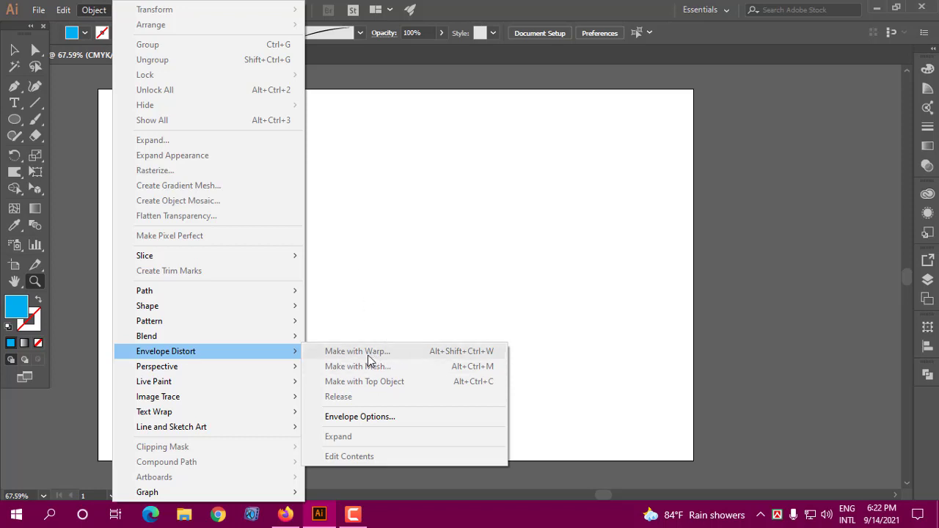
Step: Add the placeholder point text "Lorem ipsum" in the upper part of the artboard and scale it to about 80 pt
{"action": "left_click", "coordinate": [352, 292]}
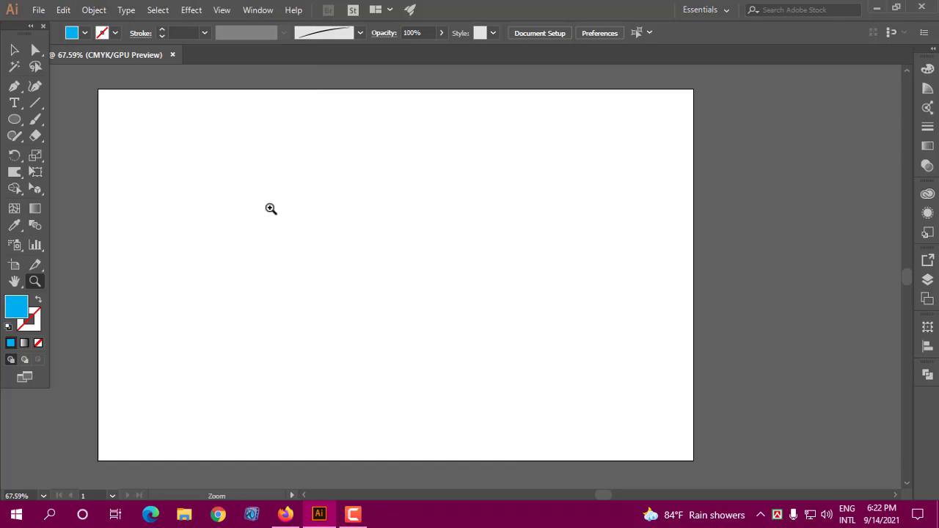
{"action": "left_click", "coordinate": [14, 103]}
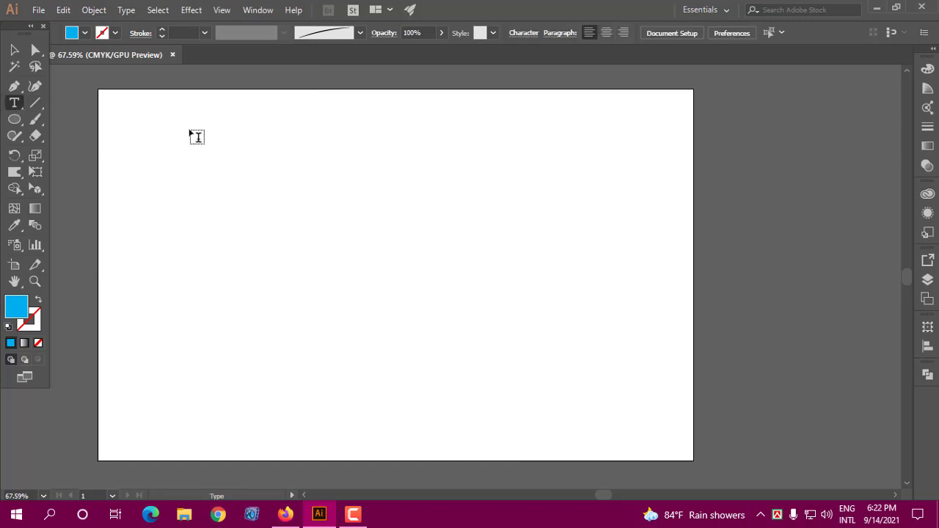
{"action": "left_click", "coordinate": [192, 143]}
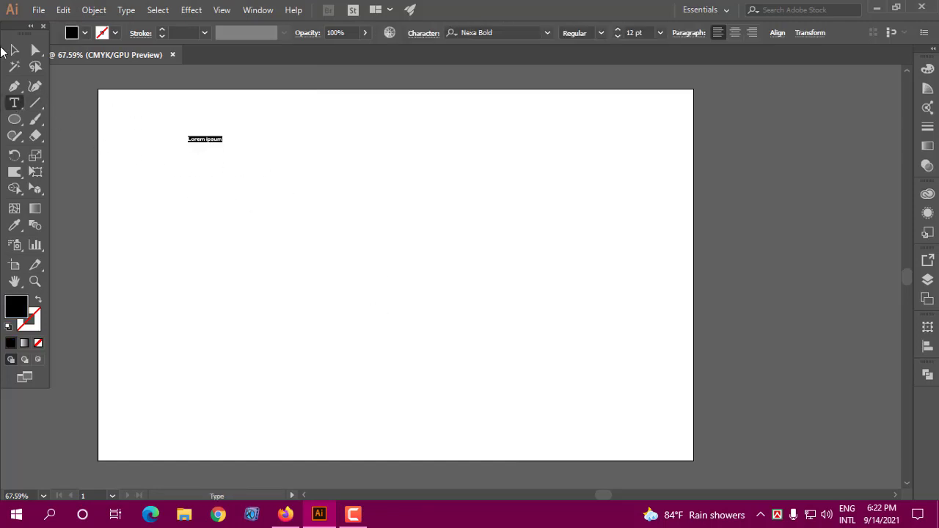
{"action": "key", "text": "Escape"}
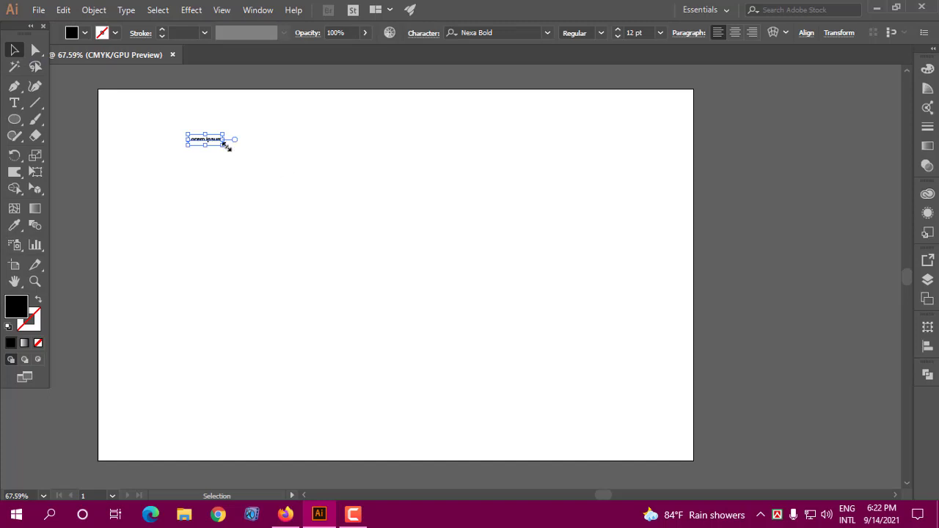
{"action": "left_click_drag", "start_coordinate": [224, 145], "coordinate": [411, 185]}
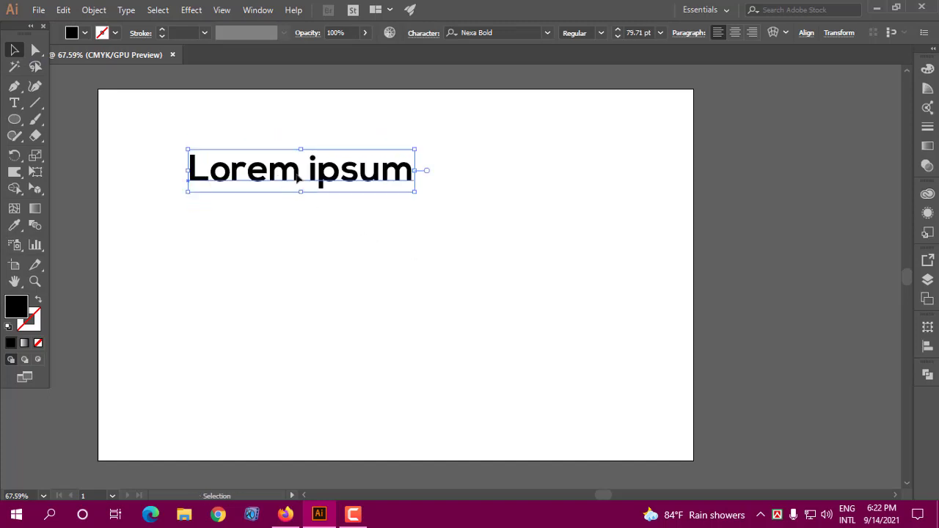
{"action": "left_click_drag", "start_coordinate": [274, 193], "coordinate": [329, 190]}
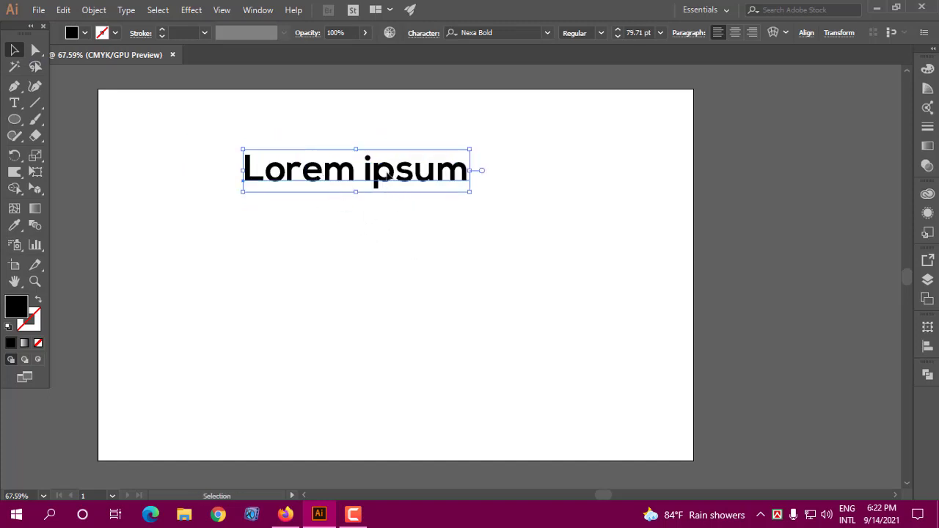
Step: Duplicate the "Lorem ipsum" text below the original and shift the original slightly upward
{"action": "key", "text": "shift+Up"}
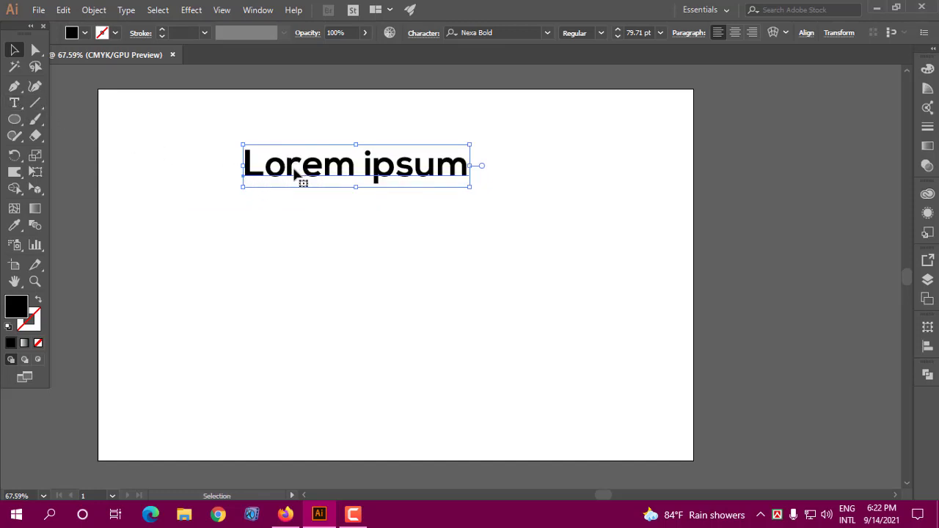
{"action": "left_click_drag", "start_coordinate": [294, 167], "coordinate": [299, 248]}
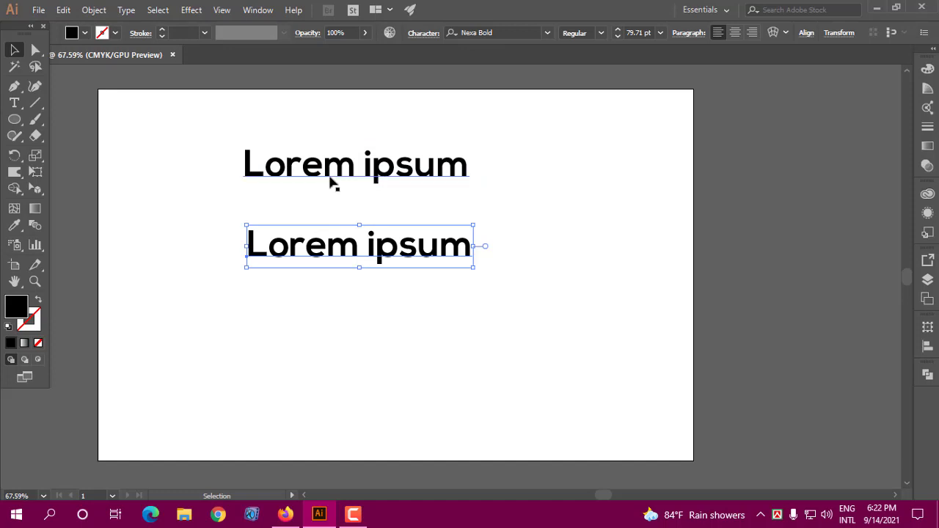
{"action": "left_click_drag", "start_coordinate": [331, 183], "coordinate": [328, 177]}
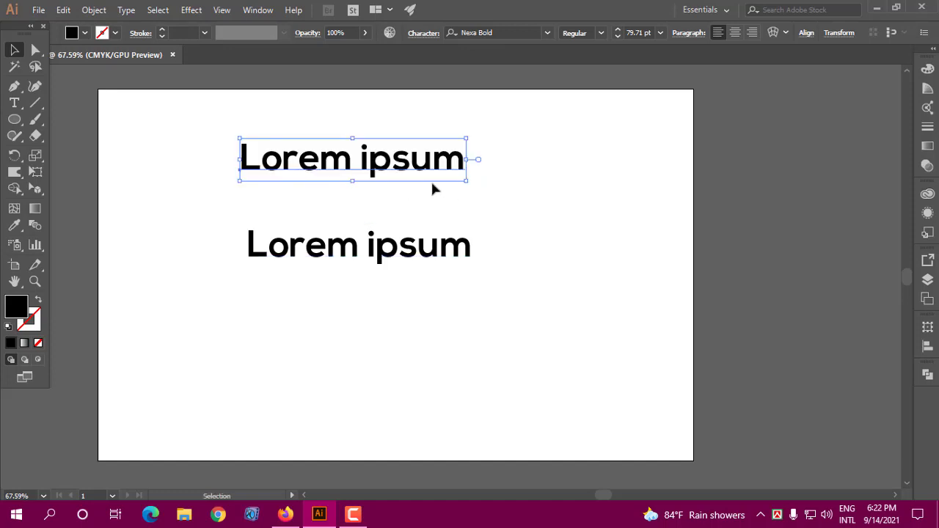
Step: Delete the word "ipsum" from the upper text so that it reads only "Lorem"
{"action": "left_click", "coordinate": [14, 103]}
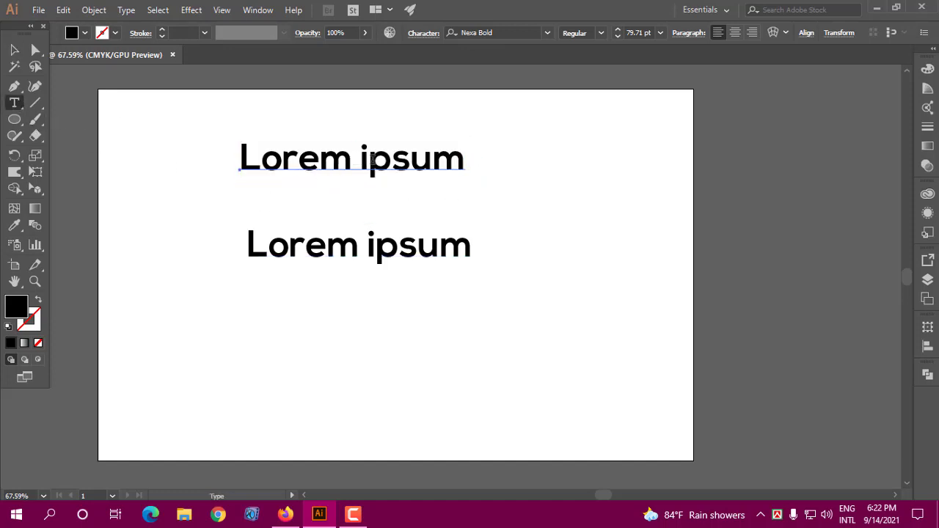
{"action": "left_click_drag", "start_coordinate": [358, 159], "coordinate": [478, 158]}
{"action": "key", "text": "BackSpace"}
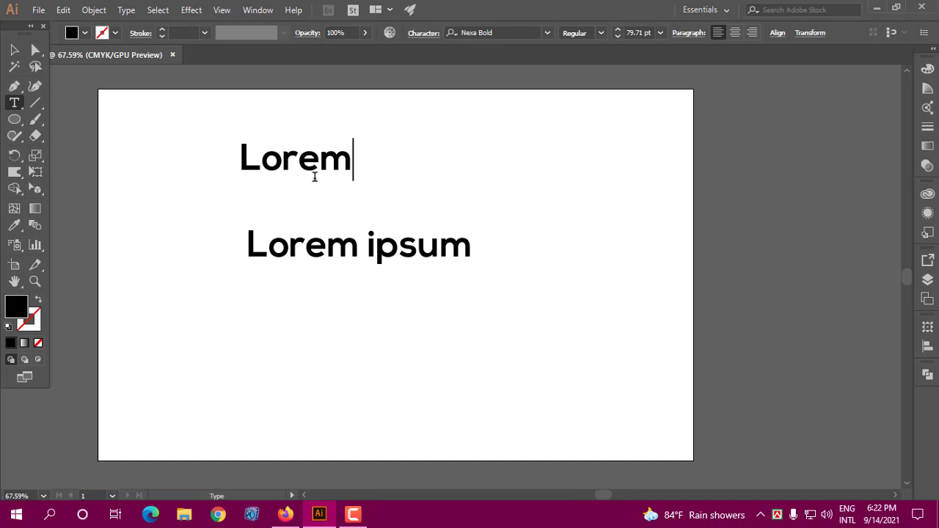
{"action": "left_click", "coordinate": [14, 49]}
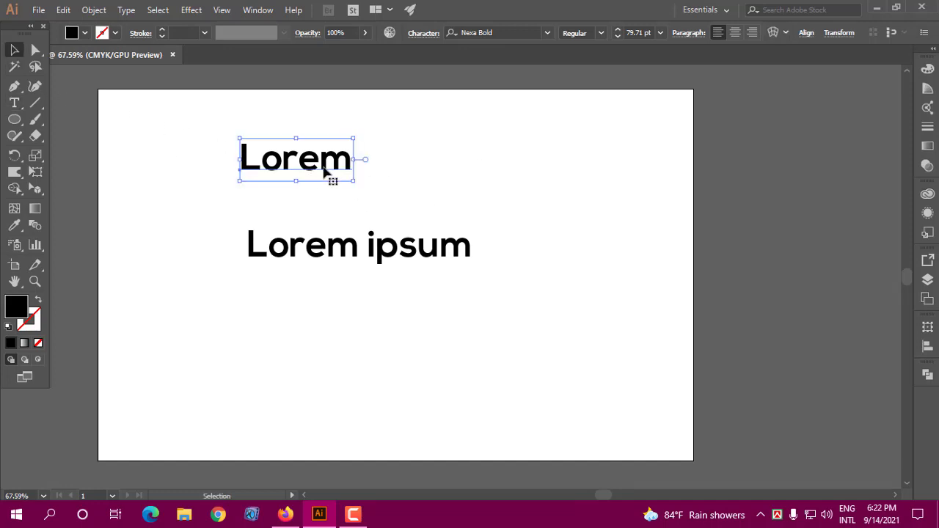
Step: Set the upper "Lorem" text to All Caps and move the two text objects farther apart vertically
{"action": "left_click_drag", "start_coordinate": [383, 183], "coordinate": [428, 199]}
{"action": "left_click", "coordinate": [425, 34]}
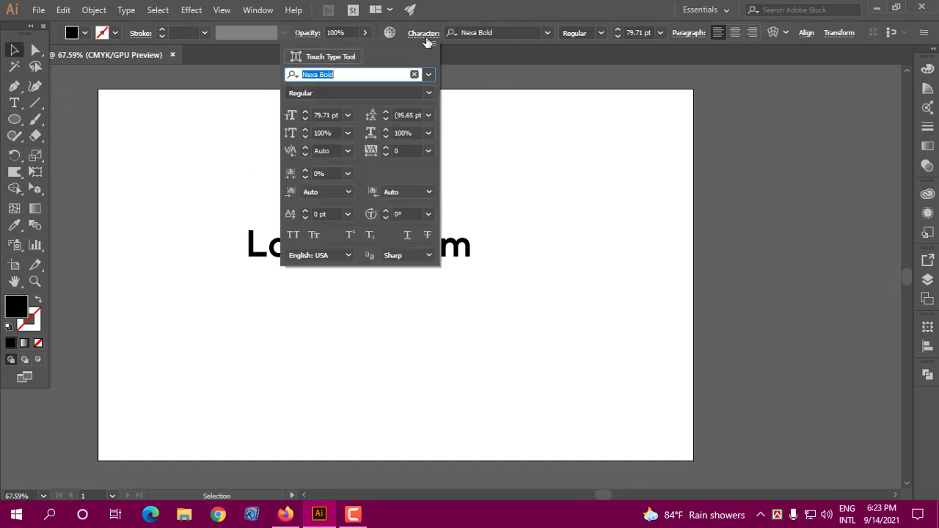
{"action": "left_click", "coordinate": [292, 237]}
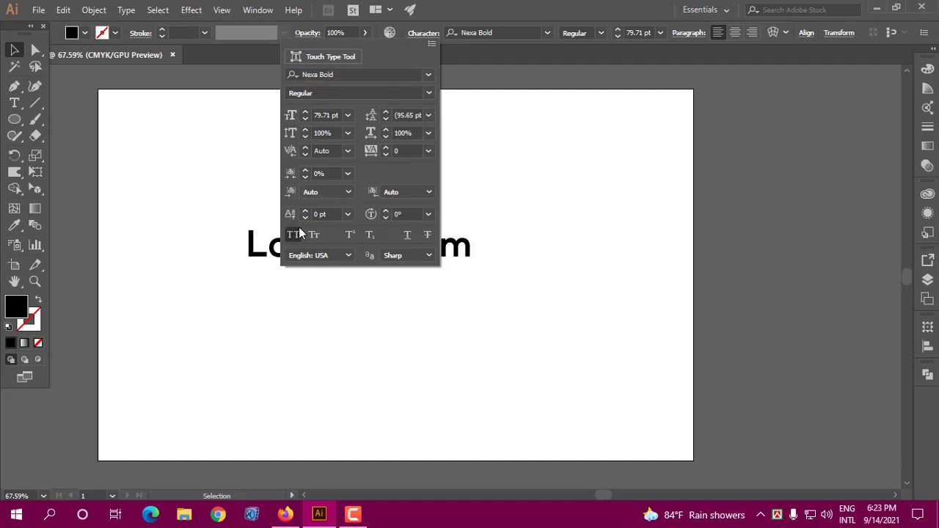
{"action": "left_click_drag", "start_coordinate": [398, 250], "coordinate": [398, 337]}
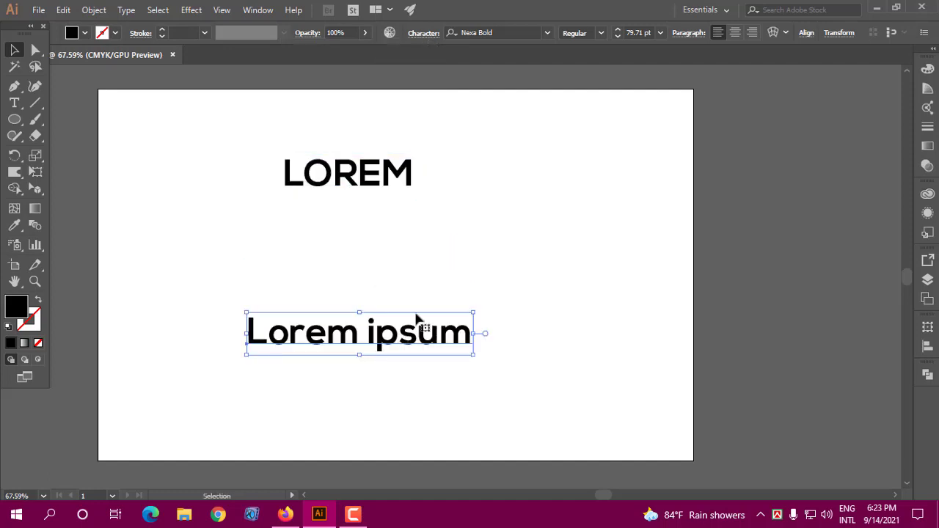
{"action": "left_click_drag", "start_coordinate": [366, 205], "coordinate": [410, 214]}
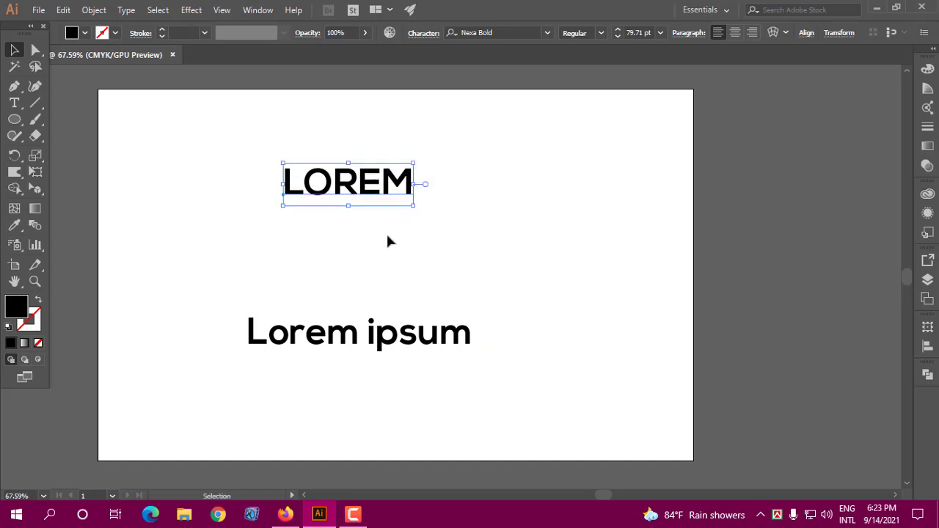
Step: Start an Envelope Distort with Warp on the LOREM text, keeping the warp options clear of the text
{"action": "left_click", "coordinate": [94, 9]}
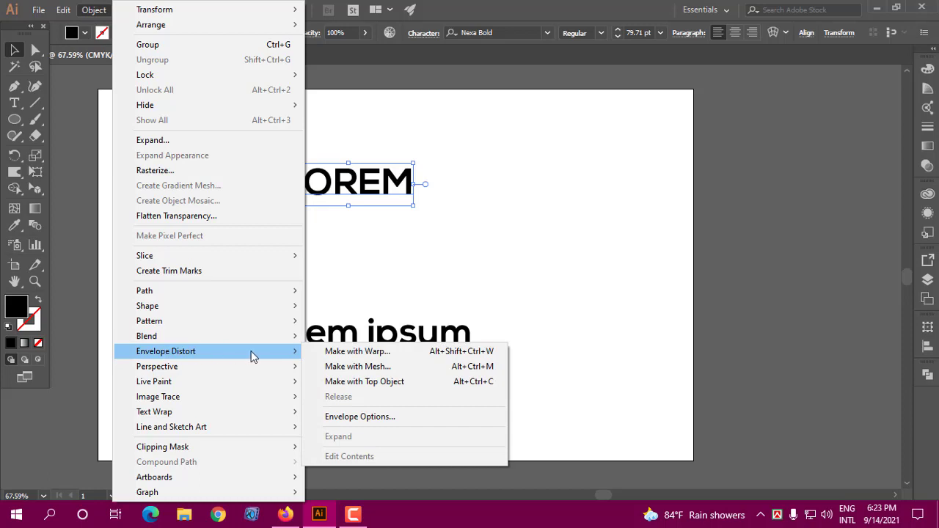
{"action": "left_click", "coordinate": [358, 353]}
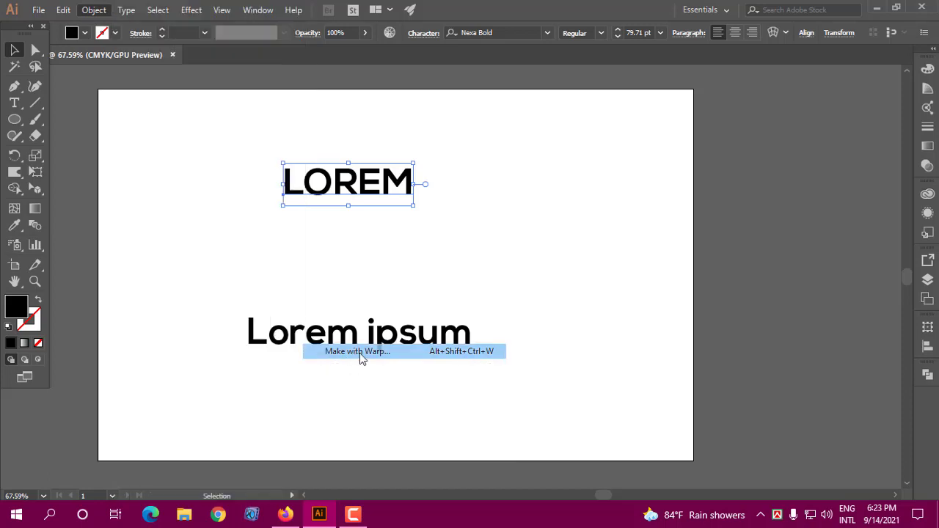
{"action": "left_click_drag", "start_coordinate": [772, 115], "coordinate": [655, 87]}
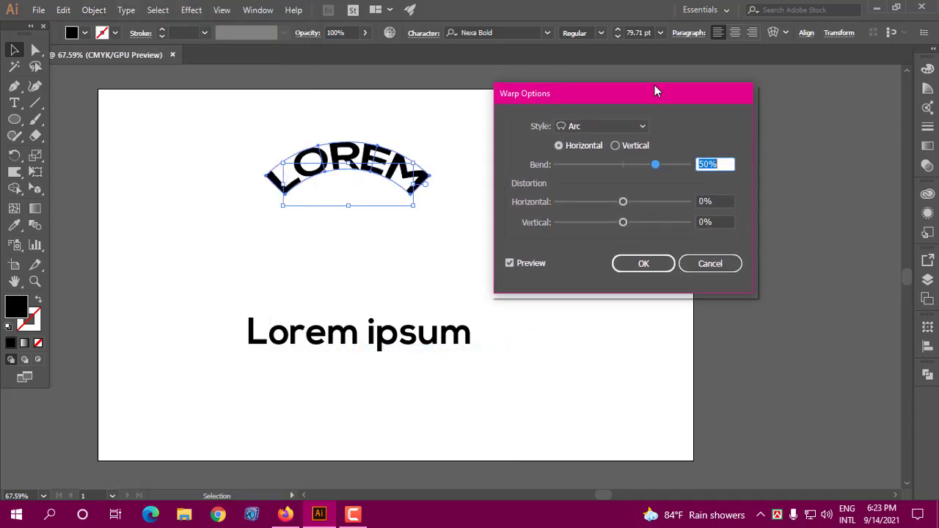
Step: Preview the Arc Lower, Arc Upper, Arch and Bulge warp styles on the LOREM text
{"action": "left_click", "coordinate": [598, 128]}
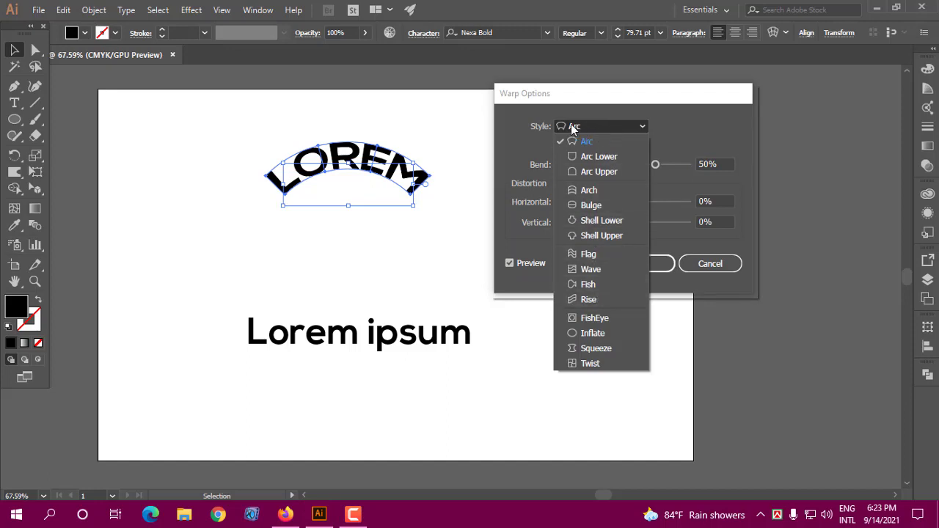
{"action": "left_click", "coordinate": [593, 157]}
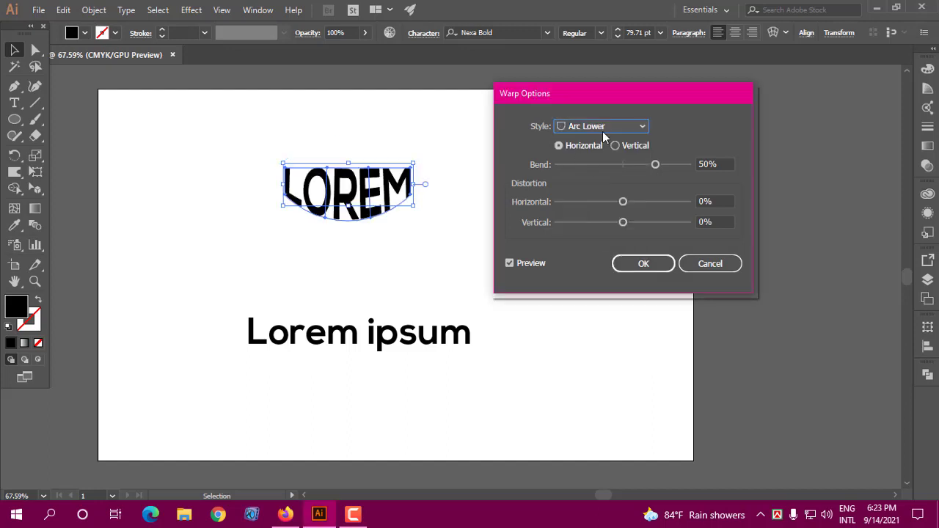
{"action": "left_click", "coordinate": [603, 126]}
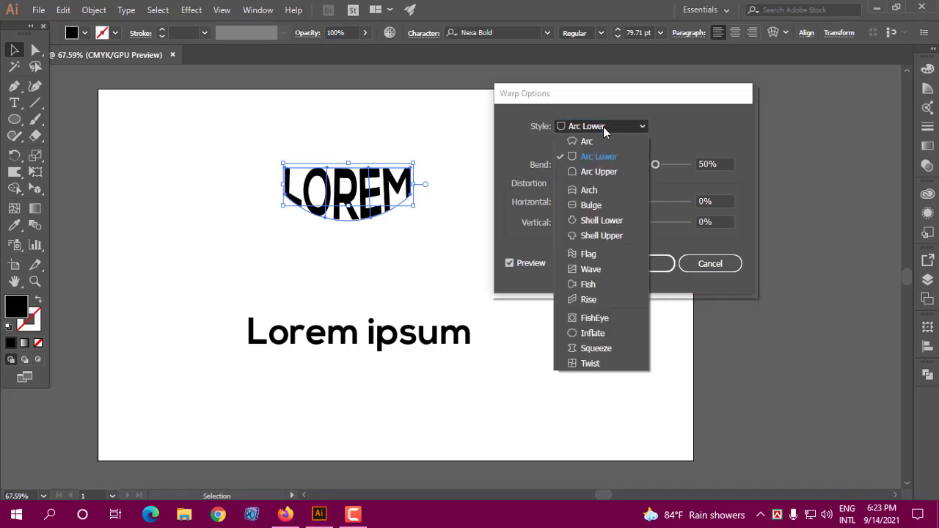
{"action": "left_click", "coordinate": [589, 171]}
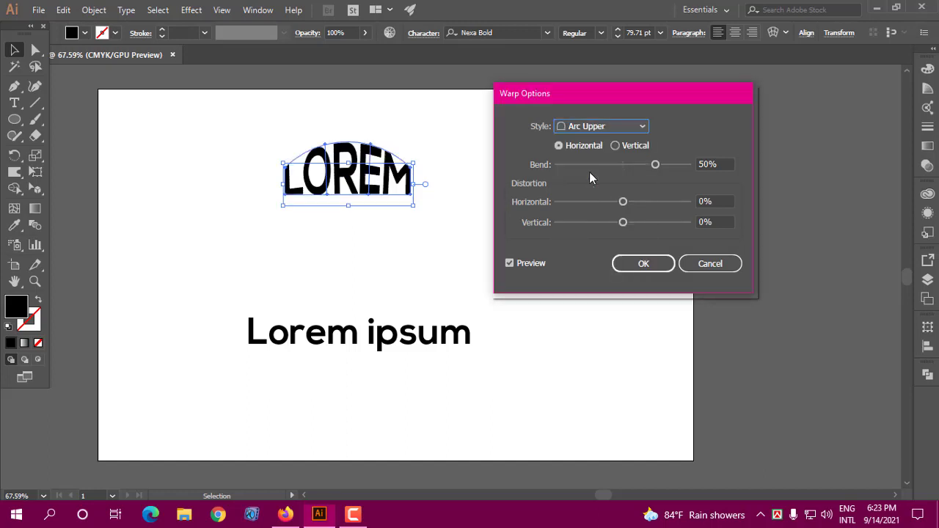
{"action": "left_click", "coordinate": [589, 126]}
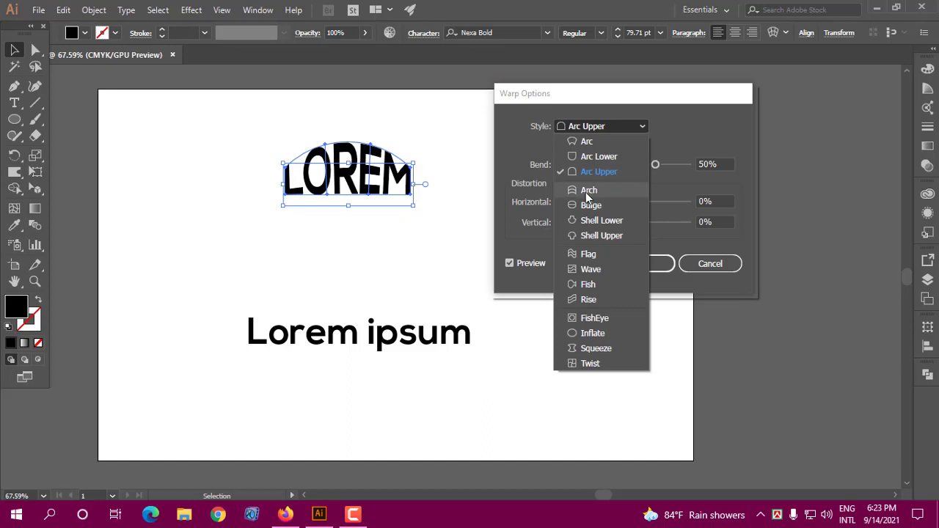
{"action": "left_click", "coordinate": [587, 193]}
{"action": "left_click", "coordinate": [591, 126]}
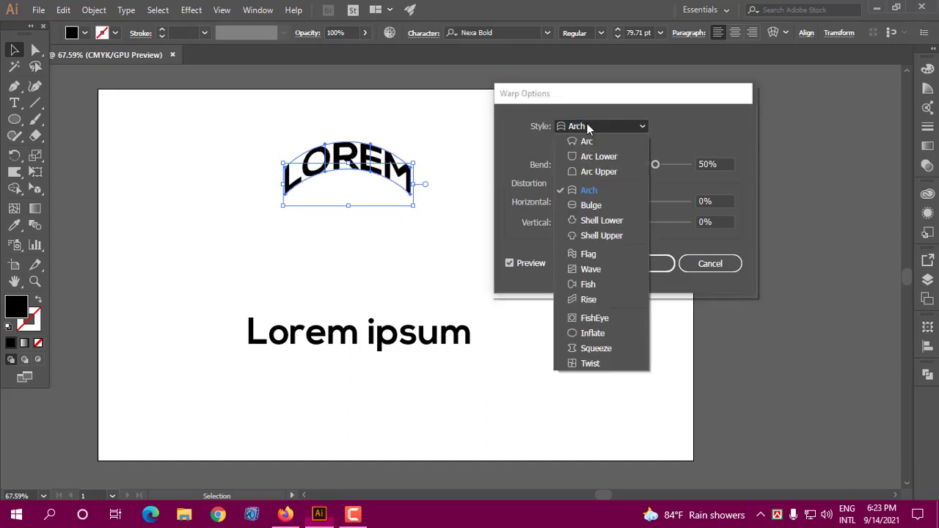
{"action": "left_click", "coordinate": [589, 207]}
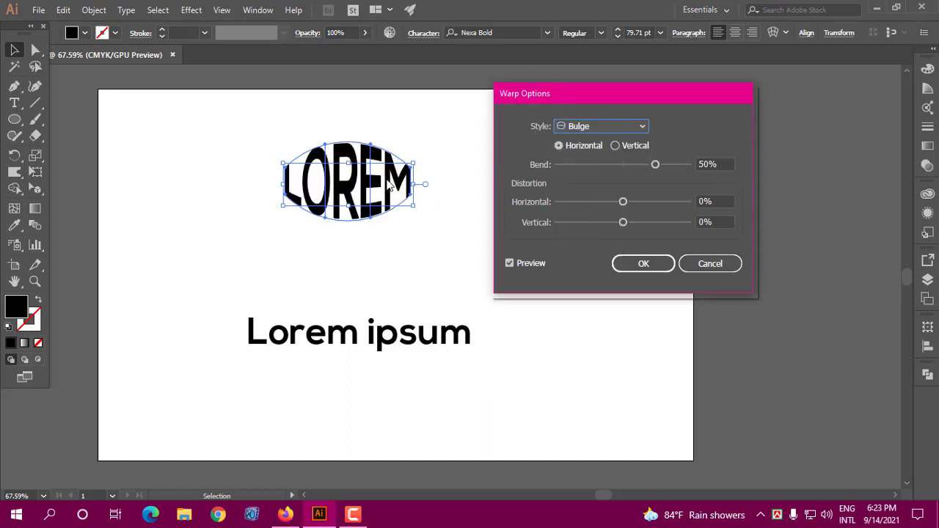
Step: Preview the Shell Lower, Shell Upper and Flag warp styles on the LOREM text
{"action": "left_click", "coordinate": [596, 129]}
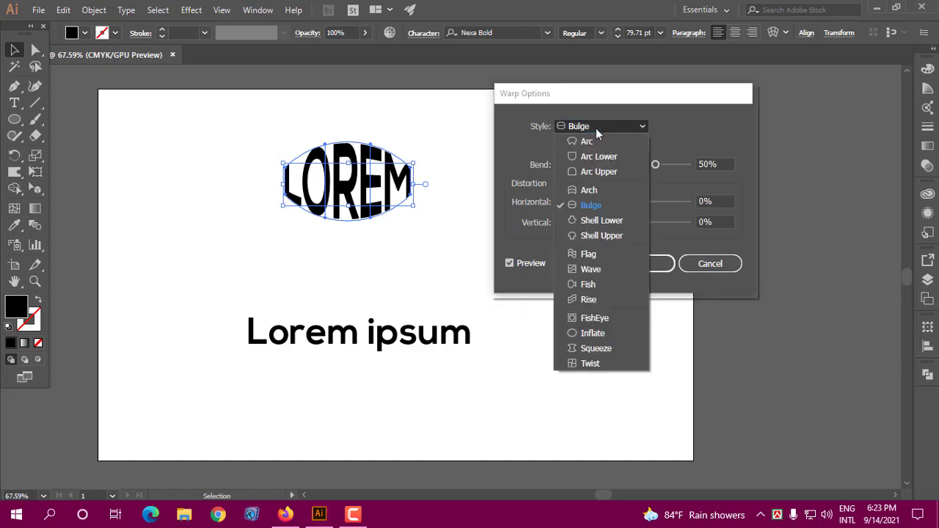
{"action": "left_click", "coordinate": [589, 218]}
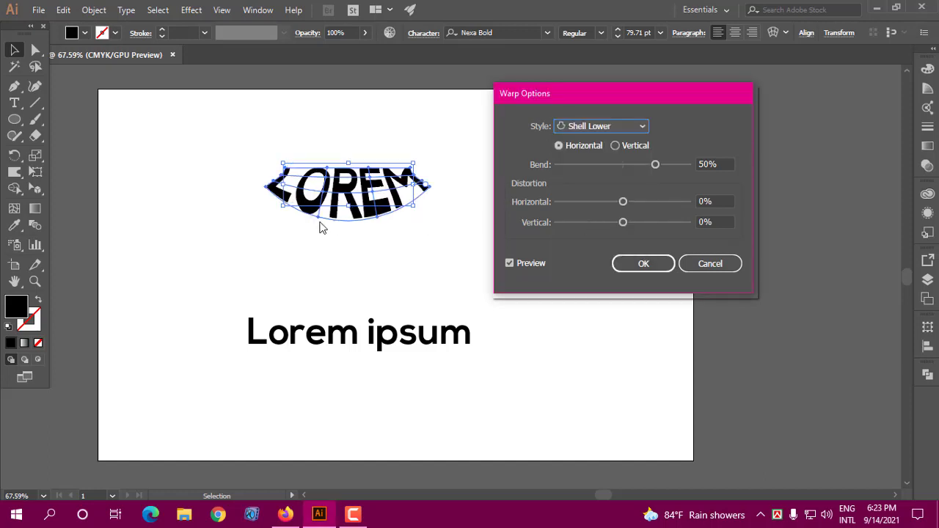
{"action": "left_click", "coordinate": [615, 126]}
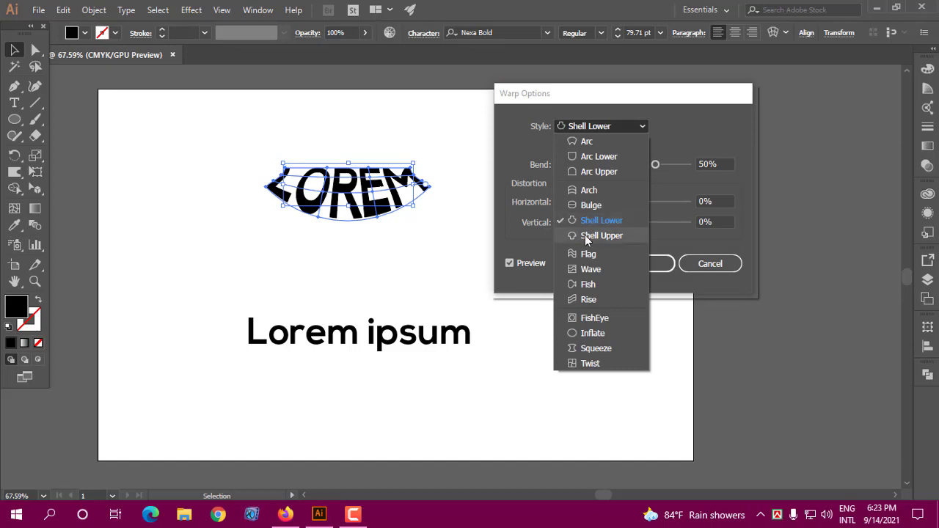
{"action": "left_click", "coordinate": [587, 235]}
{"action": "left_click", "coordinate": [606, 127]}
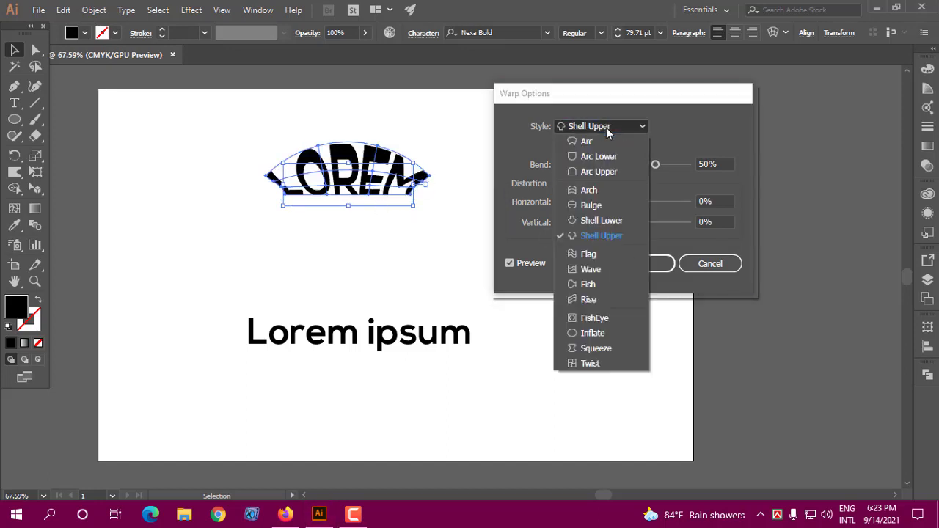
{"action": "left_click", "coordinate": [589, 257]}
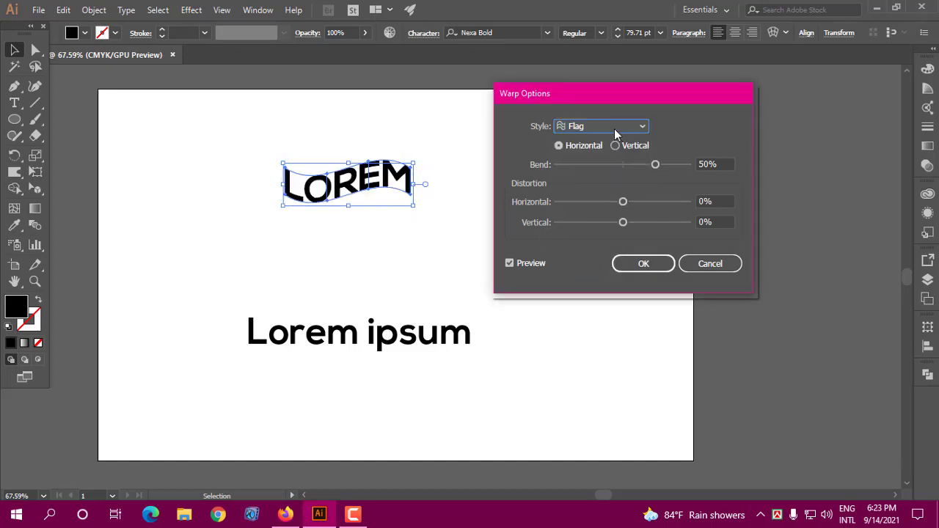
Step: Preview the Wave, Fish, Rise and Inflate warp styles on the LOREM text
{"action": "left_click", "coordinate": [614, 127]}
{"action": "left_click", "coordinate": [589, 272]}
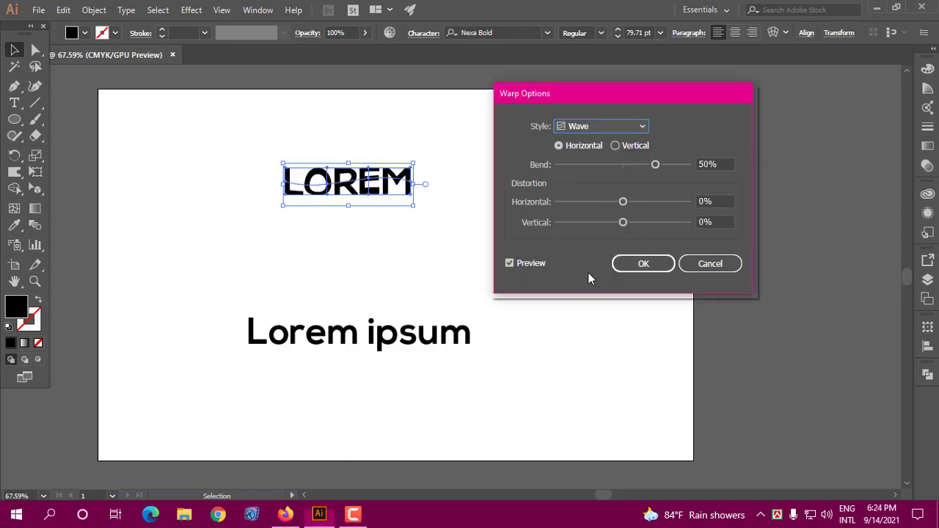
{"action": "left_click", "coordinate": [593, 127]}
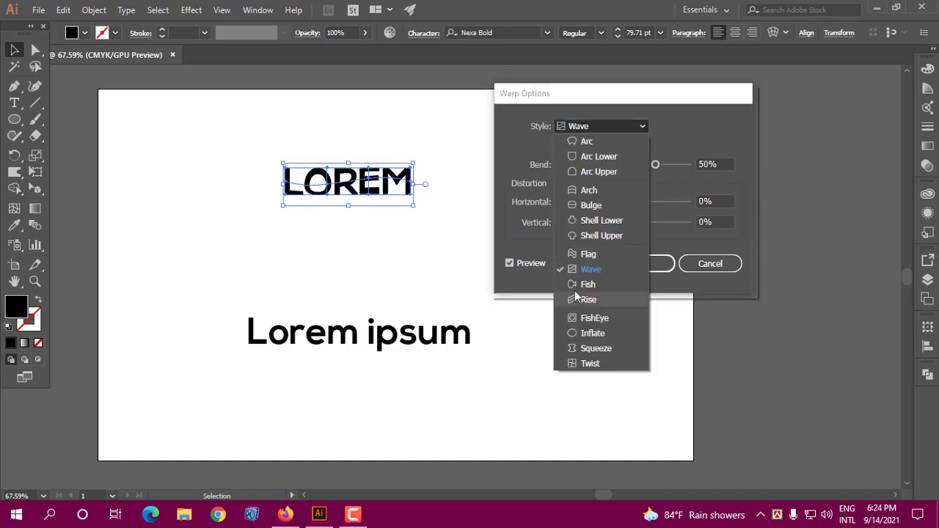
{"action": "left_click", "coordinate": [579, 283]}
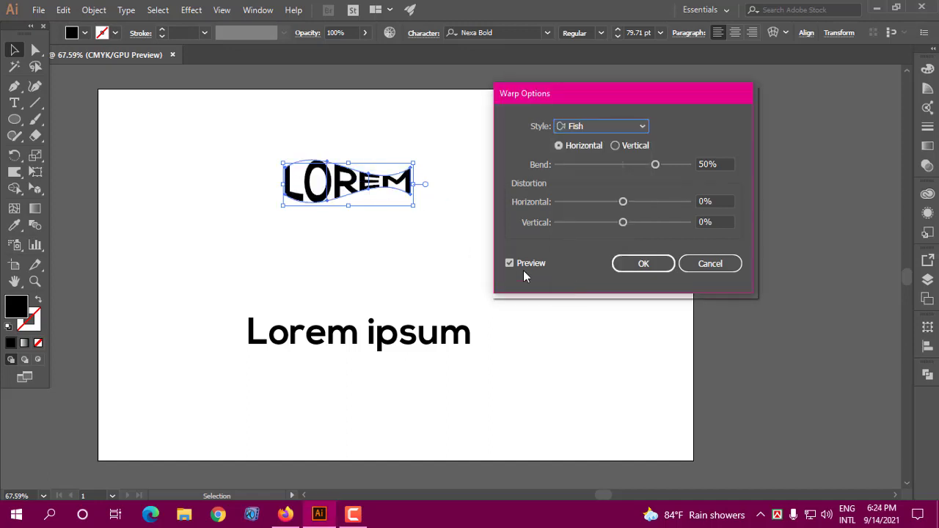
{"action": "left_click", "coordinate": [592, 127]}
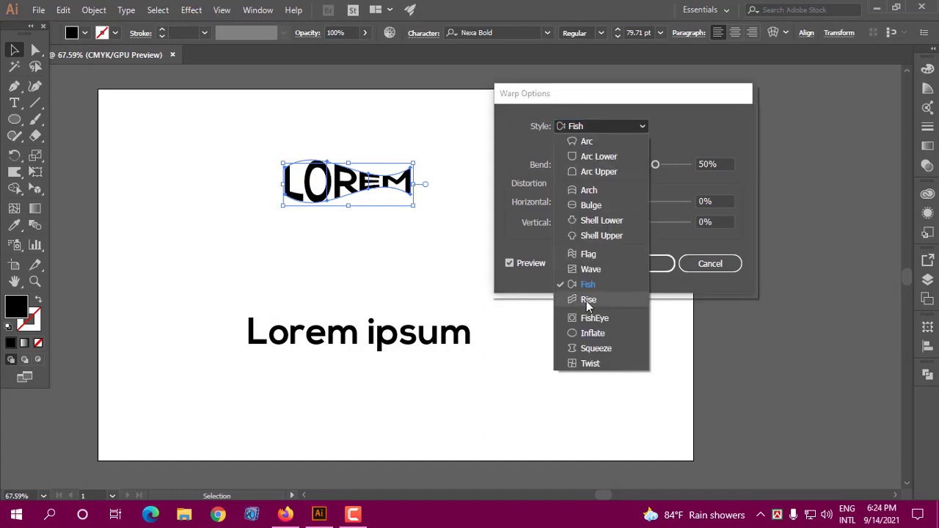
{"action": "left_click", "coordinate": [587, 300]}
{"action": "left_click", "coordinate": [571, 129]}
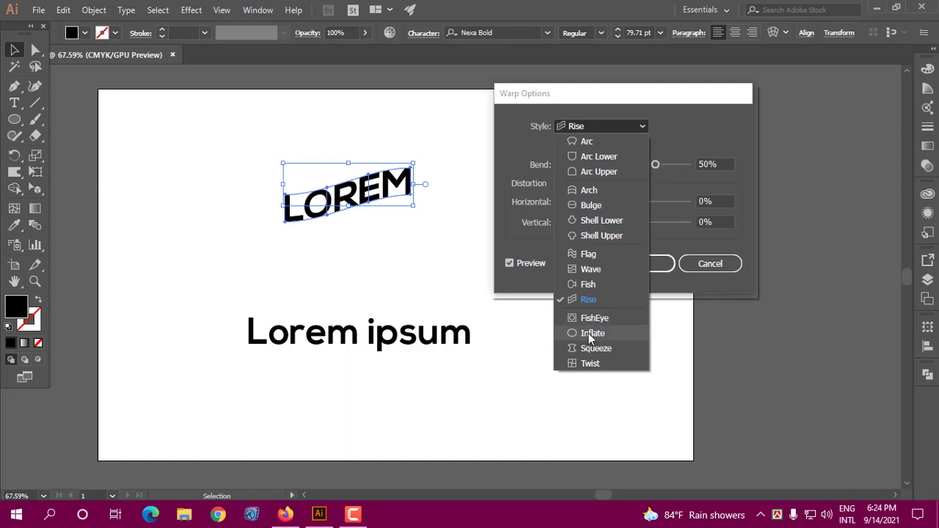
{"action": "left_click", "coordinate": [590, 334]}
Step: Switch the LOREM warp to the Arc style and try bends of 100%, 2% and -70%
{"action": "left_click", "coordinate": [596, 127]}
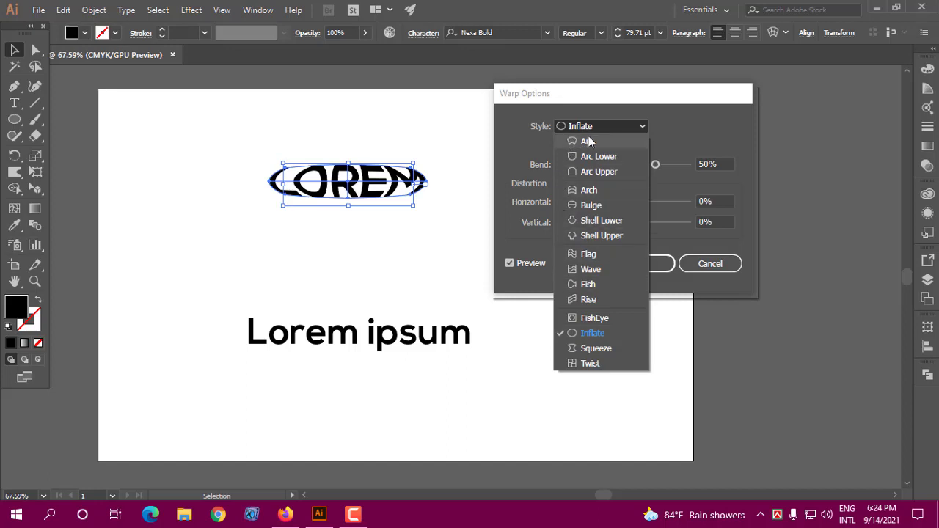
{"action": "left_click", "coordinate": [586, 140]}
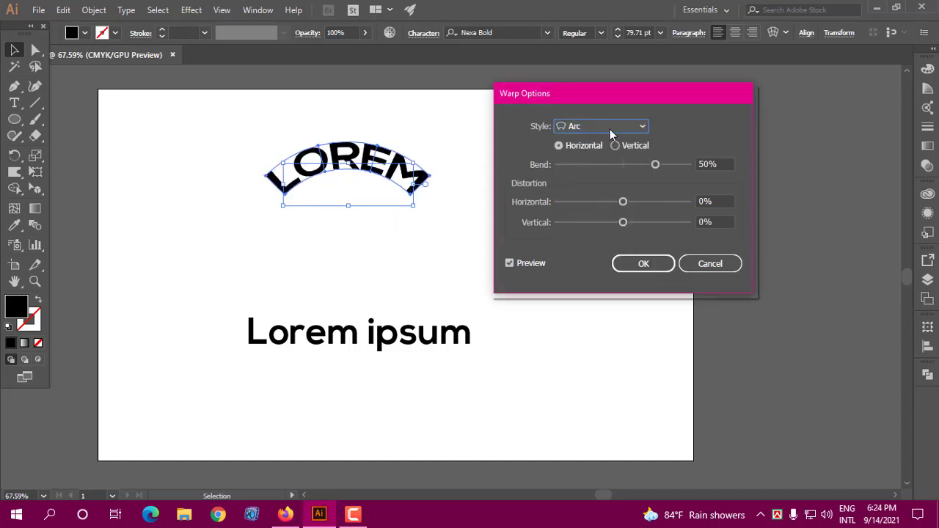
{"action": "left_click_drag", "start_coordinate": [606, 104], "coordinate": [597, 107]}
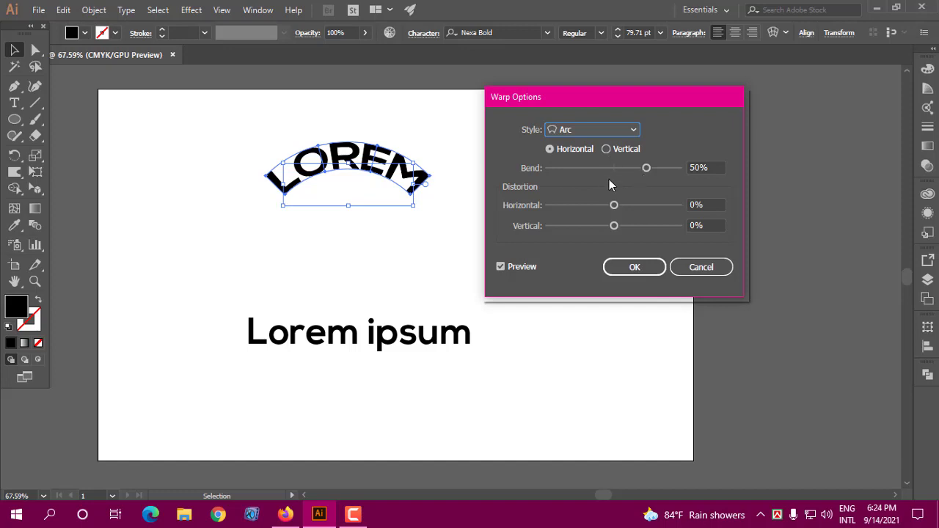
{"action": "left_click_drag", "start_coordinate": [647, 169], "coordinate": [680, 169]}
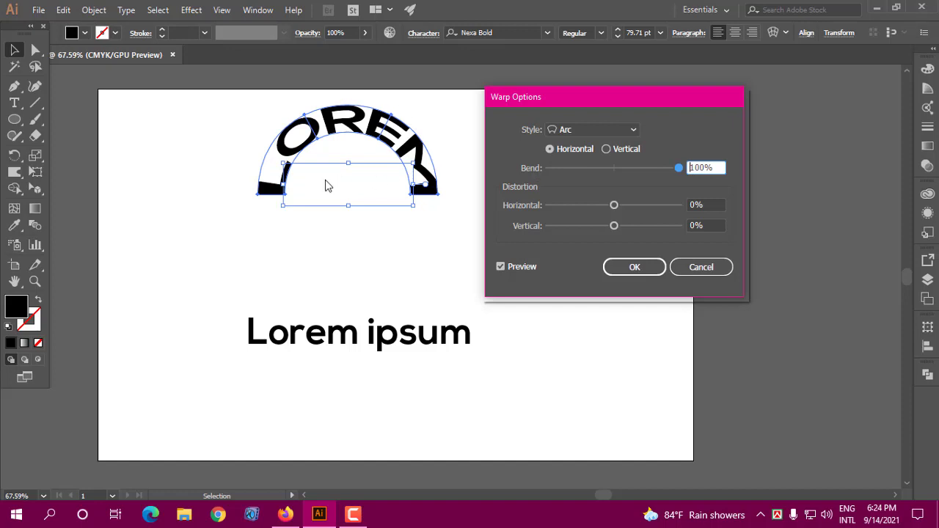
{"action": "left_click_drag", "start_coordinate": [681, 169], "coordinate": [616, 174]}
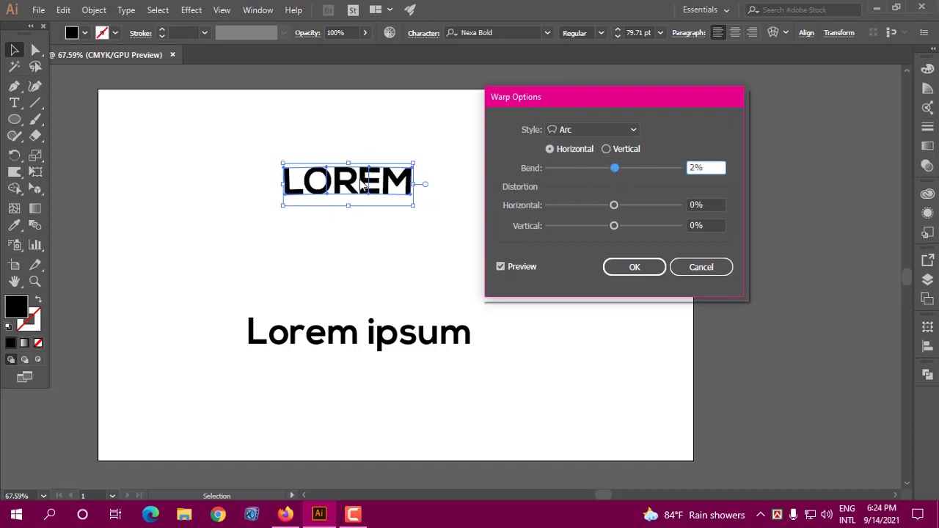
{"action": "left_click_drag", "start_coordinate": [621, 174], "coordinate": [568, 169]}
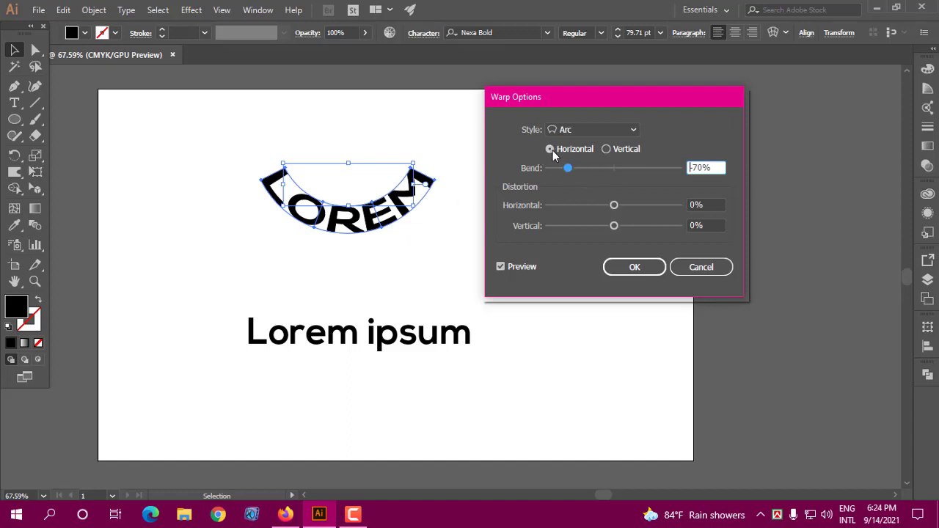
Step: Try the Arc warp vertically with a 39% bend and return it to horizontal with a 62% bend
{"action": "left_click", "coordinate": [606, 149]}
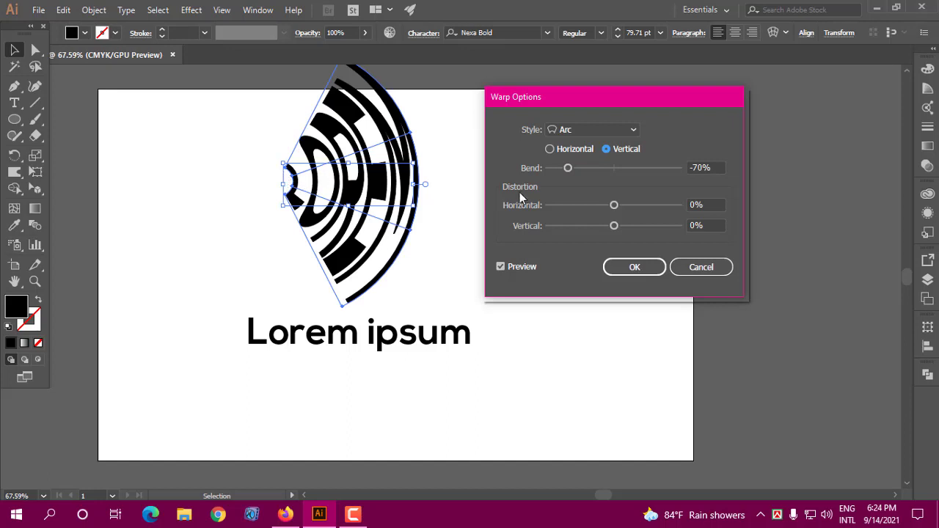
{"action": "left_click_drag", "start_coordinate": [568, 168], "coordinate": [640, 174]}
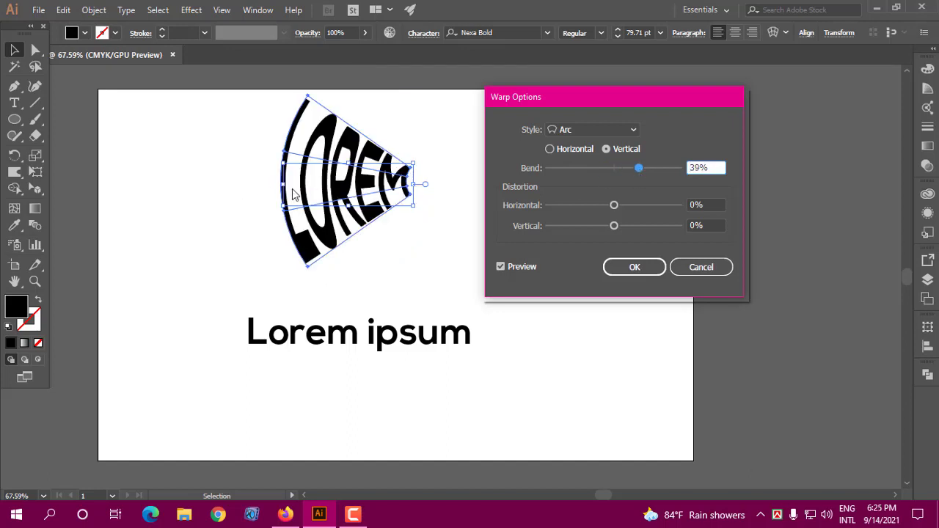
{"action": "left_click", "coordinate": [550, 150]}
{"action": "left_click", "coordinate": [641, 169]}
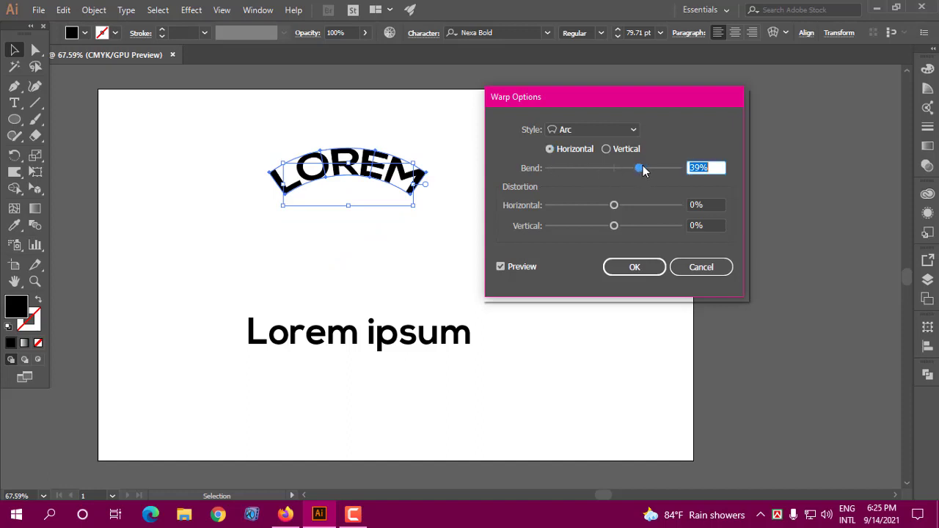
{"action": "left_click_drag", "start_coordinate": [641, 169], "coordinate": [655, 171]}
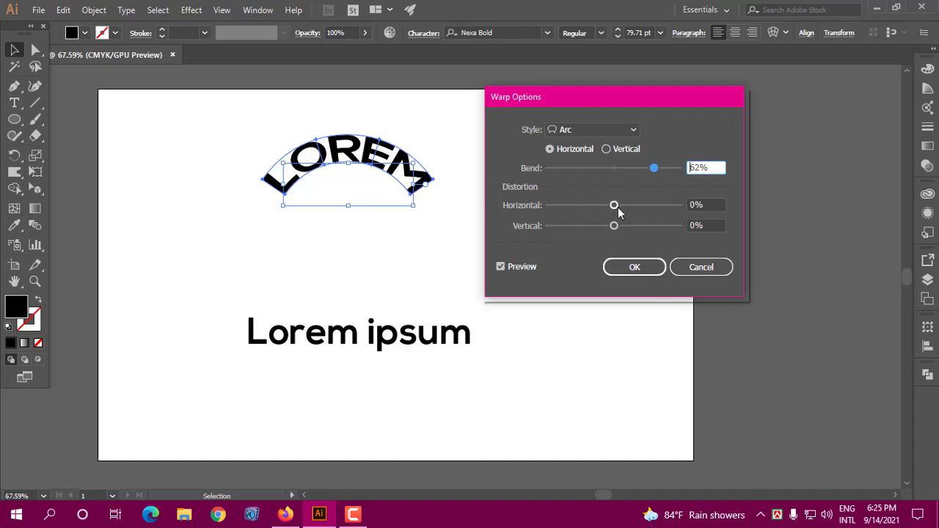
Step: Try horizontal distortions of 51% and 79% on LOREM, ending at 2% horizontal and 20% vertical distortion
{"action": "left_click_drag", "start_coordinate": [617, 206], "coordinate": [650, 210]}
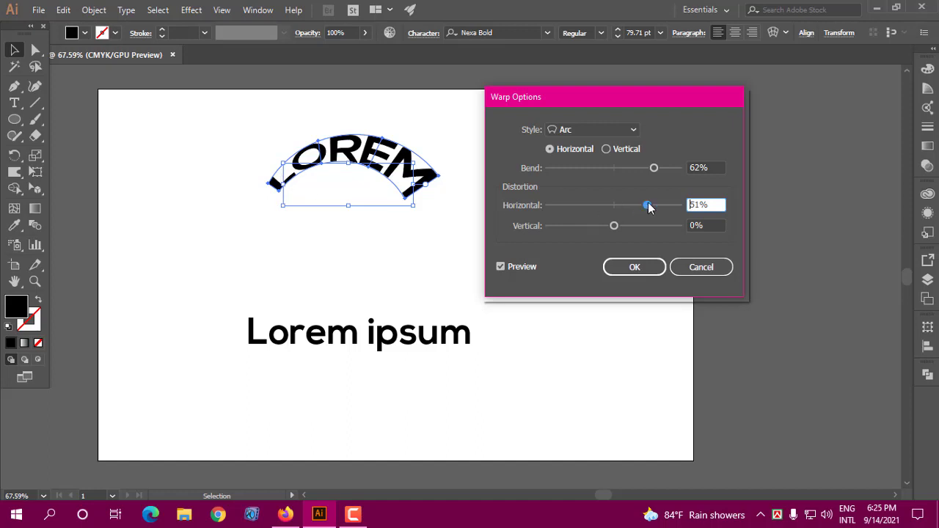
{"action": "left_click_drag", "start_coordinate": [648, 204], "coordinate": [667, 204]}
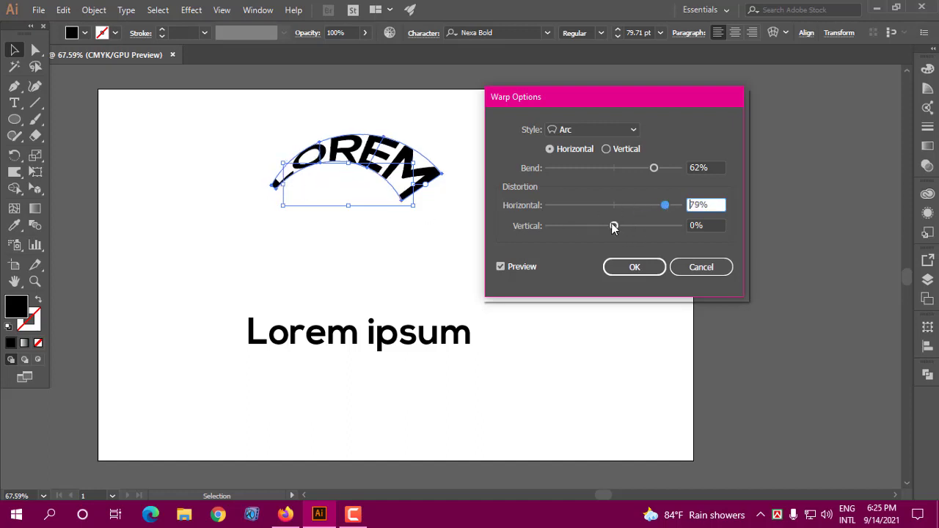
{"action": "mouse_move", "coordinate": [614, 226]}
{"action": "left_mouse_down"}
{"action": "mouse_move", "coordinate": [657, 228]}
{"action": "mouse_move", "coordinate": [633, 230]}
{"action": "mouse_move", "coordinate": [613, 208]}
{"action": "mouse_move", "coordinate": [631, 227]}
{"action": "mouse_move", "coordinate": [644, 223]}
{"action": "mouse_move", "coordinate": [589, 229]}
{"action": "mouse_move", "coordinate": [637, 235]}
{"action": "mouse_move", "coordinate": [626, 226]}
{"action": "left_mouse_up"}
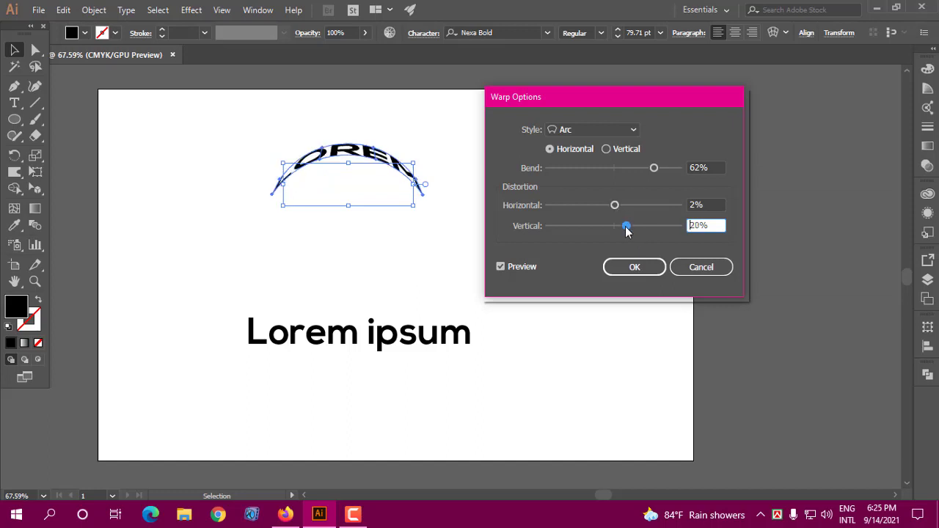
Step: Set the Arc bend to 44% and the vertical distortion to 18%, and apply the warp to LOREM
{"action": "left_click", "coordinate": [632, 168]}
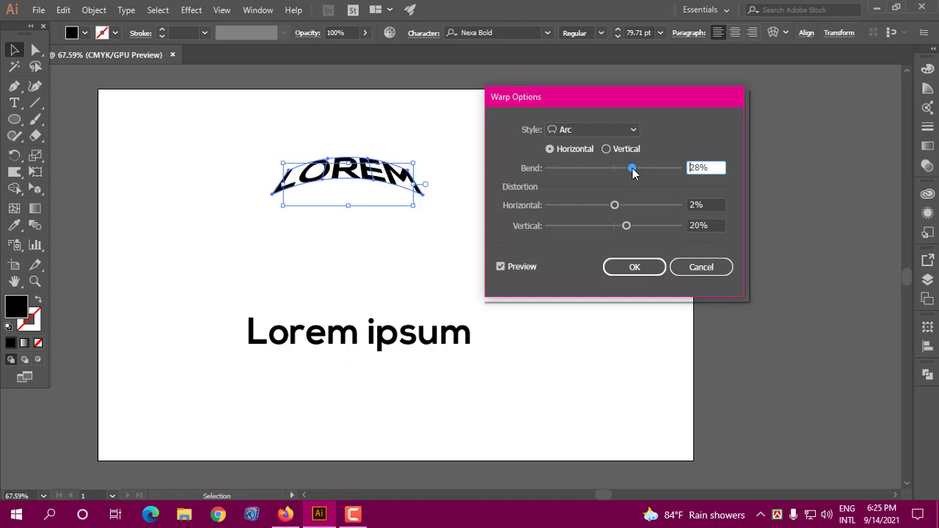
{"action": "left_click", "coordinate": [643, 168]}
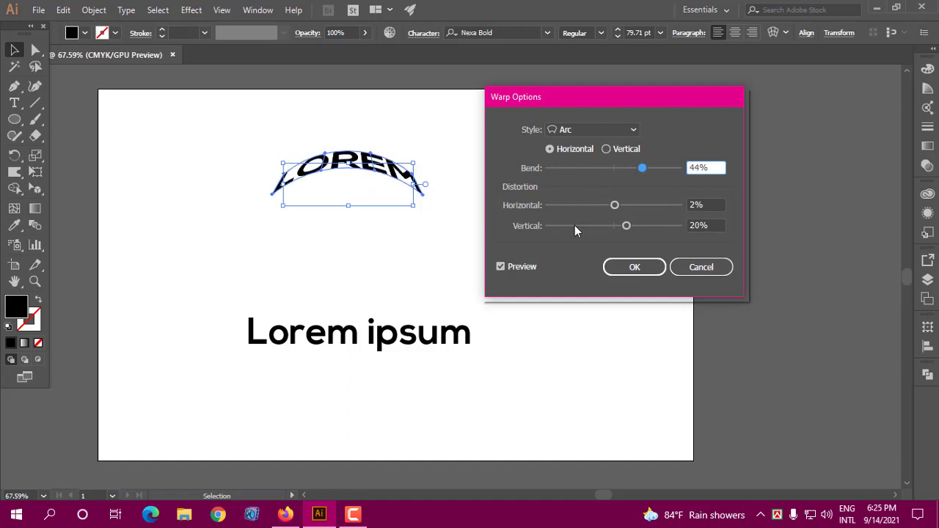
{"action": "left_click", "coordinate": [626, 227]}
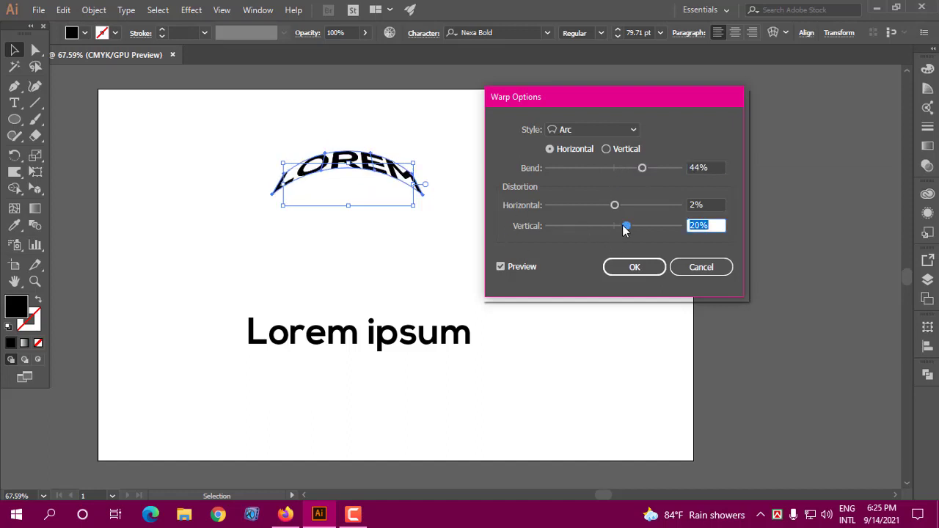
{"action": "key", "text": "Down"}
{"action": "key", "text": "Down"}
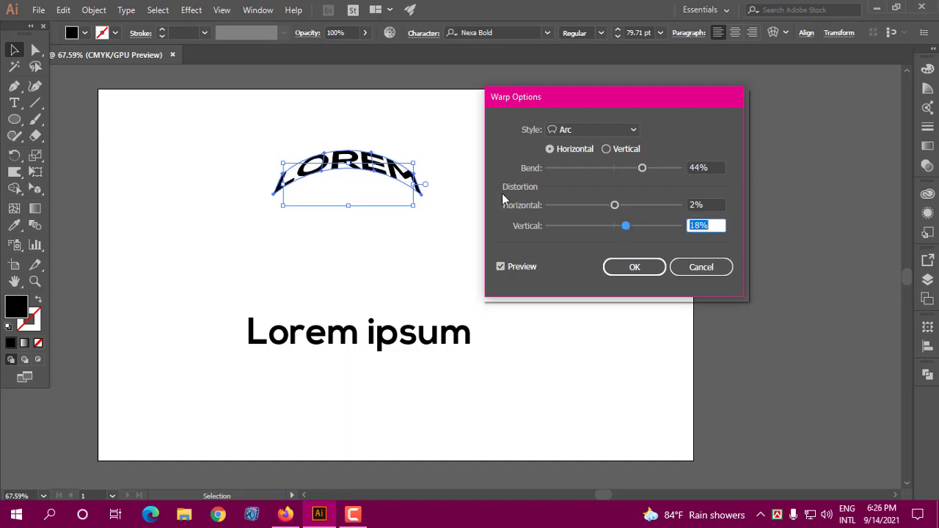
{"action": "left_click", "coordinate": [647, 267]}
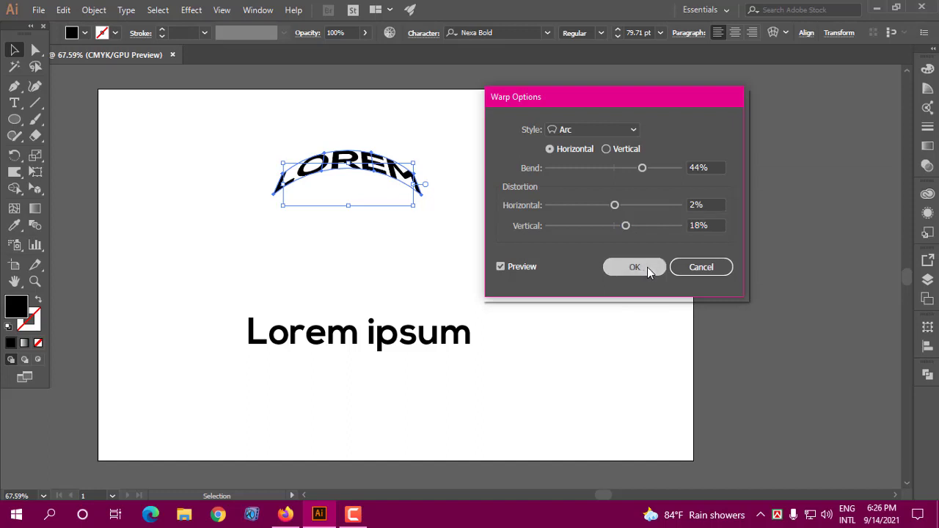
Step: Move the warped LOREM slightly upward and bring the "Lorem ipsum" text up close beneath it
{"action": "left_click", "coordinate": [413, 253]}
{"action": "left_click_drag", "start_coordinate": [369, 170], "coordinate": [361, 154]}
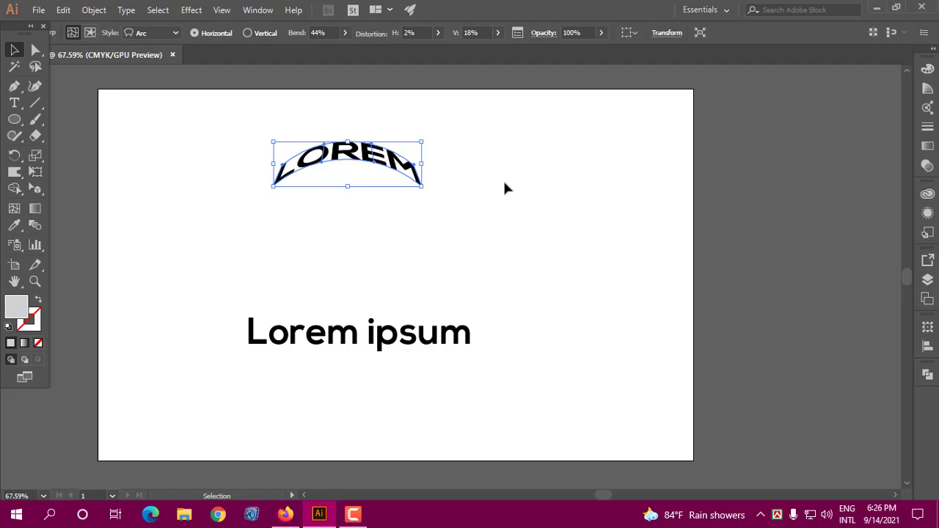
{"action": "left_click_drag", "start_coordinate": [382, 336], "coordinate": [227, 244]}
Step: Delete the word "Lorem" from the lower text so that only "ipsum" is left
{"action": "left_click", "coordinate": [15, 105]}
{"action": "key", "text": "BackSpace"}
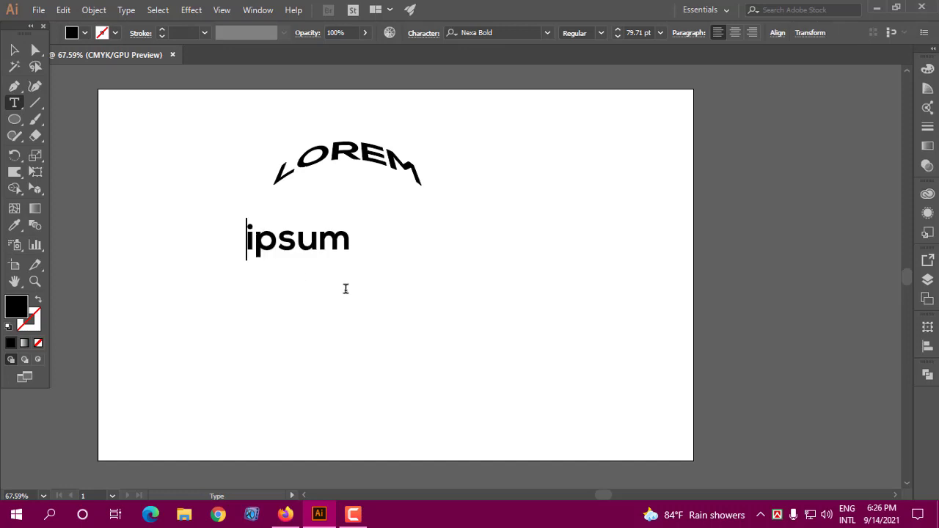
{"action": "key", "text": "Escape"}
Step: Set the "ipsum" text to All Caps and position it centred beneath the warped LOREM
{"action": "left_click_drag", "start_coordinate": [334, 244], "coordinate": [393, 217]}
{"action": "left_click", "coordinate": [424, 33]}
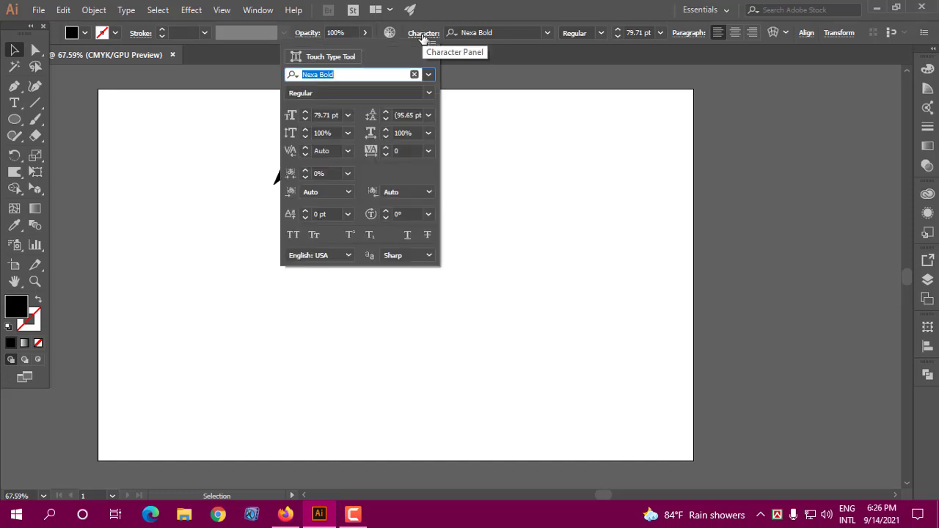
{"action": "left_click", "coordinate": [292, 235]}
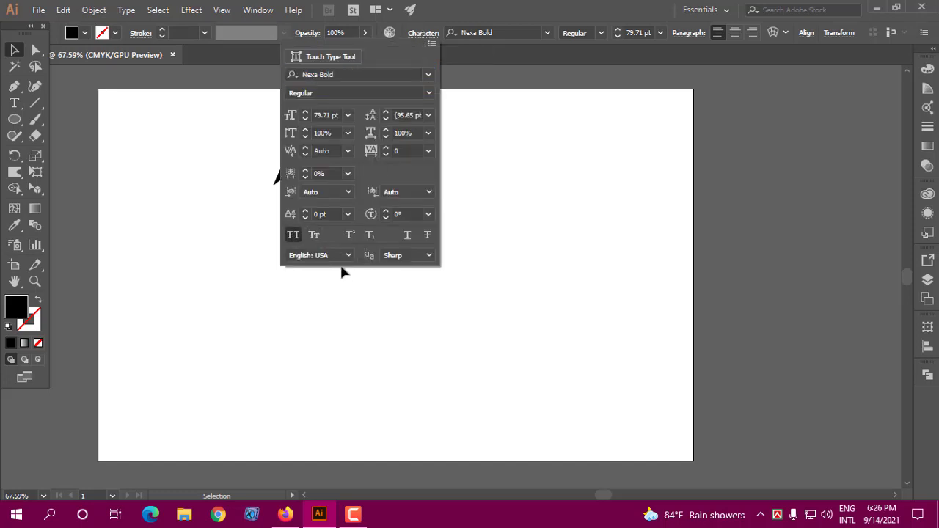
{"action": "left_click", "coordinate": [416, 267]}
{"action": "left_click_drag", "start_coordinate": [376, 214], "coordinate": [362, 238]}
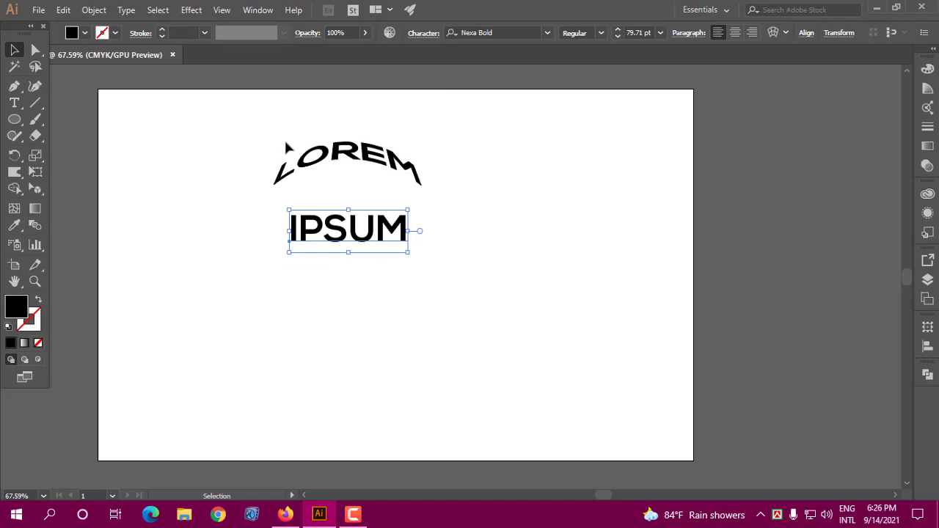
Step: Start an Envelope Distort with Warp on the IPSUM text using the Arc Upper style
{"action": "left_click", "coordinate": [95, 11]}
{"action": "mouse_move", "coordinate": [176, 337]}
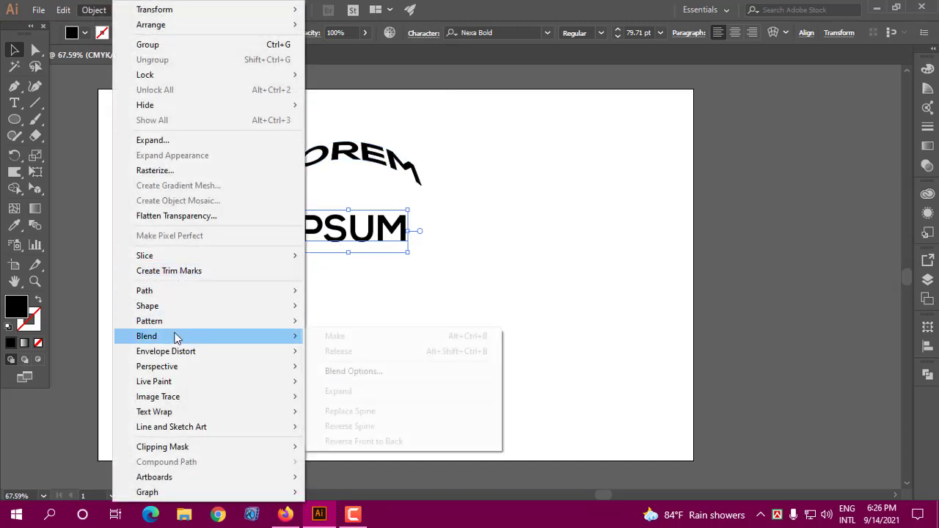
{"action": "mouse_move", "coordinate": [273, 350]}
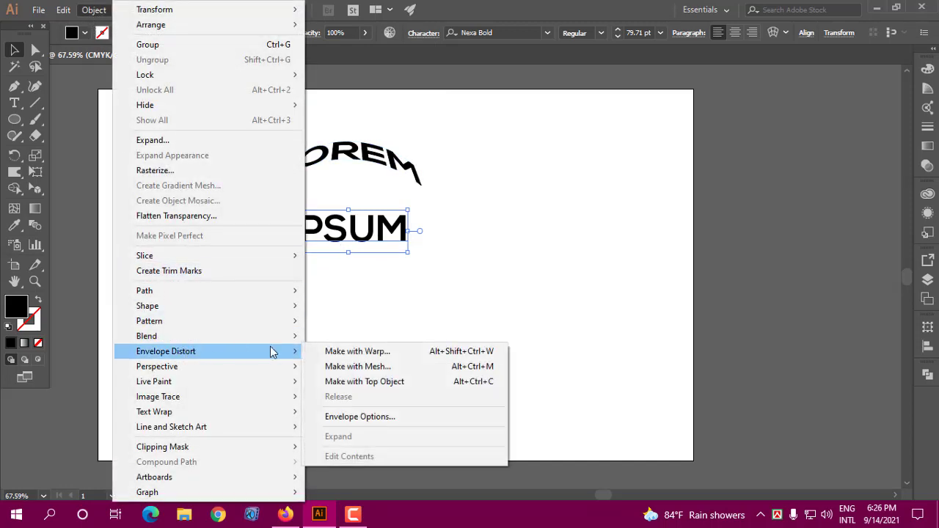
{"action": "left_click", "coordinate": [363, 352]}
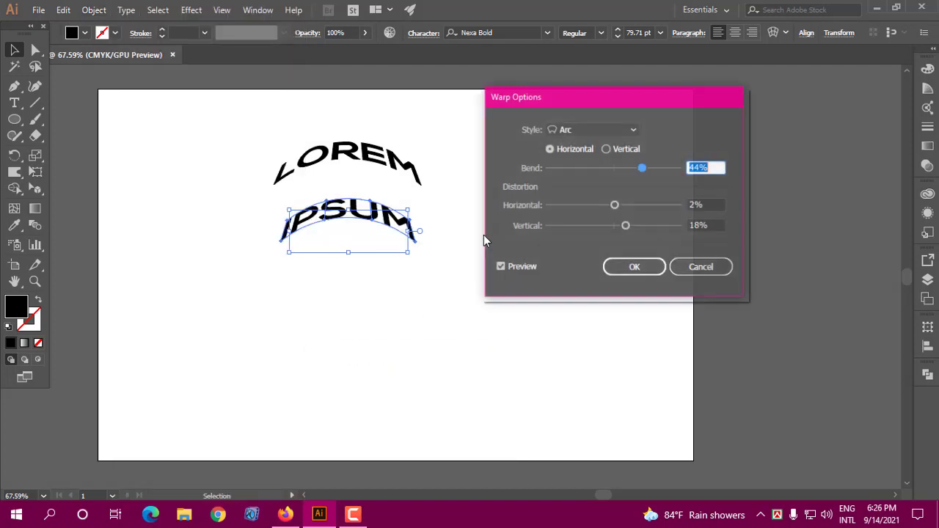
{"action": "left_click", "coordinate": [604, 132]}
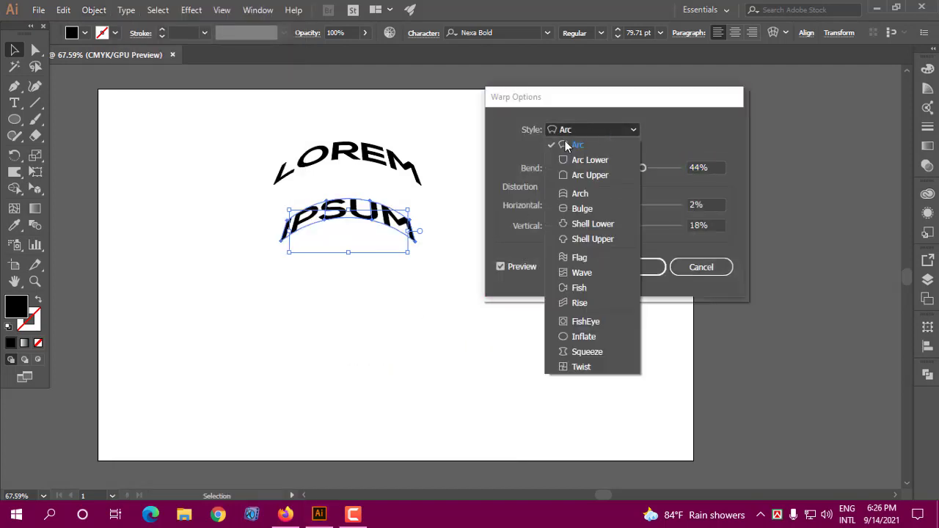
{"action": "left_click", "coordinate": [587, 177]}
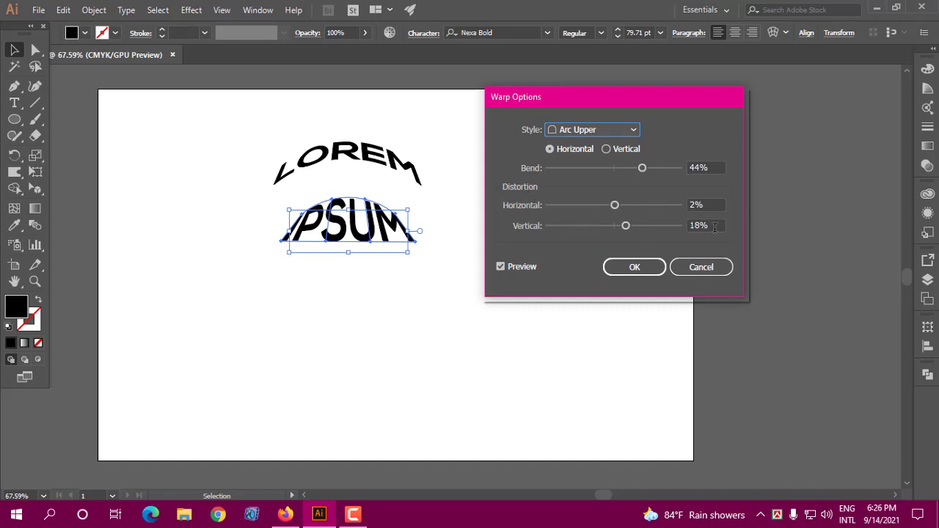
Step: Set the IPSUM warp's vertical and horizontal distortion to 0% and its bend to 38%
{"action": "left_click", "coordinate": [625, 225]}
{"action": "type", "text": "0"}
{"action": "key", "text": "shift+Tab"}
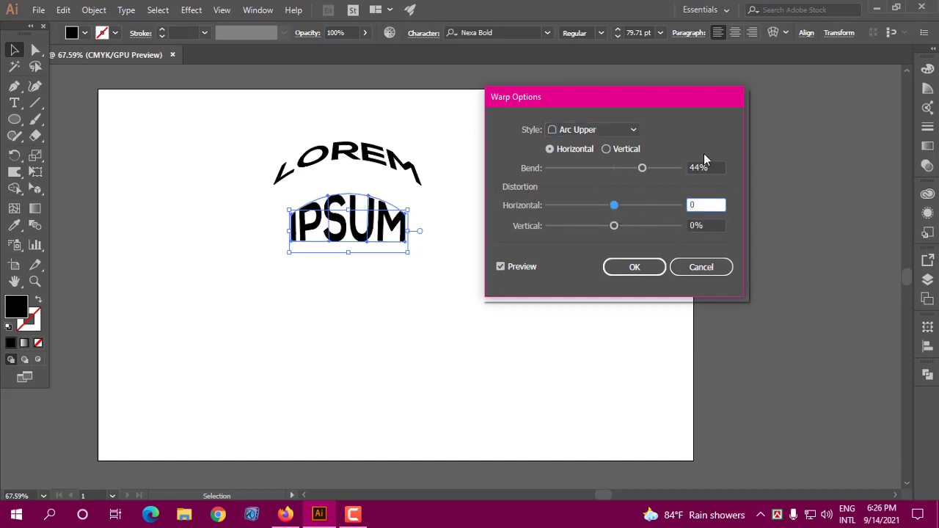
{"action": "type", "text": "0"}
{"action": "left_click_drag", "start_coordinate": [643, 169], "coordinate": [638, 170]}
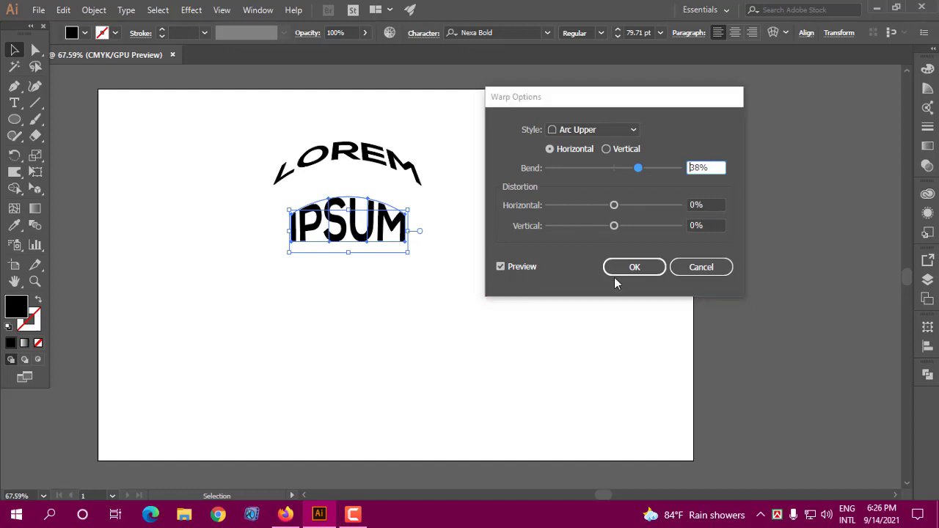
Step: Apply the IPSUM warp, then fit the object closely under the LOREM arc, enlarged to match LOREM's width
{"action": "left_click", "coordinate": [642, 267]}
{"action": "left_click_drag", "start_coordinate": [358, 246], "coordinate": [352, 183]}
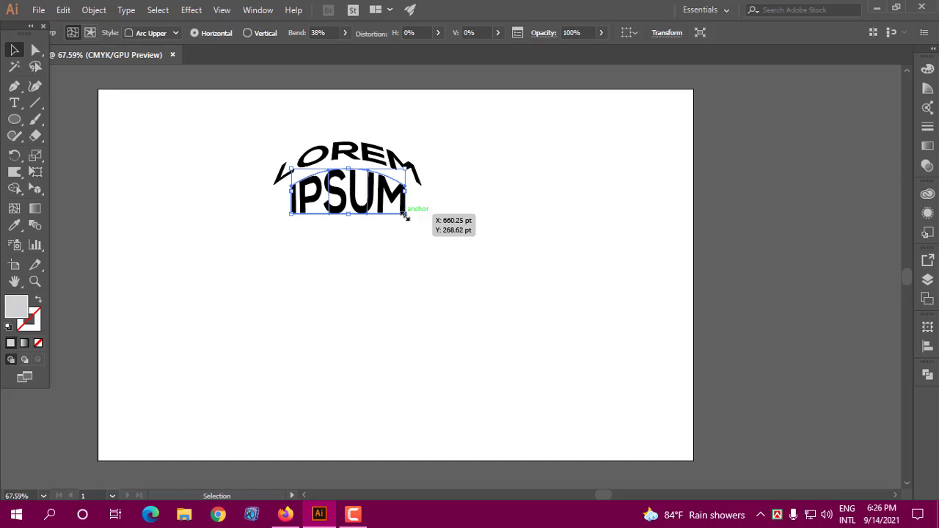
{"action": "left_click_drag", "start_coordinate": [404, 214], "coordinate": [421, 229]}
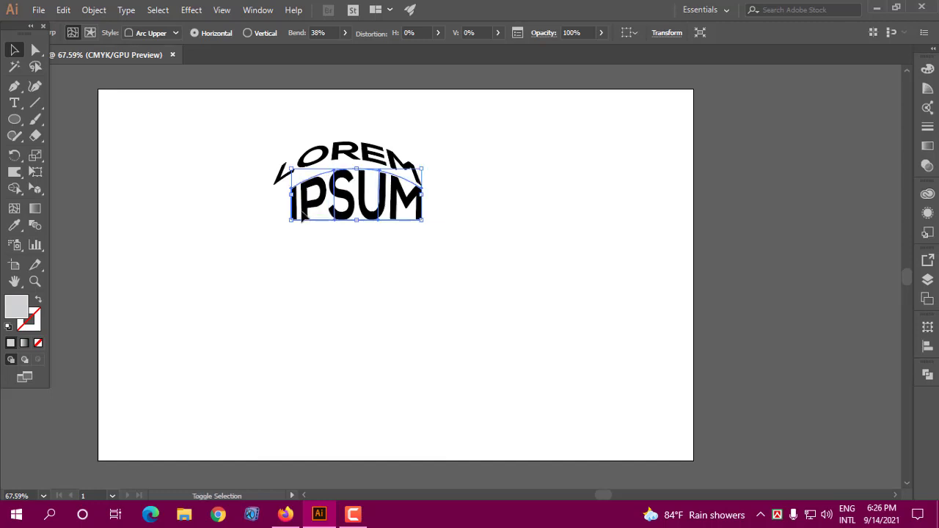
{"action": "left_click_drag", "start_coordinate": [291, 220], "coordinate": [273, 228]}
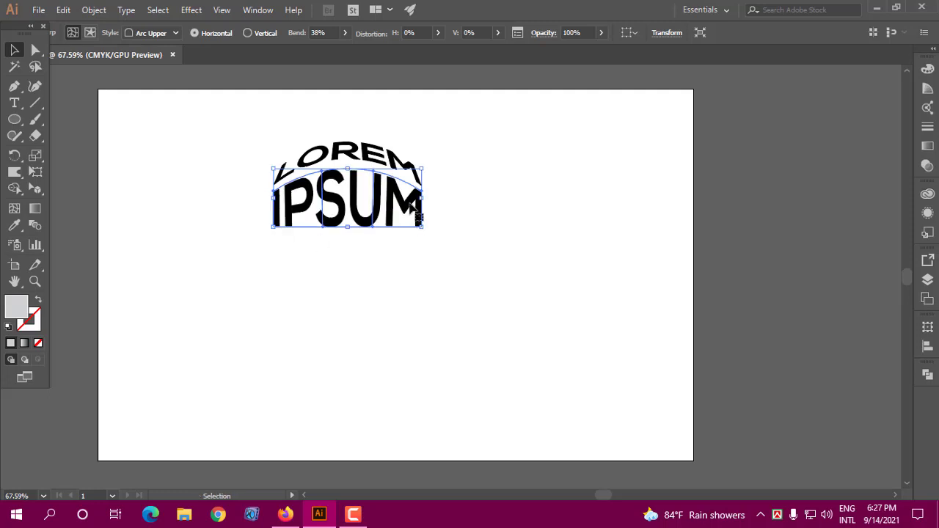
{"action": "left_click", "coordinate": [404, 233]}
{"action": "left_click", "coordinate": [387, 227]}
{"action": "left_click", "coordinate": [458, 211]}
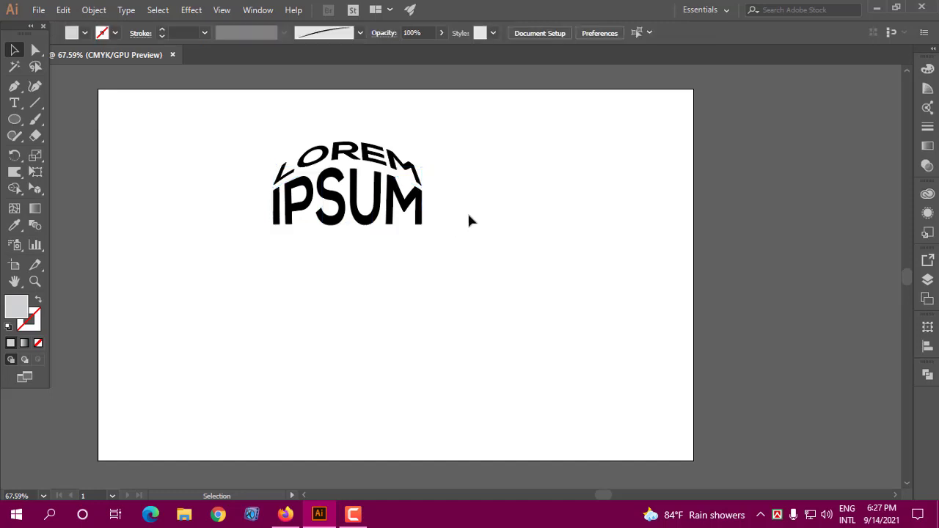
Step: Reset the IPSUM envelope with a warp, keeping the Arc Upper style and setting the bend to 42%
{"action": "left_click", "coordinate": [424, 211]}
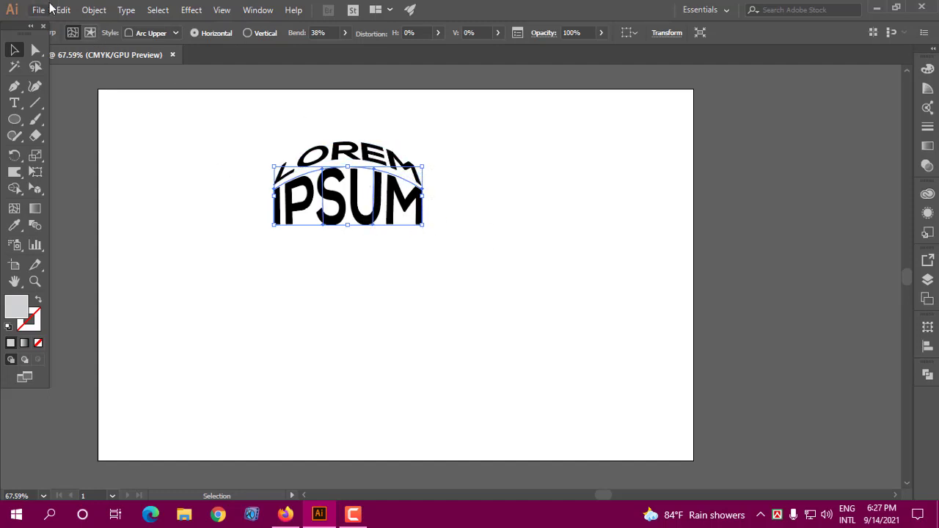
{"action": "left_click", "coordinate": [88, 13]}
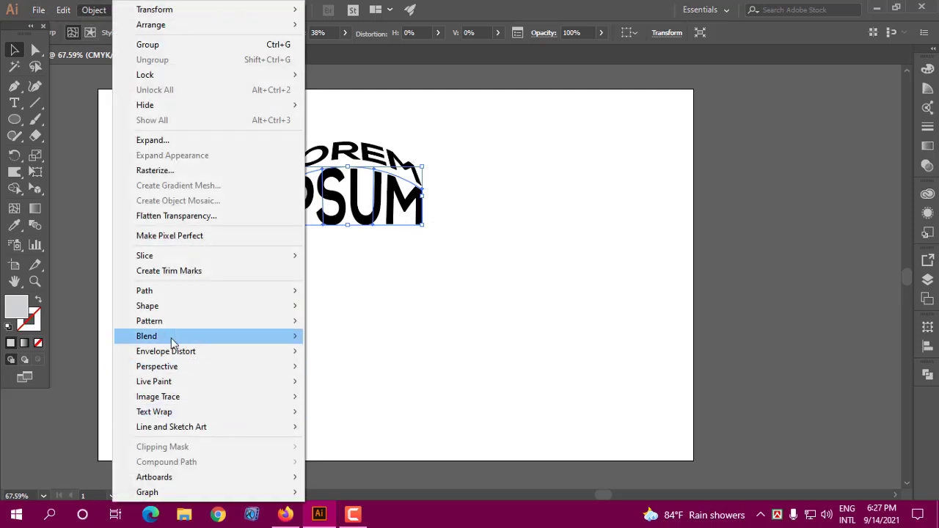
{"action": "mouse_move", "coordinate": [184, 352]}
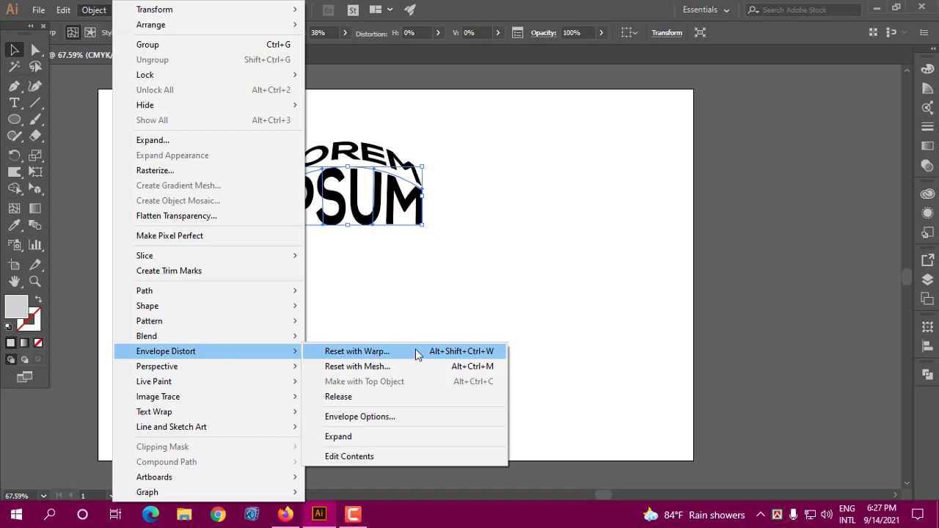
{"action": "left_click", "coordinate": [366, 350]}
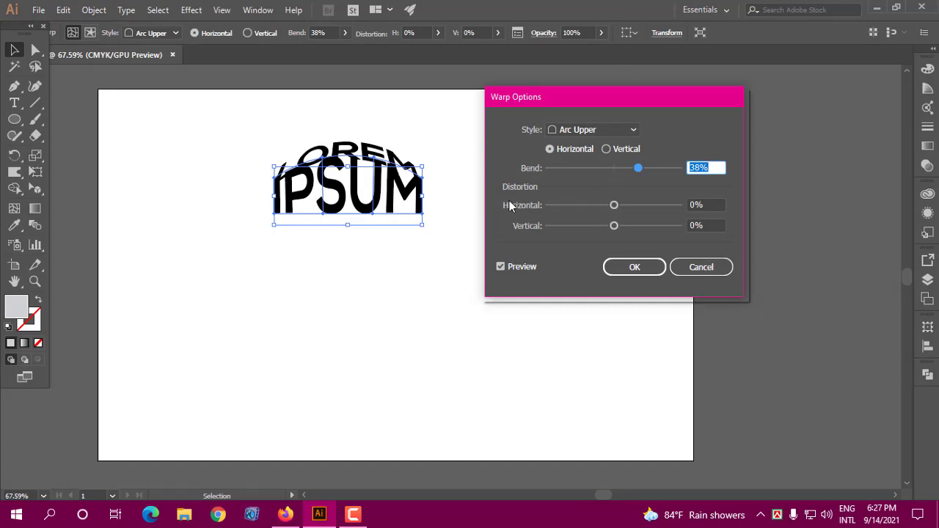
{"action": "left_click_drag", "start_coordinate": [597, 97], "coordinate": [661, 103]}
{"action": "left_click", "coordinate": [375, 210]}
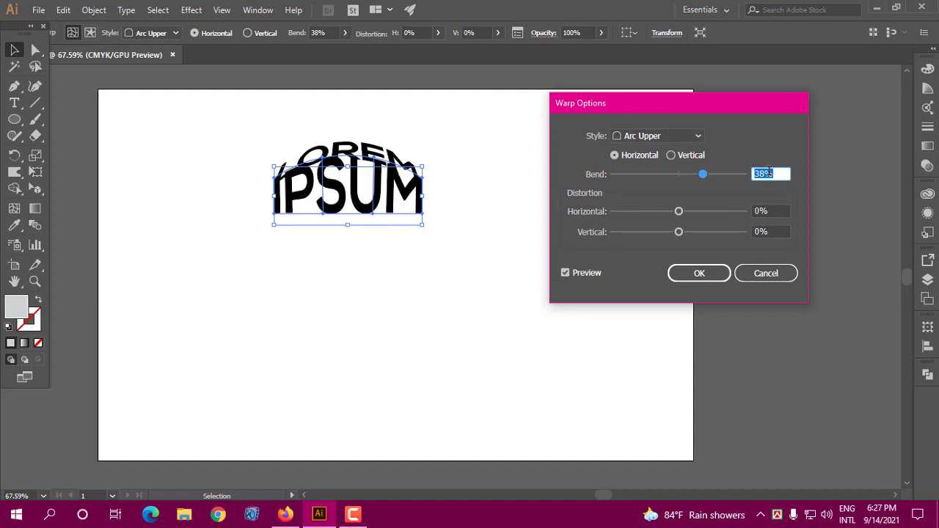
{"action": "key", "text": "Up"}
{"action": "key", "text": "Up"}
{"action": "key", "text": "Up"}
{"action": "key", "text": "Up"}
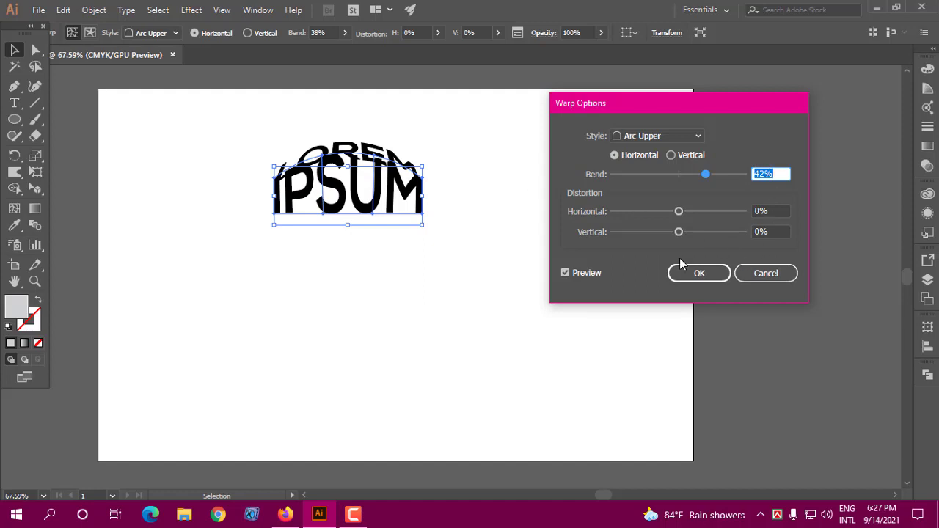
{"action": "left_click", "coordinate": [701, 273]}
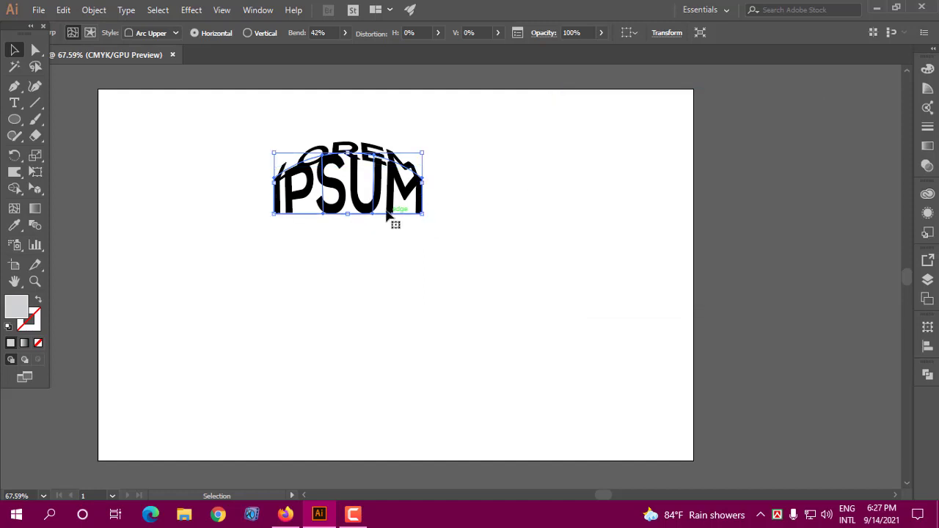
Step: Move the warped IPSUM down slightly so that its upper curve sits just beneath the LOREM arc
{"action": "left_click_drag", "start_coordinate": [373, 209], "coordinate": [373, 219]}
{"action": "left_click", "coordinate": [479, 228]}
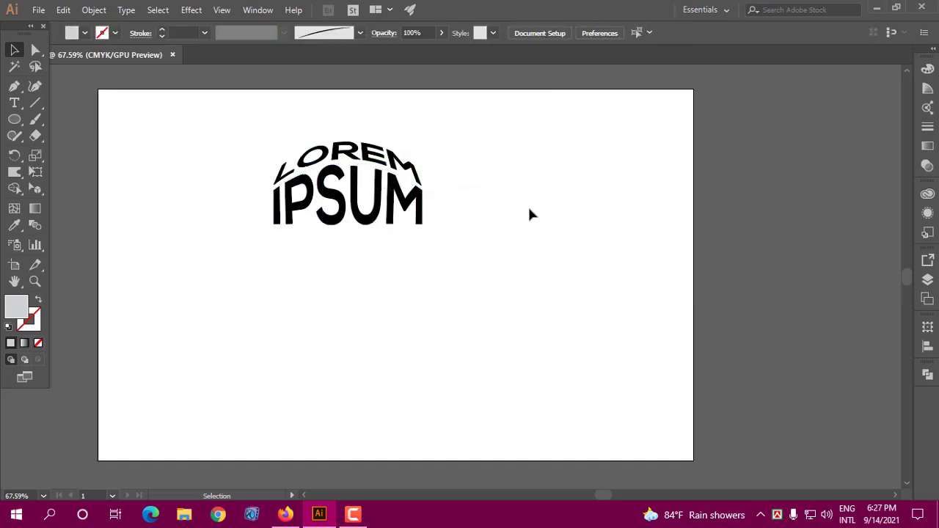
{"action": "left_click", "coordinate": [407, 214]}
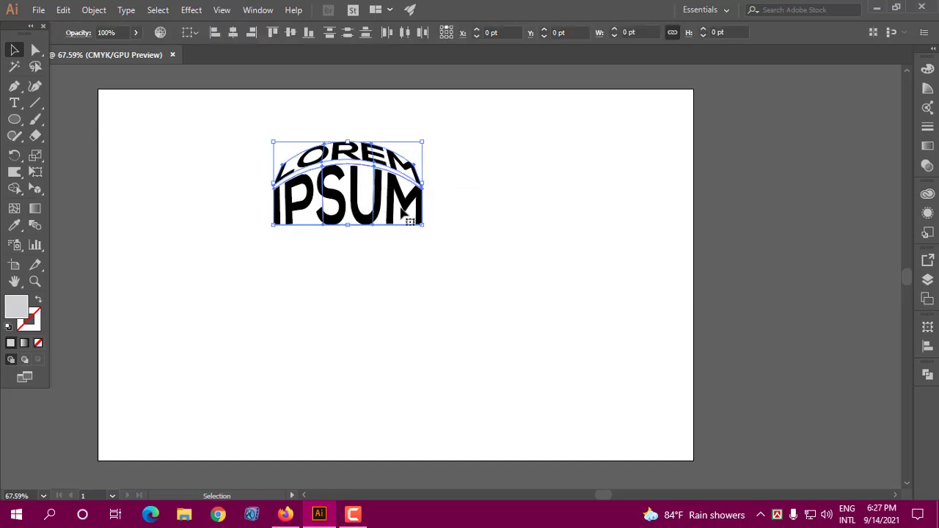
{"action": "left_click", "coordinate": [465, 211]}
{"action": "left_click", "coordinate": [338, 214]}
{"action": "left_click", "coordinate": [492, 248]}
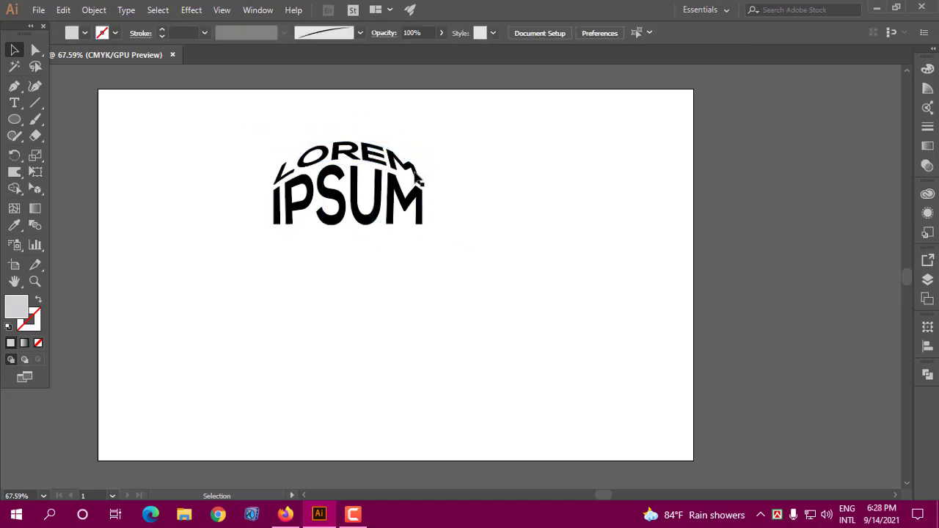
Step: Edit the contents of the warped LOREM envelope and fill its text with red
{"action": "left_click", "coordinate": [327, 151]}
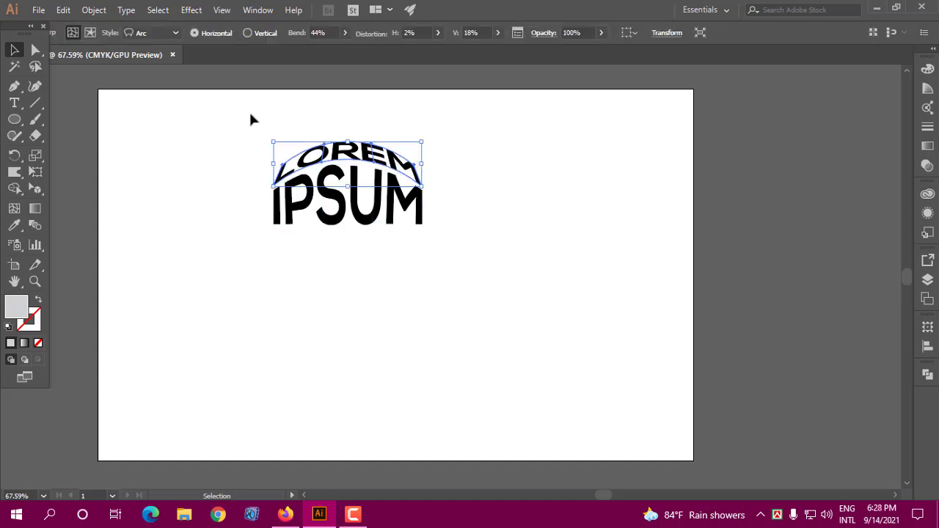
{"action": "left_click", "coordinate": [90, 33]}
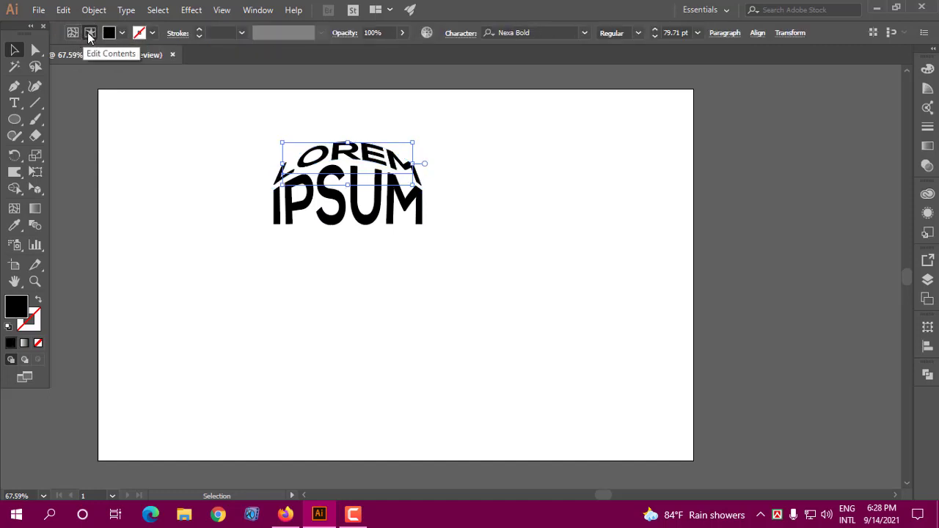
{"action": "left_click", "coordinate": [122, 33]}
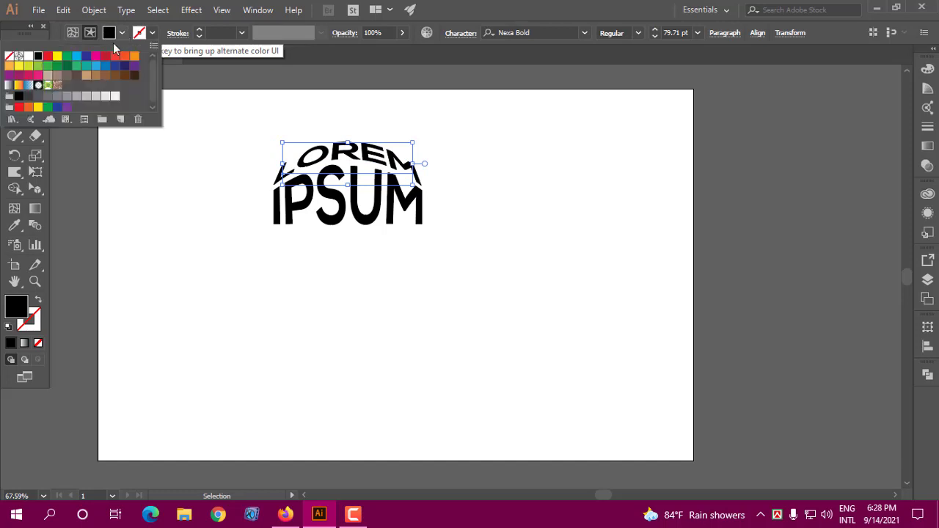
{"action": "left_click", "coordinate": [47, 55]}
{"action": "left_click", "coordinate": [442, 178]}
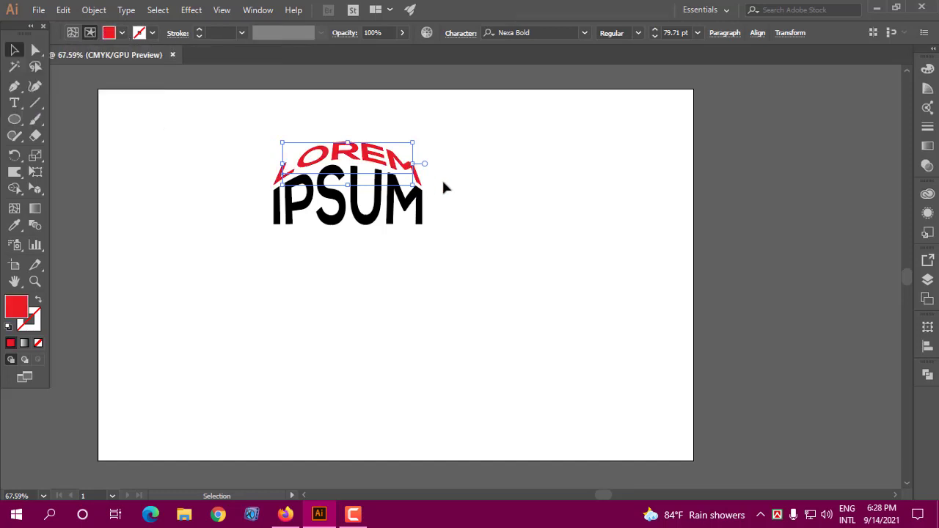
{"action": "left_click", "coordinate": [441, 178]}
Step: Edit the contents of the warped IPSUM envelope and fill its text with dark blue
{"action": "left_click", "coordinate": [353, 209]}
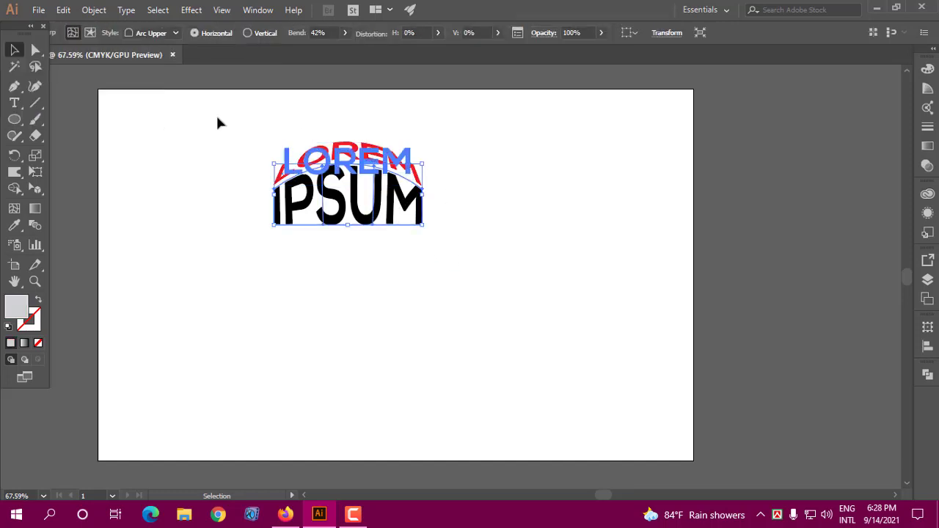
{"action": "left_click", "coordinate": [91, 31]}
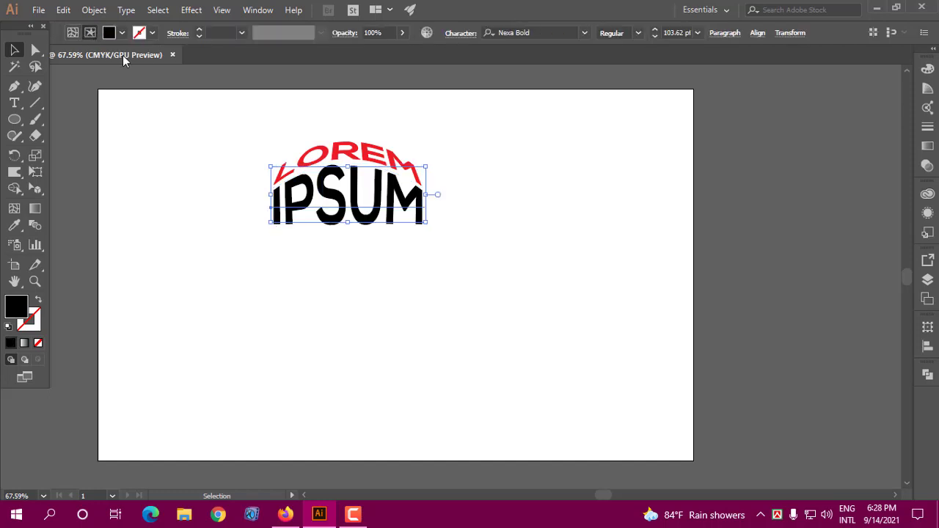
{"action": "left_click", "coordinate": [120, 34]}
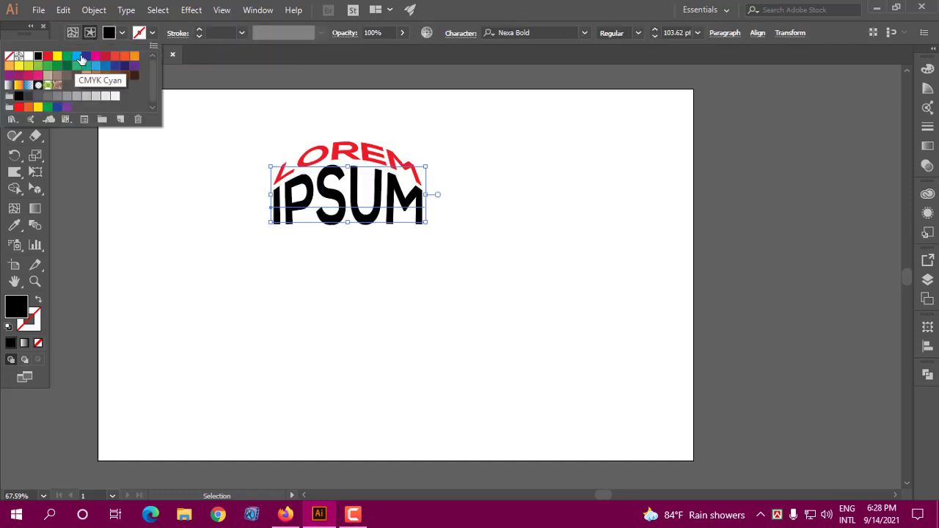
{"action": "left_click", "coordinate": [87, 57]}
{"action": "left_click", "coordinate": [474, 259]}
{"action": "left_click", "coordinate": [473, 257]}
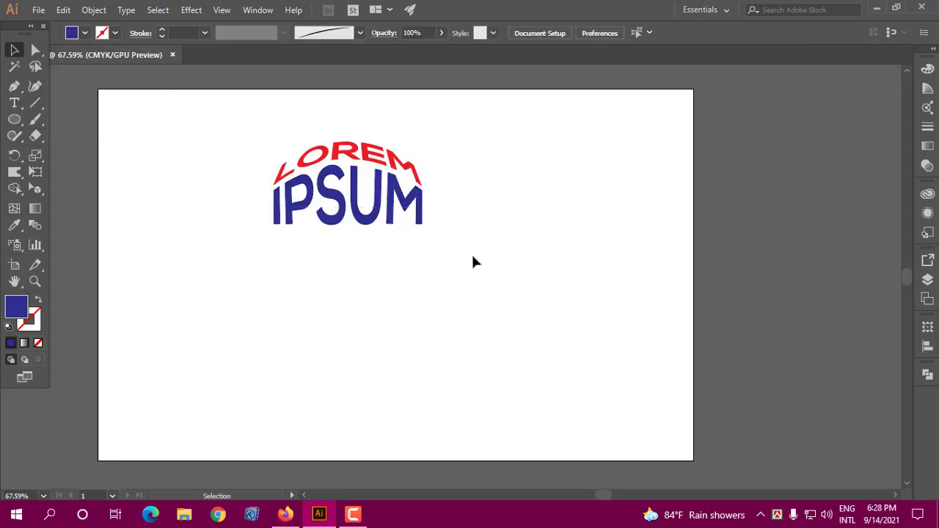
Step: Switch the IPSUM object from editing its contents to editing its envelope
{"action": "left_click", "coordinate": [378, 216]}
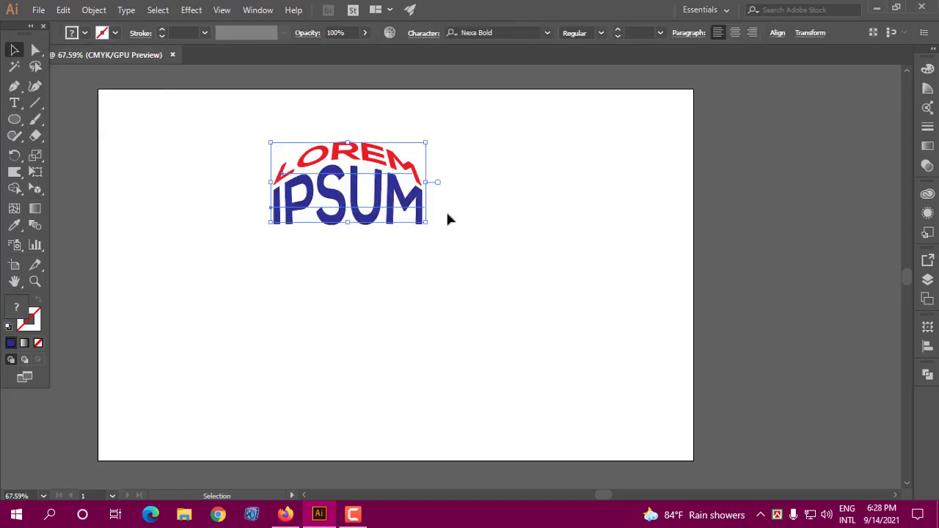
{"action": "left_click", "coordinate": [473, 187]}
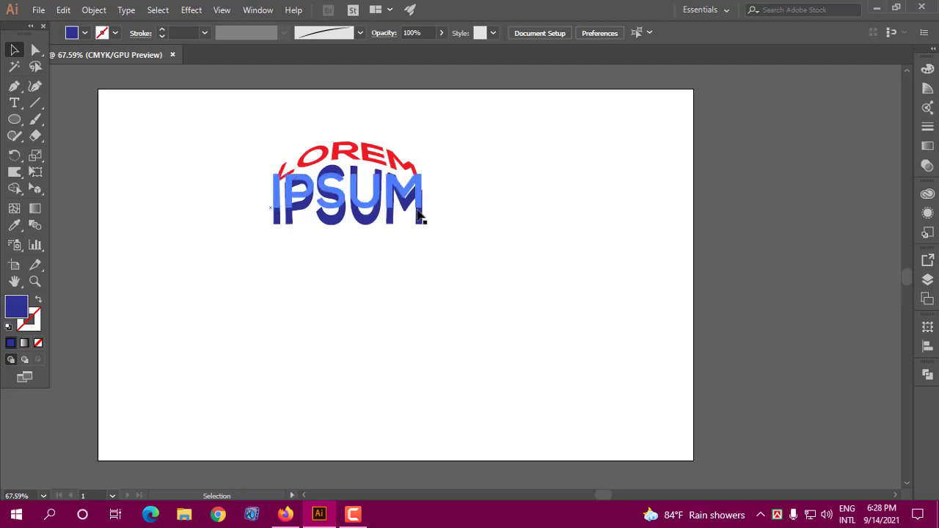
{"action": "left_click", "coordinate": [415, 208]}
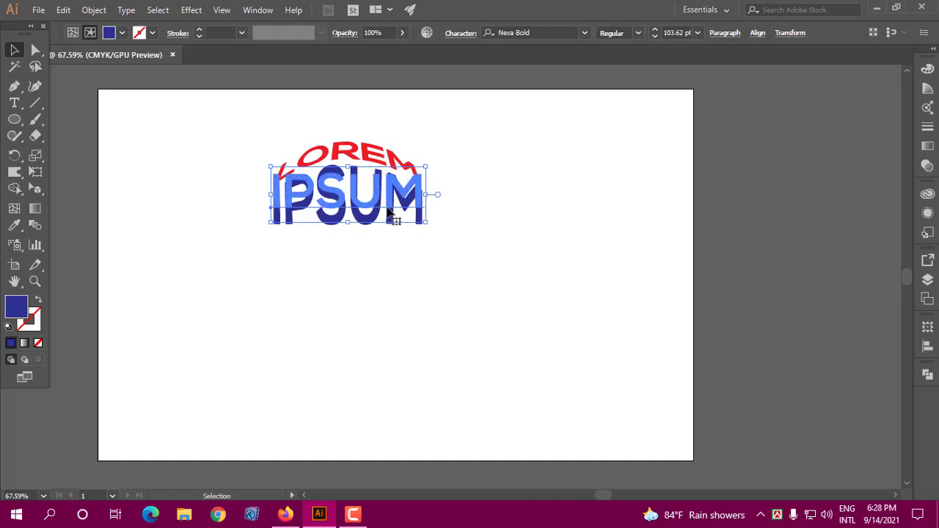
{"action": "left_click", "coordinate": [93, 11]}
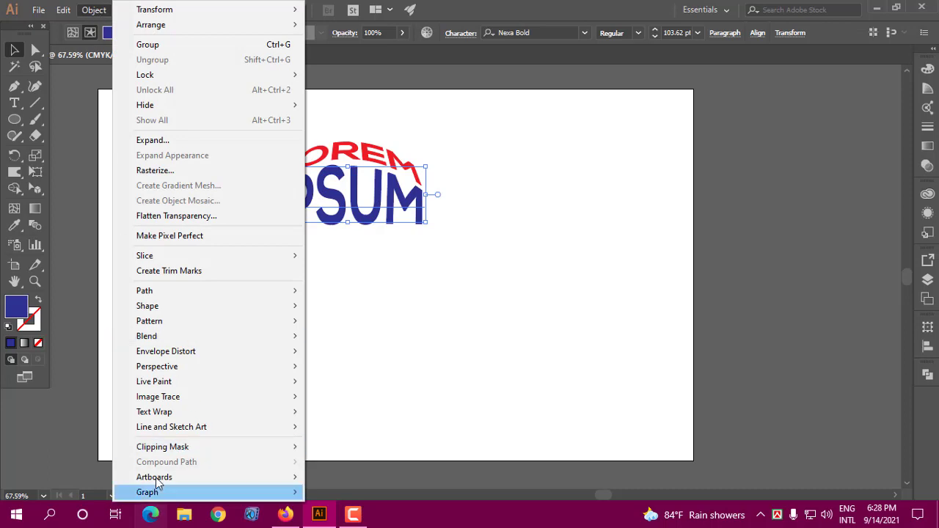
{"action": "mouse_move", "coordinate": [170, 381]}
{"action": "mouse_move", "coordinate": [211, 355]}
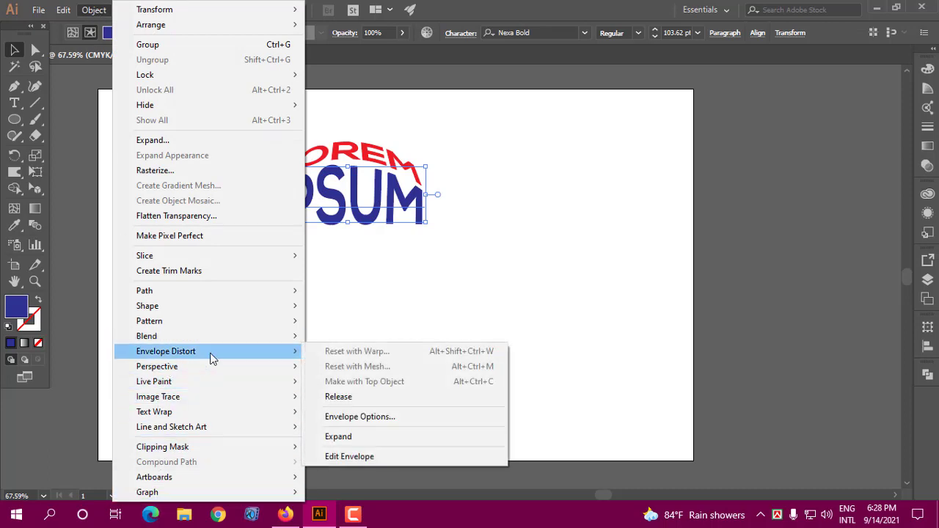
{"action": "left_click", "coordinate": [352, 456]}
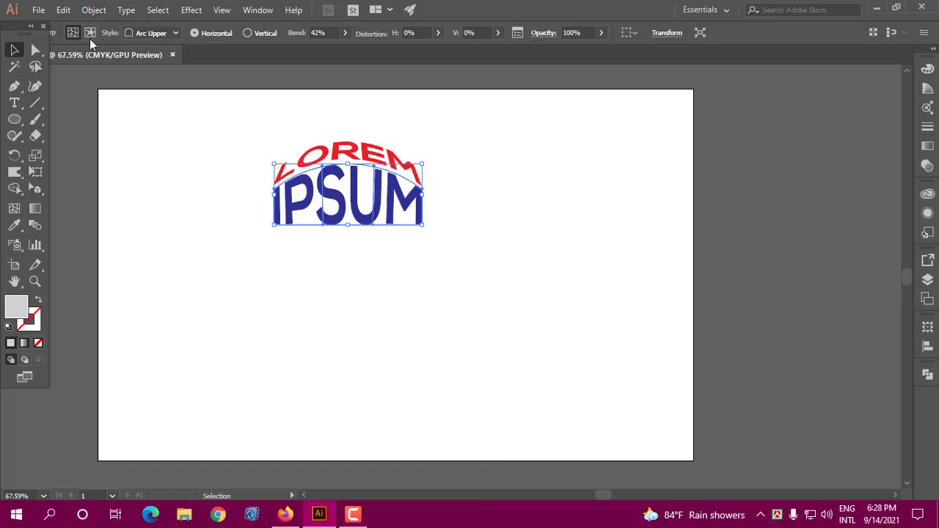
Step: Edit the contents of the warped IPSUM envelope and replace its text with FORID
{"action": "left_click", "coordinate": [94, 10]}
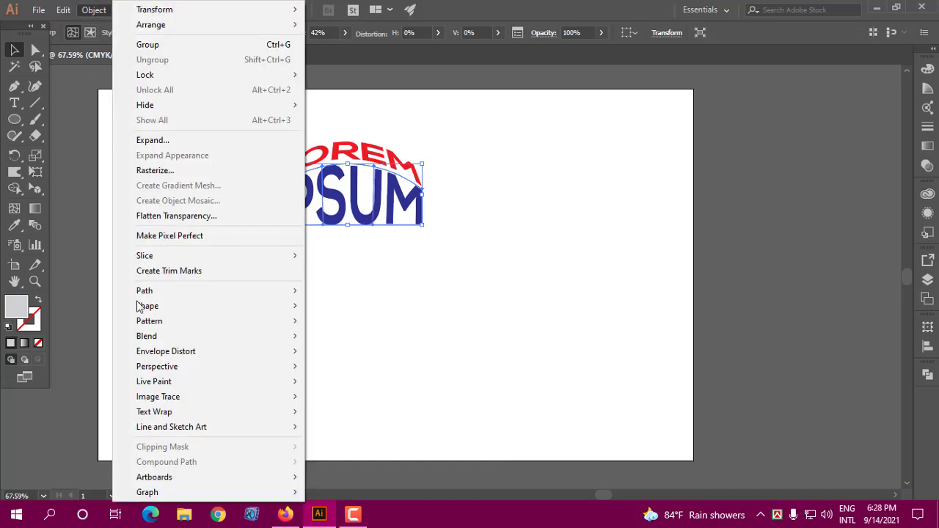
{"action": "mouse_move", "coordinate": [175, 355]}
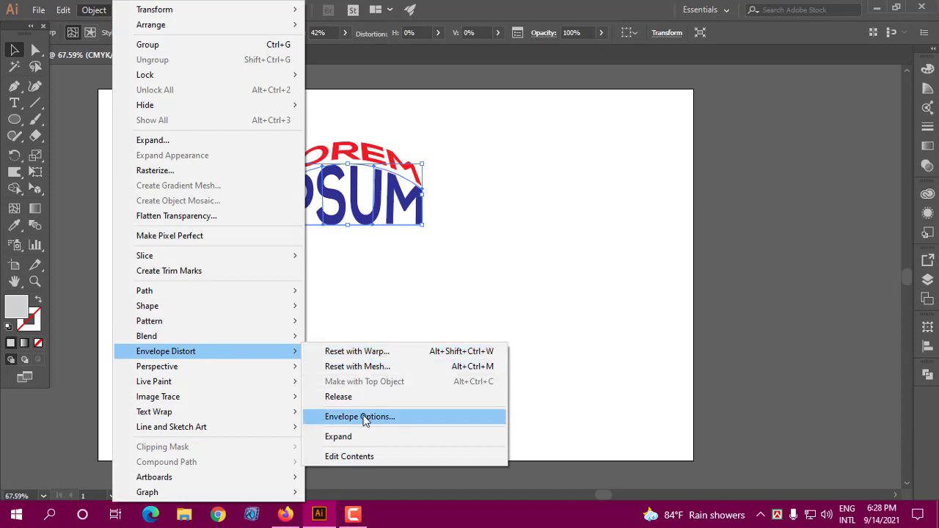
{"action": "left_click", "coordinate": [349, 456]}
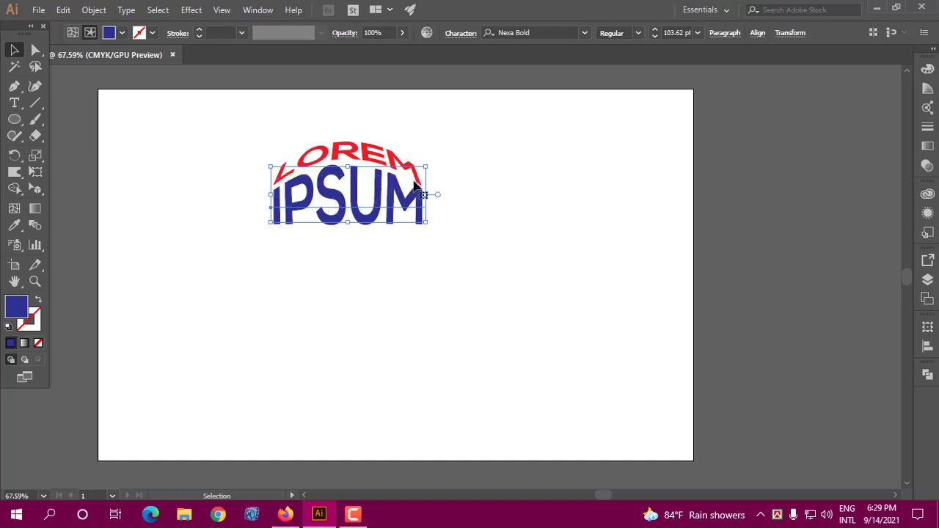
{"action": "left_click", "coordinate": [14, 103]}
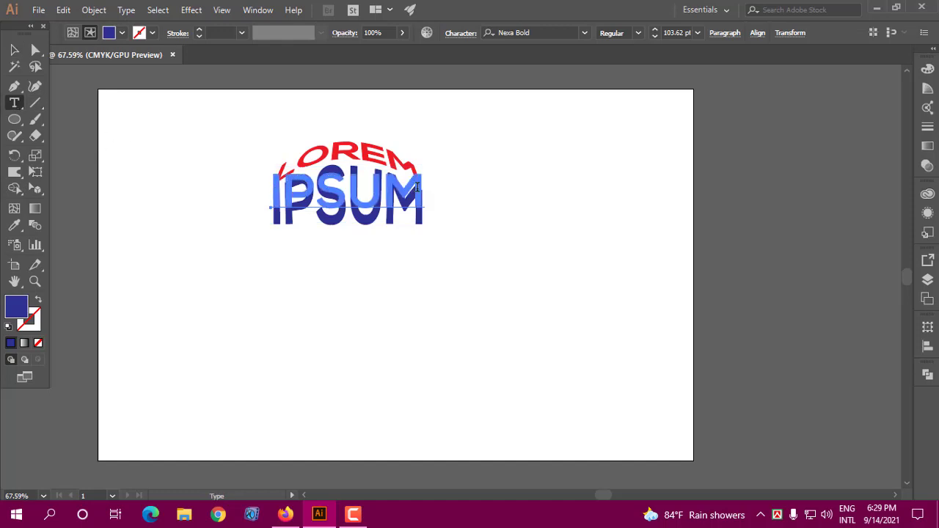
{"action": "left_click_drag", "start_coordinate": [417, 187], "coordinate": [283, 192]}
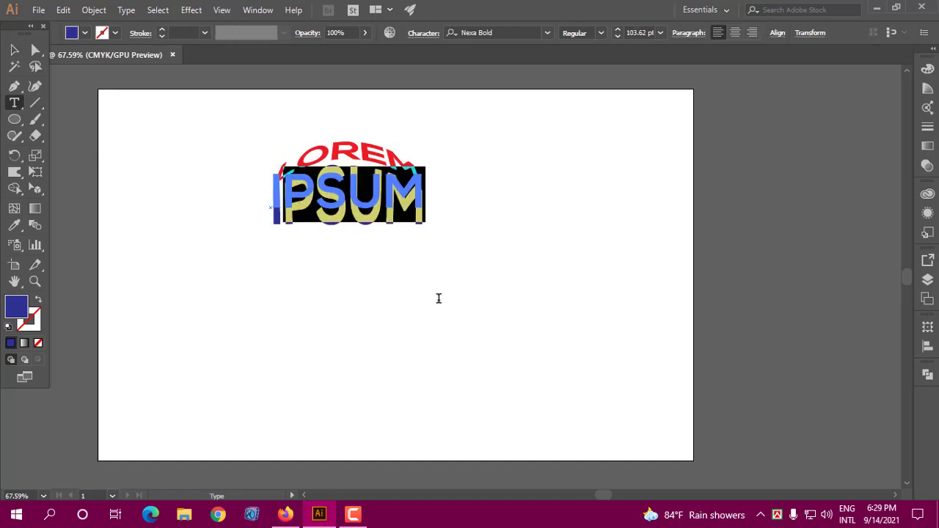
{"action": "key", "text": "BackSpace"}
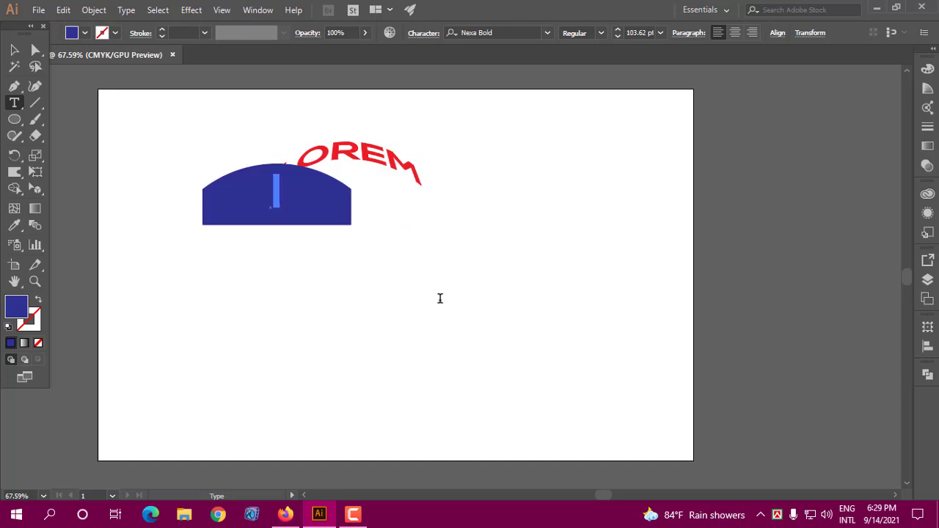
{"action": "key", "text": "BackSpace"}
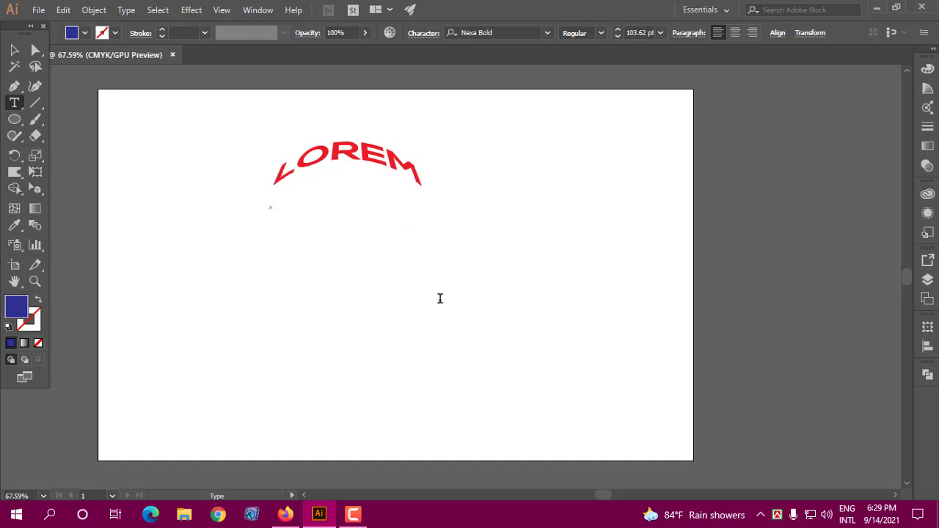
{"action": "type", "text": "F"}
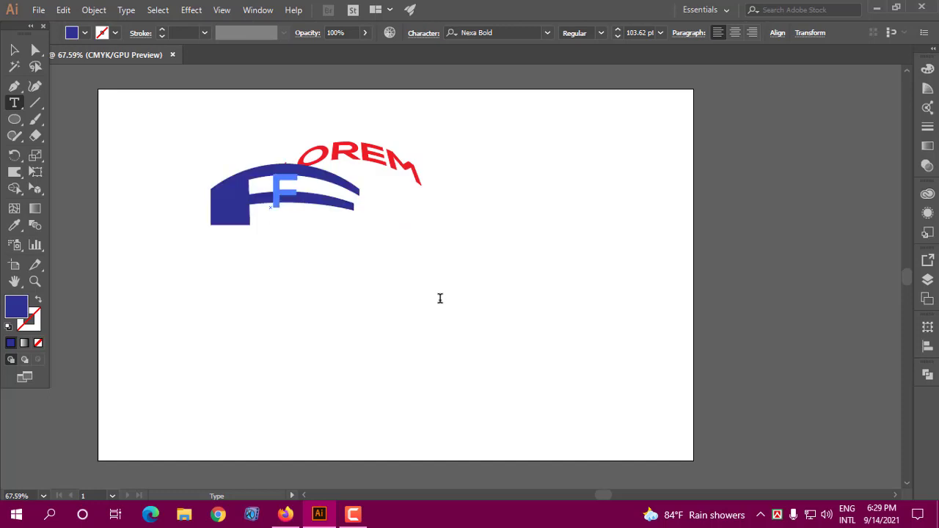
{"action": "type", "text": "ORID"}
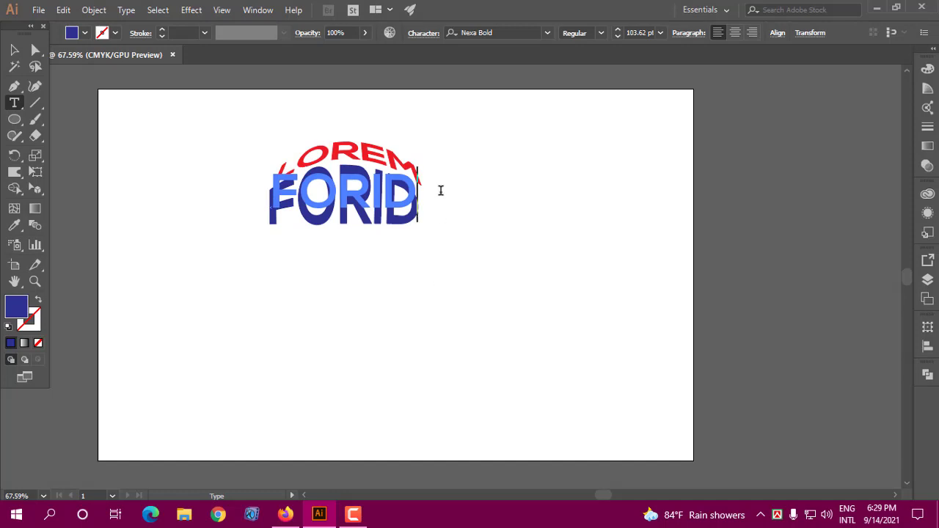
{"action": "key", "text": "Escape"}
{"action": "left_click", "coordinate": [16, 51]}
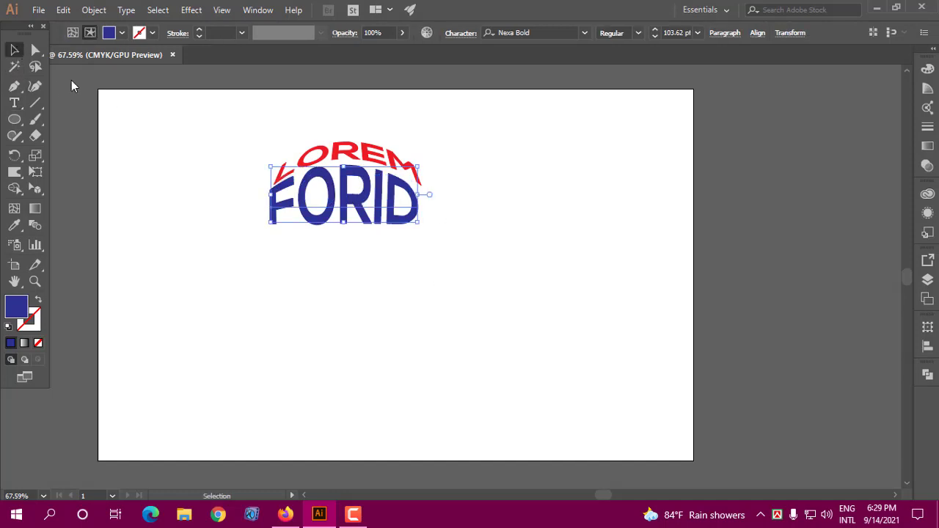
Step: Shift the warped FORID slightly right so that it lines up beneath the LOREM arc
{"action": "left_click", "coordinate": [504, 246]}
{"action": "left_click_drag", "start_coordinate": [405, 222], "coordinate": [445, 248]}
{"action": "left_click", "coordinate": [470, 279]}
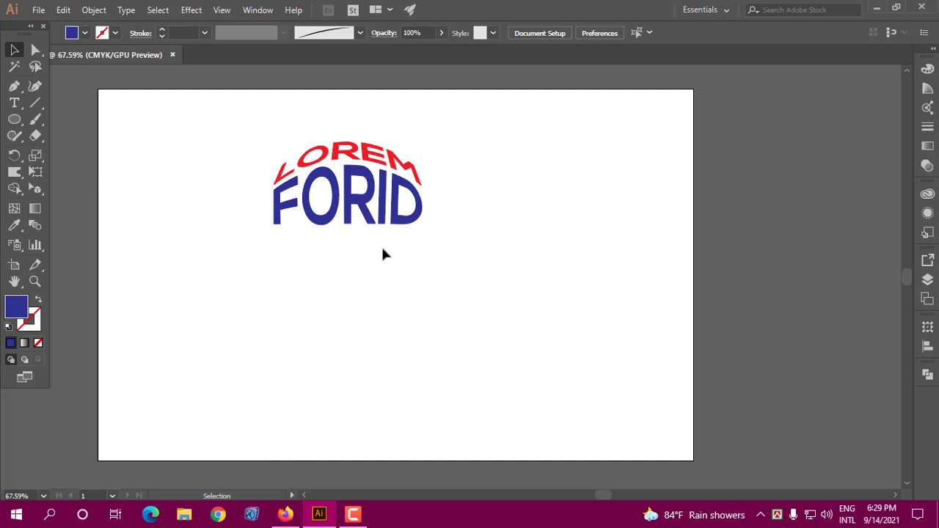
{"action": "left_click_drag", "start_coordinate": [373, 144], "coordinate": [373, 149]}
{"action": "left_click", "coordinate": [483, 270]}
Step: Select the warped LOREM and FORID together and move them to the upper-left area of the artboard
{"action": "left_click_drag", "start_coordinate": [429, 148], "coordinate": [378, 237]}
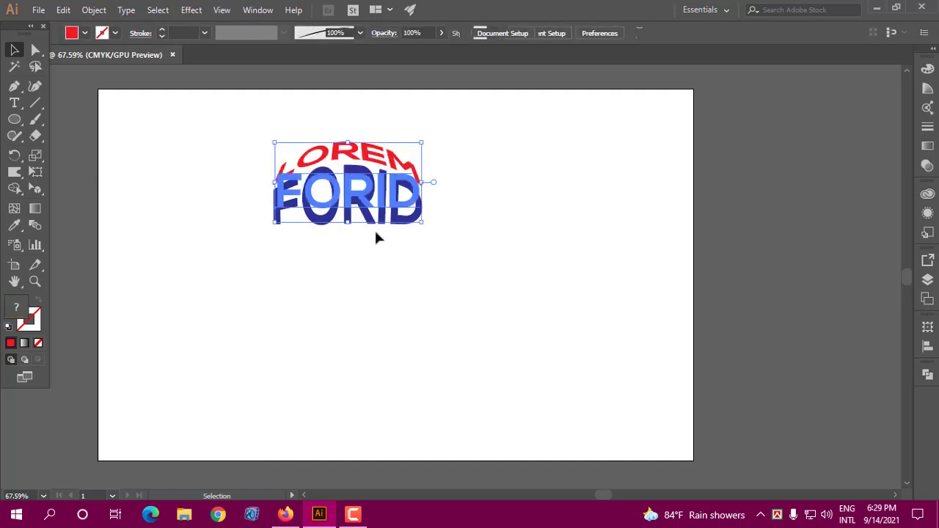
{"action": "left_click", "coordinate": [472, 161]}
{"action": "left_click_drag", "start_coordinate": [440, 140], "coordinate": [256, 198]}
{"action": "left_click", "coordinate": [393, 267]}
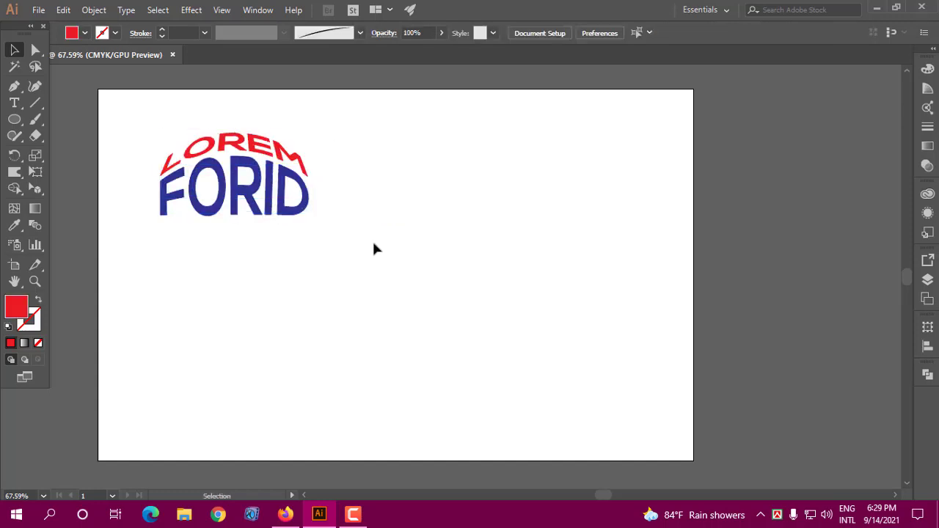
Step: Draw a red rectangle on the right half of the artboard and preview an Arc envelope warp on it
{"action": "left_click_drag", "start_coordinate": [16, 122], "coordinate": [63, 120]}
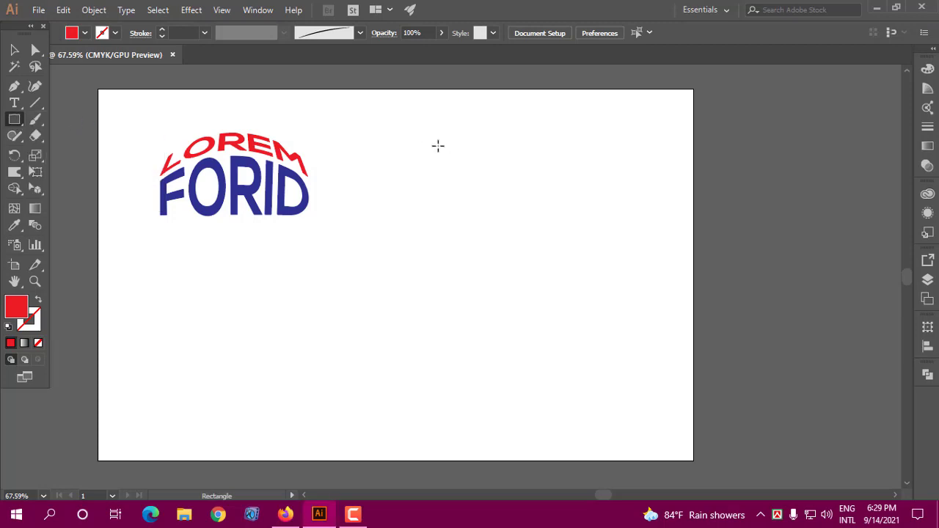
{"action": "mouse_move", "coordinate": [428, 143]}
{"action": "left_mouse_down"}
{"action": "mouse_move", "coordinate": [559, 163]}
{"action": "mouse_move", "coordinate": [572, 176]}
{"action": "left_mouse_up"}
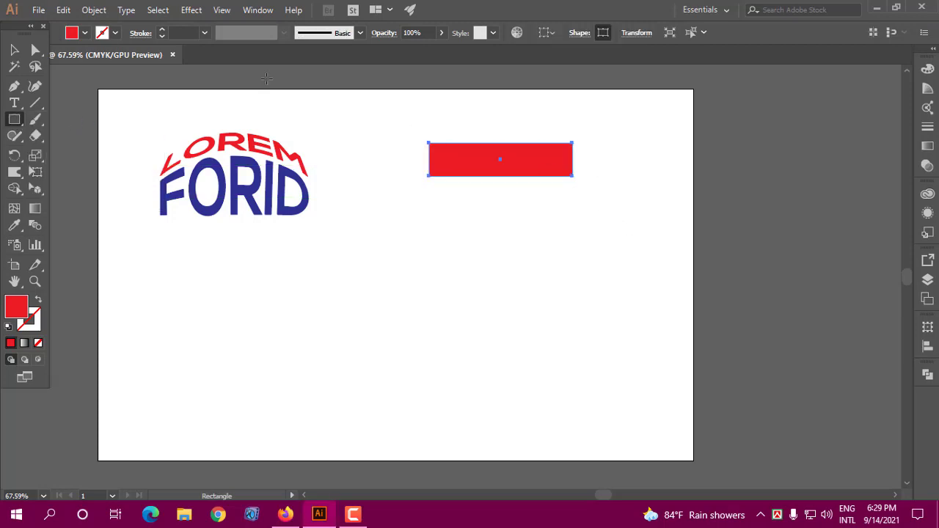
{"action": "left_click", "coordinate": [94, 11]}
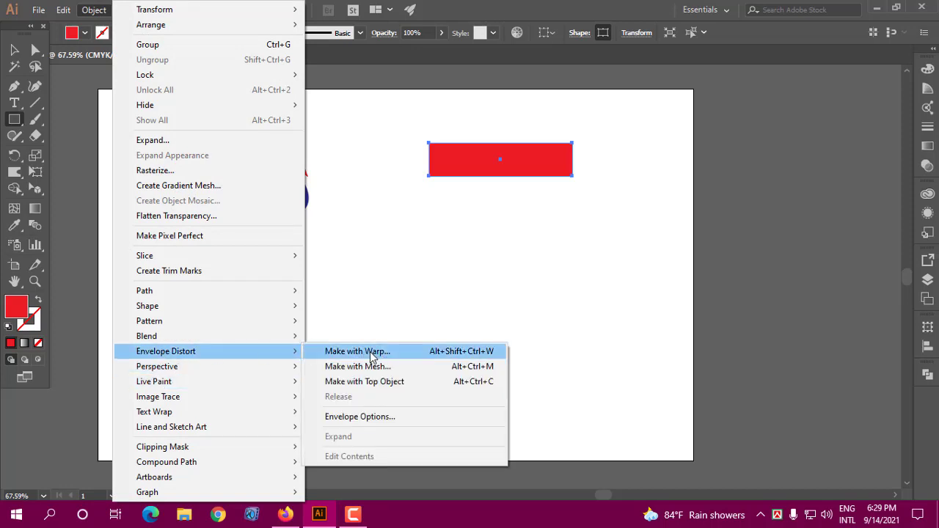
{"action": "left_click", "coordinate": [373, 357]}
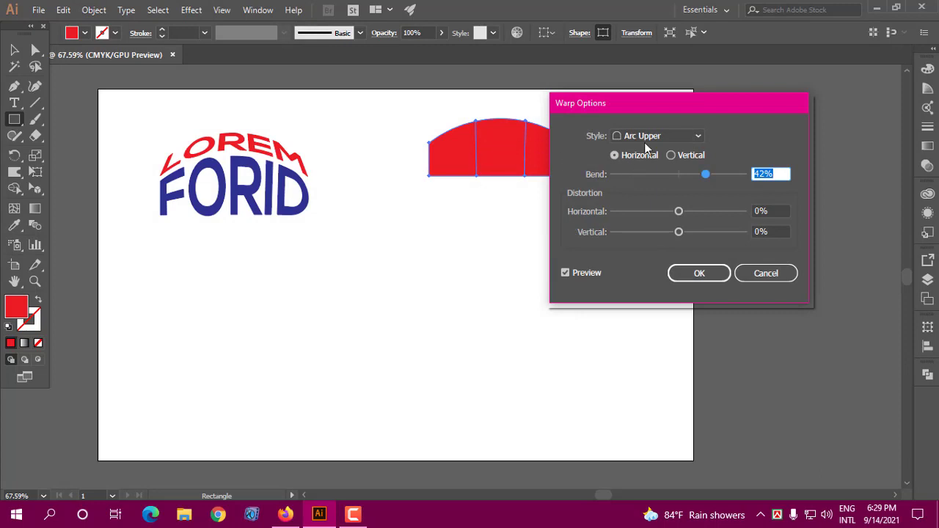
{"action": "left_click_drag", "start_coordinate": [641, 108], "coordinate": [742, 119]}
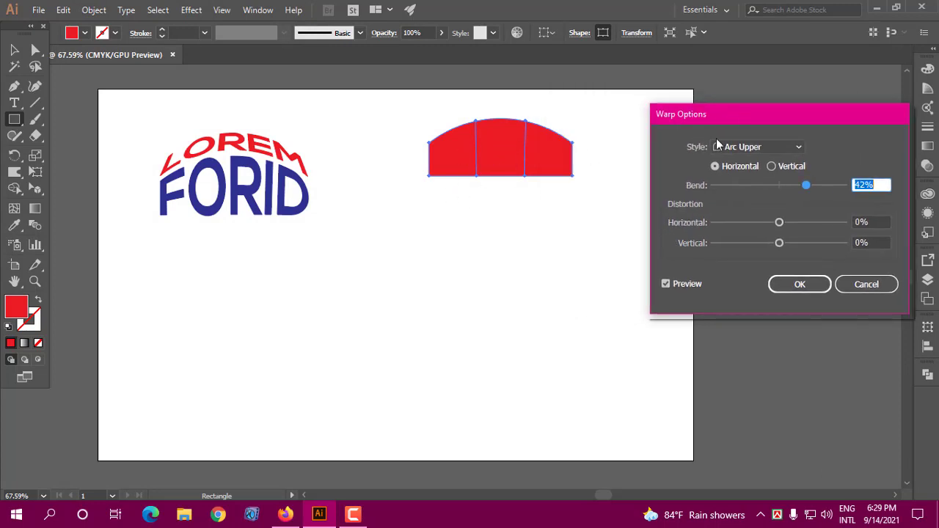
{"action": "left_click", "coordinate": [745, 146]}
{"action": "left_click", "coordinate": [743, 166]}
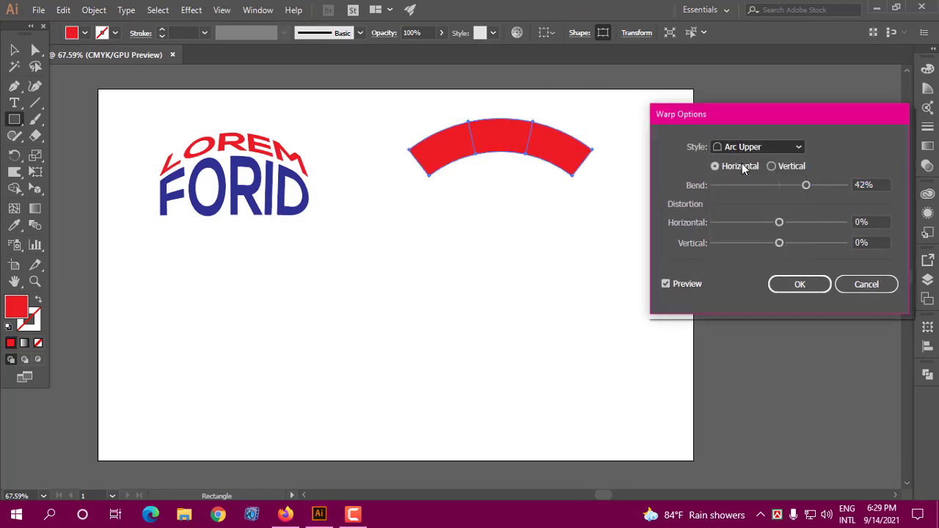
Step: Preview the Shell Upper warp style with a 28% bend, cancel the warp and delete the red rectangle
{"action": "left_click", "coordinate": [745, 148]}
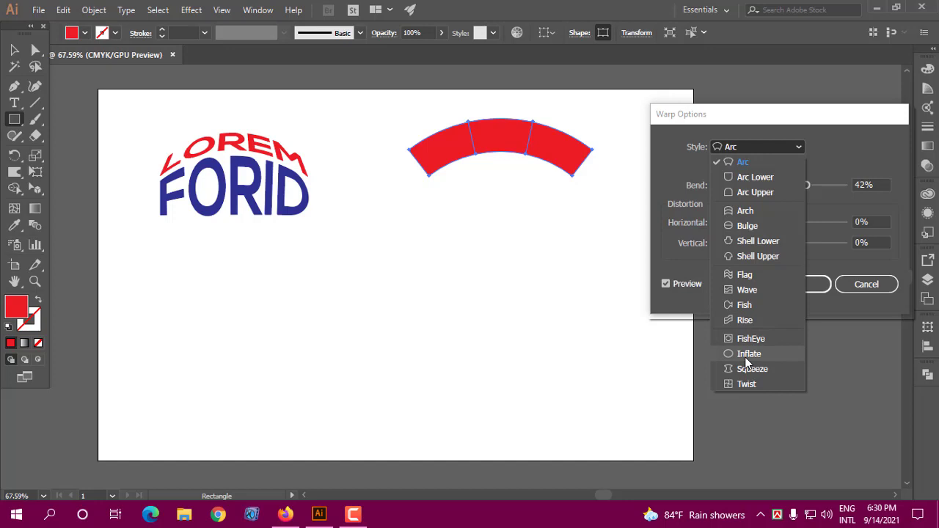
{"action": "left_click", "coordinate": [743, 255]}
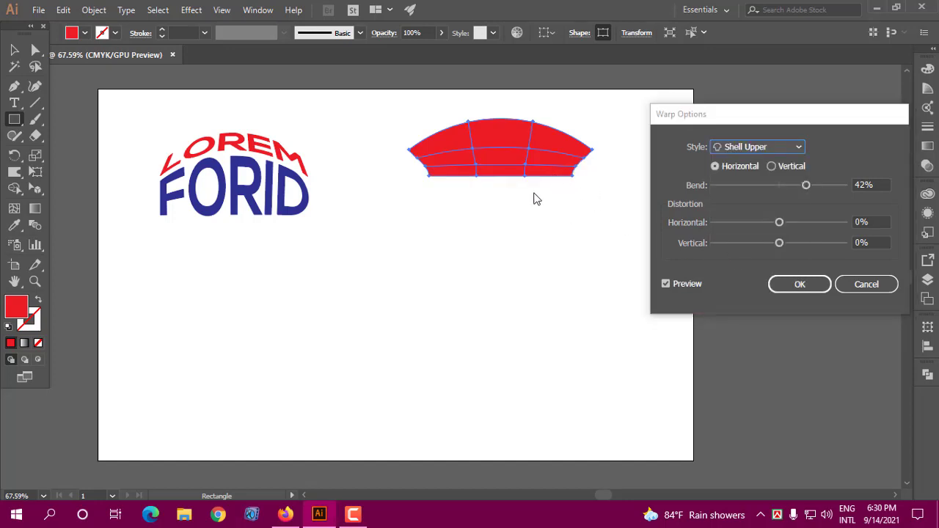
{"action": "left_click_drag", "start_coordinate": [803, 119], "coordinate": [708, 114]}
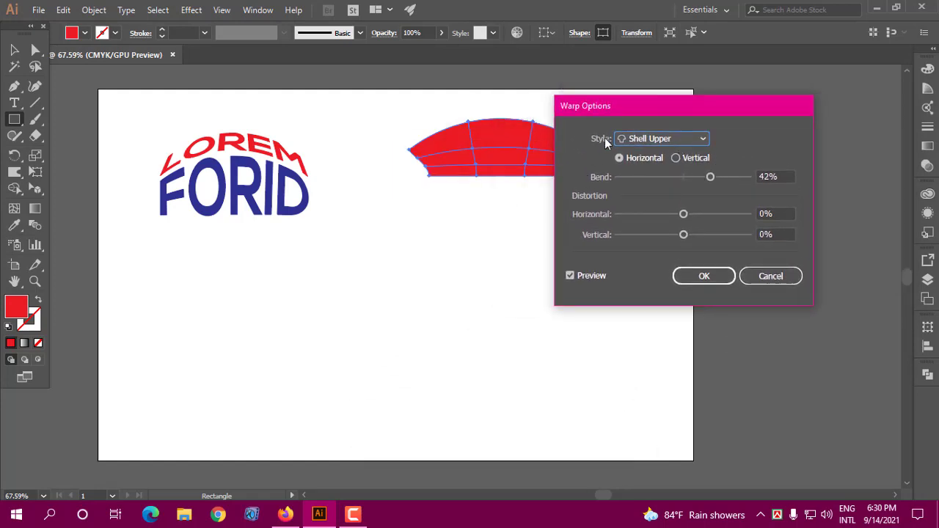
{"action": "left_click", "coordinate": [702, 178]}
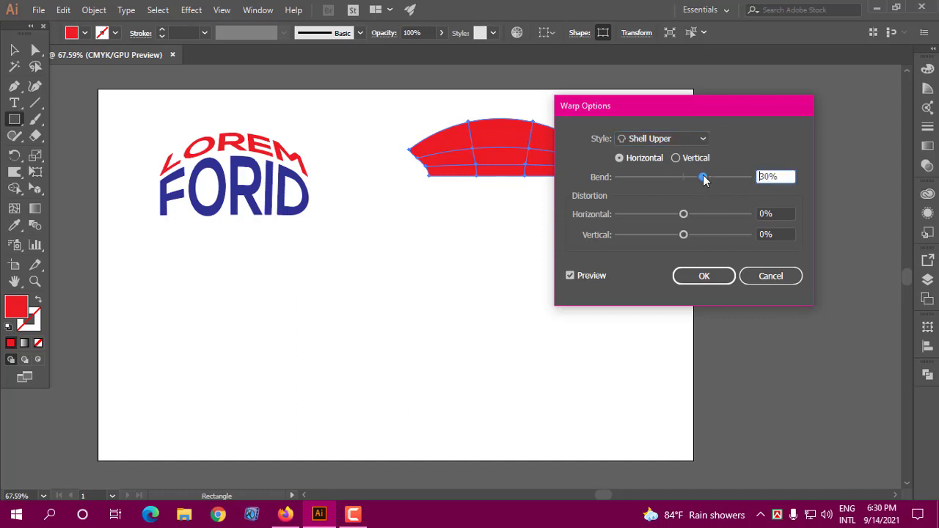
{"action": "left_click", "coordinate": [788, 276]}
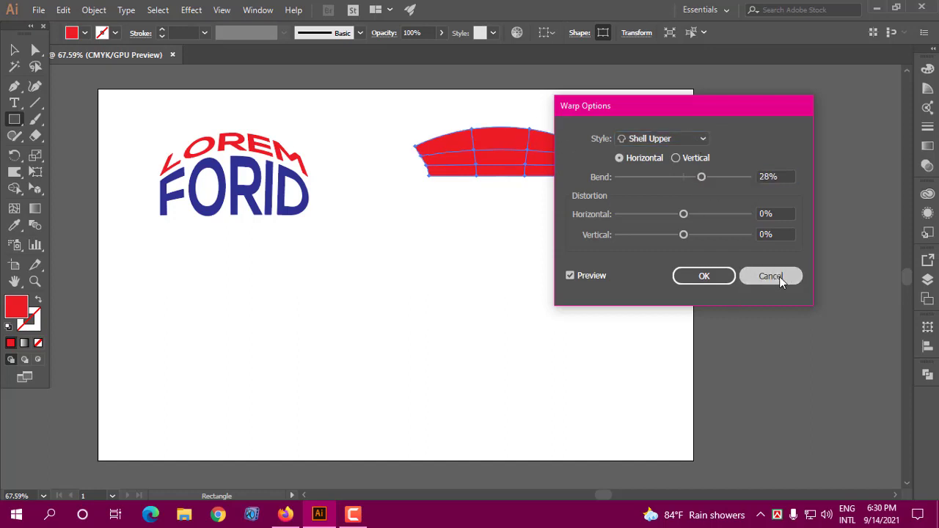
{"action": "key", "text": "Delete"}
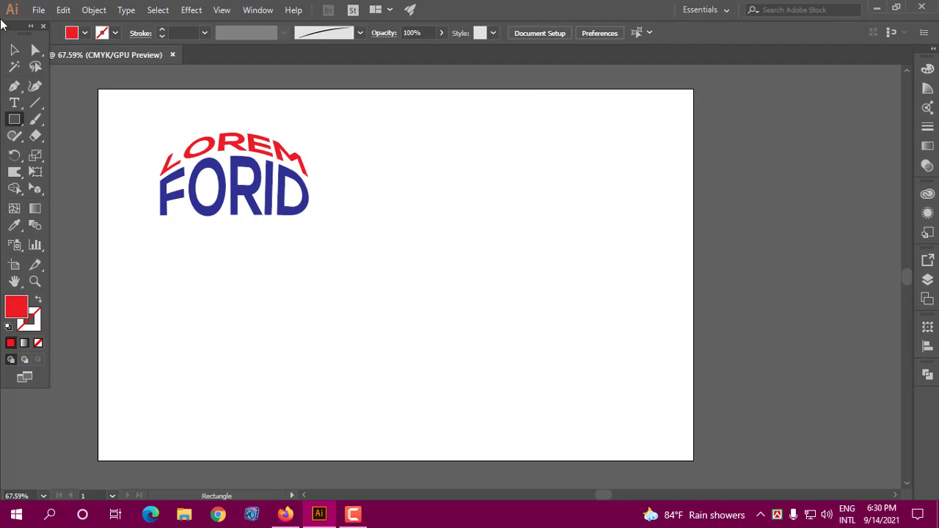
Step: Move the warped LOREM FORID artwork off the artboard, just past its right edge
{"action": "key", "text": "v"}
{"action": "left_click_drag", "start_coordinate": [244, 188], "coordinate": [820, 192]}
{"action": "left_click", "coordinate": [782, 300]}
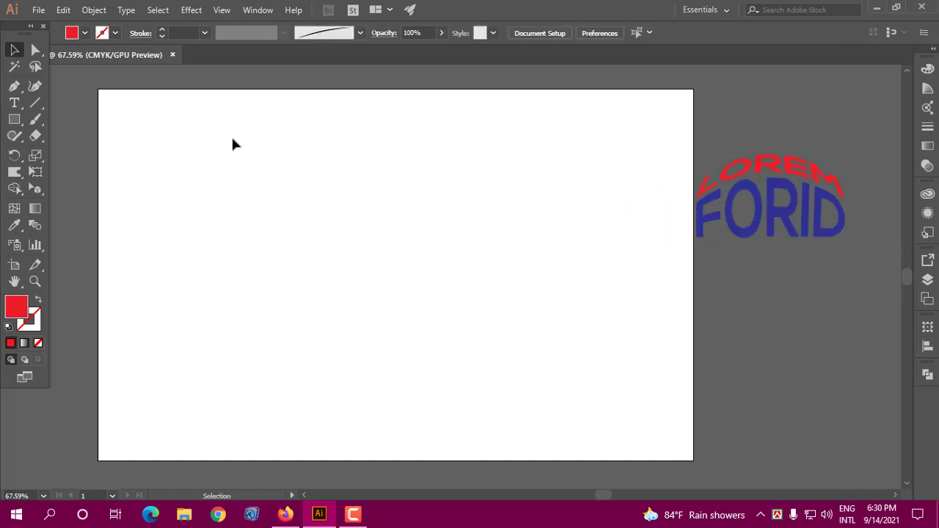
{"action": "left_click", "coordinate": [92, 13]}
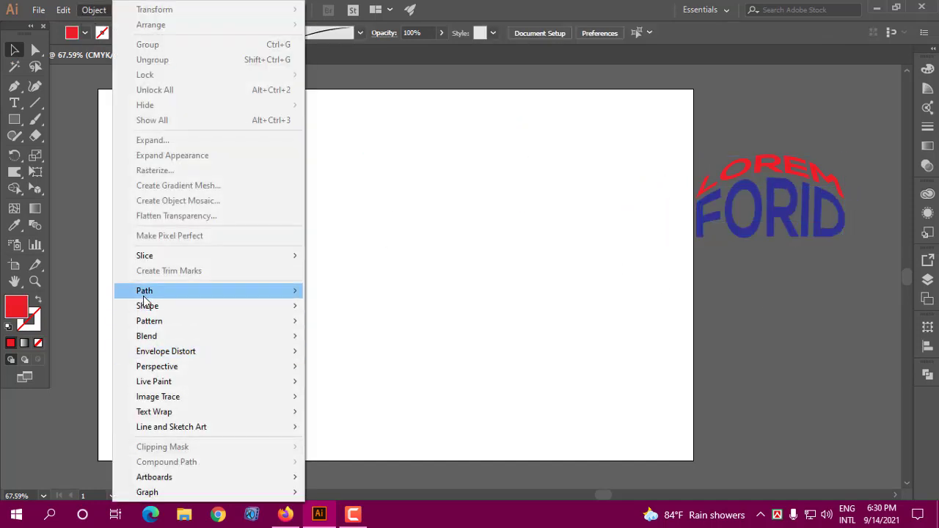
{"action": "mouse_move", "coordinate": [200, 329]}
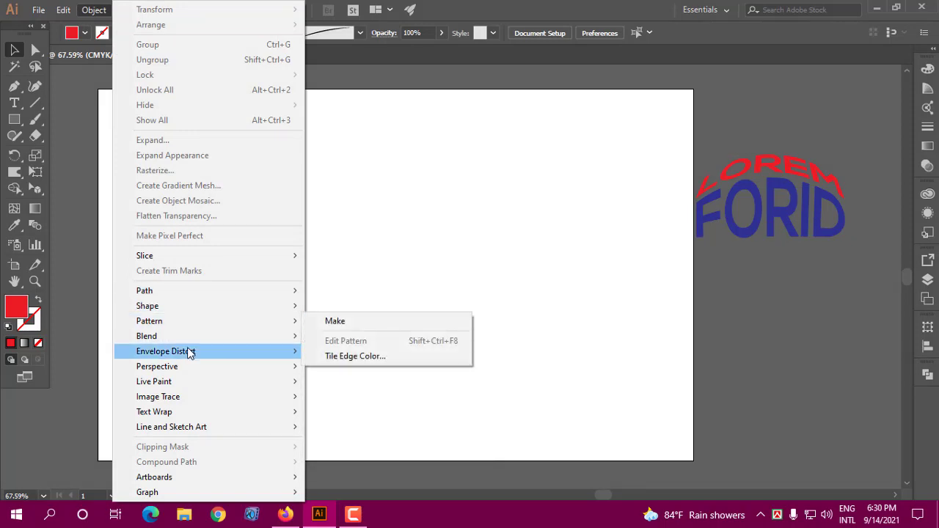
{"action": "mouse_move", "coordinate": [195, 351]}
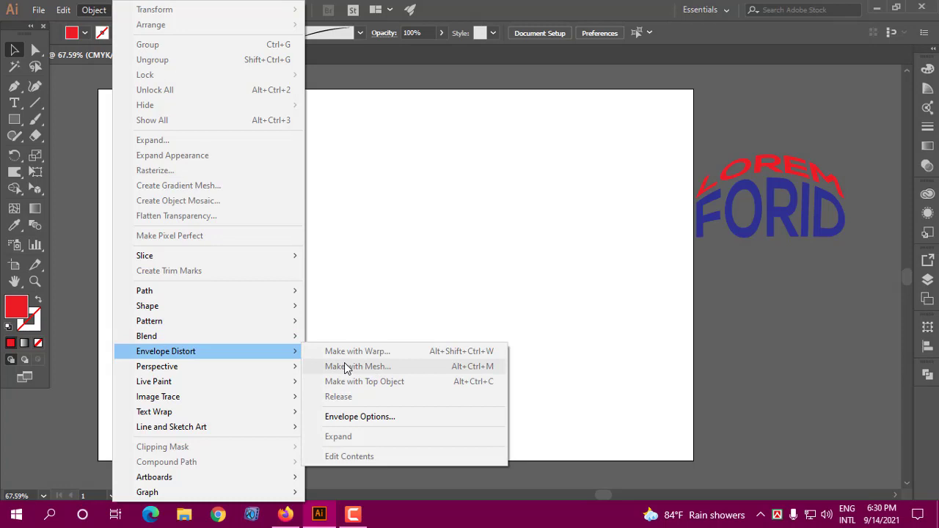
{"action": "left_click", "coordinate": [382, 268]}
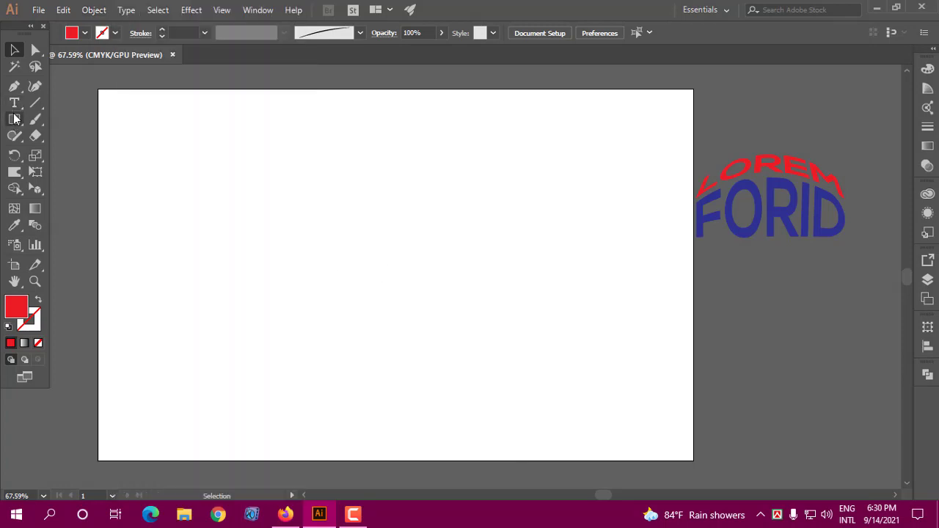
Step: Draw a long, thin red rectangle across the upper middle of the artboard and deselect it
{"action": "left_click_drag", "start_coordinate": [14, 122], "coordinate": [60, 120]}
{"action": "left_click_drag", "start_coordinate": [251, 141], "coordinate": [479, 148]}
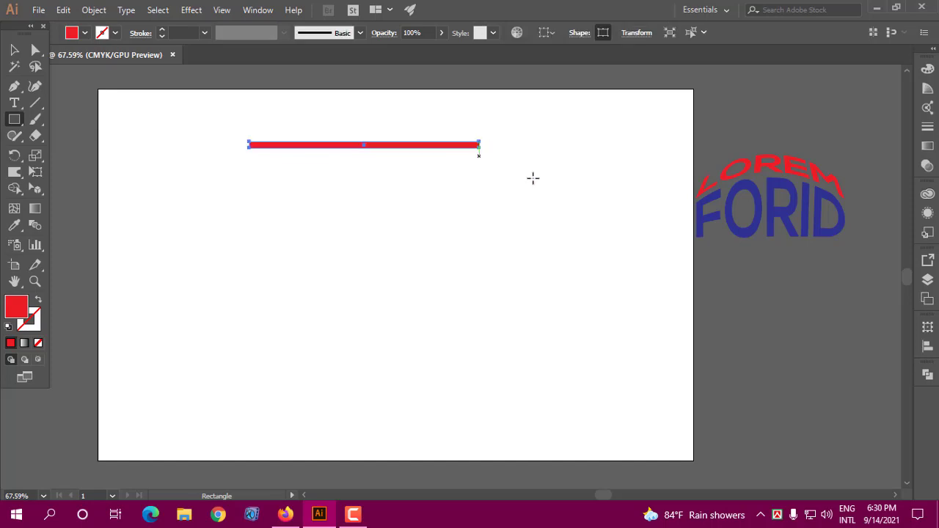
{"action": "key", "text": "v"}
{"action": "left_click", "coordinate": [402, 238]}
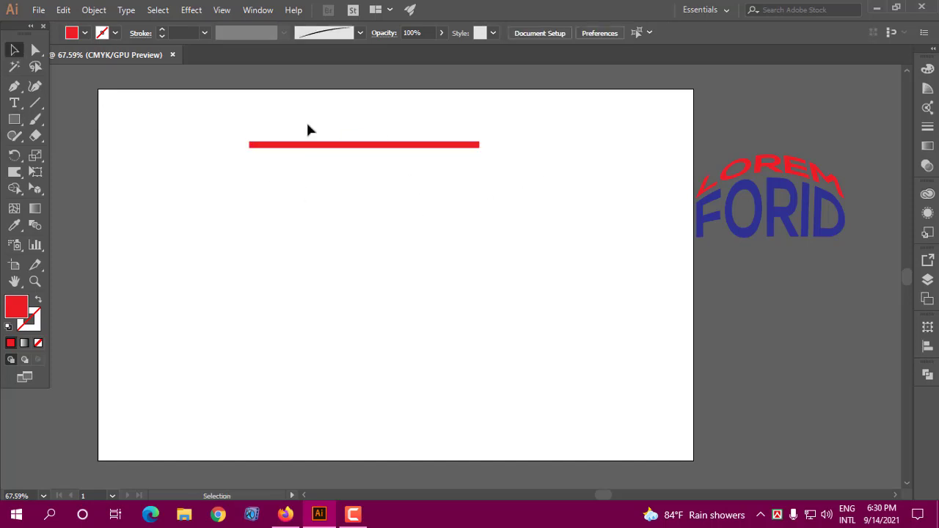
Step: Duplicate the thin red rectangle directly below itself, leaving a narrow gap between the two bars
{"action": "left_click", "coordinate": [382, 146]}
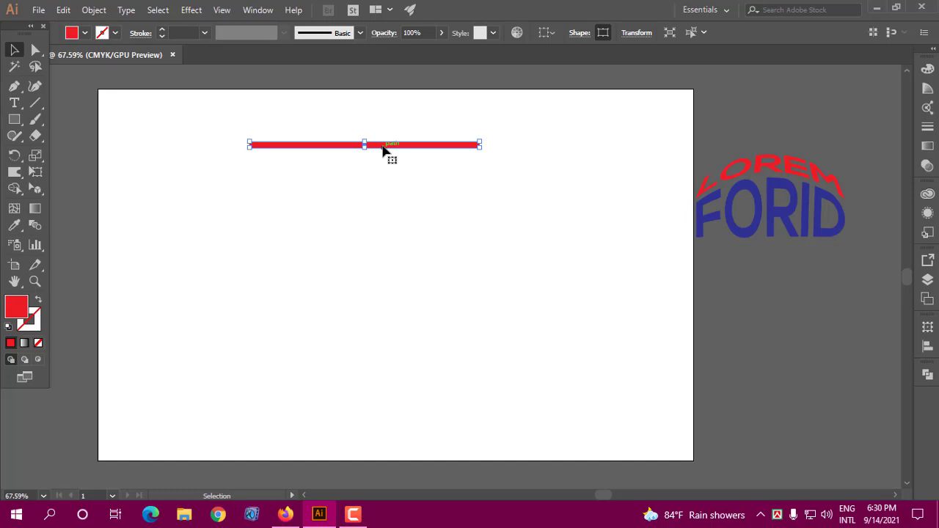
{"action": "left_click_drag", "start_coordinate": [382, 146], "coordinate": [383, 168]}
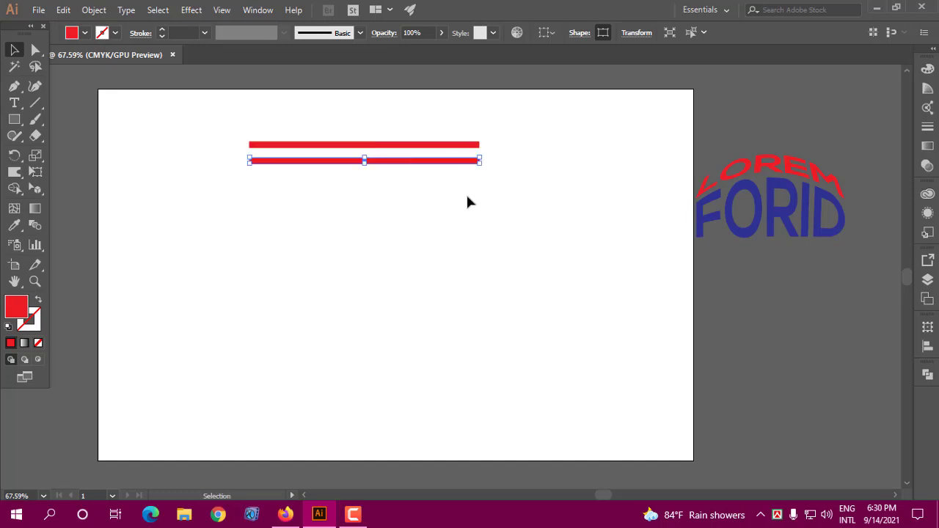
{"action": "key", "text": "a"}
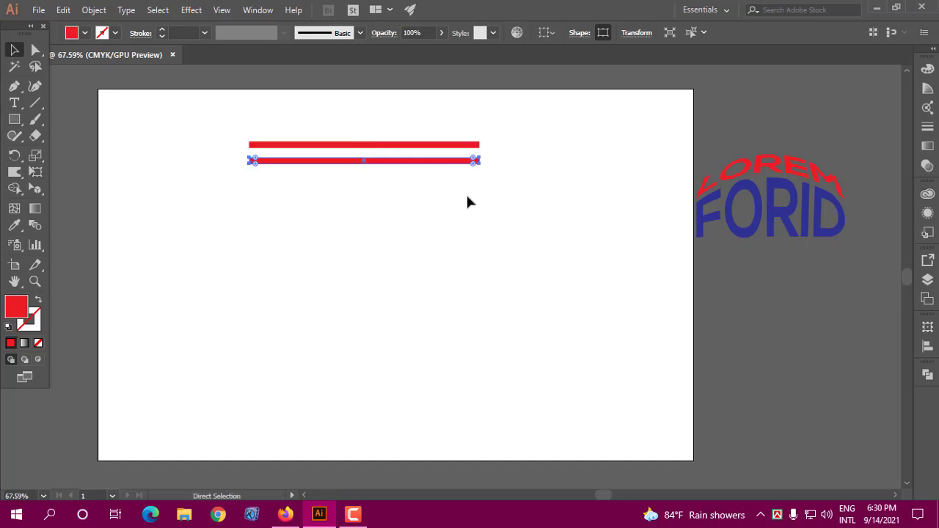
Step: Repeat the last duplication five times to build a stack of seven evenly spaced red bars
{"action": "key", "text": "ctrl+d"}
{"action": "key", "text": "ctrl+d"}
{"action": "key", "text": "ctrl+d"}
{"action": "key", "text": "ctrl+d"}
{"action": "key", "text": "ctrl+d"}
{"action": "key", "text": "v"}
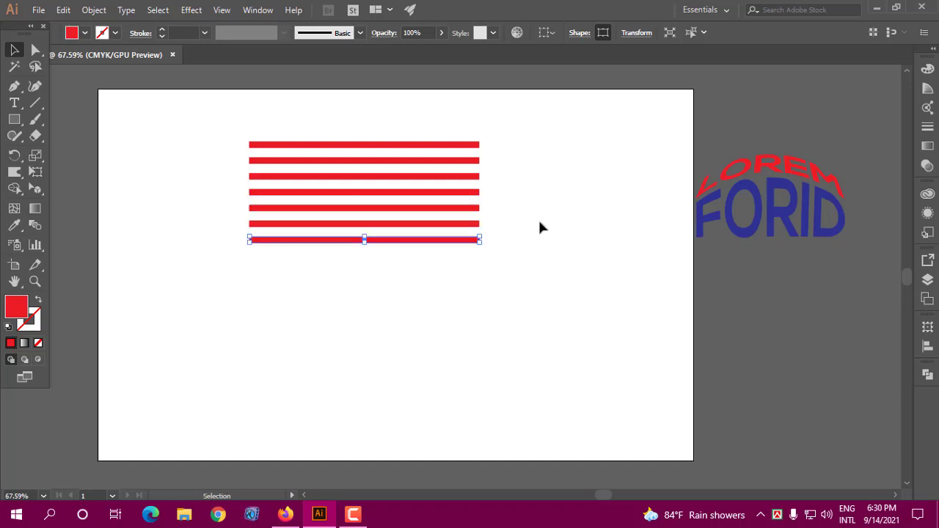
Step: Select all seven red bars, stretch them wider toward the artboard's right side, and deselect them
{"action": "left_click", "coordinate": [538, 218]}
{"action": "left_click_drag", "start_coordinate": [494, 264], "coordinate": [462, 116]}
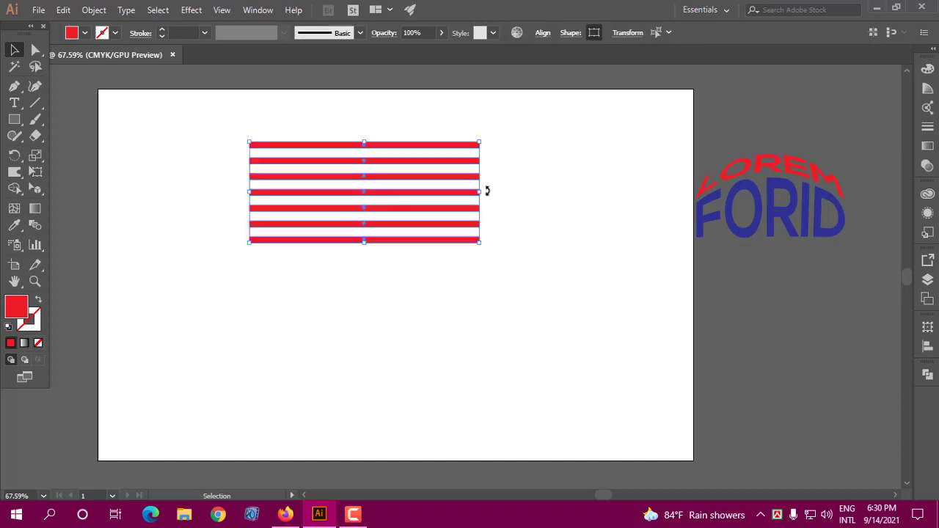
{"action": "left_click_drag", "start_coordinate": [481, 192], "coordinate": [525, 193]}
{"action": "left_click", "coordinate": [565, 206]}
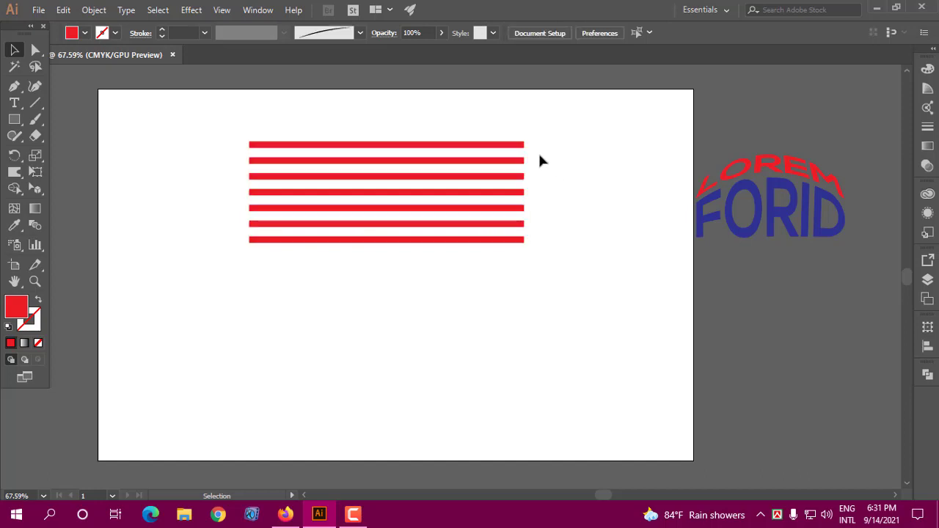
Step: Fill the second bar from the top with light blue and deselect it
{"action": "left_click", "coordinate": [493, 160]}
{"action": "left_click", "coordinate": [85, 32]}
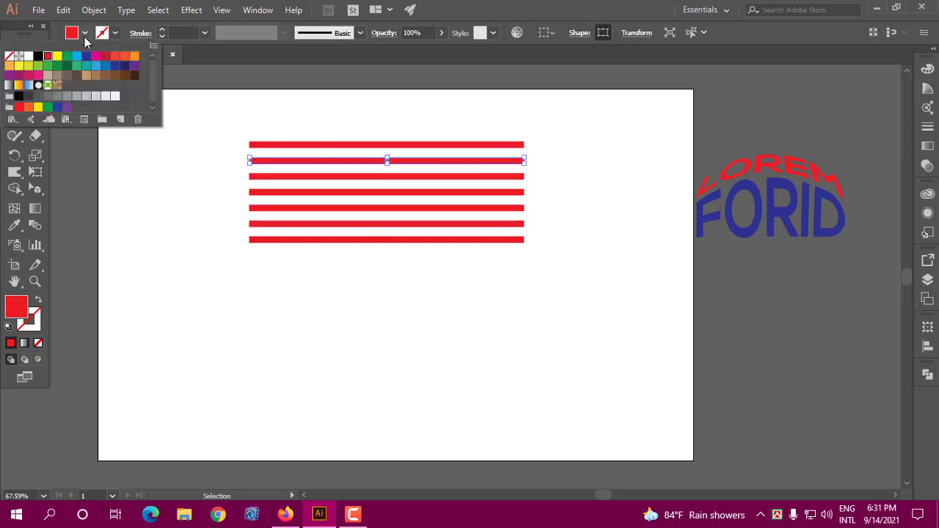
{"action": "left_click", "coordinate": [76, 55]}
{"action": "left_click", "coordinate": [399, 94]}
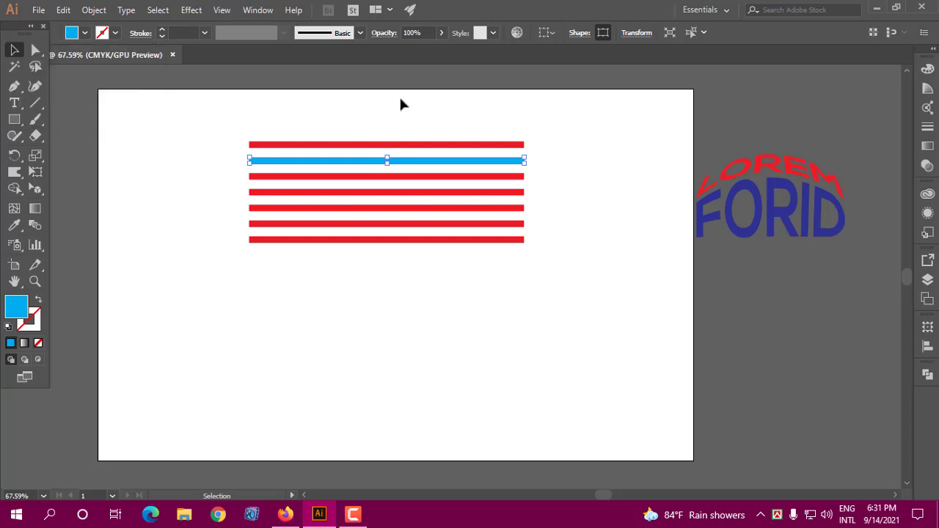
{"action": "left_click", "coordinate": [399, 95]}
Step: Fill the third and fourth bars from the top with the same medium green
{"action": "left_click", "coordinate": [492, 177]}
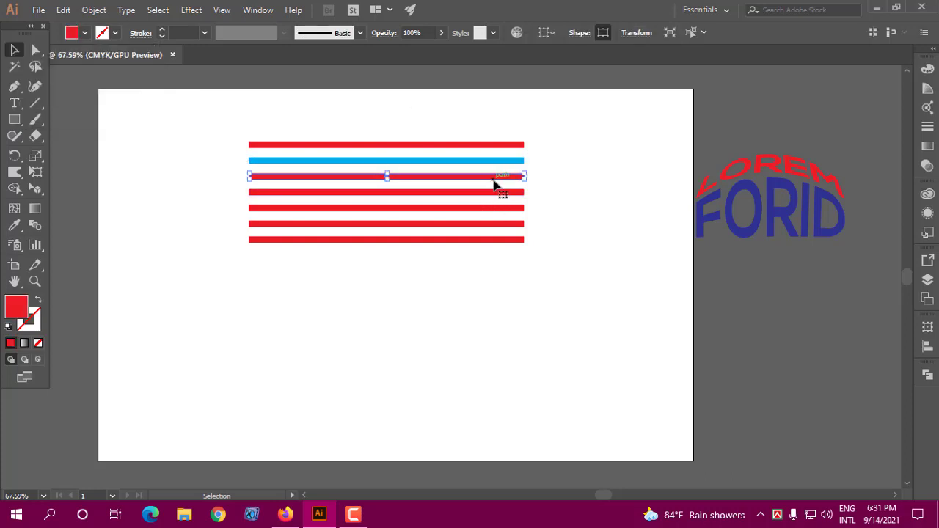
{"action": "left_click", "coordinate": [85, 32]}
{"action": "left_click", "coordinate": [76, 66]}
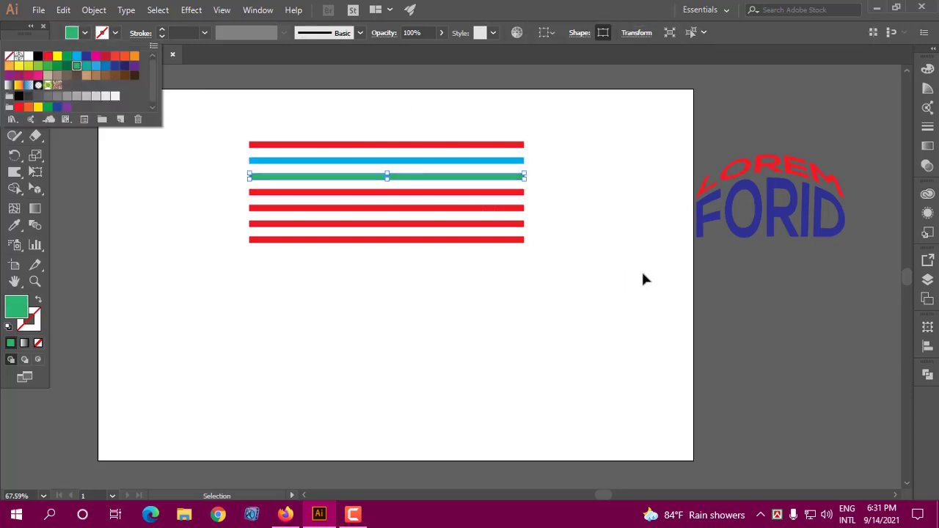
{"action": "left_click", "coordinate": [638, 264]}
{"action": "left_click", "coordinate": [636, 258]}
{"action": "left_click", "coordinate": [515, 194]}
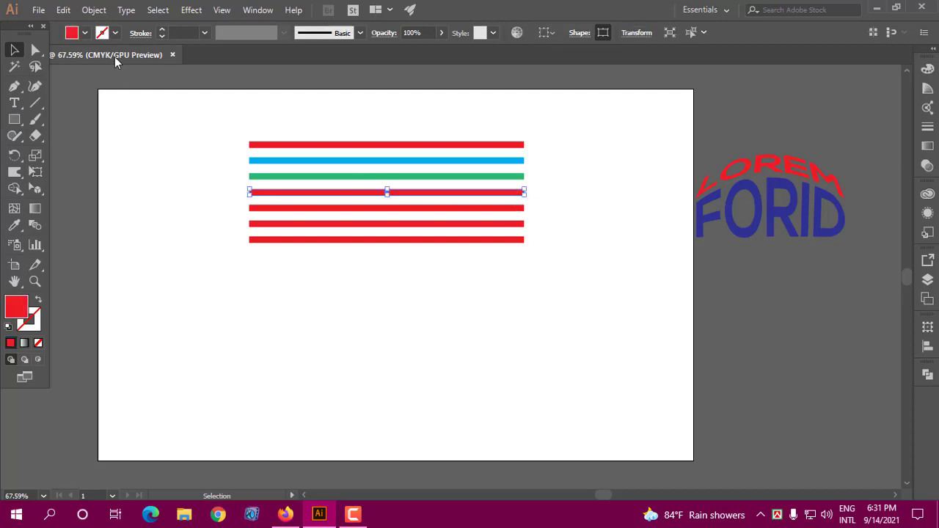
{"action": "left_click", "coordinate": [85, 33]}
{"action": "left_click", "coordinate": [76, 67]}
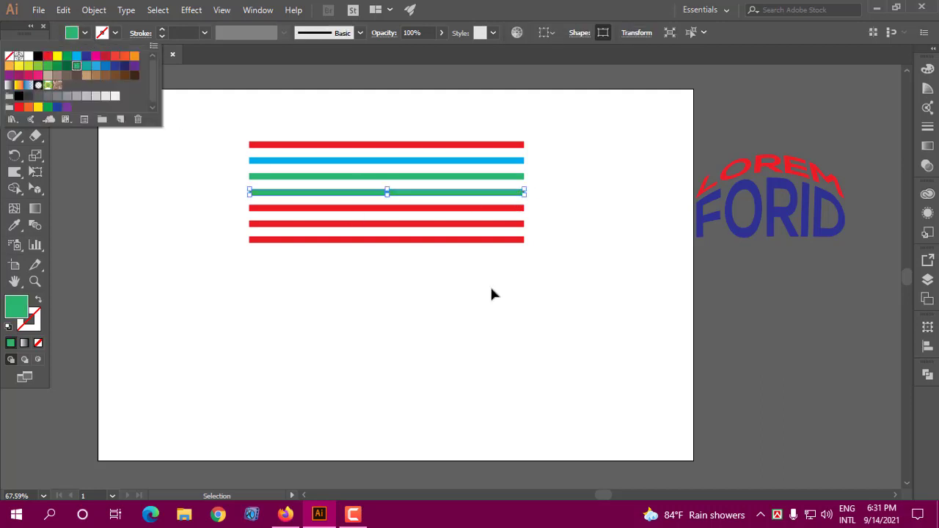
{"action": "left_click", "coordinate": [492, 293]}
Step: Fill the sixth bar from the top with pink and deselect it
{"action": "left_click", "coordinate": [445, 224]}
{"action": "left_click", "coordinate": [85, 33]}
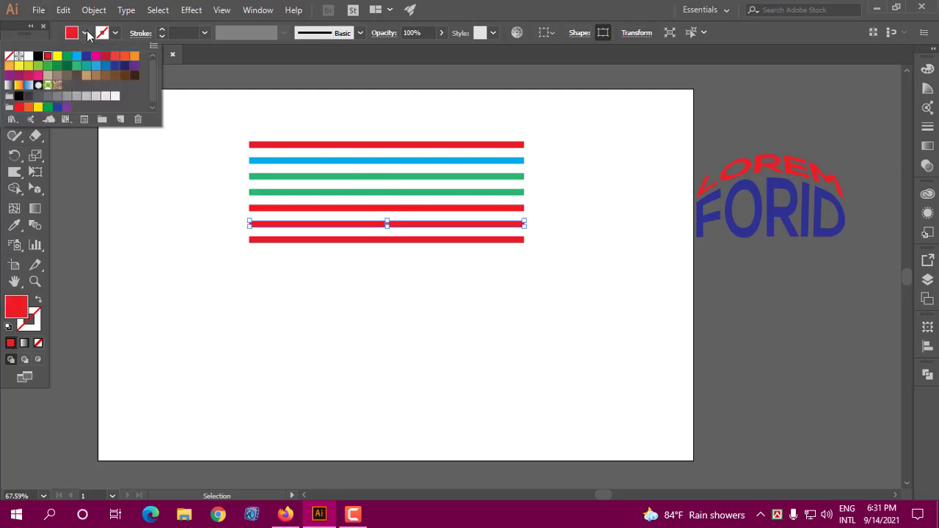
{"action": "left_click", "coordinate": [38, 76]}
{"action": "left_click", "coordinate": [388, 327]}
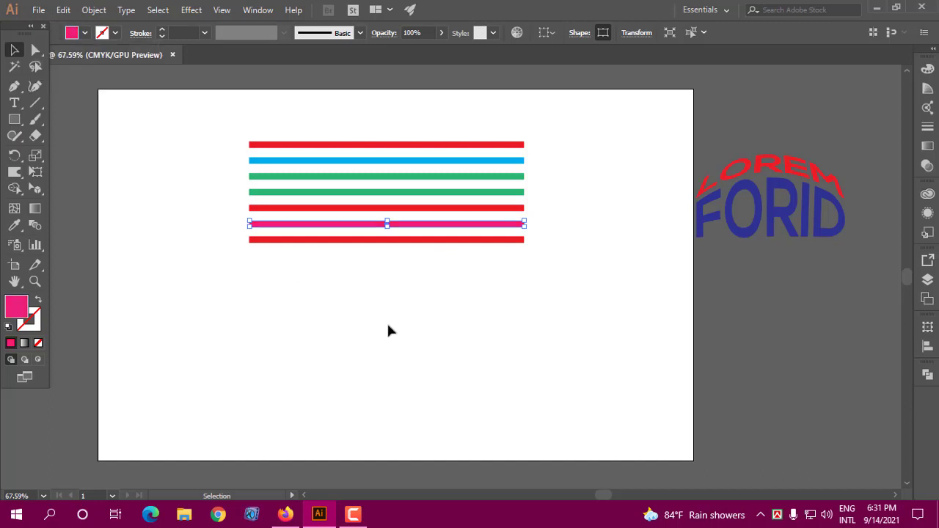
{"action": "left_click", "coordinate": [391, 266]}
Step: Fill the lowest bar of the stack with dark grey and deselect it
{"action": "left_click", "coordinate": [388, 240]}
{"action": "left_click", "coordinate": [85, 33]}
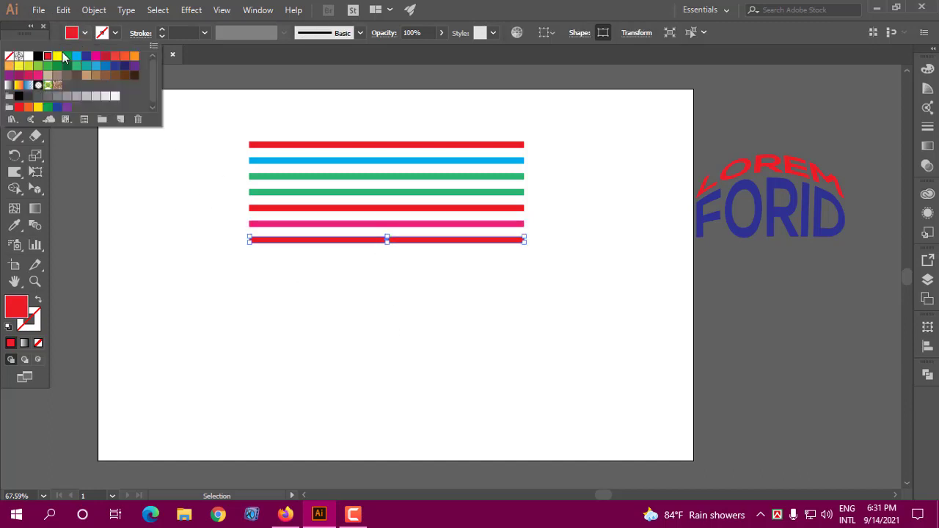
{"action": "left_click", "coordinate": [27, 96]}
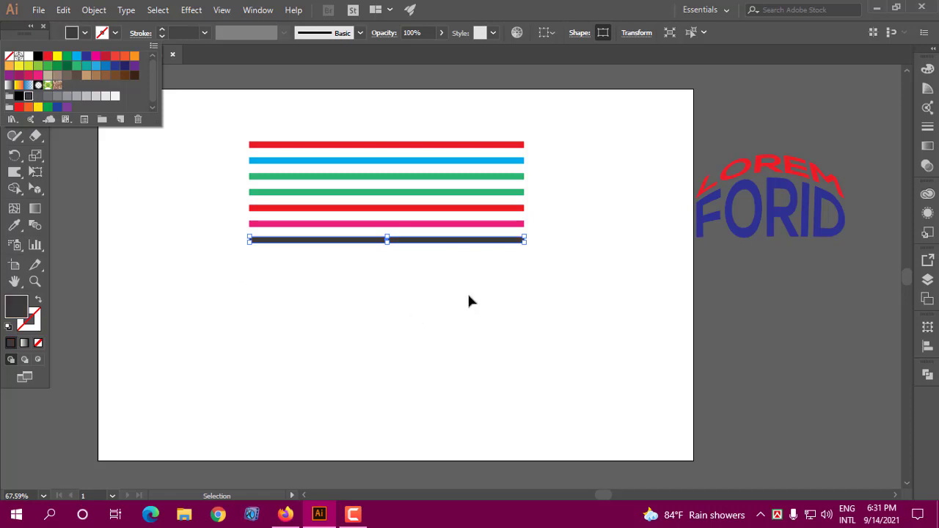
{"action": "left_click", "coordinate": [467, 291]}
{"action": "left_click", "coordinate": [468, 292]}
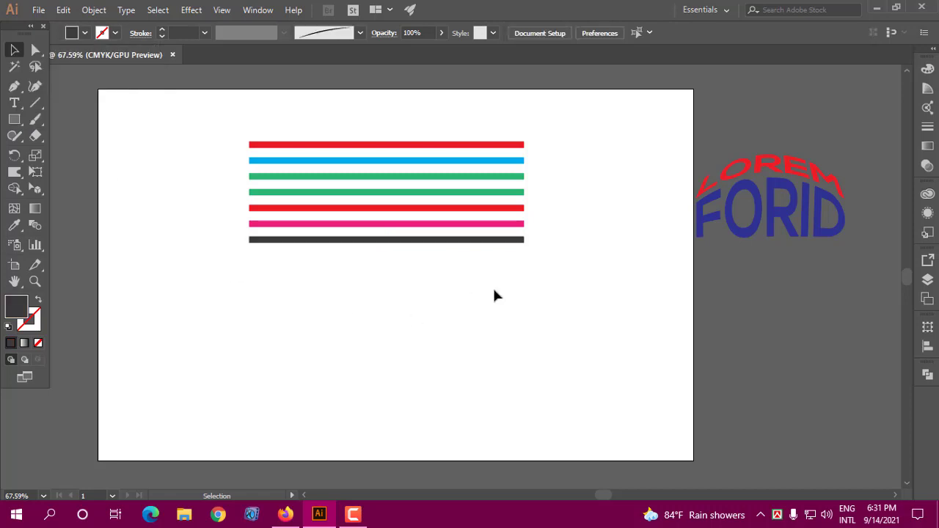
Step: Fill the topmost bar with dark blue and move the whole stack down toward the artboard's centre
{"action": "left_click", "coordinate": [471, 144]}
{"action": "left_click", "coordinate": [85, 33]}
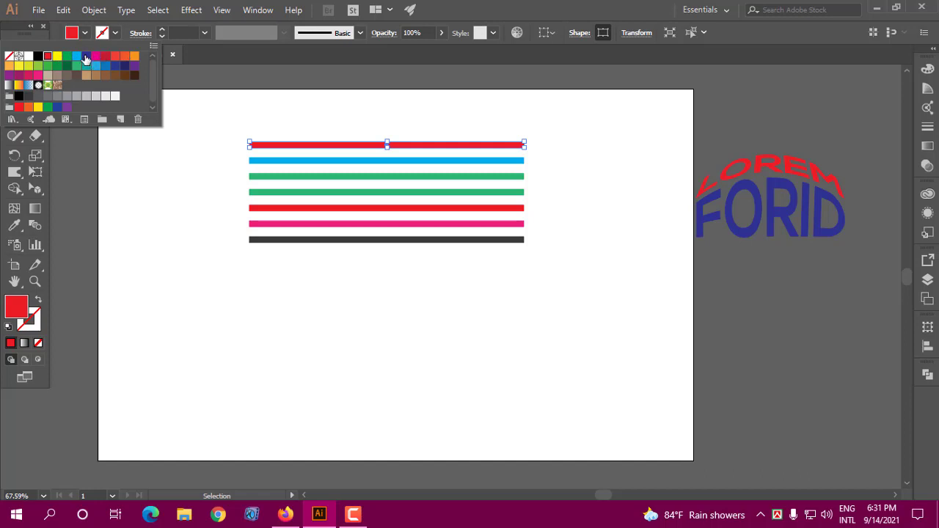
{"action": "left_click", "coordinate": [85, 58]}
{"action": "left_click", "coordinate": [346, 113]}
{"action": "left_click_drag", "start_coordinate": [285, 109], "coordinate": [482, 277]}
{"action": "left_click_drag", "start_coordinate": [425, 179], "coordinate": [413, 237]}
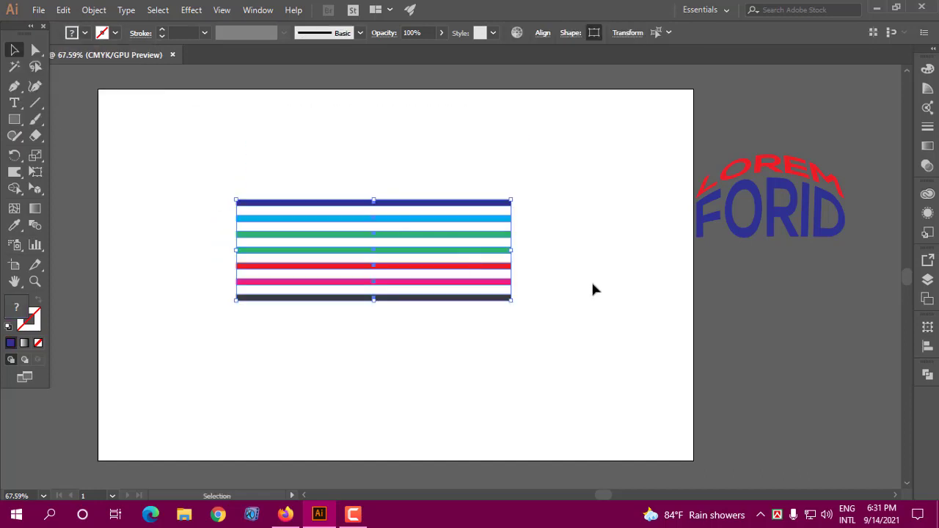
Step: Apply an Envelope Distort mesh with 5 rows and 5 columns to the seven selected bars, previewing it first
{"action": "left_click", "coordinate": [94, 10]}
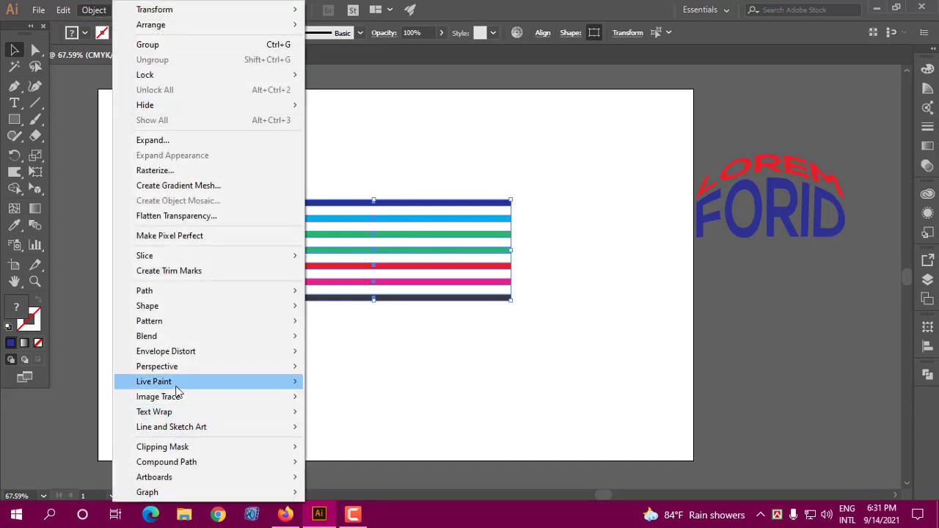
{"action": "mouse_move", "coordinate": [170, 356]}
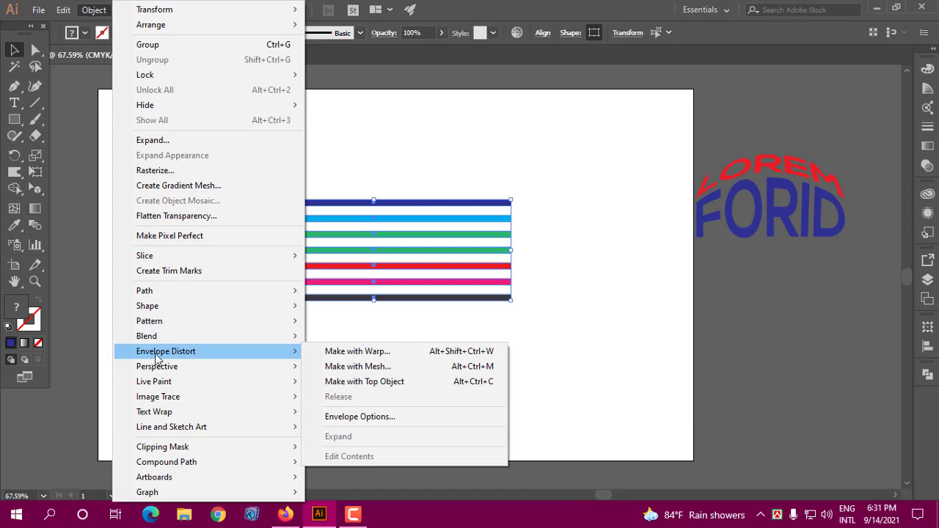
{"action": "left_click", "coordinate": [354, 367]}
{"action": "left_click_drag", "start_coordinate": [657, 150], "coordinate": [592, 105]}
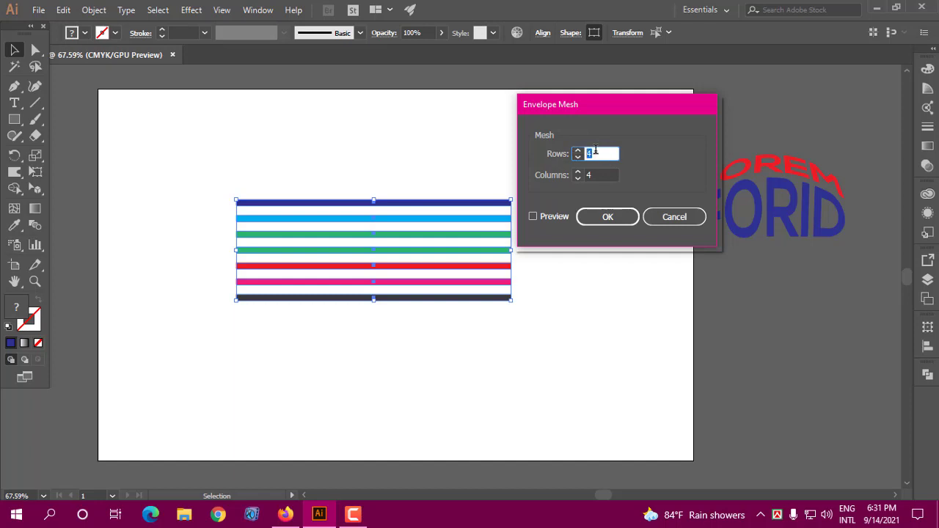
{"action": "left_click", "coordinate": [588, 175]}
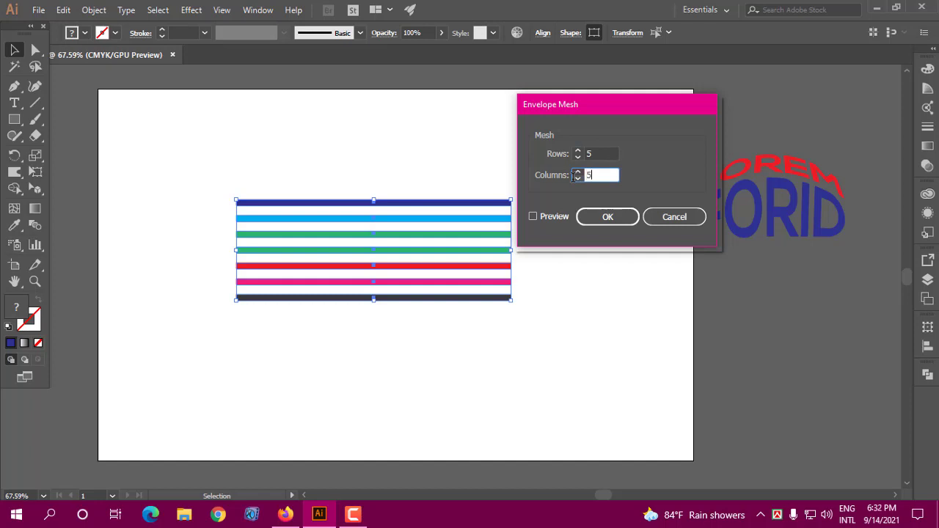
{"action": "left_click", "coordinate": [551, 218]}
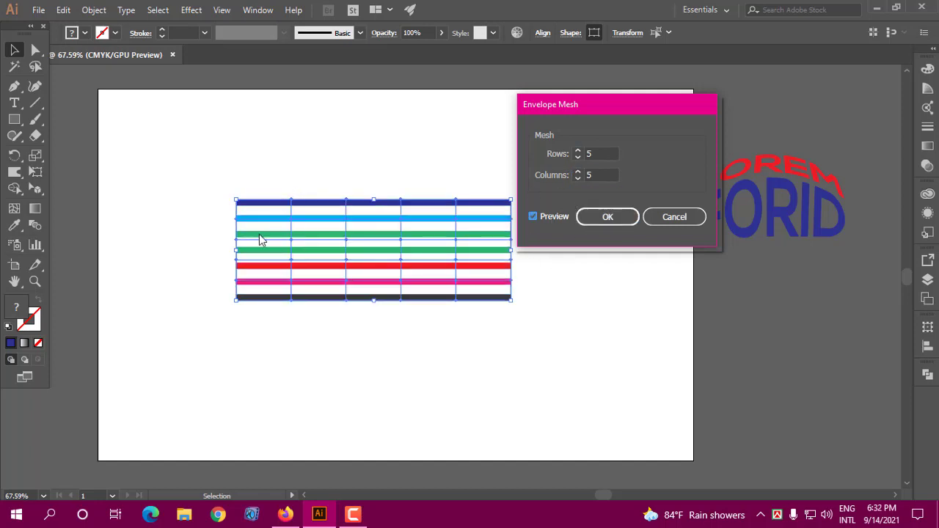
{"action": "left_click", "coordinate": [607, 217]}
{"action": "left_click", "coordinate": [564, 272]}
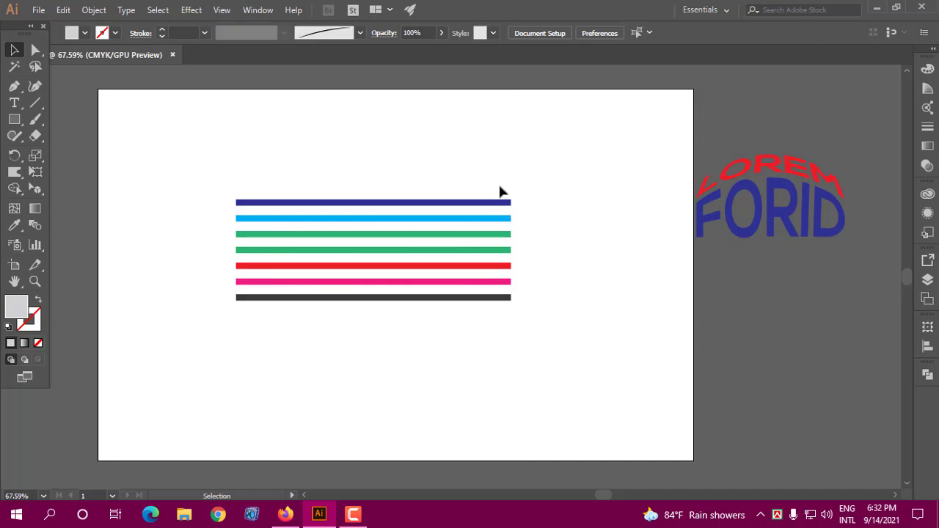
Step: Select the meshed stripes and move them slightly up and to the left on the artboard
{"action": "left_click", "coordinate": [451, 219]}
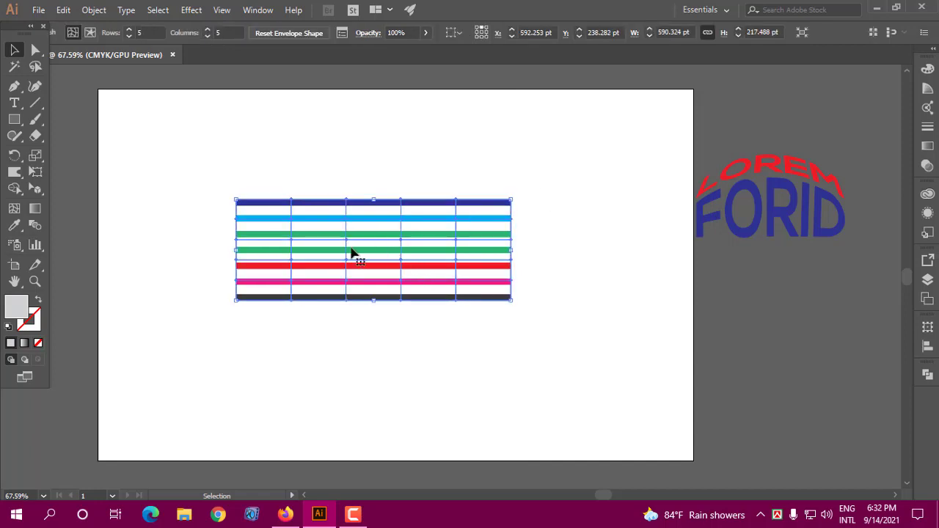
{"action": "left_click", "coordinate": [534, 162]}
{"action": "left_click_drag", "start_coordinate": [524, 168], "coordinate": [366, 327]}
{"action": "left_click_drag", "start_coordinate": [352, 260], "coordinate": [348, 235]}
{"action": "left_click", "coordinate": [548, 281]}
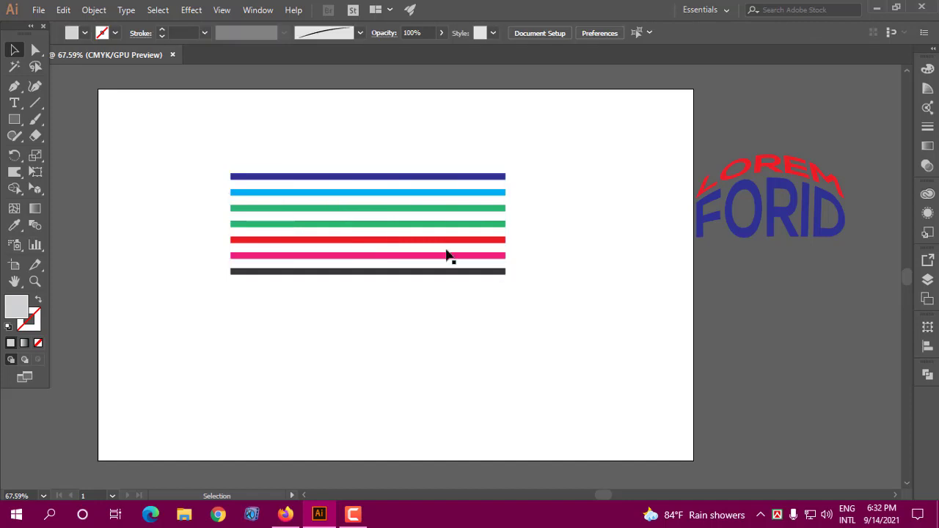
Step: Examine the envelope's mesh points along an inner row with the Direct Selection tool, and deselect the envelope
{"action": "left_click", "coordinate": [398, 216]}
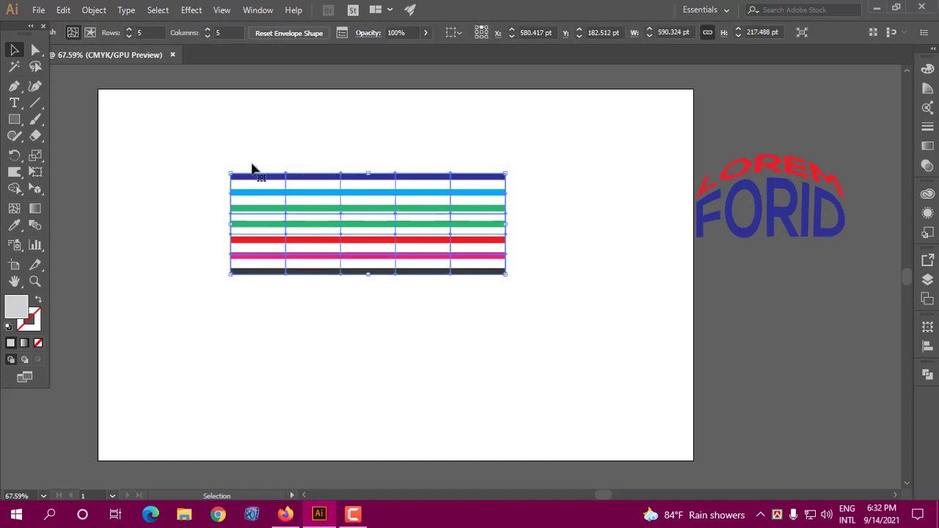
{"action": "left_click", "coordinate": [36, 51]}
{"action": "left_click", "coordinate": [146, 111]}
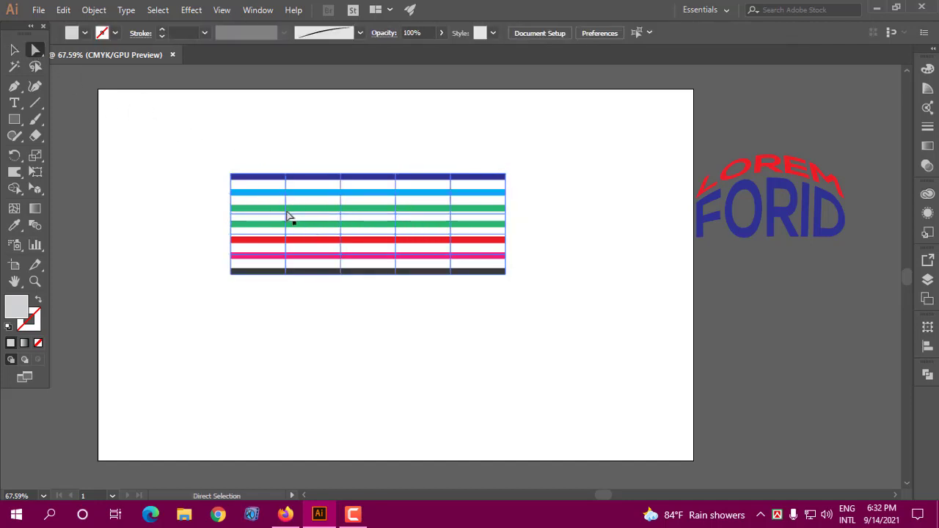
{"action": "left_click", "coordinate": [287, 215]}
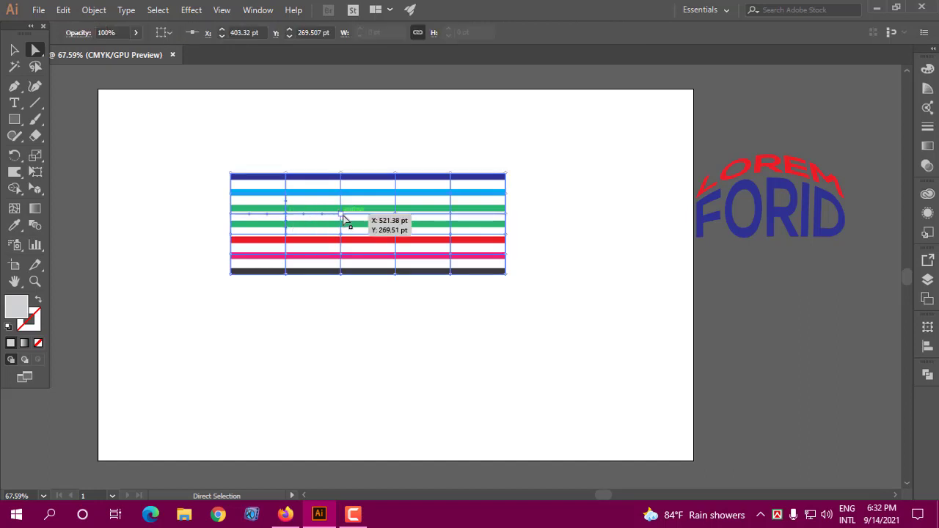
{"action": "left_click", "coordinate": [340, 214]}
{"action": "left_click", "coordinate": [396, 214]}
{"action": "left_click", "coordinate": [451, 215]}
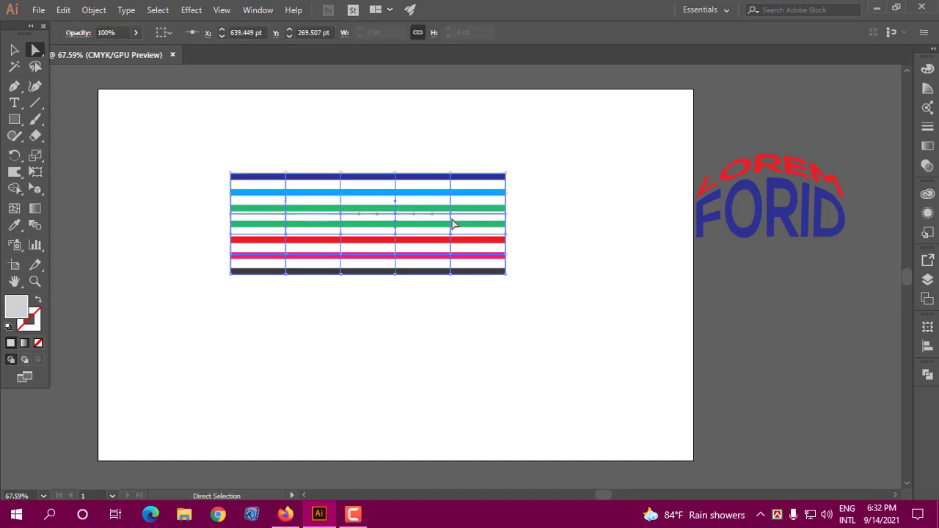
{"action": "left_click", "coordinate": [616, 239]}
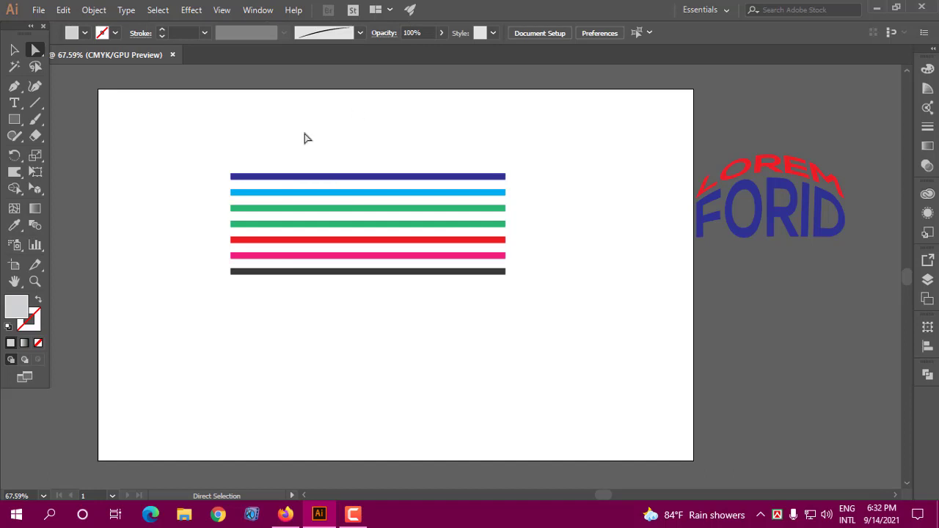
Step: Select the mesh points on the first and third inner vertical mesh lines and nudge them up about 25 pt to bend the stripes into waves
{"action": "left_click", "coordinate": [271, 197]}
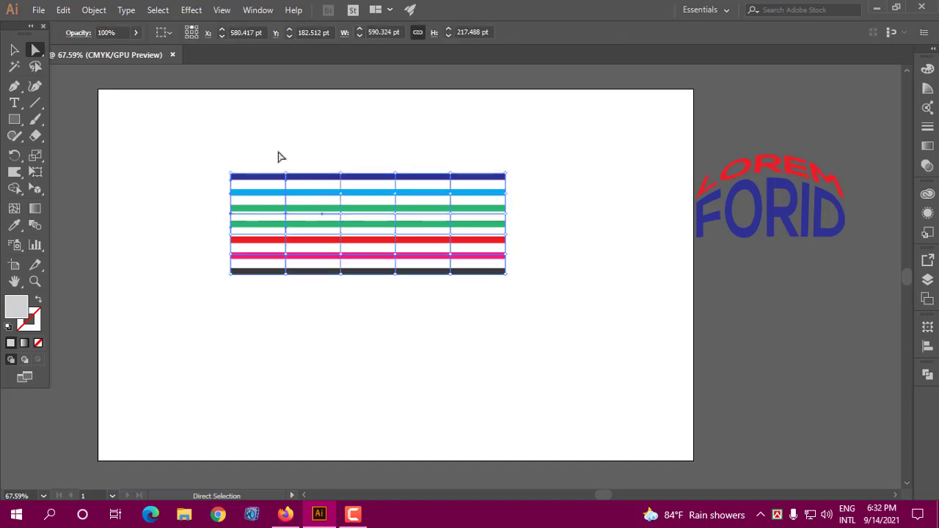
{"action": "left_click_drag", "start_coordinate": [279, 157], "coordinate": [300, 299]}
{"action": "left_click_drag", "start_coordinate": [381, 160], "coordinate": [409, 306]}
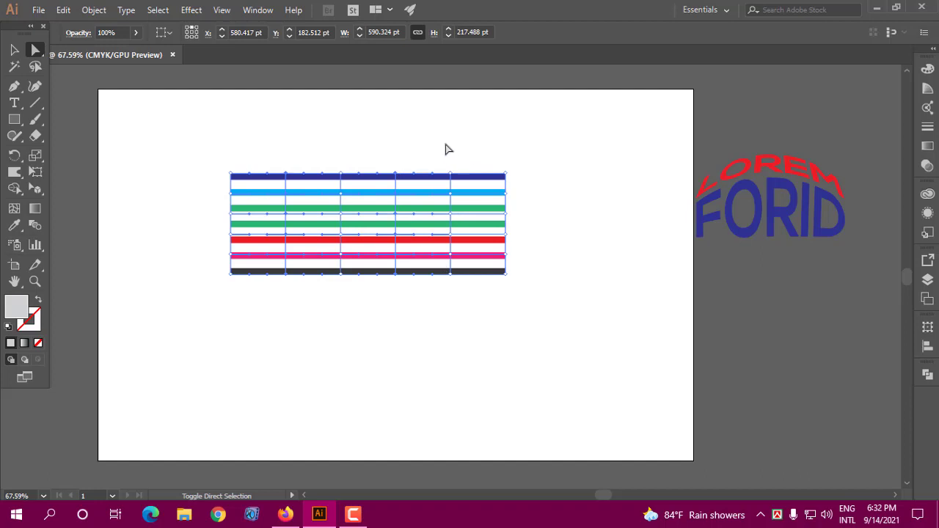
{"action": "key", "text": "Up"}
{"action": "key", "text": "Up"}
{"action": "key", "text": "Up"}
{"action": "key", "text": "Up"}
{"action": "key", "text": "Up"}
{"action": "key", "text": "Up"}
{"action": "key", "text": "Up"}
{"action": "key", "text": "Up"}
{"action": "key", "text": "Up"}
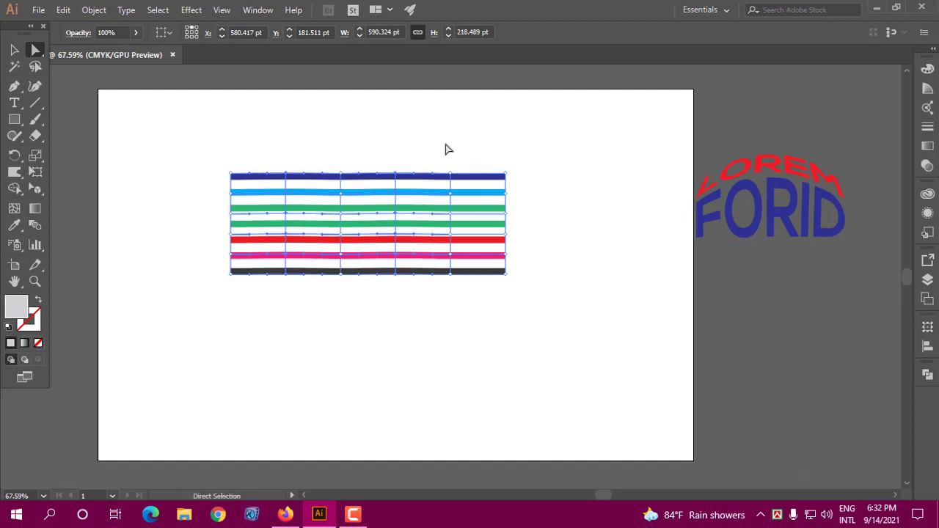
{"action": "key", "text": "Up"}
{"action": "key", "text": "Up"}
{"action": "key", "text": "Up"}
{"action": "key", "text": "Up"}
{"action": "key", "text": "Up"}
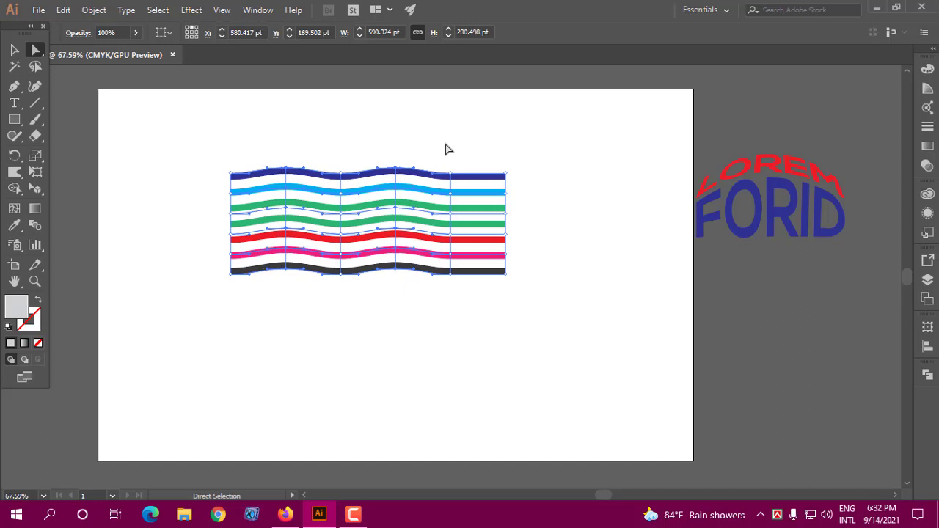
{"action": "key", "text": "Up"}
{"action": "key", "text": "Up"}
{"action": "key", "text": "Up"}
{"action": "key", "text": "Up"}
{"action": "key", "text": "Up"}
{"action": "key", "text": "Up"}
{"action": "key", "text": "Up"}
{"action": "key", "text": "Up"}
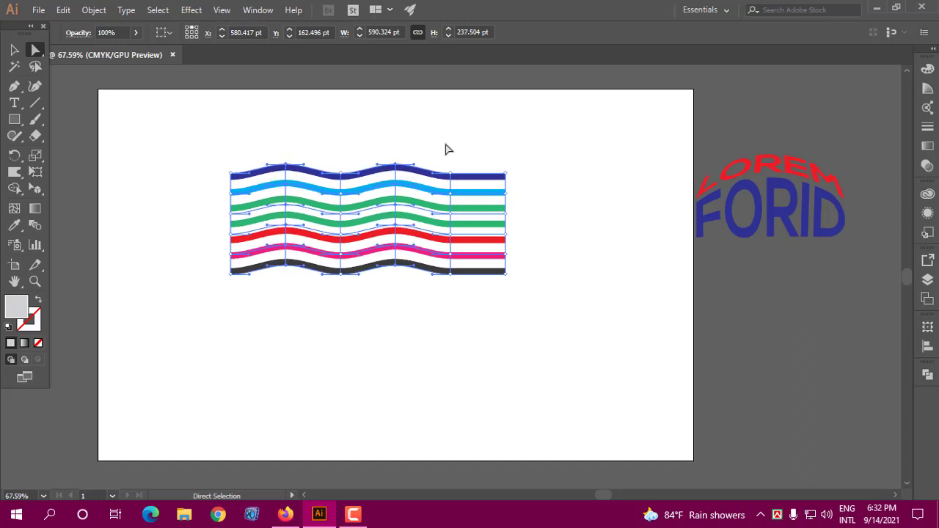
{"action": "key", "text": "Up"}
{"action": "key", "text": "Up"}
{"action": "key", "text": "Up"}
{"action": "key", "text": "Up"}
{"action": "key", "text": "Up"}
{"action": "key", "text": "Up"}
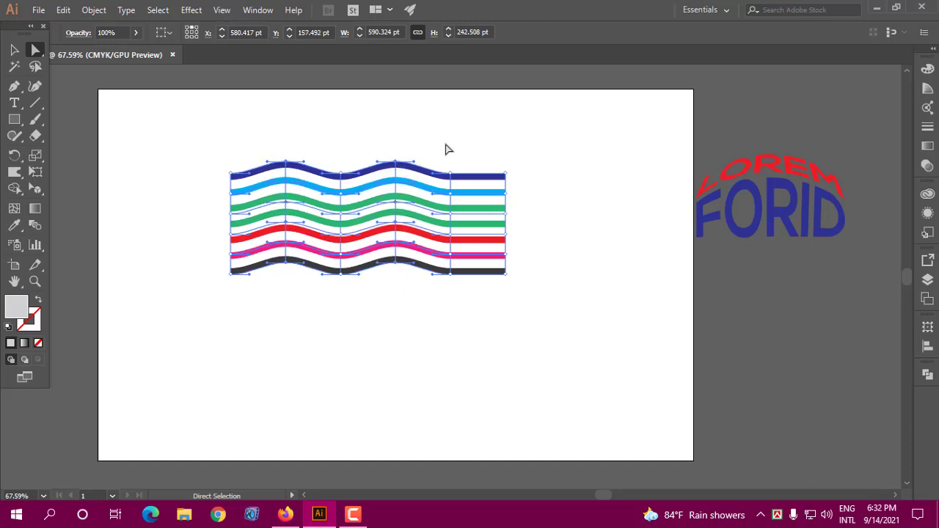
Step: Nudge the selected mesh points on the first and third inner mesh lines up about 16 pt to heighten the waves
{"action": "key", "text": "Up"}
{"action": "key", "text": "Up"}
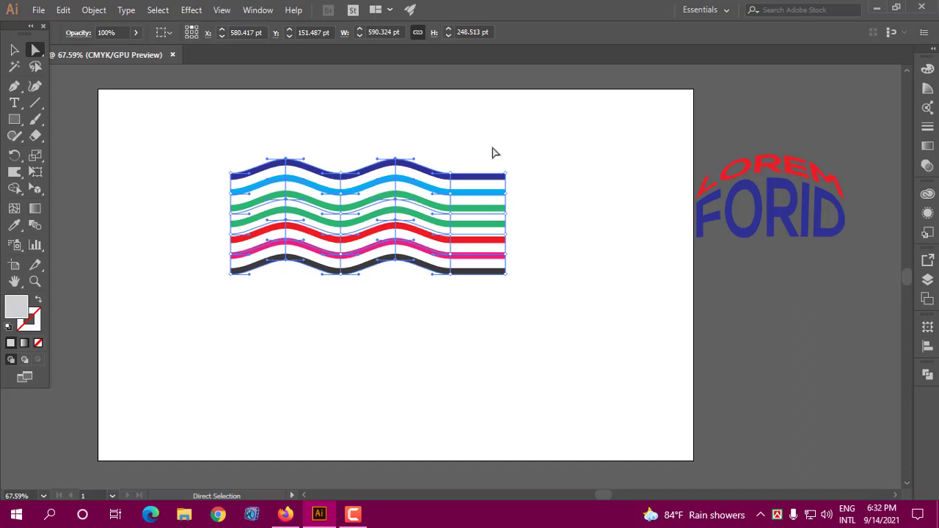
{"action": "key", "text": "Up"}
{"action": "key", "text": "Up"}
{"action": "key", "text": "Up"}
{"action": "key", "text": "Up"}
{"action": "key", "text": "Up"}
{"action": "key", "text": "Up"}
{"action": "key", "text": "Up"}
{"action": "key", "text": "Up"}
{"action": "key", "text": "Up"}
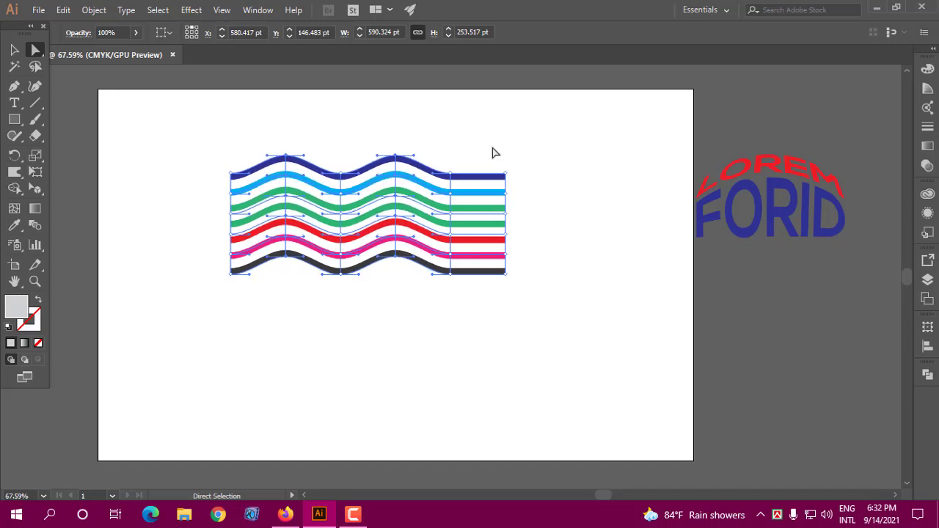
Step: Select the mesh points along the envelope's right edge, nudge them up so the stripe ends continue the wave, and deselect
{"action": "left_click_drag", "start_coordinate": [500, 149], "coordinate": [566, 294]}
{"action": "key", "text": "Up"}
{"action": "key", "text": "Up"}
{"action": "key", "text": "Up"}
{"action": "key", "text": "Up"}
{"action": "key", "text": "Up"}
{"action": "key", "text": "Up"}
{"action": "key", "text": "Up"}
{"action": "key", "text": "Up"}
{"action": "key", "text": "Up"}
{"action": "key", "text": "Up"}
{"action": "key", "text": "Up"}
{"action": "key", "text": "Up"}
{"action": "key", "text": "Up"}
{"action": "key", "text": "Up"}
{"action": "key", "text": "Up"}
{"action": "key", "text": "Up"}
{"action": "key", "text": "Up"}
{"action": "key", "text": "Up"}
{"action": "key", "text": "Up"}
{"action": "key", "text": "Up"}
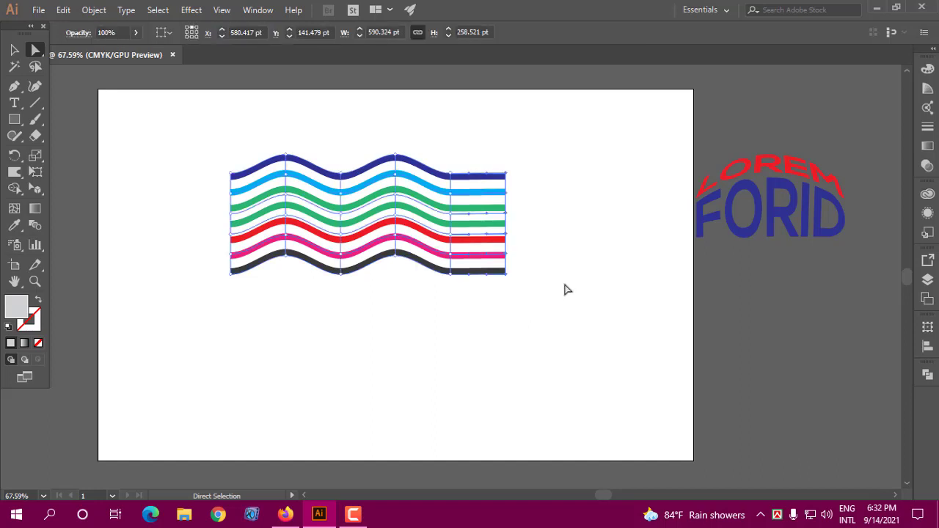
{"action": "key", "text": "Up"}
{"action": "key", "text": "Up"}
{"action": "key", "text": "Up"}
{"action": "key", "text": "Up"}
{"action": "key", "text": "Up"}
{"action": "key", "text": "Up"}
{"action": "key", "text": "Up"}
{"action": "key", "text": "Up"}
{"action": "key", "text": "Up"}
{"action": "key", "text": "Up"}
{"action": "key", "text": "Up"}
{"action": "key", "text": "Up"}
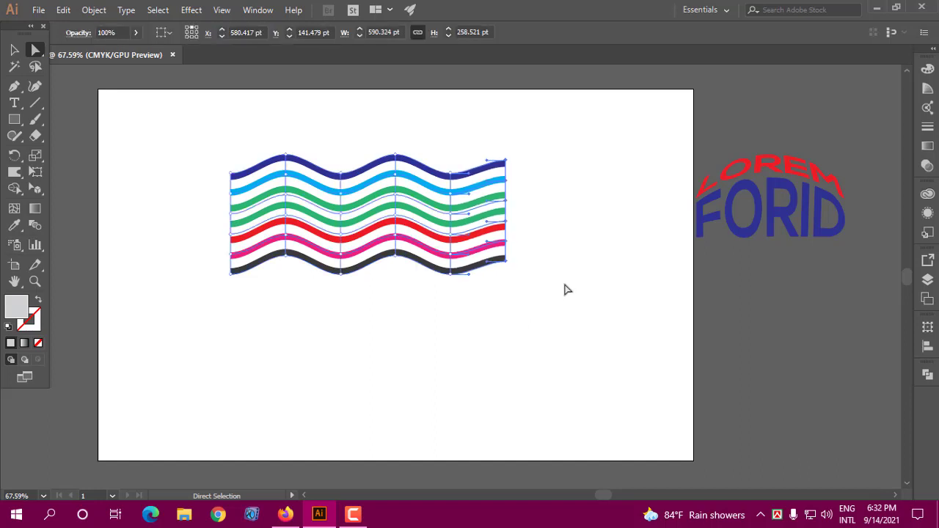
{"action": "left_click", "coordinate": [561, 279]}
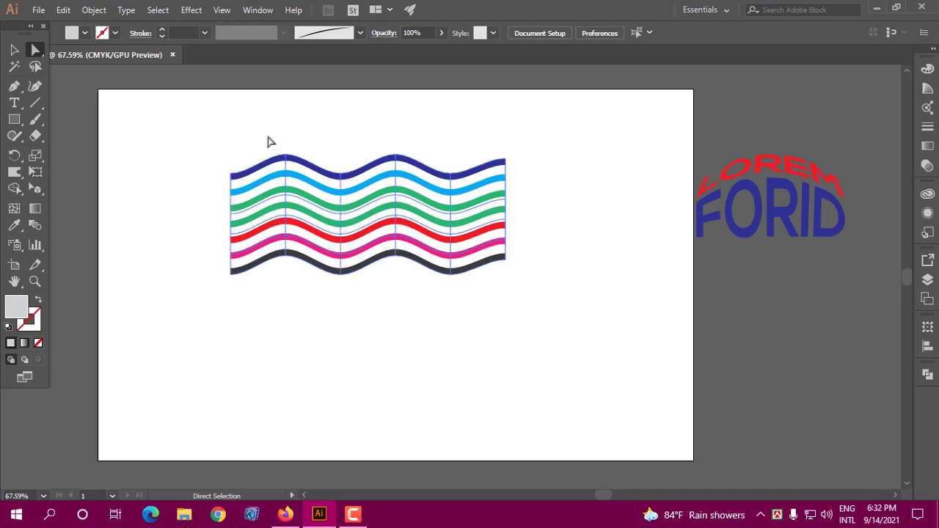
Step: Move the whole wavy stripe envelope about 34 pt down and 12 pt left, and deselect it
{"action": "left_click", "coordinate": [14, 50]}
{"action": "left_click_drag", "start_coordinate": [342, 178], "coordinate": [342, 210]}
{"action": "left_click", "coordinate": [589, 225]}
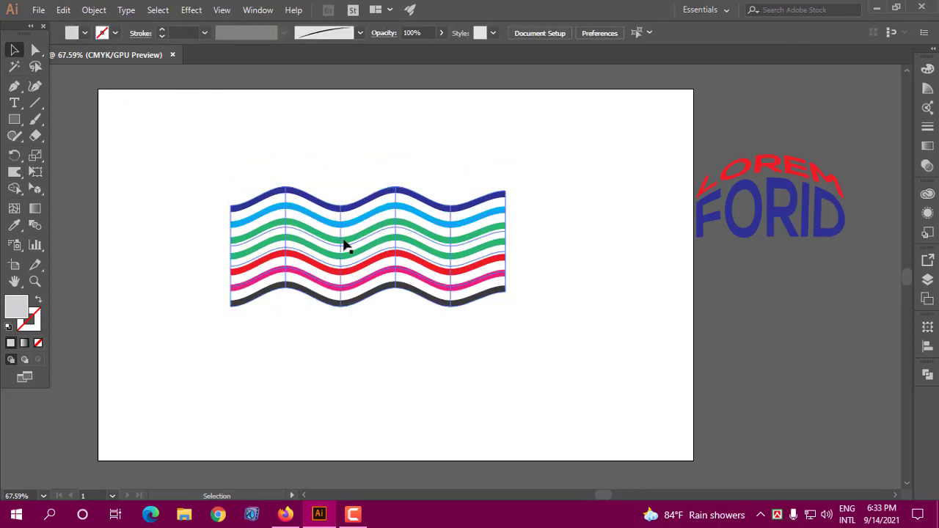
{"action": "mouse_move", "coordinate": [346, 245]}
{"action": "left_mouse_down"}
{"action": "mouse_move", "coordinate": [359, 229]}
{"action": "mouse_move", "coordinate": [340, 228]}
{"action": "left_mouse_up"}
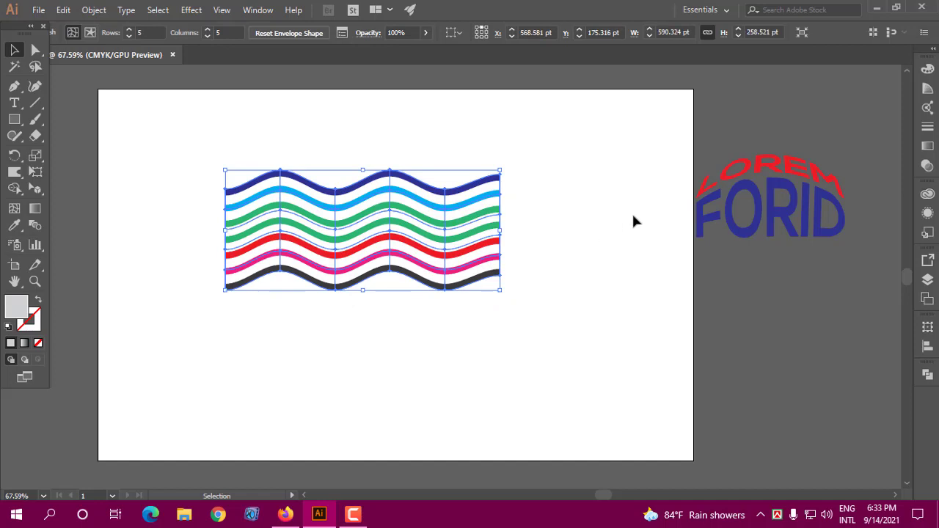
{"action": "left_click", "coordinate": [571, 205]}
Step: Displace several individual inner mesh points of the striped envelope with the Direct Selection tool to distort the stripes unevenly
{"action": "left_click", "coordinate": [499, 198]}
{"action": "left_click", "coordinate": [35, 50]}
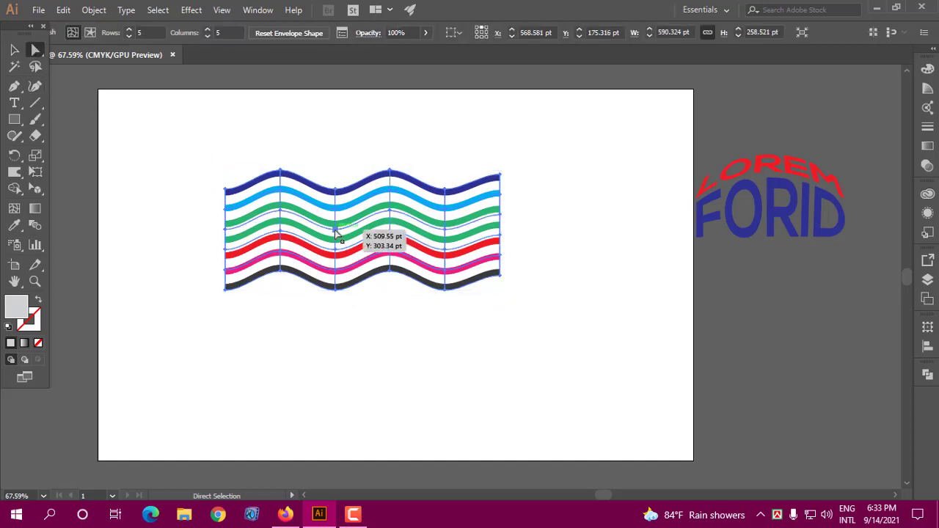
{"action": "left_click_drag", "start_coordinate": [335, 232], "coordinate": [401, 208]}
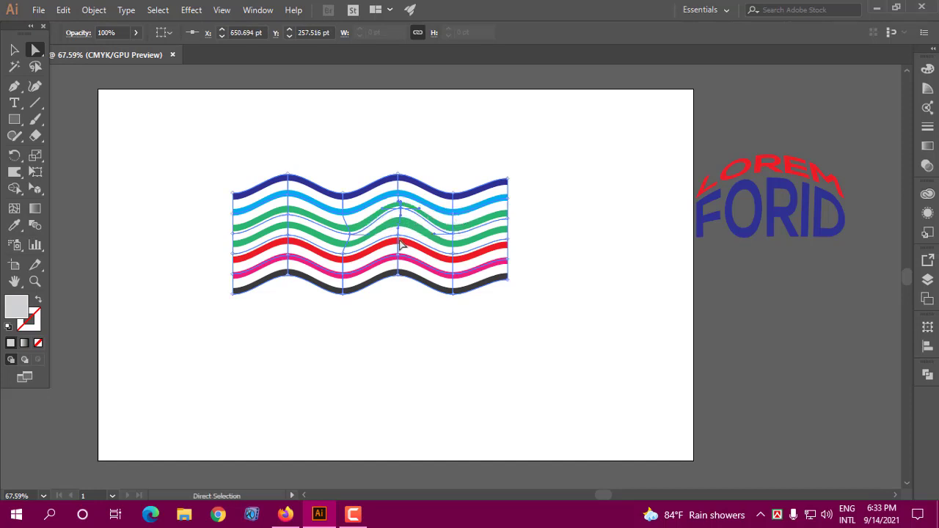
{"action": "mouse_move", "coordinate": [400, 245]}
{"action": "left_mouse_down"}
{"action": "mouse_move", "coordinate": [403, 235]}
{"action": "mouse_move", "coordinate": [422, 257]}
{"action": "mouse_move", "coordinate": [408, 255]}
{"action": "left_mouse_up"}
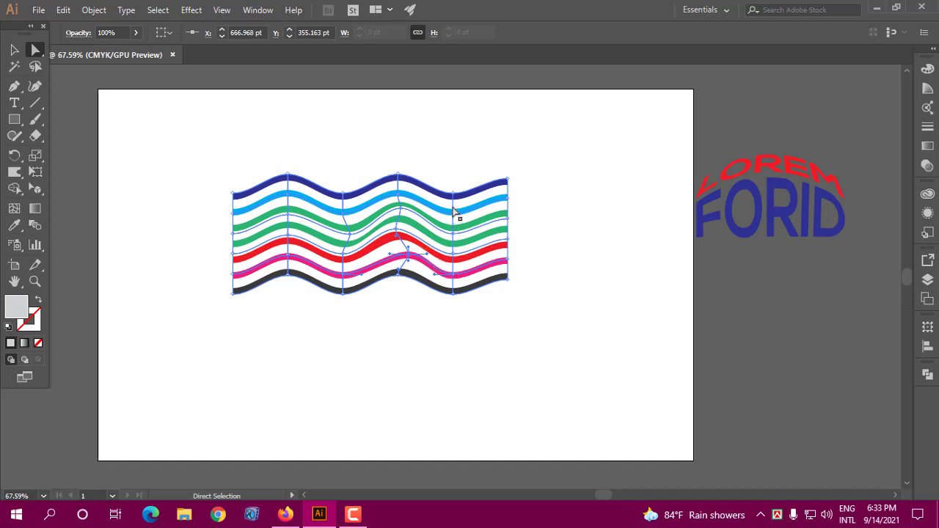
{"action": "left_click_drag", "start_coordinate": [454, 216], "coordinate": [459, 205]}
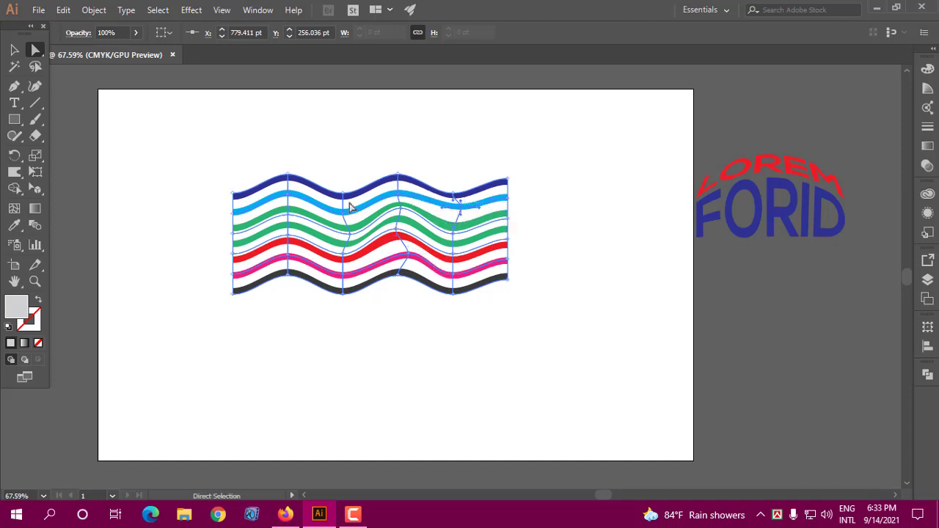
{"action": "mouse_move", "coordinate": [289, 197]}
{"action": "left_mouse_down"}
{"action": "mouse_move", "coordinate": [308, 200]}
{"action": "mouse_move", "coordinate": [288, 198]}
{"action": "left_mouse_up"}
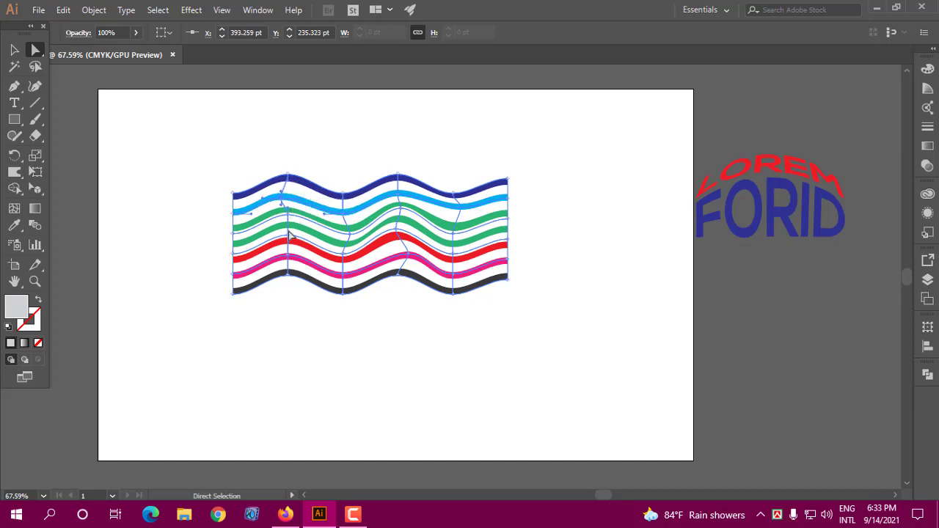
{"action": "left_click_drag", "start_coordinate": [288, 237], "coordinate": [287, 231]}
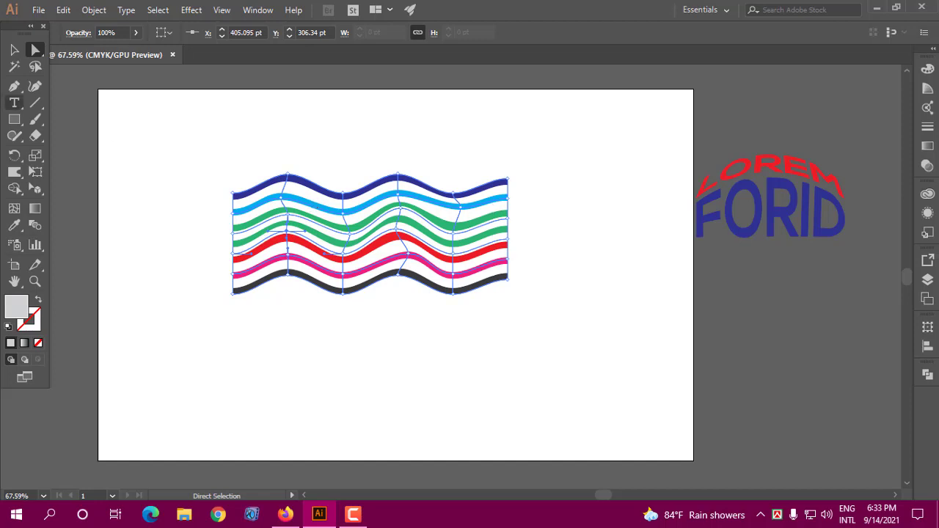
Step: Reset the striped envelope's mesh to 7 rows and 4 columns, maintaining the envelope shape and previewing it, and deselect
{"action": "left_click", "coordinate": [12, 49]}
{"action": "left_click", "coordinate": [266, 142]}
{"action": "left_click_drag", "start_coordinate": [267, 142], "coordinate": [482, 315]}
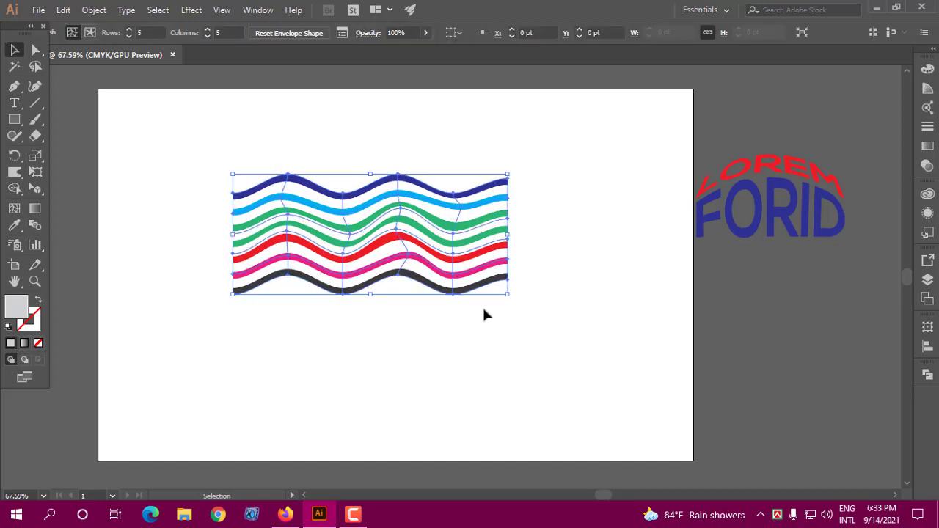
{"action": "left_click", "coordinate": [93, 10]}
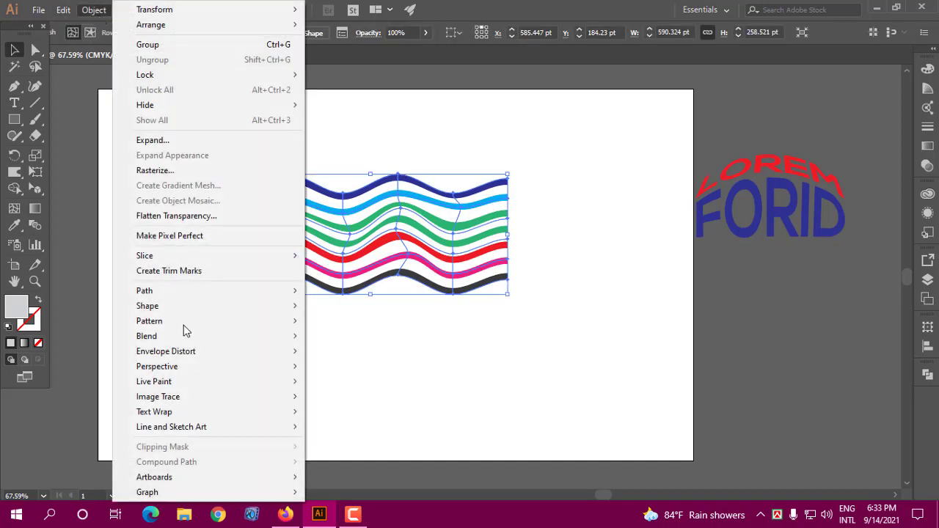
{"action": "mouse_move", "coordinate": [182, 353]}
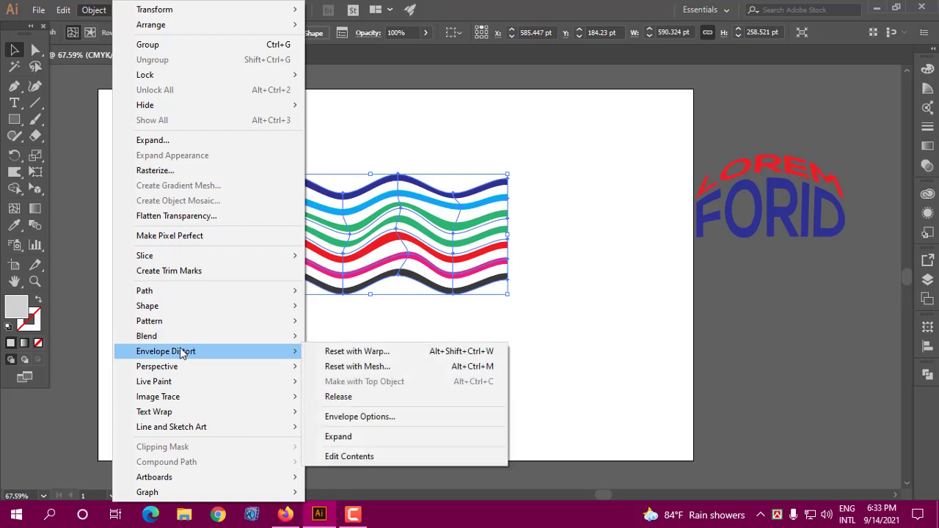
{"action": "left_click", "coordinate": [356, 367]}
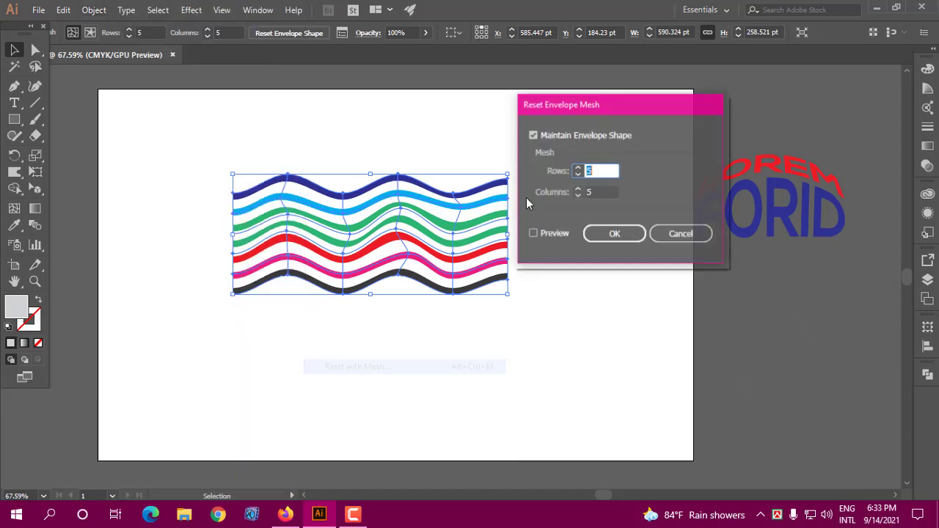
{"action": "left_click_drag", "start_coordinate": [577, 108], "coordinate": [612, 109]}
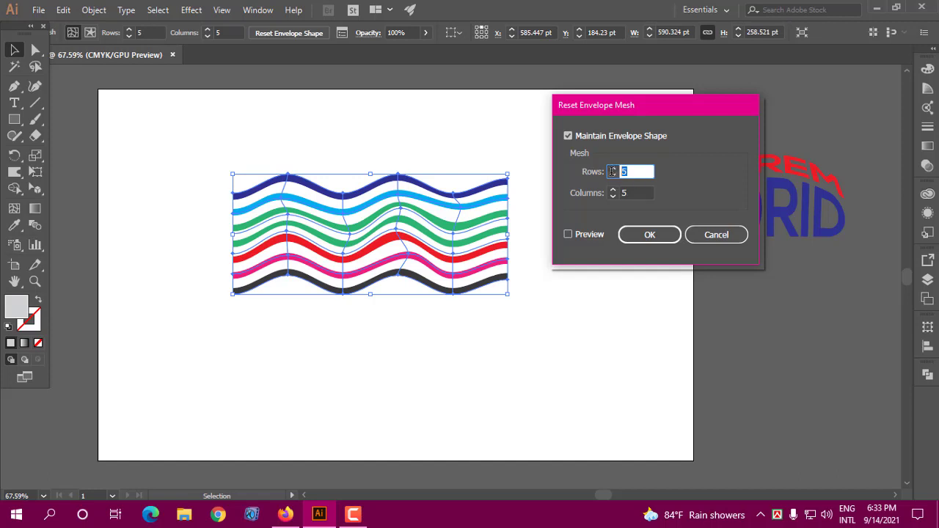
{"action": "key", "text": "Tab"}
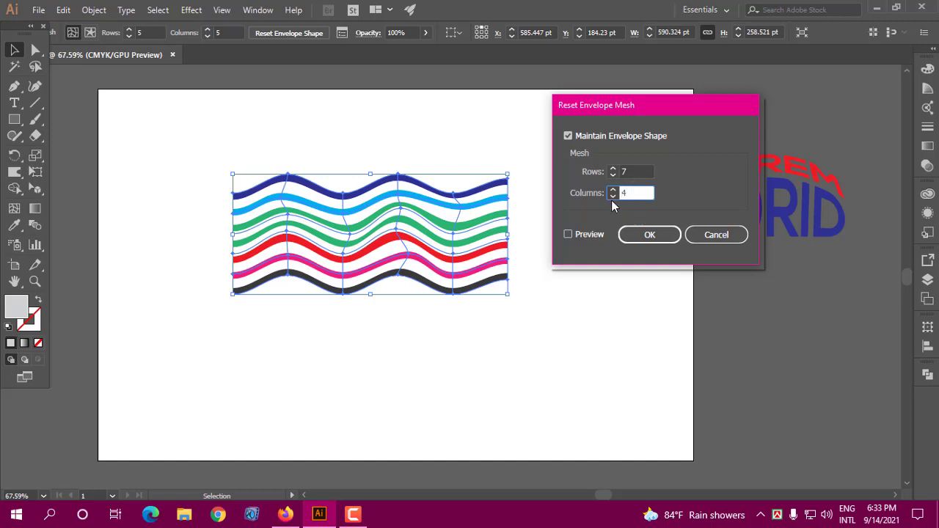
{"action": "left_click", "coordinate": [577, 234]}
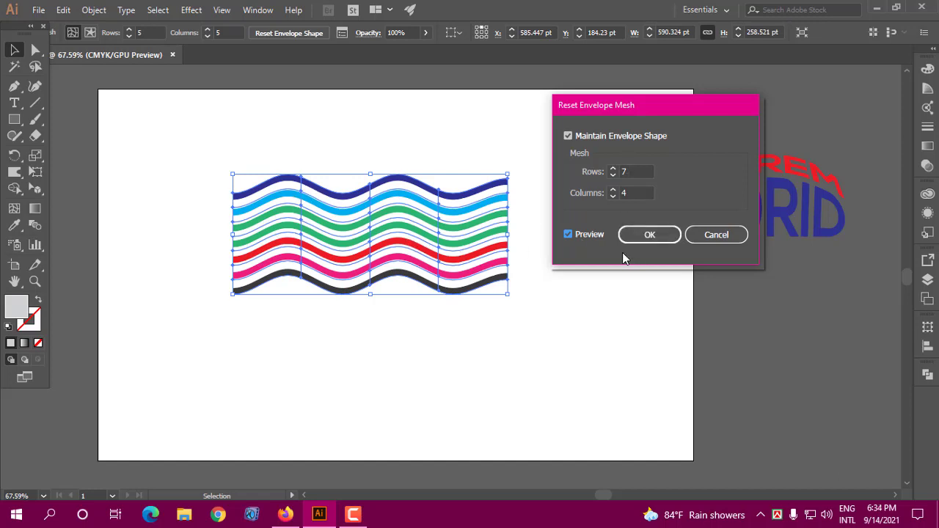
{"action": "left_click", "coordinate": [649, 234]}
{"action": "left_click", "coordinate": [569, 273]}
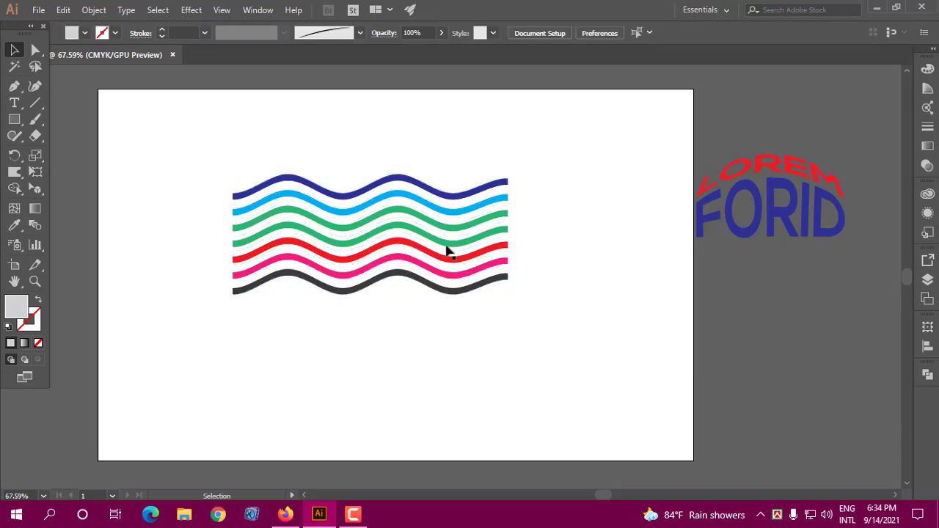
Step: Move the wavy stripes mostly off the artboard's right side, below the warped lettering, and deselect them
{"action": "left_click", "coordinate": [448, 251]}
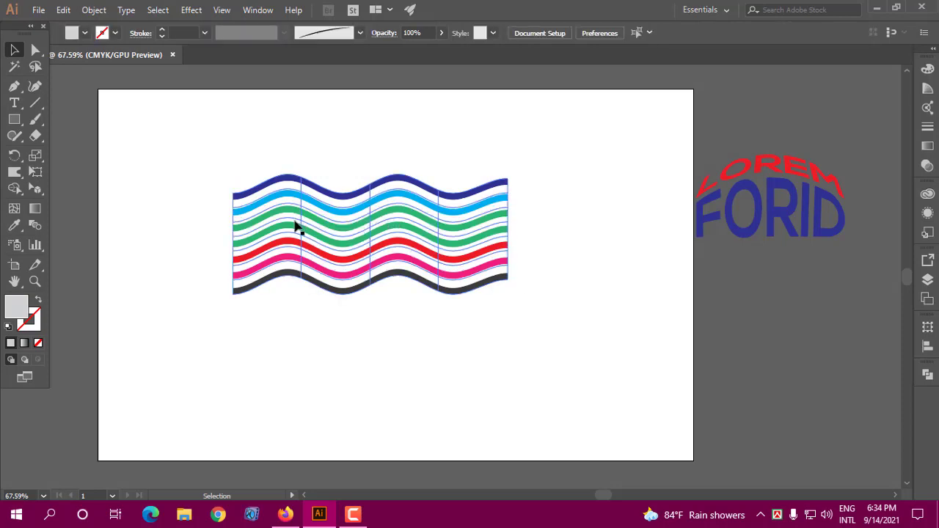
{"action": "left_click_drag", "start_coordinate": [297, 228], "coordinate": [300, 218]}
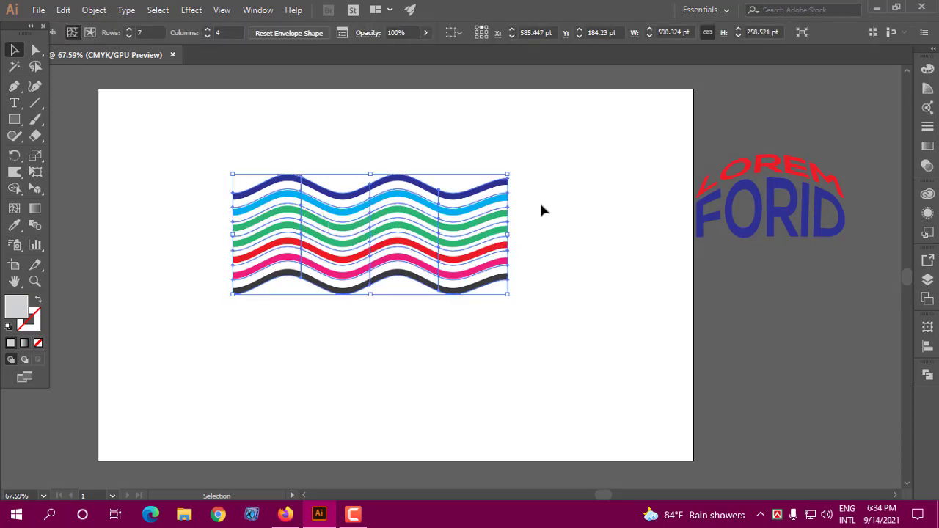
{"action": "left_click", "coordinate": [547, 265]}
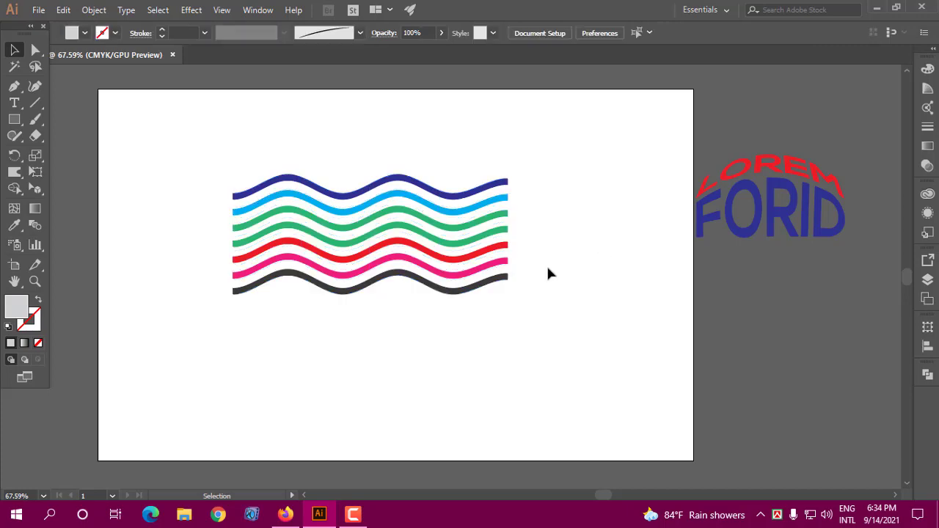
{"action": "left_click", "coordinate": [388, 254]}
{"action": "left_click_drag", "start_coordinate": [404, 215], "coordinate": [367, 216]}
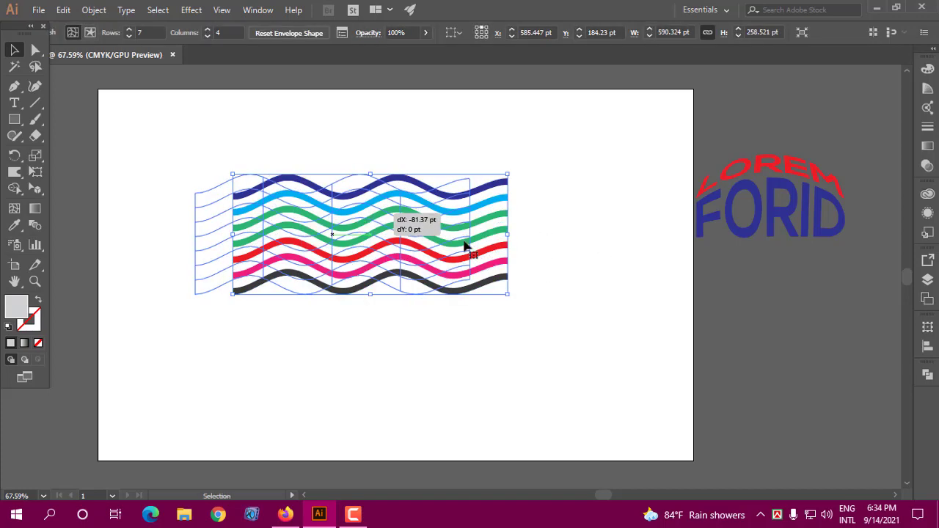
{"action": "left_click_drag", "start_coordinate": [528, 143], "coordinate": [472, 298]}
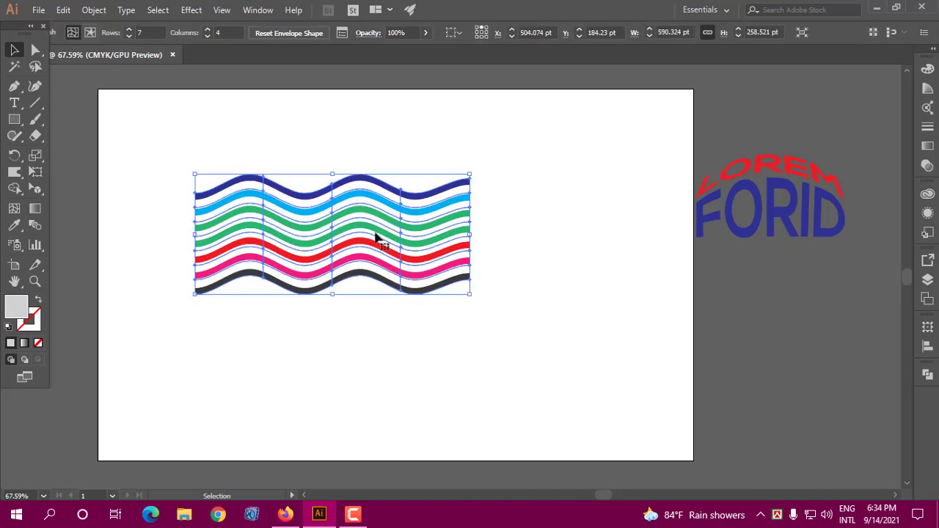
{"action": "left_click_drag", "start_coordinate": [380, 237], "coordinate": [839, 324]}
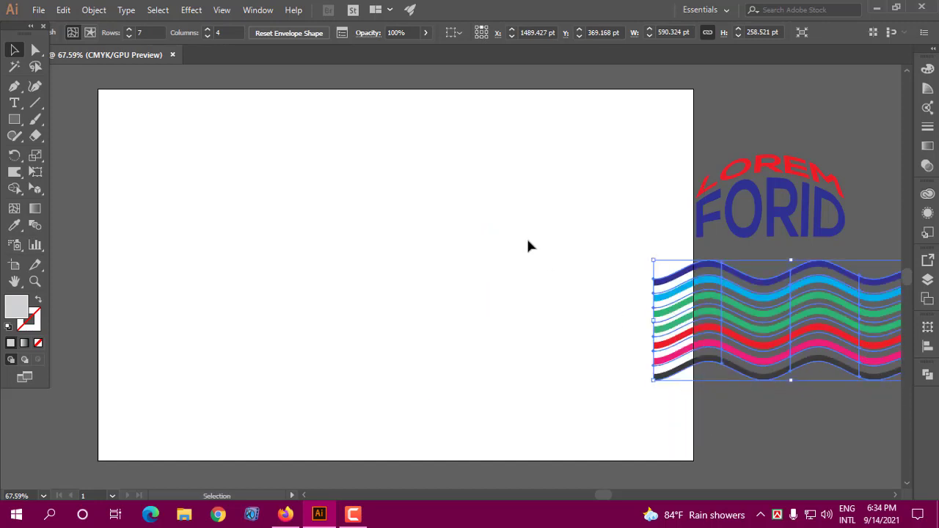
{"action": "left_click", "coordinate": [166, 187]}
Step: Place the placeholder text LOREM IPSUM on the empty artboard and scale it up to about 89 pt
{"action": "left_click", "coordinate": [15, 102]}
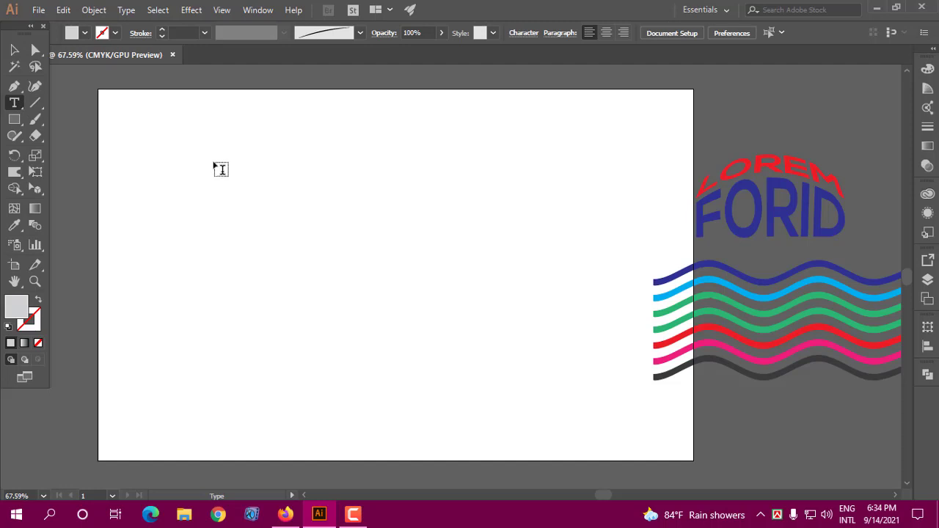
{"action": "left_click", "coordinate": [214, 159]}
{"action": "left_click", "coordinate": [14, 49]}
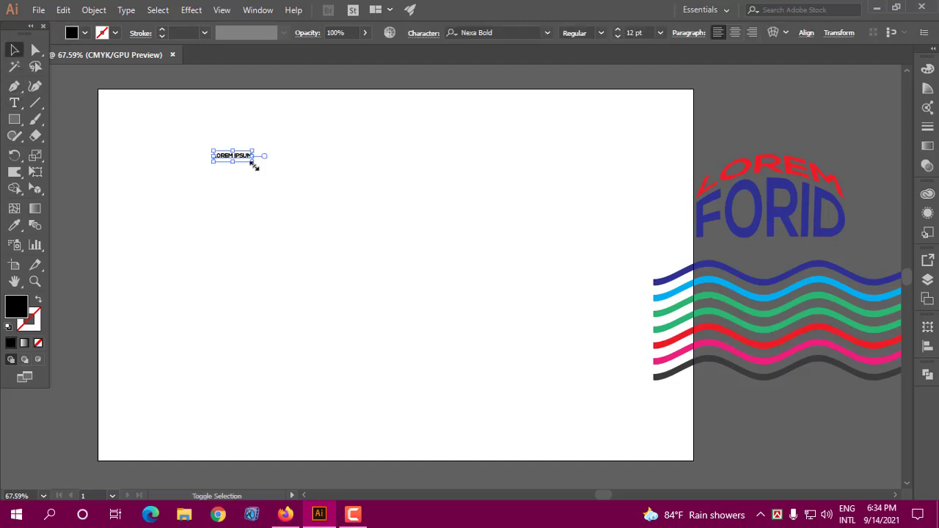
{"action": "left_click_drag", "start_coordinate": [253, 162], "coordinate": [442, 285]}
{"action": "left_click_drag", "start_coordinate": [354, 176], "coordinate": [500, 229]}
Step: Shorten the text to LOREM, scale it up to about 201 pt and shift it slightly up and left
{"action": "left_click_drag", "start_coordinate": [385, 209], "coordinate": [515, 206]}
{"action": "left_click", "coordinate": [17, 104]}
{"action": "key", "text": "BackSpace"}
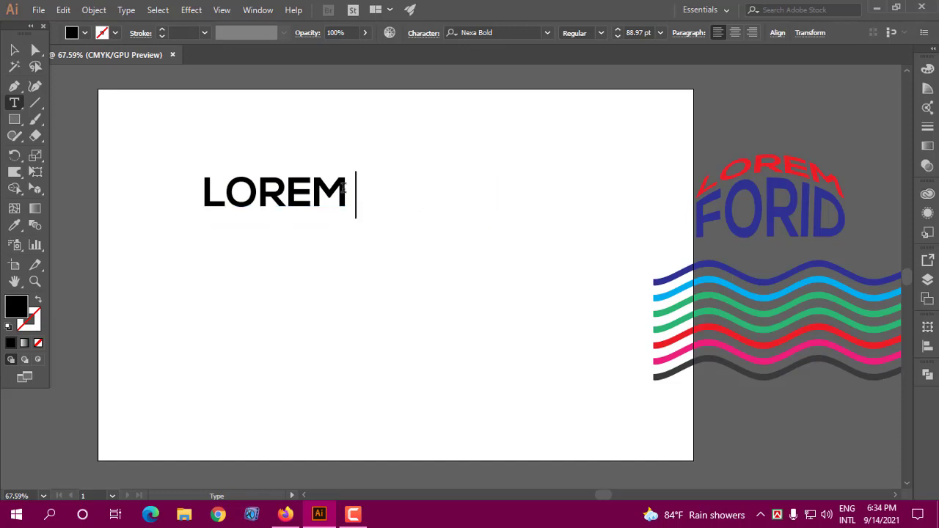
{"action": "key", "text": "BackSpace"}
{"action": "left_click", "coordinate": [16, 52]}
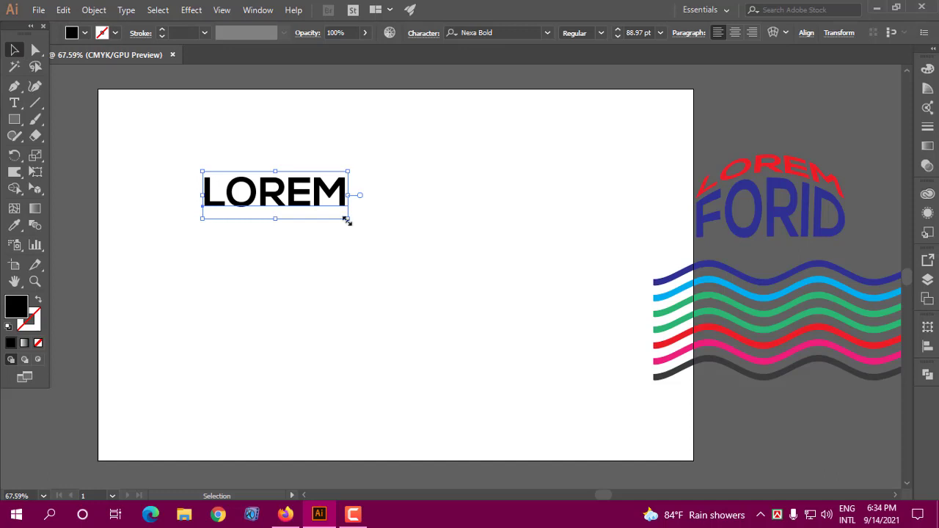
{"action": "left_click_drag", "start_coordinate": [347, 218], "coordinate": [496, 279]}
{"action": "left_click_drag", "start_coordinate": [404, 216], "coordinate": [394, 203]}
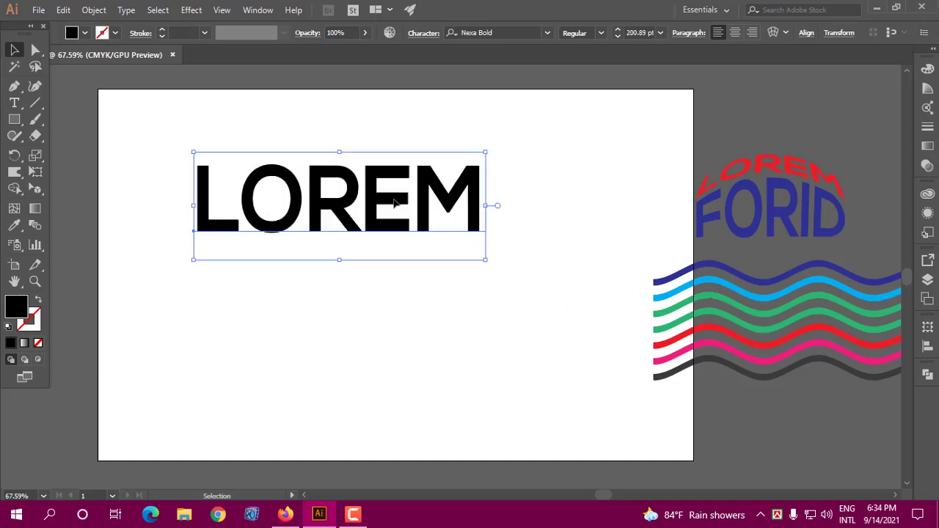
Step: Apply an Envelope Distort mesh with 7 rows and 10 columns to the LOREM text, with preview on, and deselect it
{"action": "left_click", "coordinate": [92, 10]}
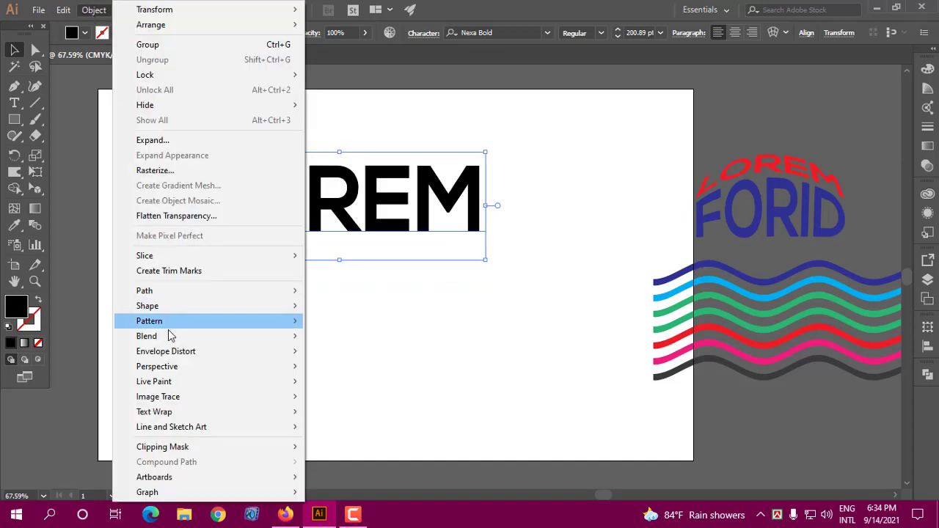
{"action": "mouse_move", "coordinate": [171, 352]}
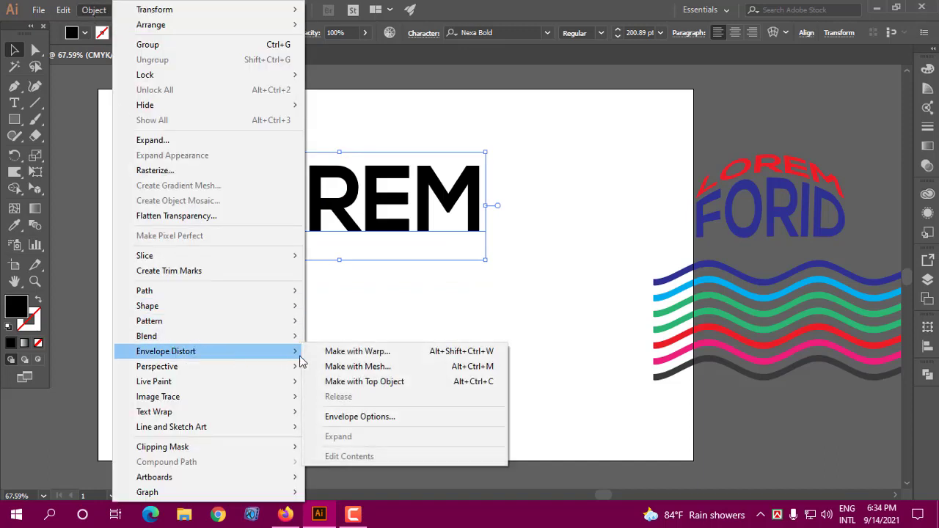
{"action": "left_click", "coordinate": [371, 368]}
{"action": "left_click_drag", "start_coordinate": [642, 110], "coordinate": [605, 103]}
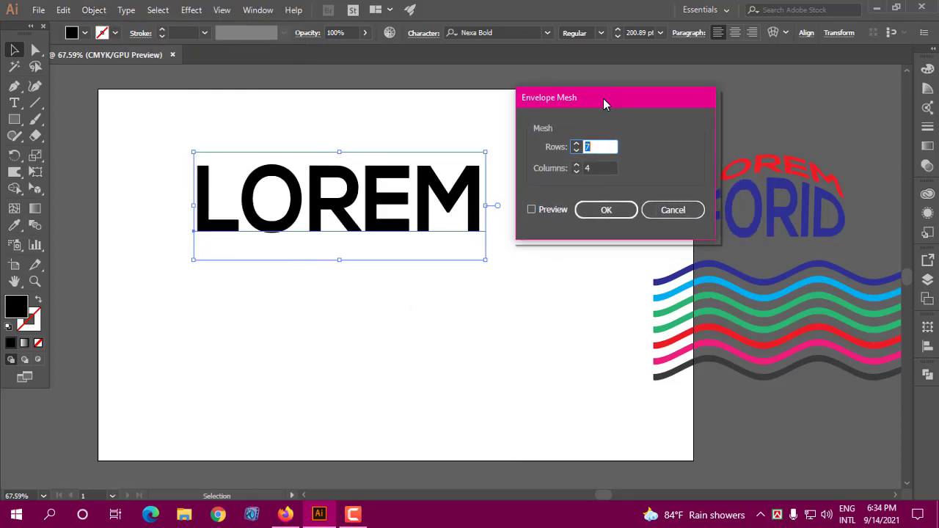
{"action": "left_click", "coordinate": [592, 147]}
{"action": "key", "text": "Tab"}
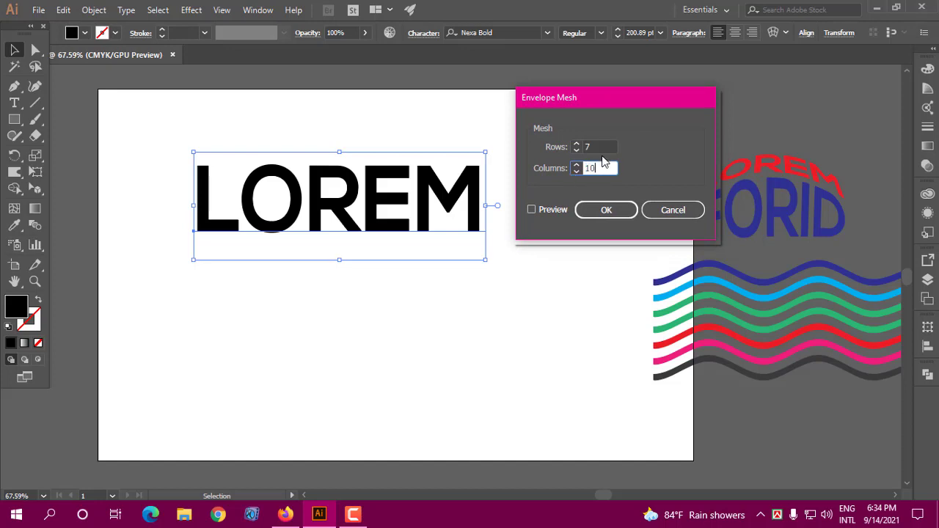
{"action": "type", "text": "10"}
{"action": "left_click", "coordinate": [550, 210]}
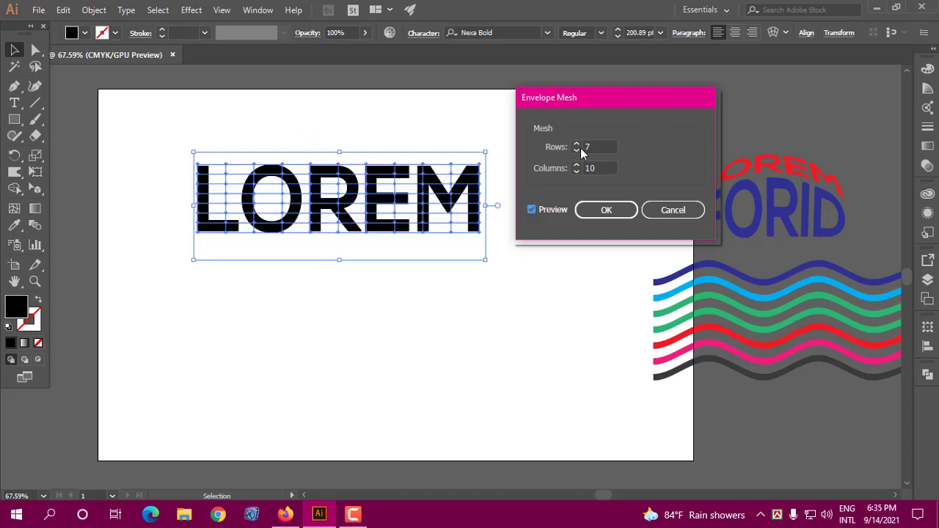
{"action": "left_click", "coordinate": [616, 211]}
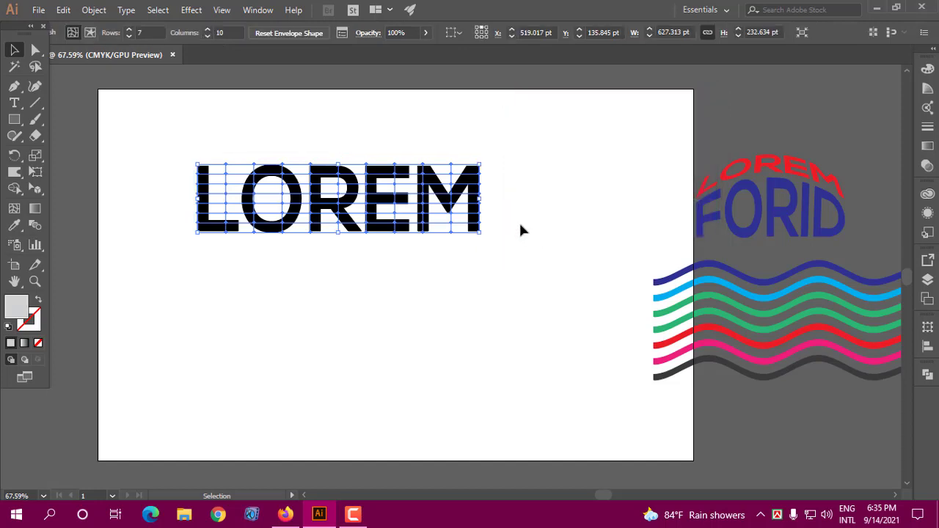
{"action": "left_click", "coordinate": [552, 182]}
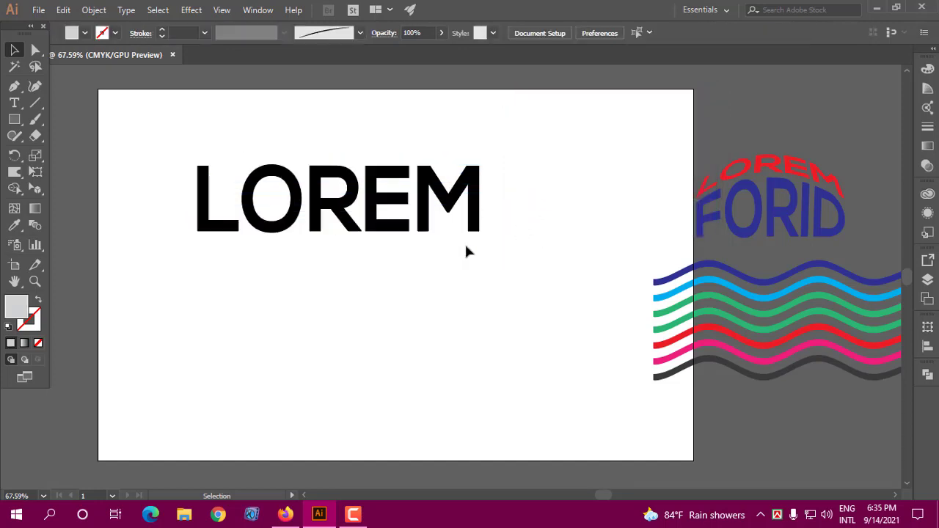
Step: Select all mesh points on the second vertical mesh line, through the L, and nudge them down about 12 pt
{"action": "left_click", "coordinate": [399, 208]}
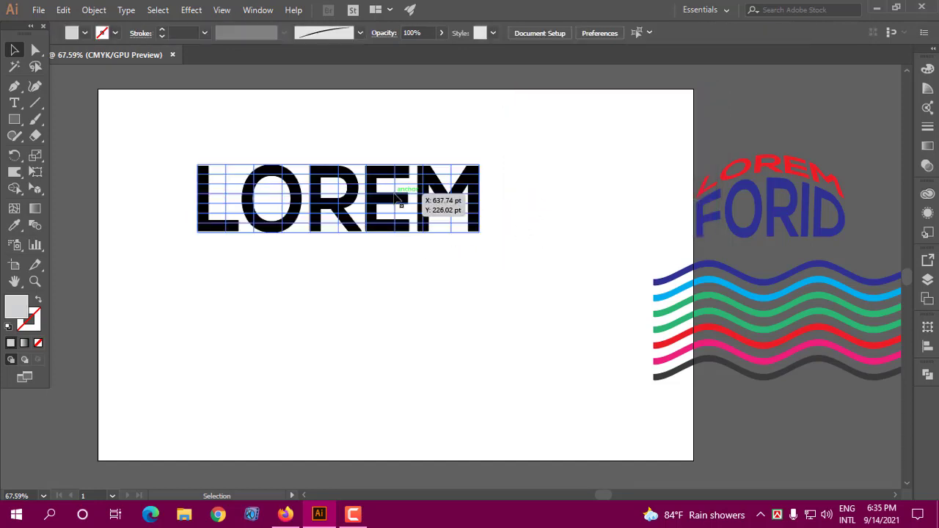
{"action": "left_click", "coordinate": [35, 281]}
{"action": "left_click_drag", "start_coordinate": [309, 195], "coordinate": [455, 247]}
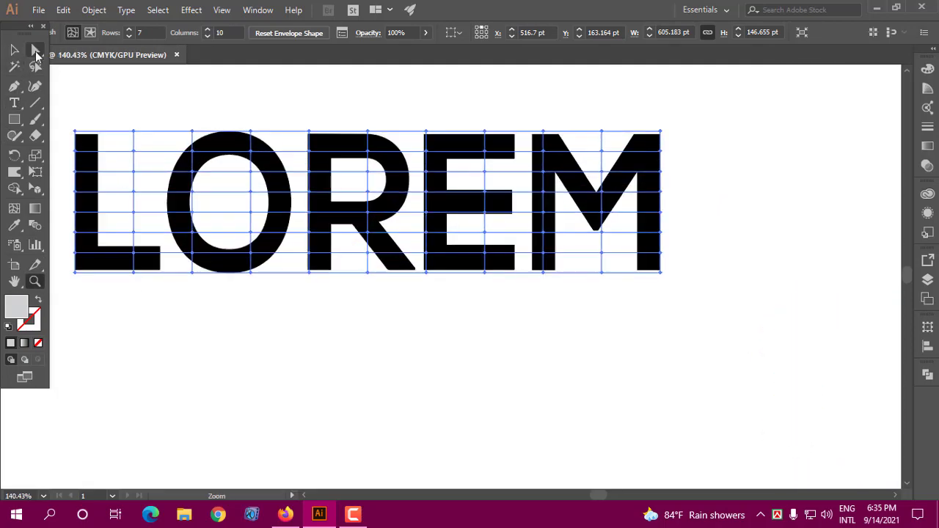
{"action": "left_click", "coordinate": [35, 49]}
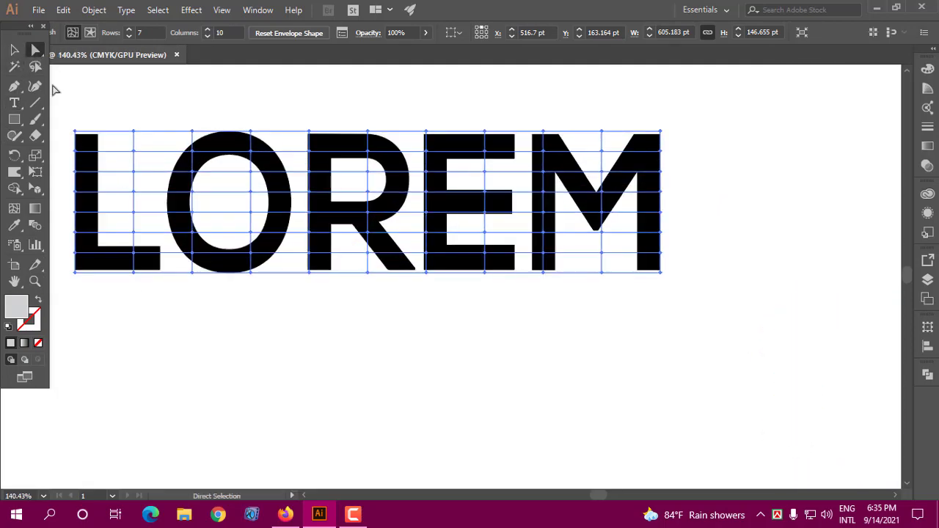
{"action": "left_click", "coordinate": [134, 151]}
{"action": "left_click_drag", "start_coordinate": [132, 121], "coordinate": [156, 296]}
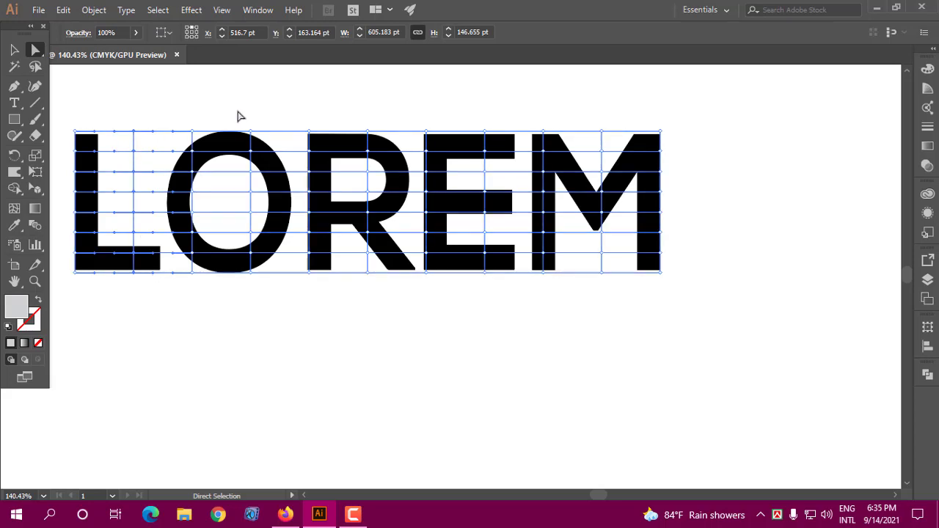
{"action": "key", "text": "Down"}
{"action": "key", "text": "Down"}
{"action": "key", "text": "Down"}
{"action": "key", "text": "Down"}
{"action": "key", "text": "Down"}
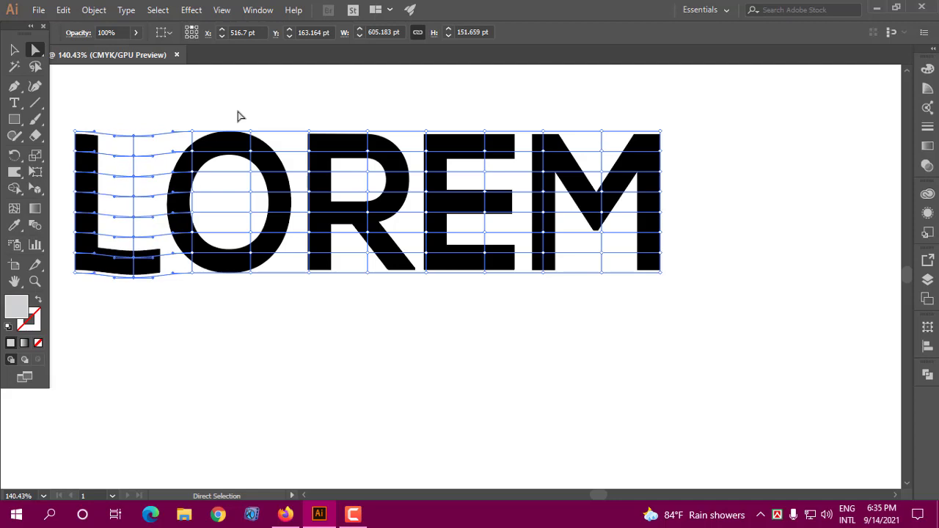
{"action": "key", "text": "Down"}
{"action": "key", "text": "Down"}
{"action": "key", "text": "Down"}
{"action": "key", "text": "Down"}
{"action": "key", "text": "Down"}
{"action": "key", "text": "Down"}
{"action": "key", "text": "Down"}
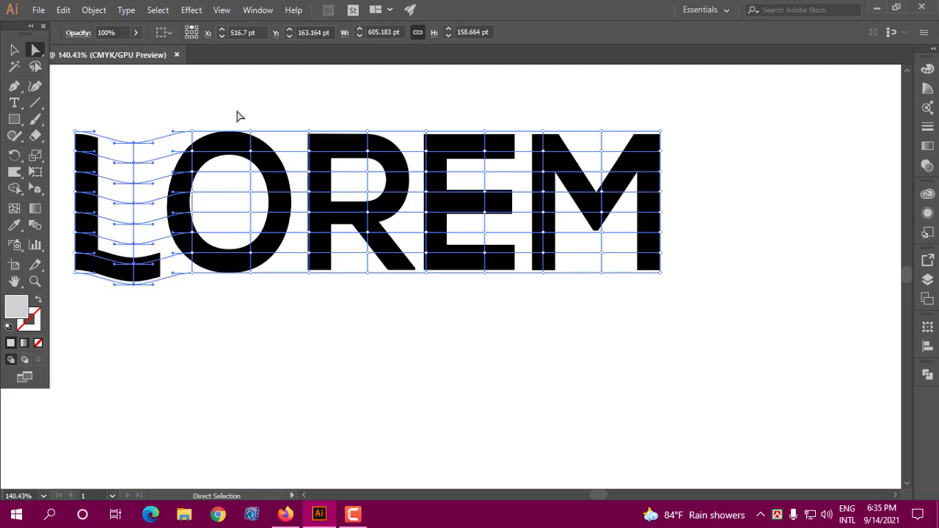
Step: Select the whole vertical mesh line through the O and nudge its points up about 8 pt
{"action": "left_click_drag", "start_coordinate": [245, 117], "coordinate": [279, 309]}
{"action": "key", "text": "Up"}
{"action": "key", "text": "Up"}
{"action": "key", "text": "Up"}
{"action": "key", "text": "Up"}
{"action": "key", "text": "Up"}
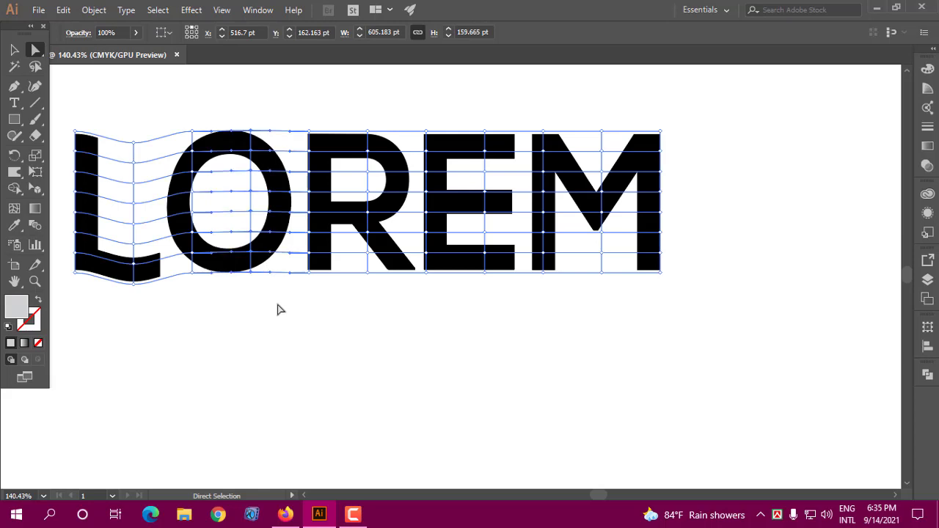
{"action": "key", "text": "Up"}
{"action": "key", "text": "Up"}
{"action": "key", "text": "Up"}
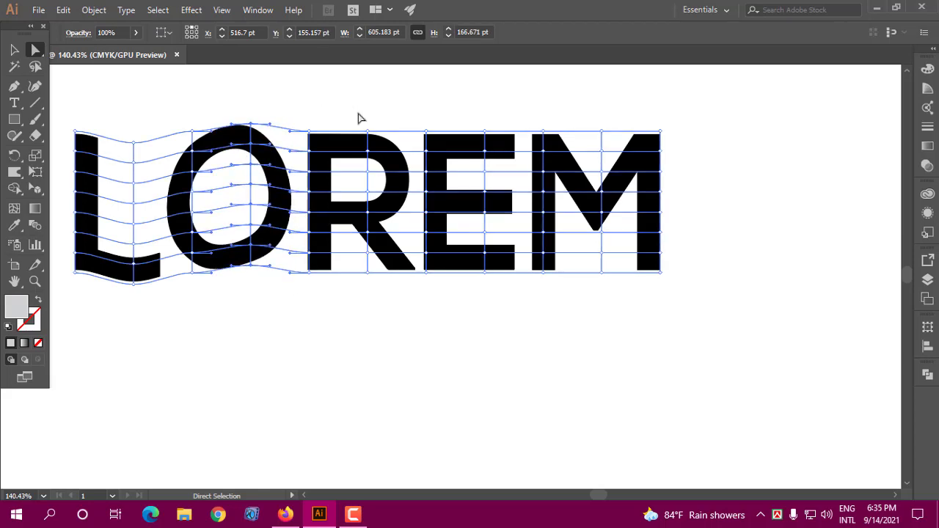
Step: Select the vertical mesh line through the middle of the R and raise its points about 8 pt
{"action": "left_click_drag", "start_coordinate": [361, 117], "coordinate": [402, 306]}
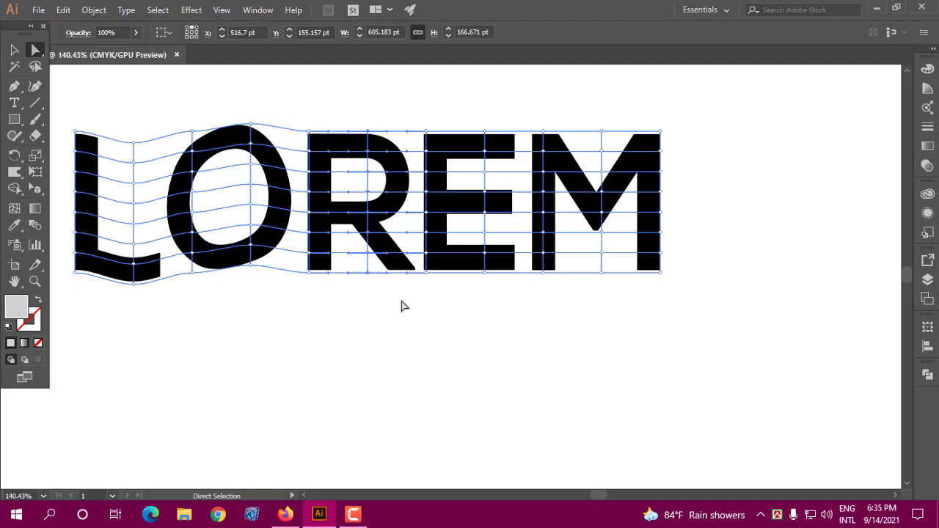
{"action": "key", "text": "Up"}
{"action": "key", "text": "Up"}
{"action": "key", "text": "Up"}
{"action": "key", "text": "Up"}
{"action": "key", "text": "Up"}
{"action": "key", "text": "Up"}
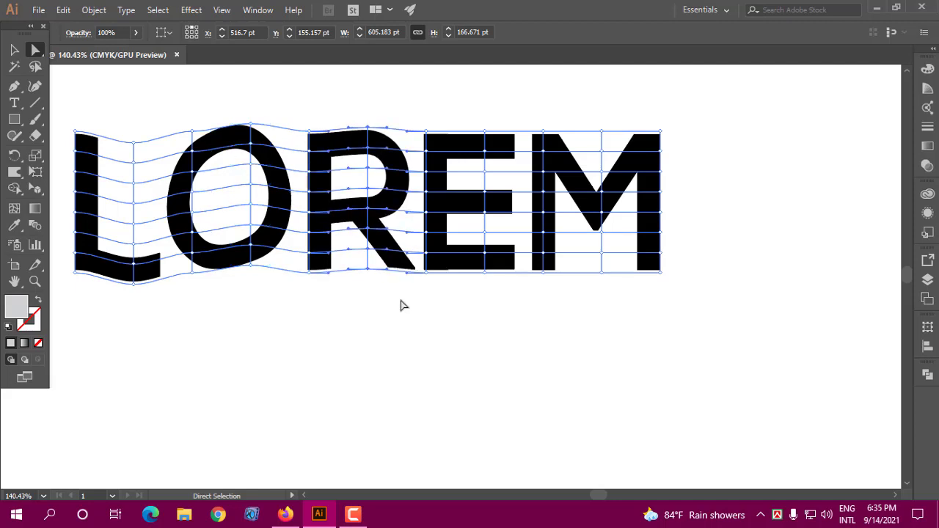
{"action": "key", "text": "Up"}
{"action": "key", "text": "Up"}
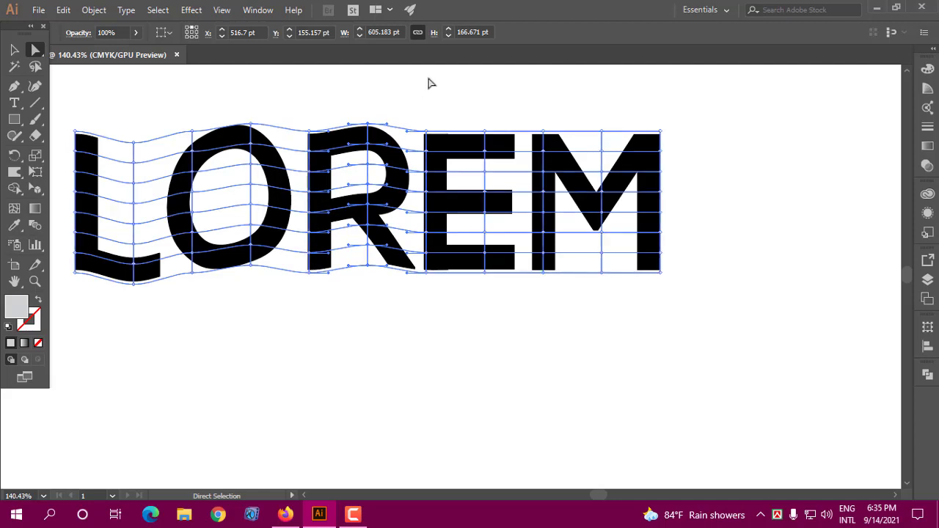
Step: Select the vertical mesh line through the middle of the E and nudge its points down to continue the wave
{"action": "left_click", "coordinate": [463, 114]}
{"action": "left_click_drag", "start_coordinate": [474, 116], "coordinate": [511, 330]}
{"action": "key", "text": "Down"}
{"action": "key", "text": "Down"}
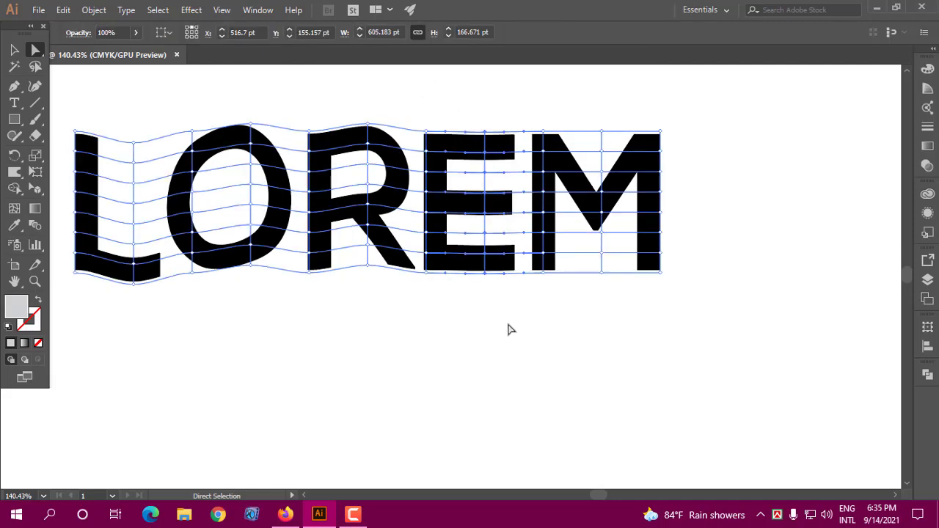
{"action": "key", "text": "Down"}
{"action": "key", "text": "Down"}
{"action": "key", "text": "Down"}
{"action": "key", "text": "Down"}
{"action": "key", "text": "Down"}
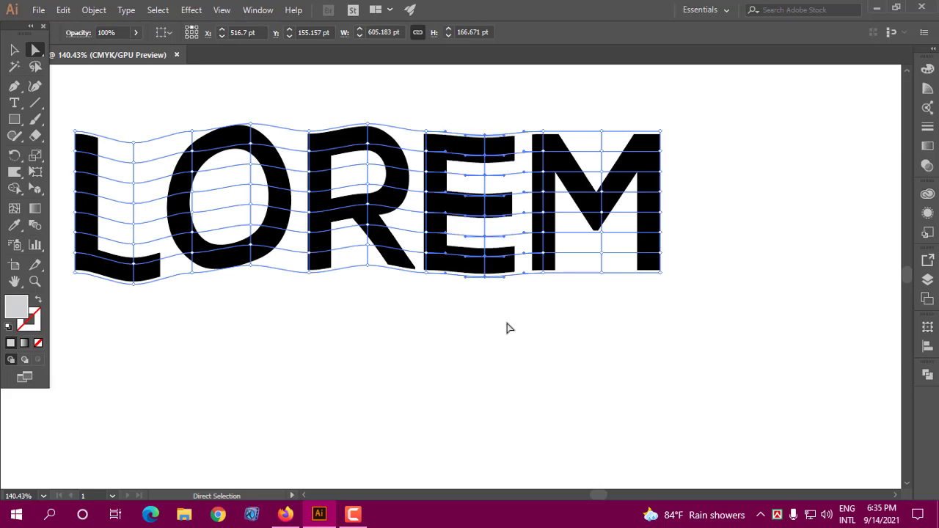
Step: Lower all points of the vertical mesh line through the middle of the M, and deselect the envelope
{"action": "left_click_drag", "start_coordinate": [579, 267], "coordinate": [618, 295]}
{"action": "left_click", "coordinate": [587, 114]}
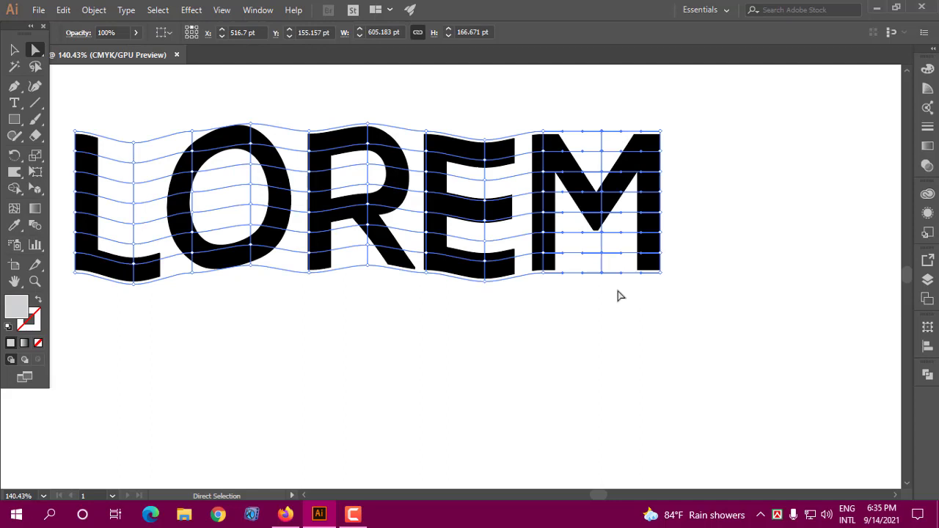
{"action": "key", "text": "Down"}
{"action": "key", "text": "Down"}
{"action": "key", "text": "Down"}
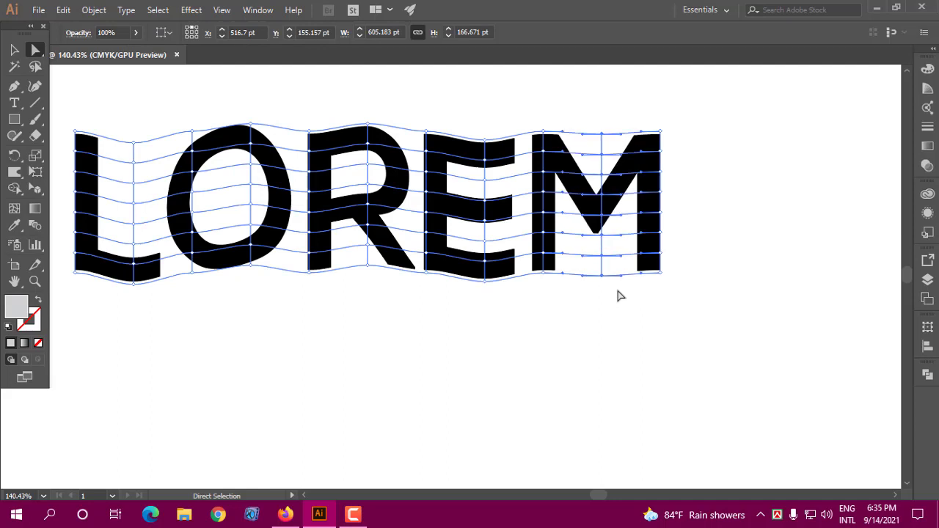
{"action": "key", "text": "Down"}
{"action": "key", "text": "Down"}
{"action": "key", "text": "Down"}
{"action": "key", "text": "Down"}
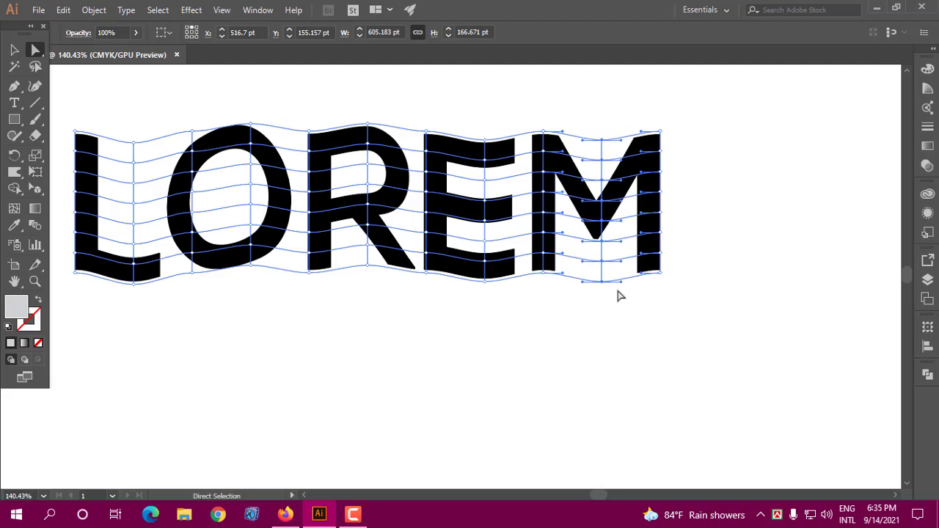
{"action": "left_click", "coordinate": [14, 49]}
{"action": "left_click", "coordinate": [393, 336]}
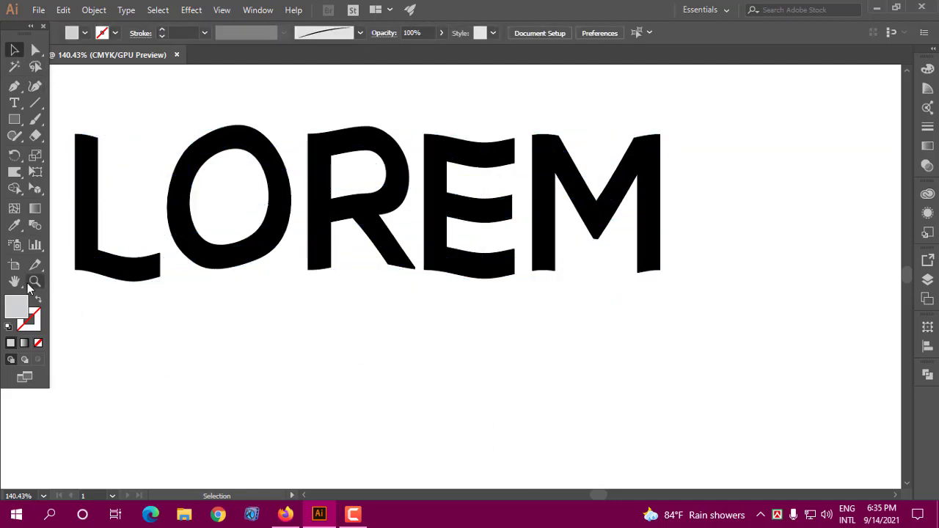
Step: Reselect the wavy LOREM envelope and pull single mesh points on and beside the L, O and R slightly to the right, denting the letters
{"action": "scroll", "coordinate": [272, 298], "scroll_direction": "down", "scroll_amount": 8}
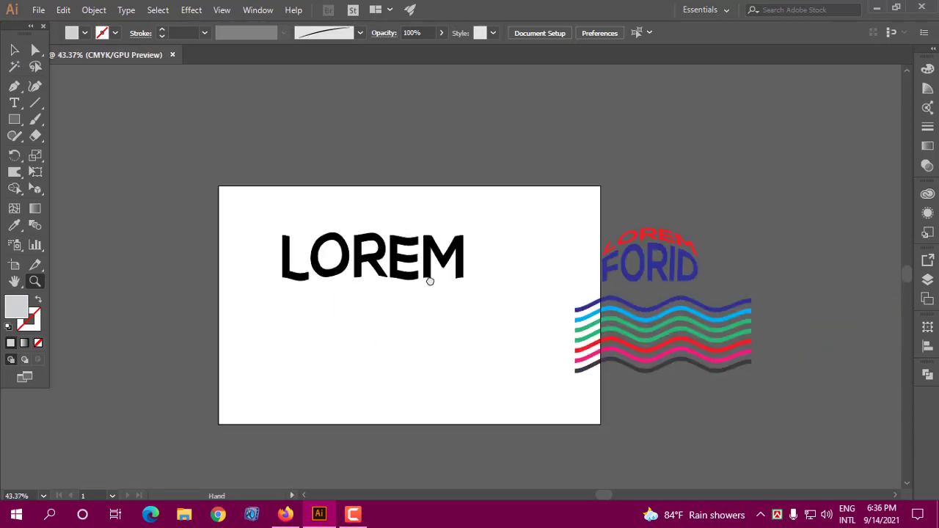
{"action": "left_click_drag", "start_coordinate": [387, 193], "coordinate": [423, 209]}
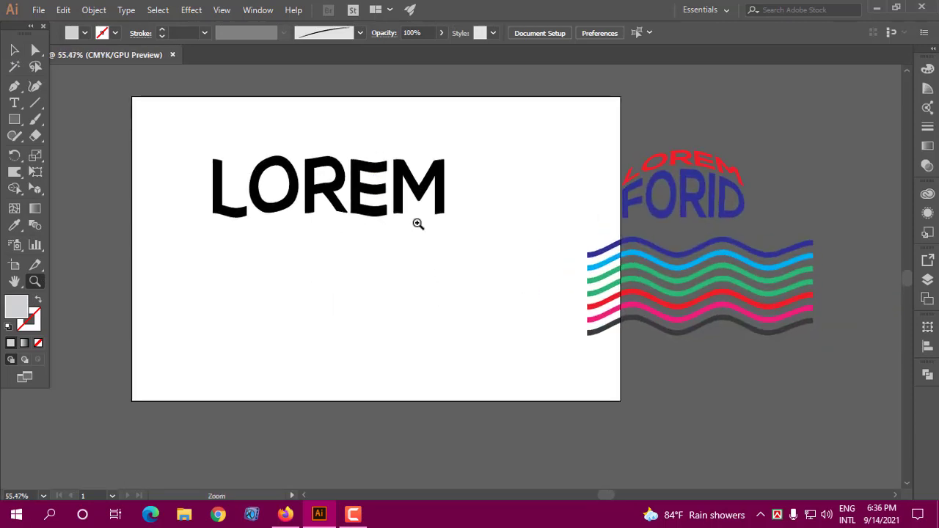
{"action": "left_click", "coordinate": [10, 49]}
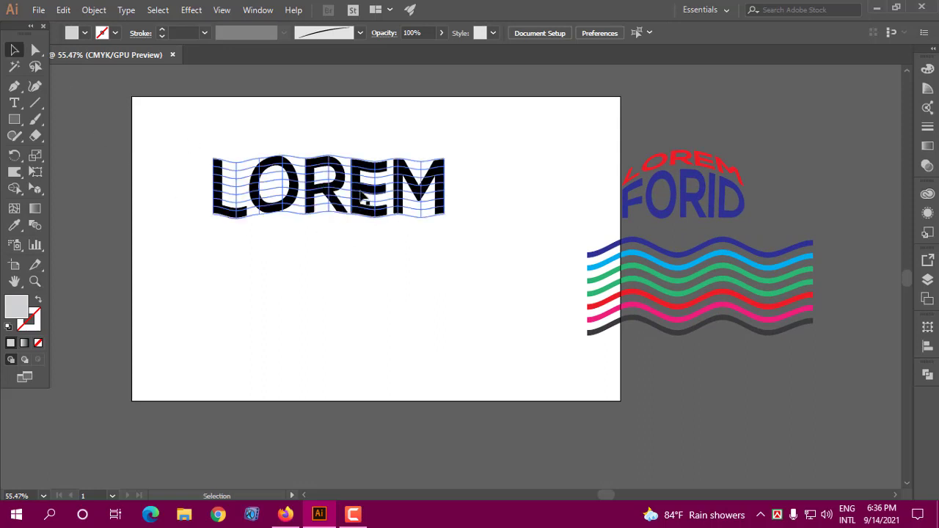
{"action": "left_click", "coordinate": [342, 189]}
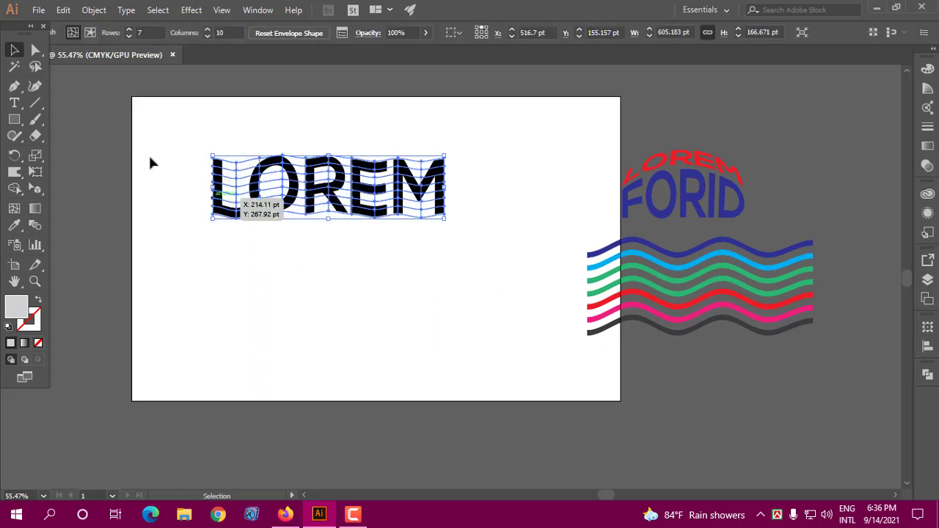
{"action": "left_click", "coordinate": [35, 281]}
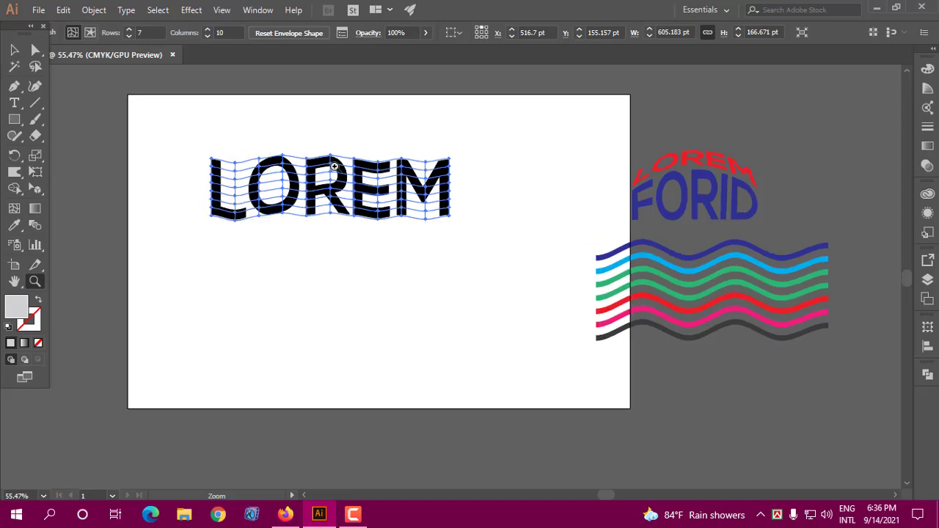
{"action": "left_click_drag", "start_coordinate": [269, 154], "coordinate": [404, 163]}
{"action": "left_click", "coordinate": [34, 53]}
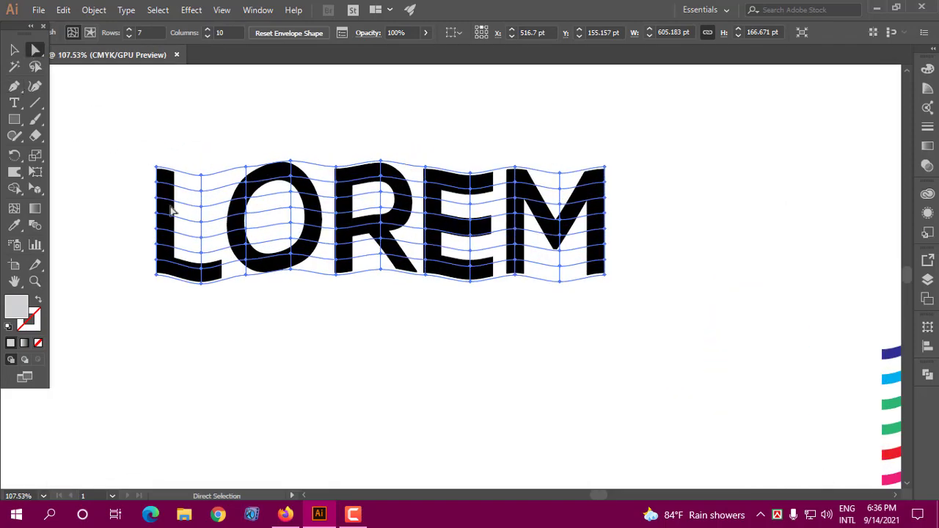
{"action": "left_click", "coordinate": [202, 207]}
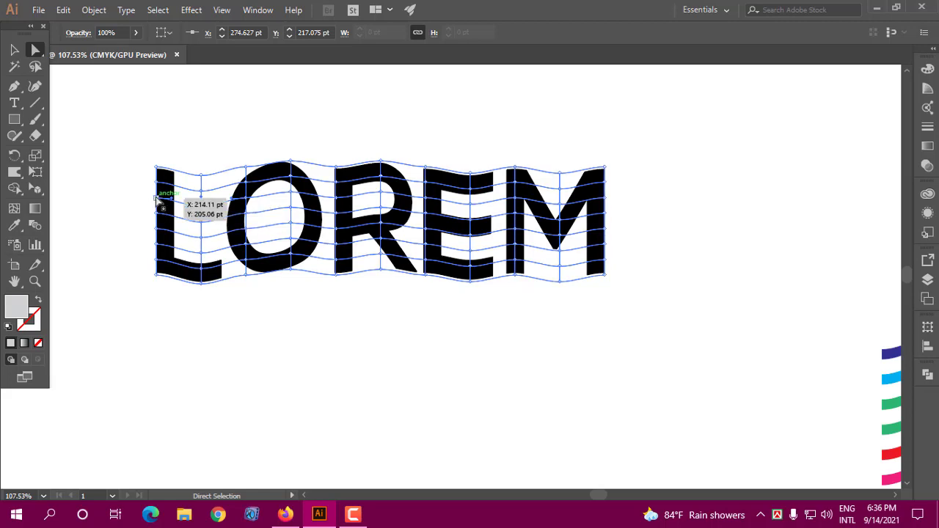
{"action": "left_click_drag", "start_coordinate": [157, 197], "coordinate": [162, 197]}
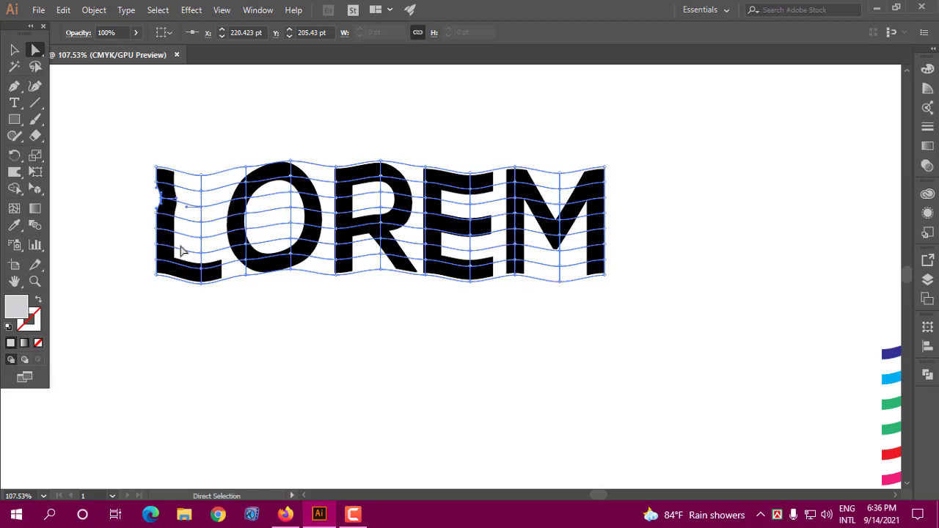
{"action": "left_click", "coordinate": [201, 208]}
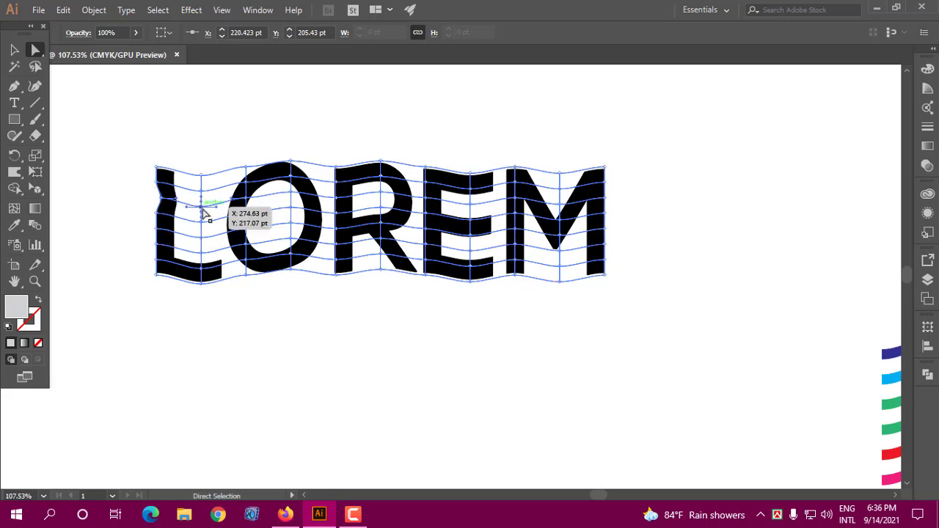
{"action": "left_click_drag", "start_coordinate": [246, 233], "coordinate": [257, 233]}
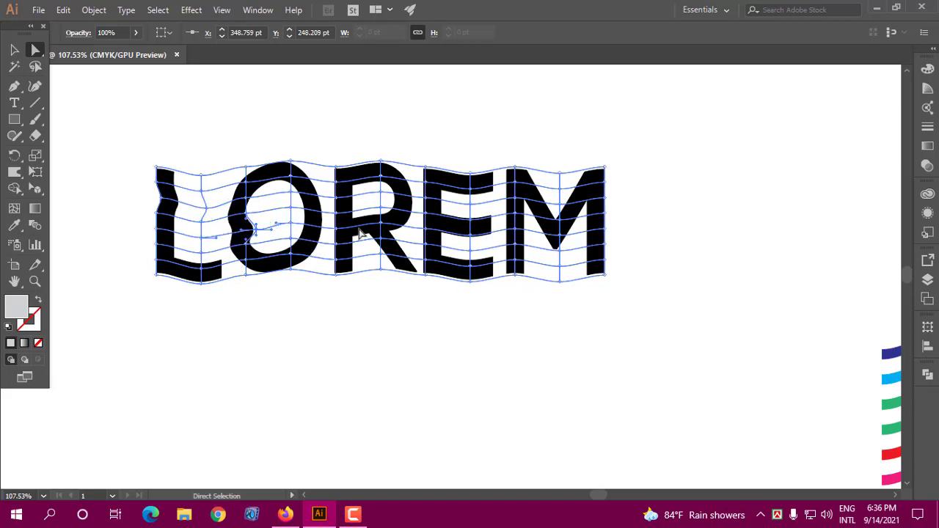
{"action": "left_click_drag", "start_coordinate": [380, 228], "coordinate": [393, 228]}
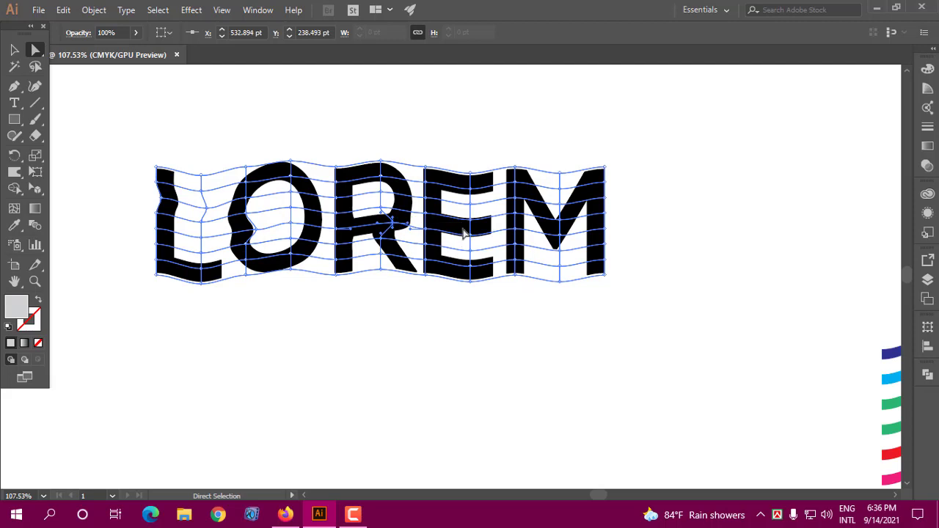
Step: Pull single mesh points on the E and the M of the wavy LOREM envelope slightly to the right, and deselect it
{"action": "left_click_drag", "start_coordinate": [470, 223], "coordinate": [481, 221]}
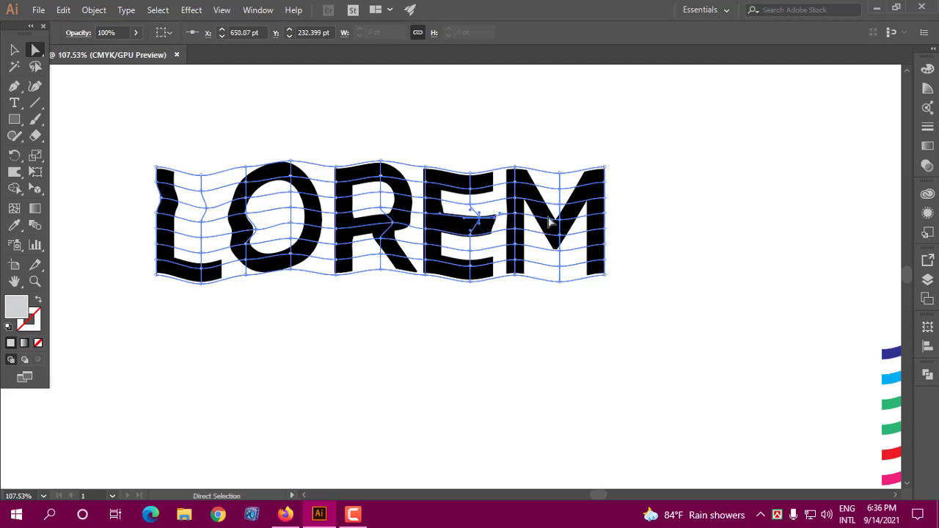
{"action": "left_click_drag", "start_coordinate": [571, 222], "coordinate": [555, 251]}
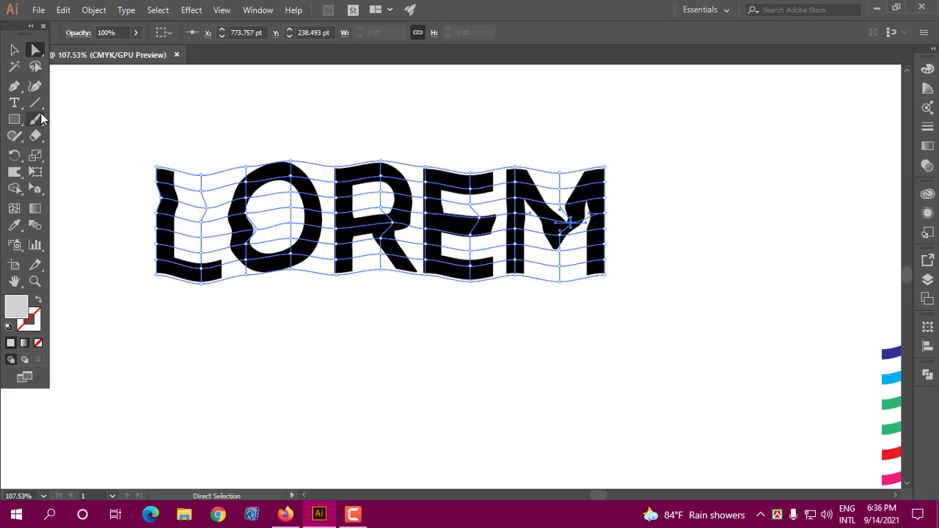
{"action": "key", "text": "v"}
{"action": "left_click", "coordinate": [275, 293]}
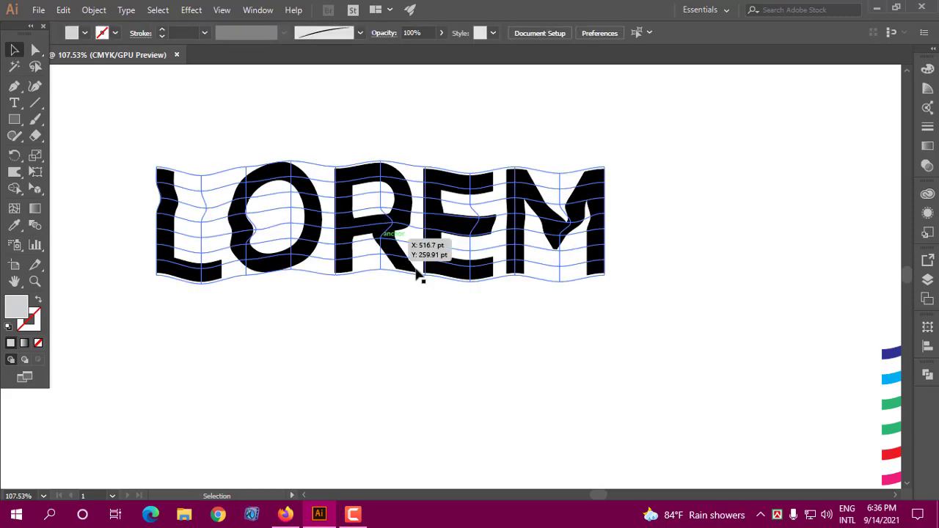
Step: Release the LOREM text from its envelope, move the freed mesh object below the text, and select the text
{"action": "left_click", "coordinate": [439, 239]}
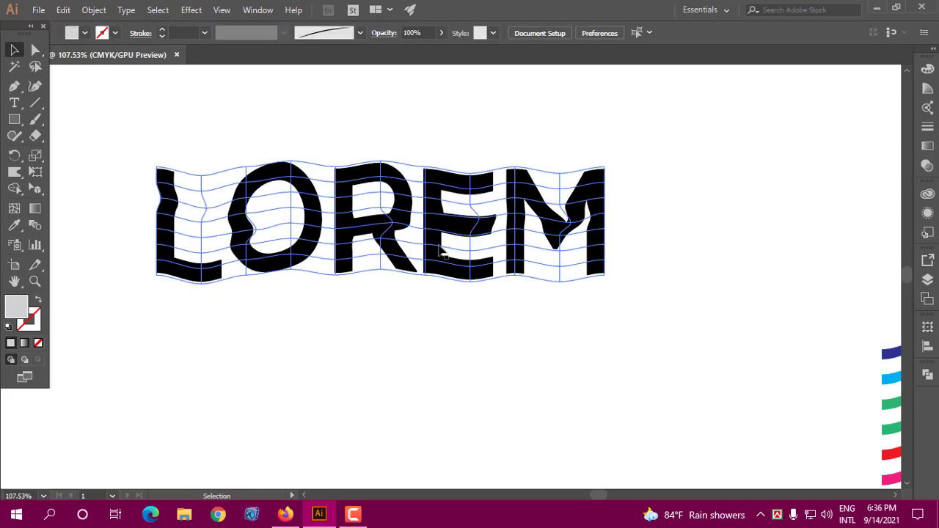
{"action": "left_click", "coordinate": [94, 9]}
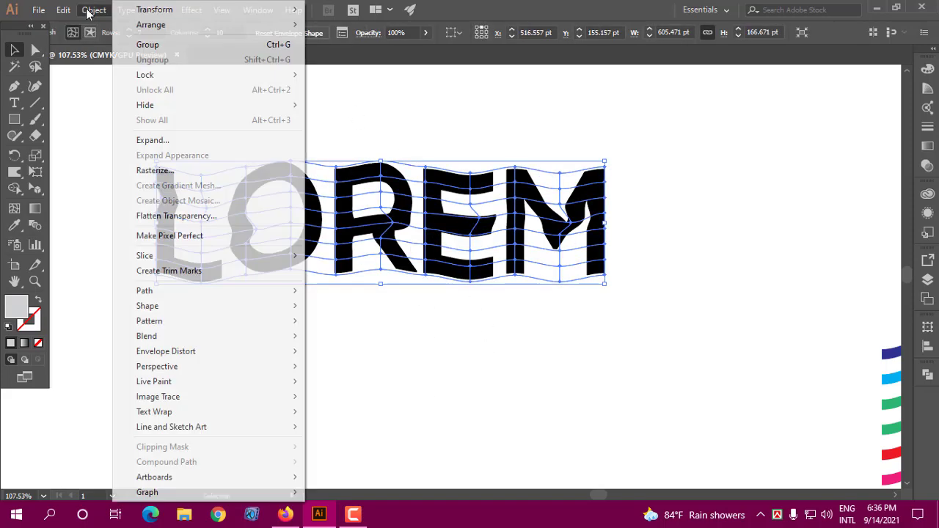
{"action": "mouse_move", "coordinate": [179, 354]}
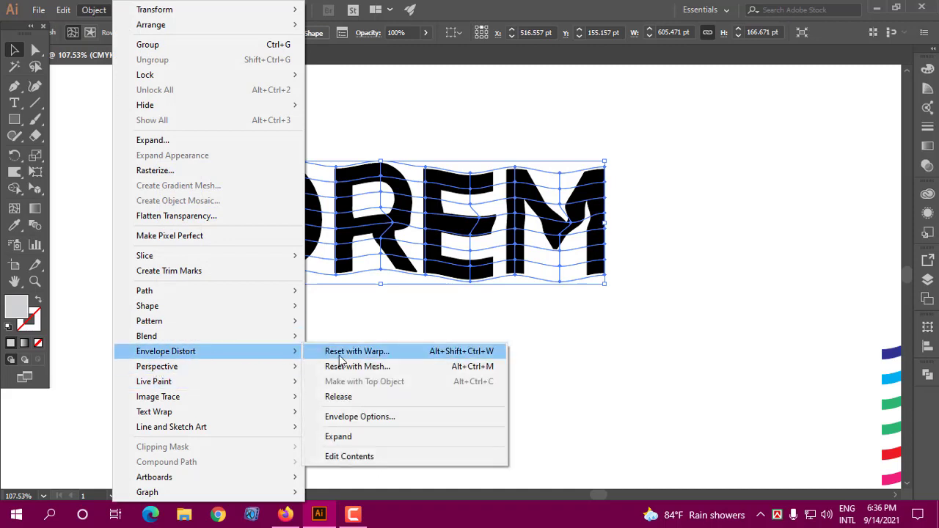
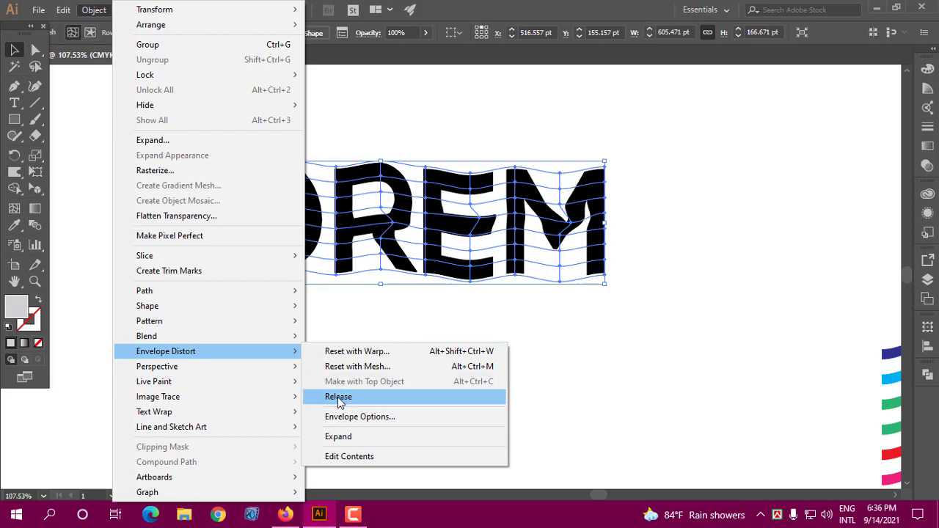
{"action": "left_click", "coordinate": [338, 401]}
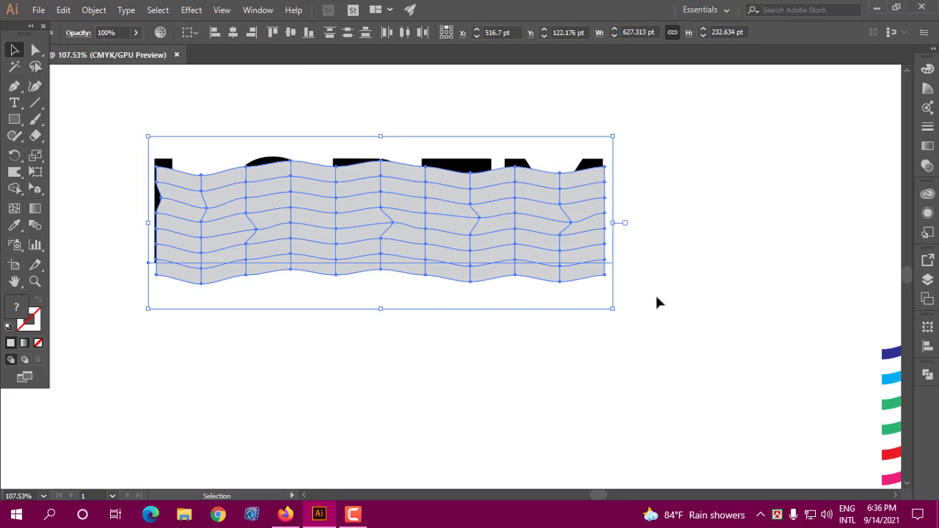
{"action": "left_click", "coordinate": [656, 302]}
{"action": "left_click", "coordinate": [530, 243]}
{"action": "left_click_drag", "start_coordinate": [531, 243], "coordinate": [662, 402]}
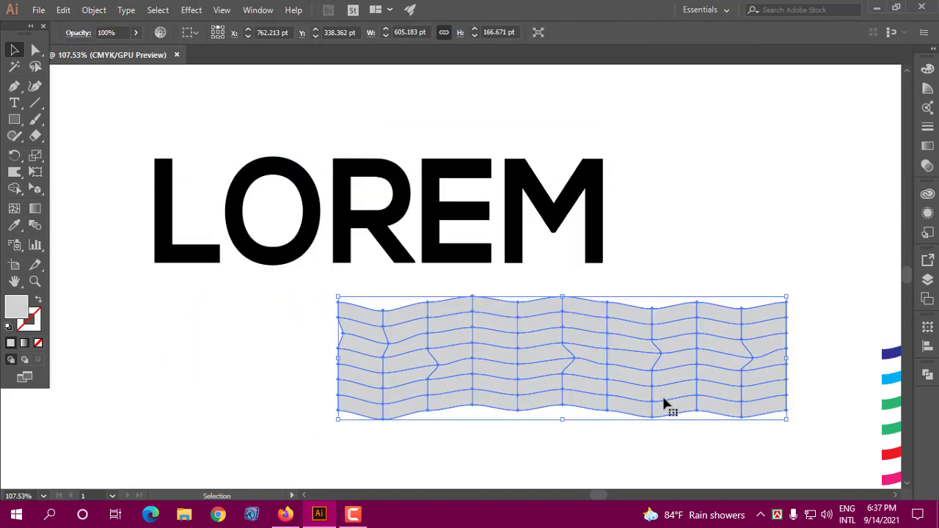
{"action": "left_click", "coordinate": [449, 213]}
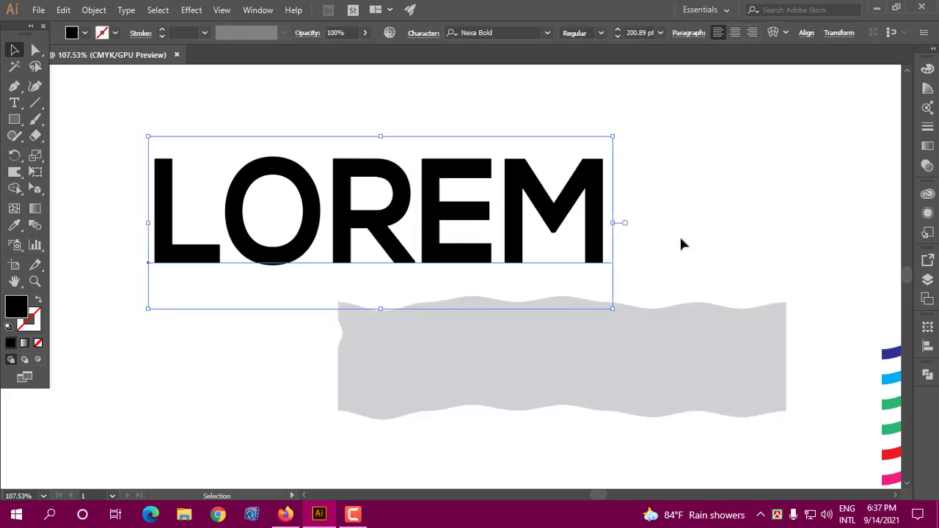
Step: Undo the mesh move and the envelope release, and deselect everything
{"action": "key", "text": "ctrl+alt+c"}
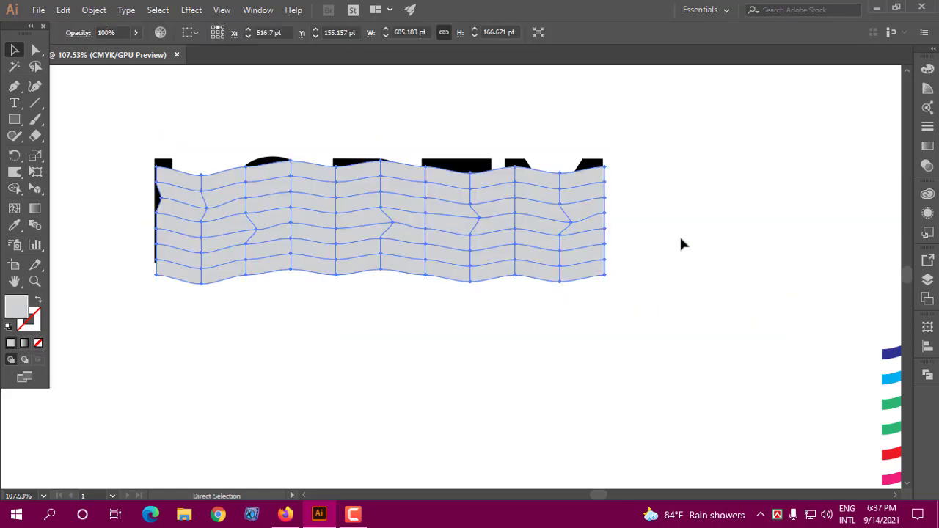
{"action": "left_click", "coordinate": [650, 217]}
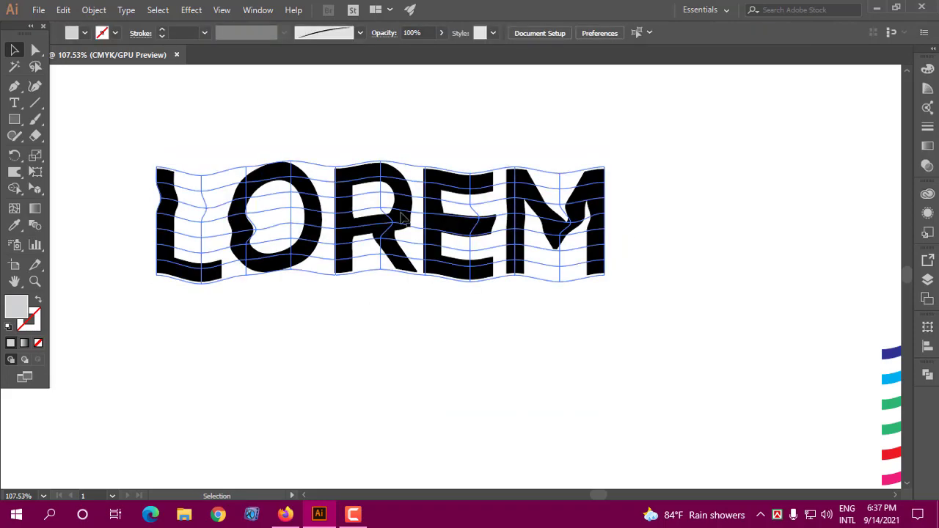
Step: Nudge the LOREM envelope up and left, and preview its Envelope Options with fidelity 75, trying Clipping Mask before choosing Transparency
{"action": "left_click_drag", "start_coordinate": [397, 203], "coordinate": [392, 193]}
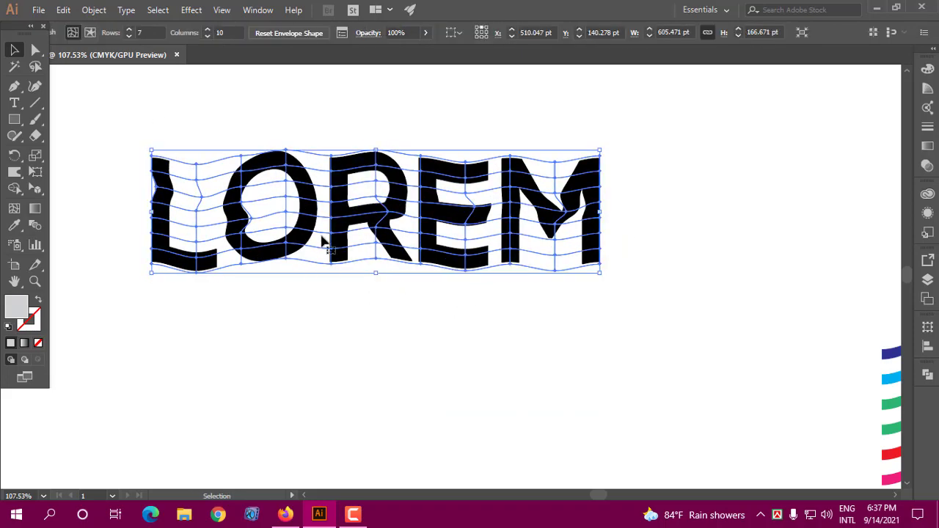
{"action": "left_click", "coordinate": [93, 12]}
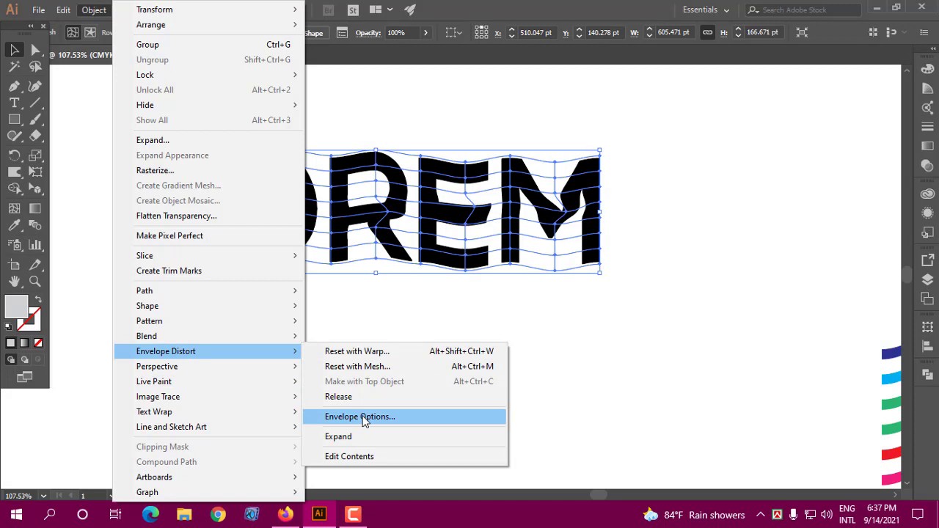
{"action": "left_click", "coordinate": [364, 418]}
{"action": "left_click_drag", "start_coordinate": [720, 130], "coordinate": [628, 91]}
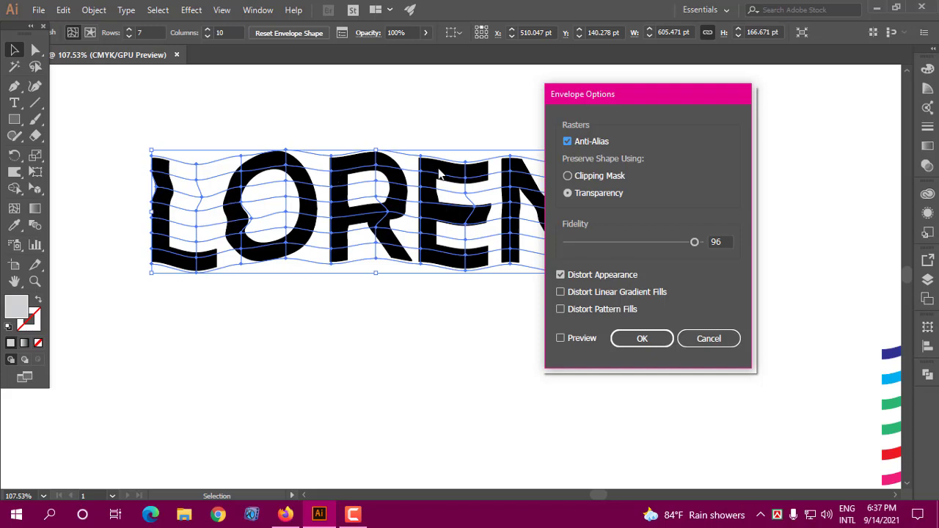
{"action": "left_click", "coordinate": [569, 176]}
{"action": "left_click", "coordinate": [695, 243]}
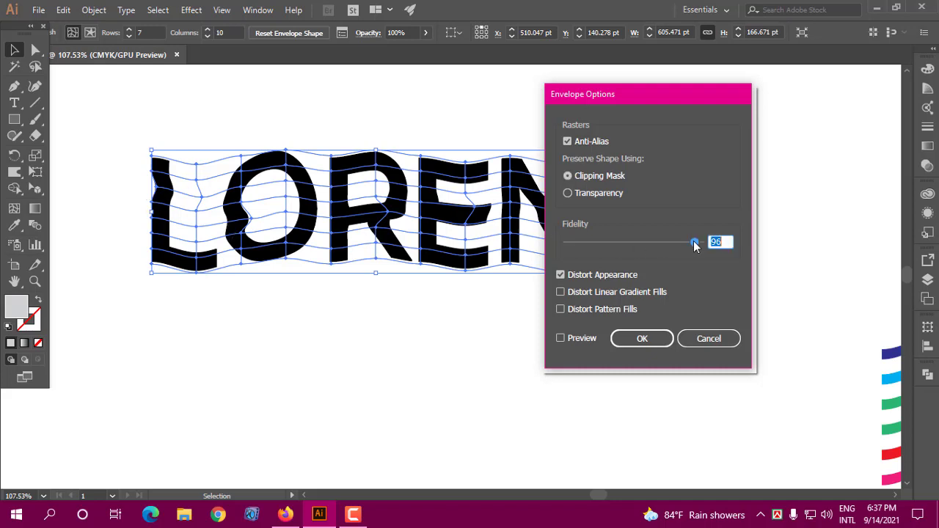
{"action": "left_click", "coordinate": [609, 243]}
{"action": "left_click", "coordinate": [561, 339]}
{"action": "mouse_move", "coordinate": [650, 243]}
{"action": "left_mouse_down"}
{"action": "mouse_move", "coordinate": [691, 248]}
{"action": "mouse_move", "coordinate": [580, 246]}
{"action": "mouse_move", "coordinate": [694, 243]}
{"action": "mouse_move", "coordinate": [582, 245]}
{"action": "mouse_move", "coordinate": [669, 245]}
{"action": "left_mouse_up"}
{"action": "left_click", "coordinate": [568, 194]}
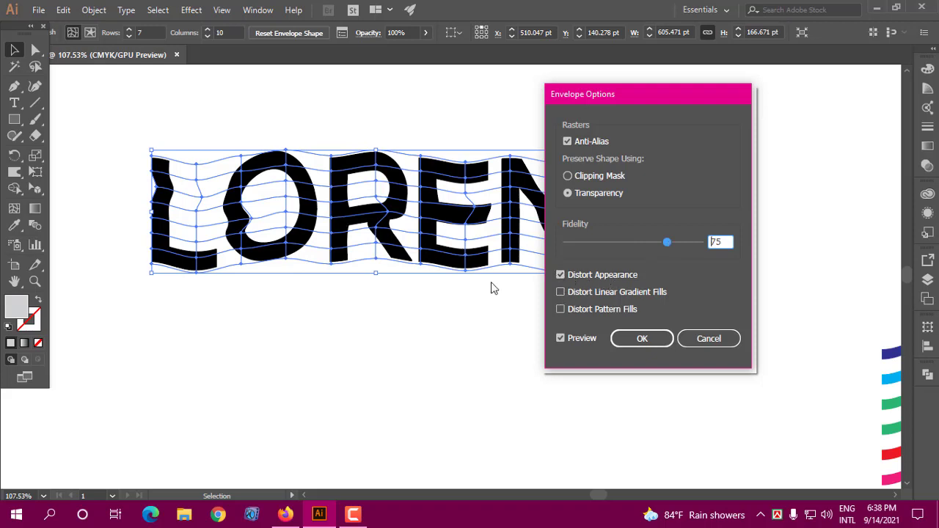
Step: Turn on distortion of linear gradient and pattern fills, set the fidelity to 73, and apply the envelope options
{"action": "left_click", "coordinate": [561, 293]}
{"action": "left_click", "coordinate": [560, 308]}
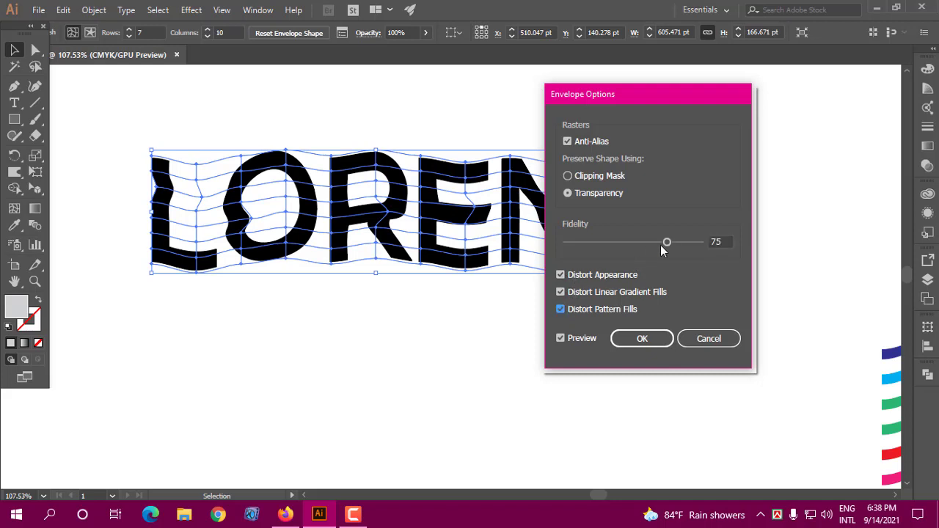
{"action": "left_click_drag", "start_coordinate": [666, 245], "coordinate": [664, 248]}
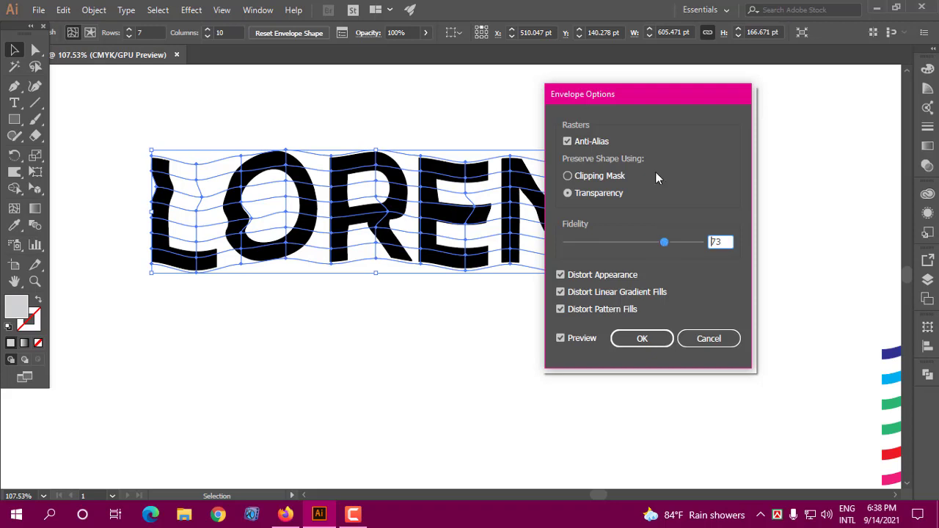
{"action": "left_click_drag", "start_coordinate": [637, 99], "coordinate": [678, 90]}
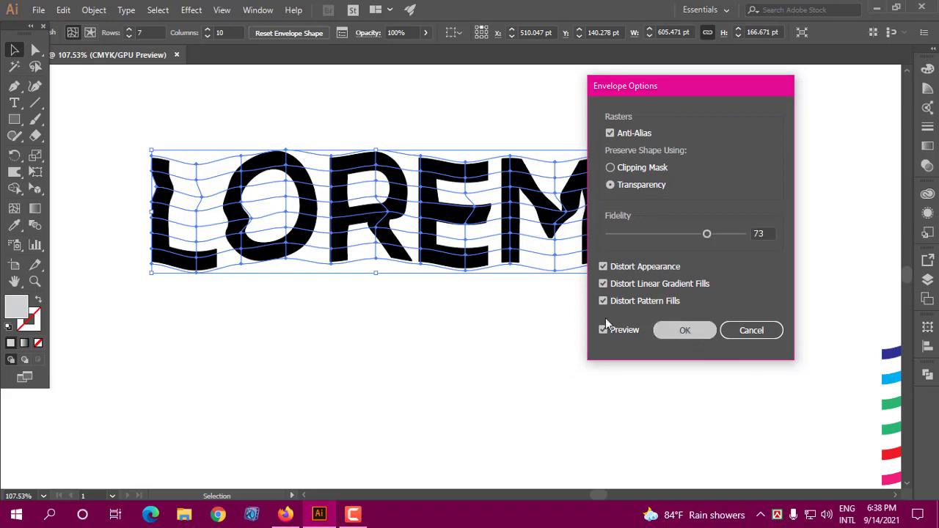
{"action": "key", "text": "Return"}
Step: Move the LOREM envelope further up and left, switch to editing its contents, and fill the text with CMYK Red
{"action": "left_click_drag", "start_coordinate": [375, 185], "coordinate": [356, 175]}
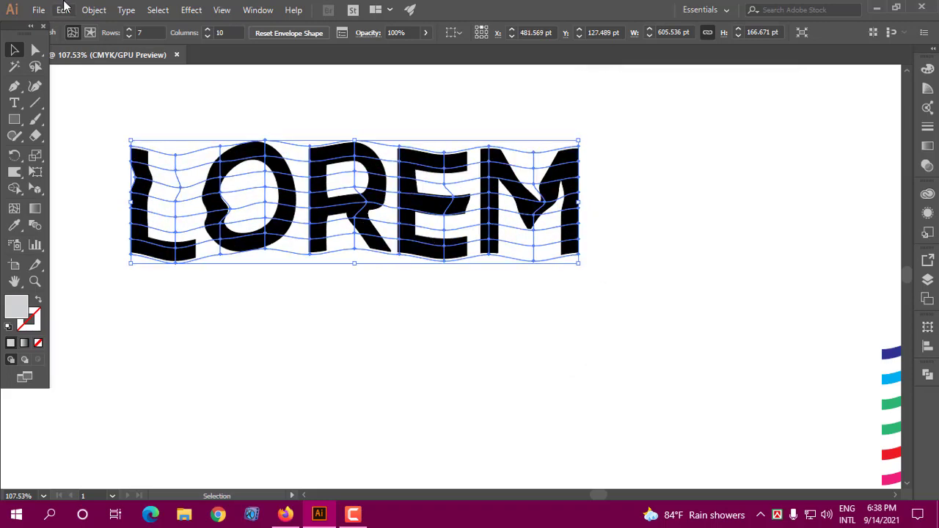
{"action": "left_click", "coordinate": [92, 33]}
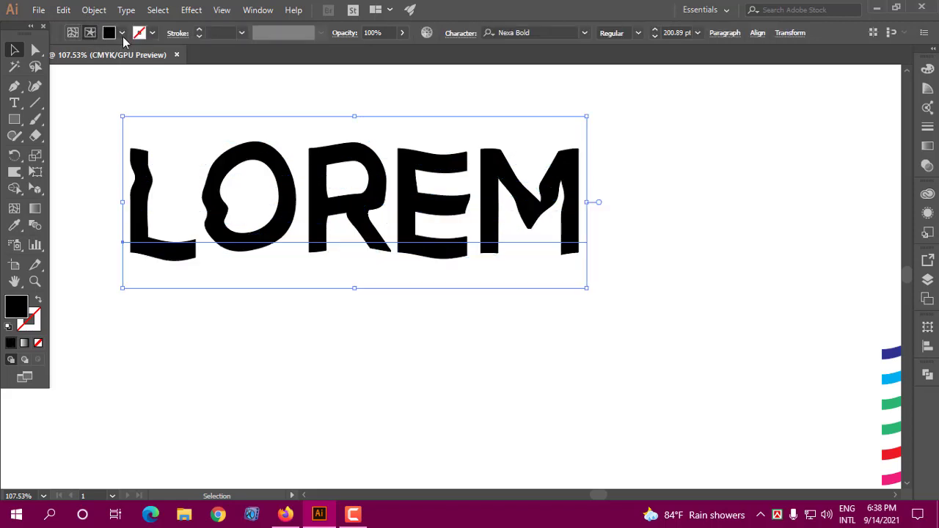
{"action": "left_click", "coordinate": [122, 34]}
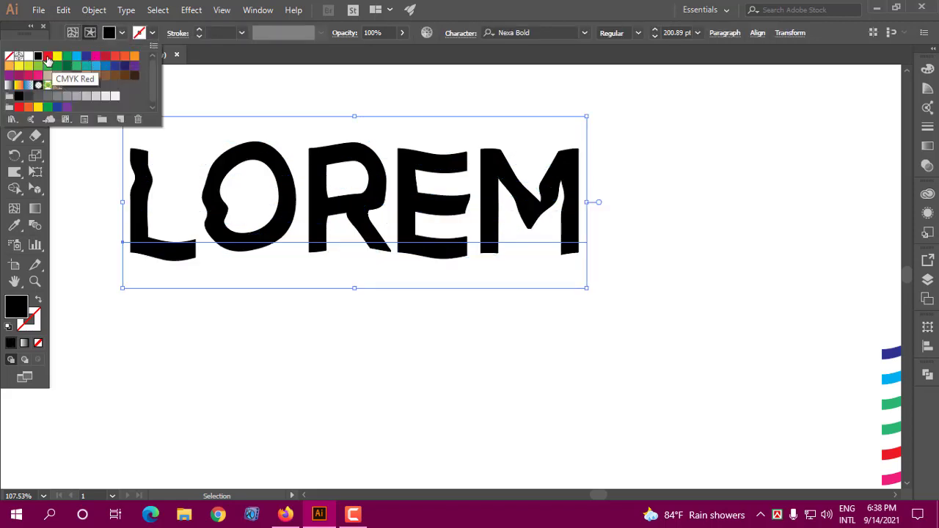
{"action": "left_click", "coordinate": [47, 56]}
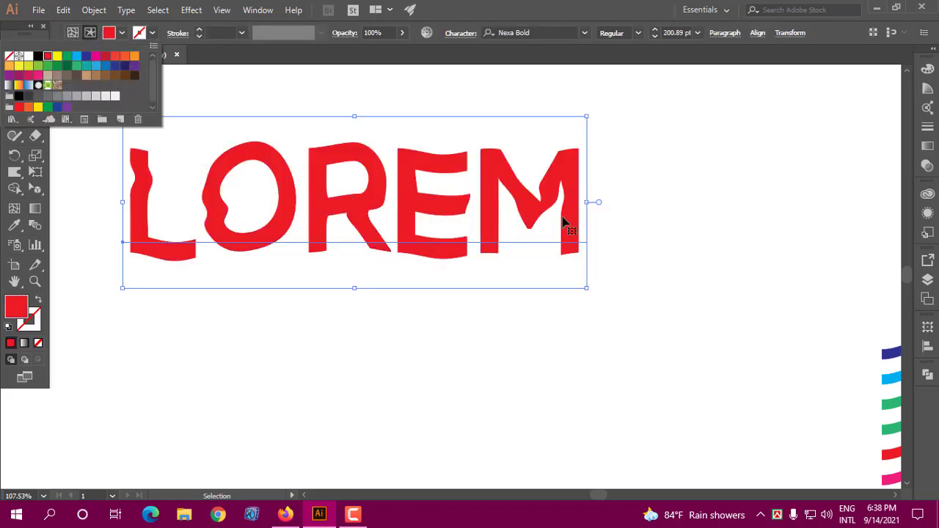
Step: Show the LOREM envelope's mesh settings and set the mesh rows to 8
{"action": "left_click", "coordinate": [73, 33]}
{"action": "left_click", "coordinate": [73, 33]}
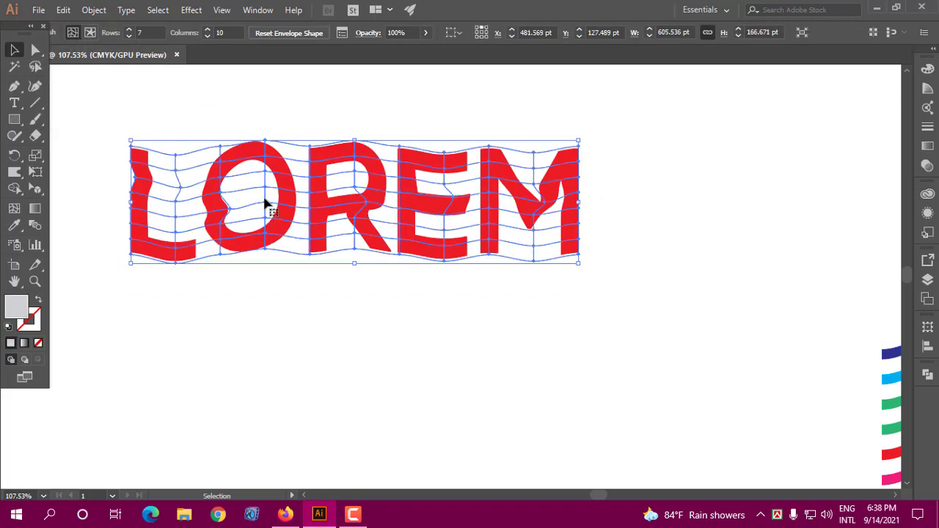
{"action": "left_click", "coordinate": [151, 32]}
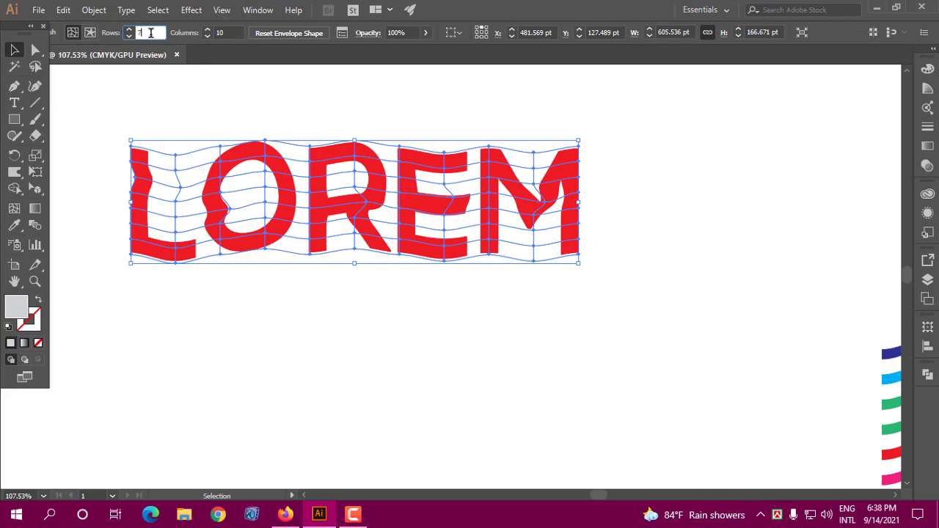
{"action": "key", "text": "Tab"}
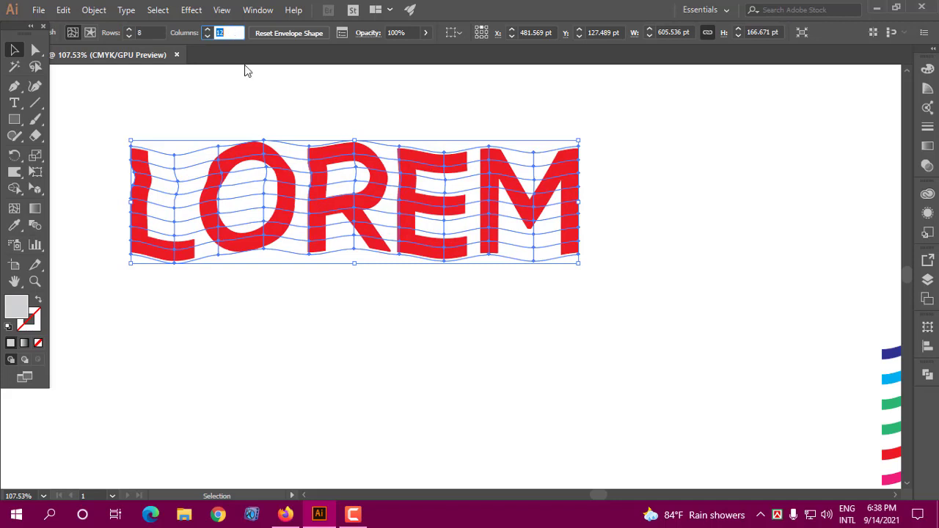
Step: Set the LOREM envelope mesh to 12 columns and reset the envelope shape
{"action": "key", "text": "Return"}
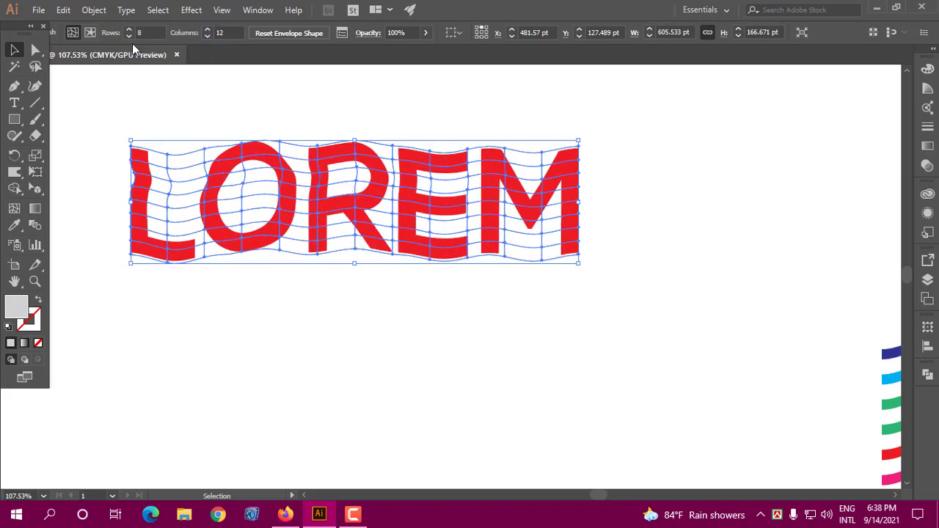
{"action": "left_click", "coordinate": [290, 35]}
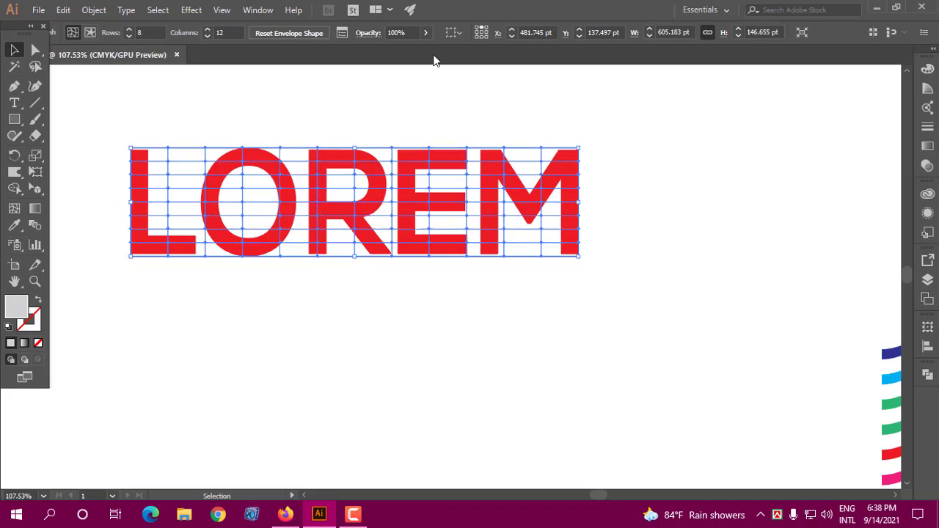
Step: Reduce the LOREM envelope's opacity to 86% and view its Envelope Options without changing them
{"action": "left_click", "coordinate": [426, 33]}
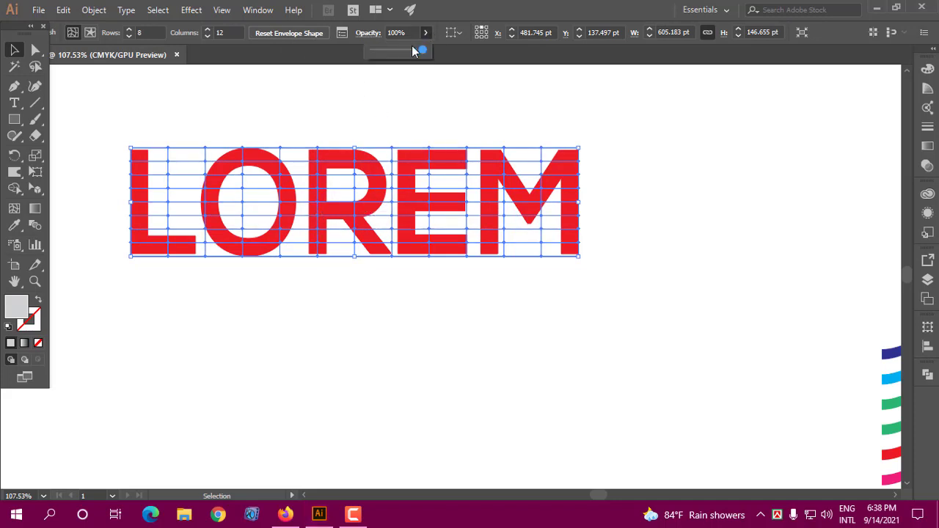
{"action": "left_click_drag", "start_coordinate": [399, 51], "coordinate": [389, 50]}
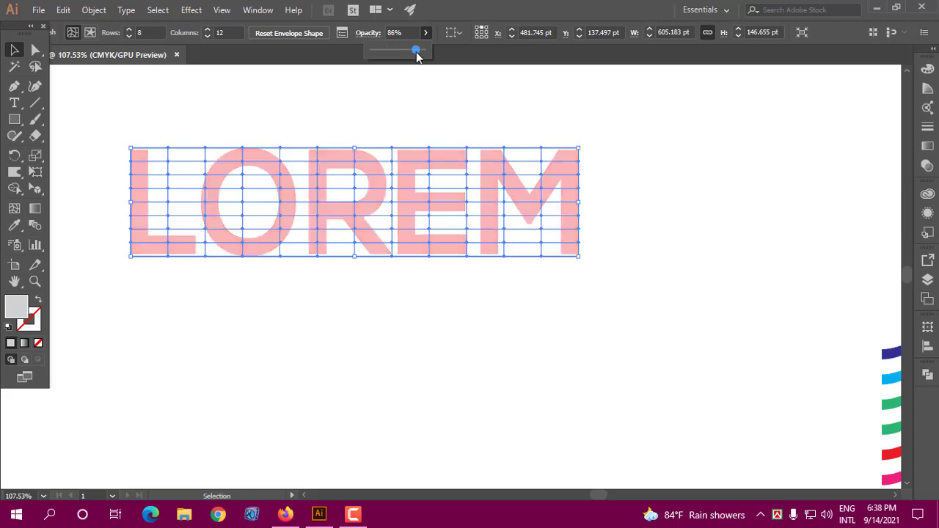
{"action": "left_click", "coordinate": [343, 35]}
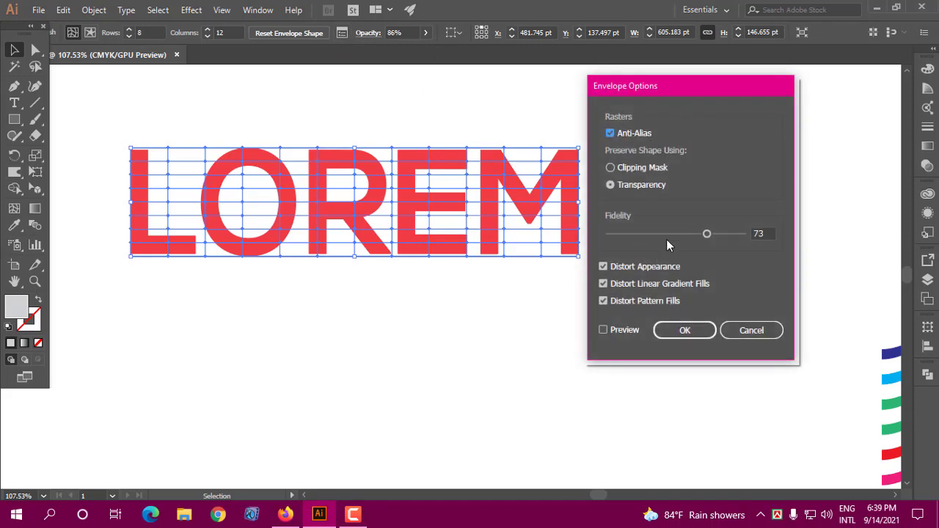
{"action": "left_click_drag", "start_coordinate": [676, 92], "coordinate": [705, 86]}
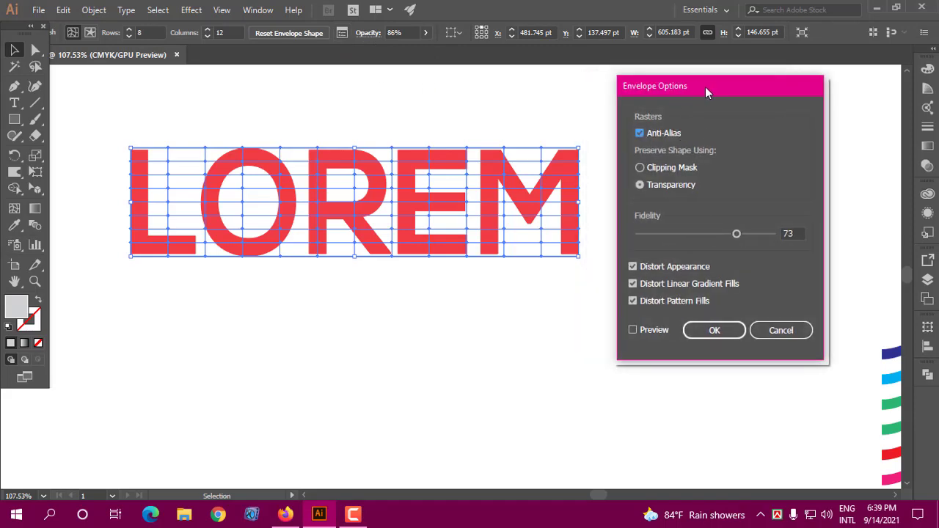
{"action": "left_click", "coordinate": [781, 331]}
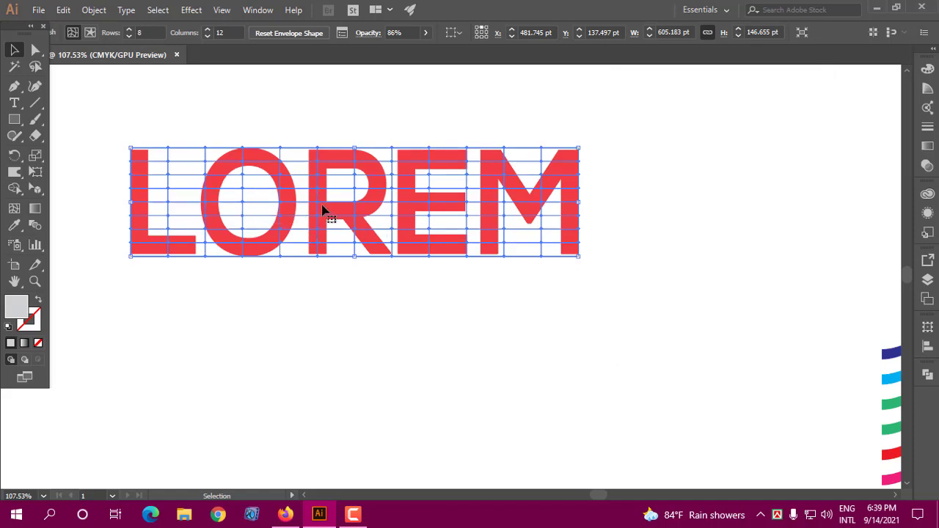
Step: Expand the LOREM envelope into plain paths, reposition the artwork and display its anchor points
{"action": "left_click_drag", "start_coordinate": [325, 215], "coordinate": [319, 207]}
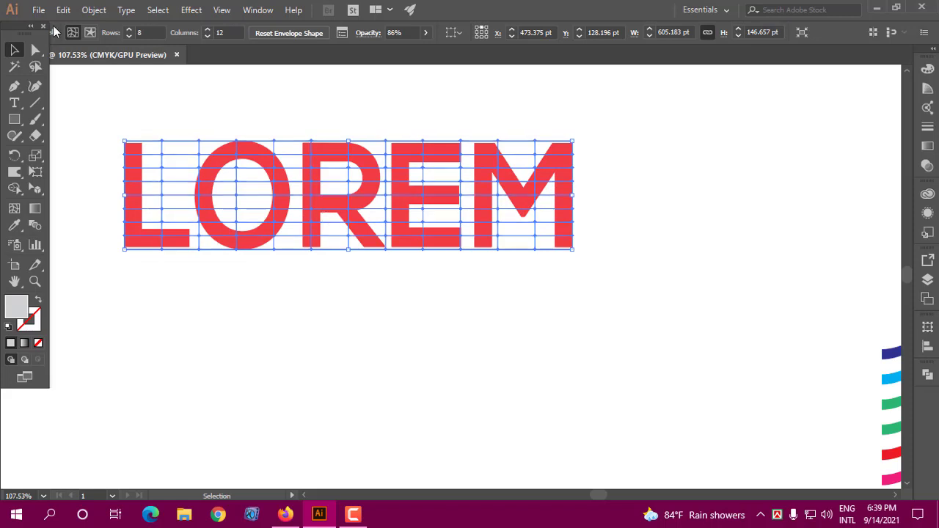
{"action": "left_click", "coordinate": [87, 12]}
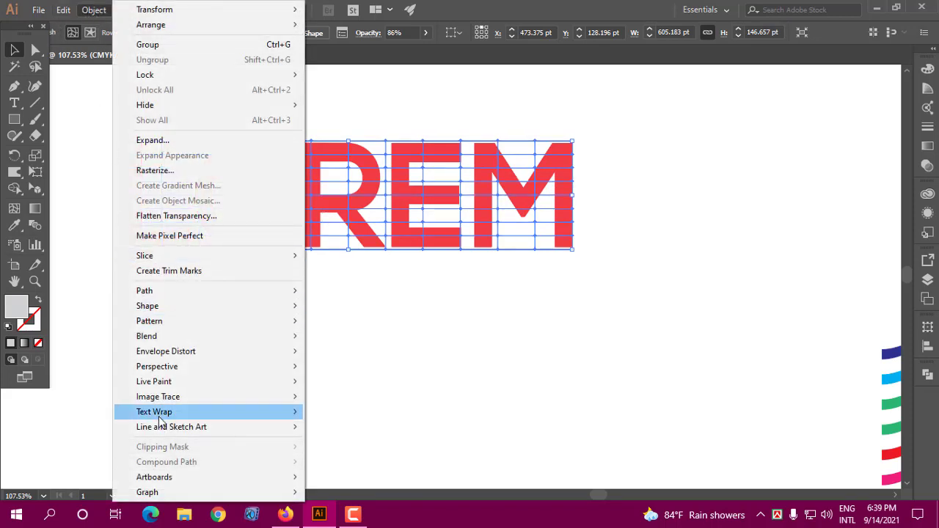
{"action": "mouse_move", "coordinate": [187, 352]}
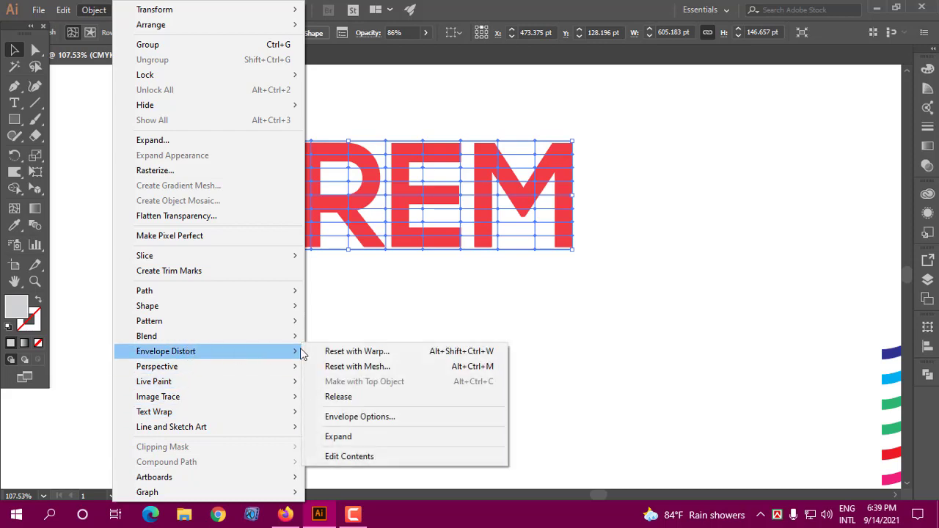
{"action": "left_click", "coordinate": [340, 438]}
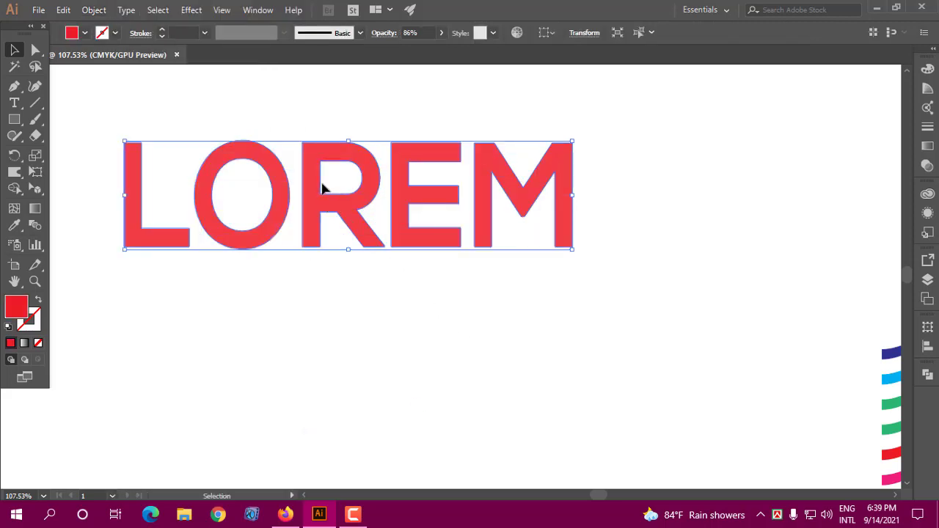
{"action": "left_click_drag", "start_coordinate": [306, 213], "coordinate": [303, 239]}
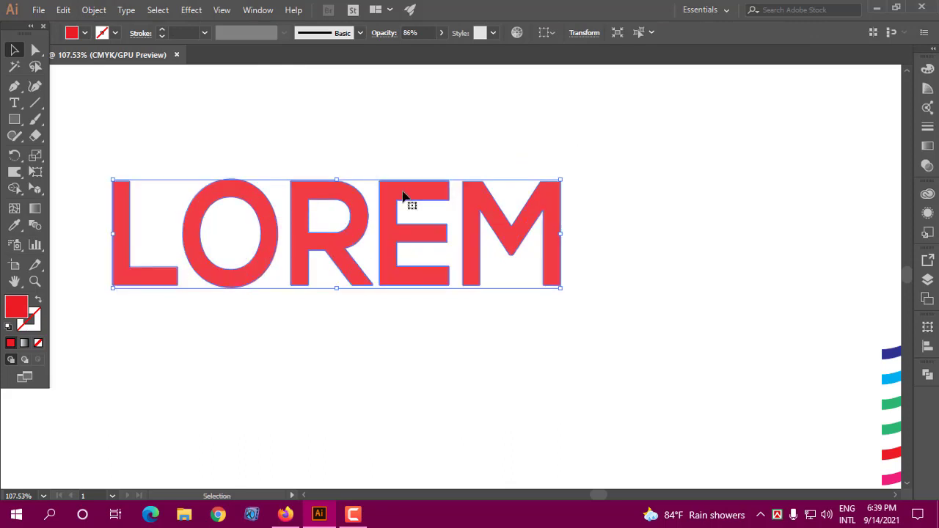
{"action": "key", "text": "a"}
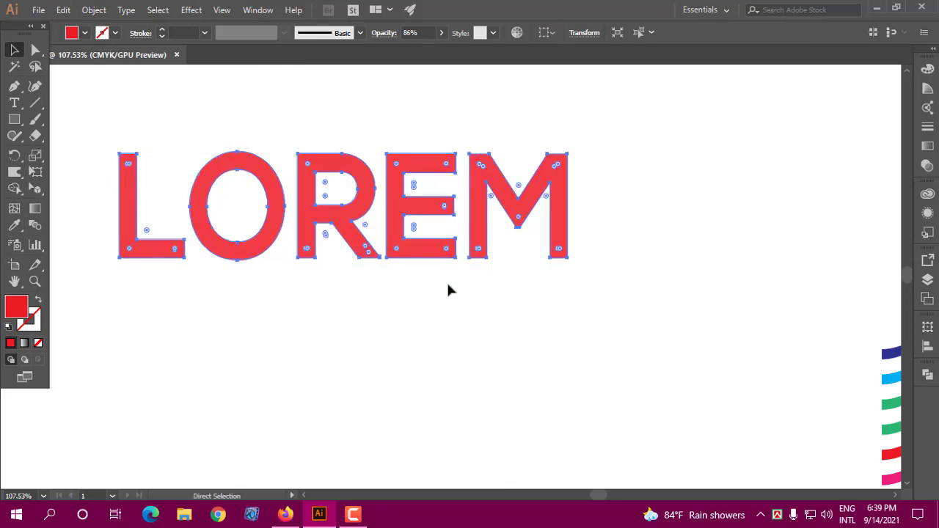
Step: Undo the envelope expansion, moves, opacity change, shape reset and column change on LOREM
{"action": "key", "text": "ctrl+z"}
{"action": "key", "text": "ctrl+z"}
{"action": "key", "text": "ctrl+z"}
{"action": "key", "text": "ctrl+z"}
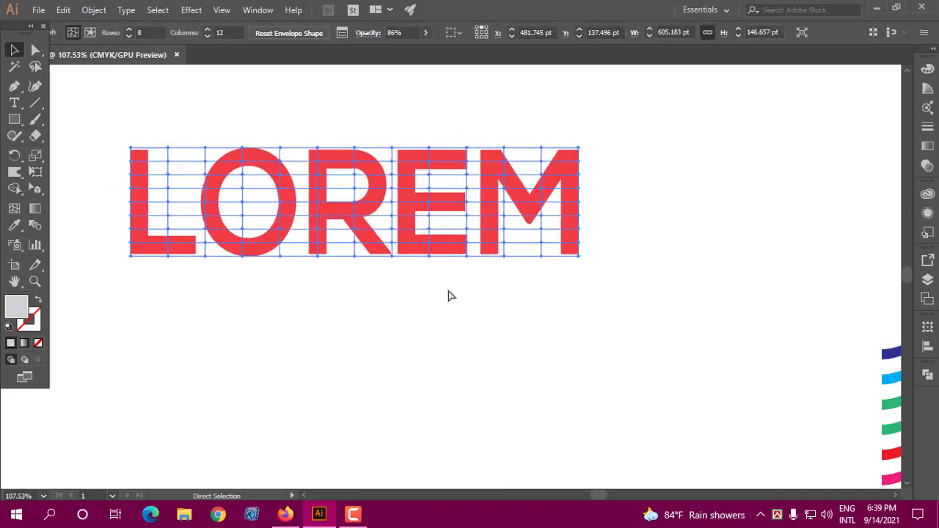
{"action": "key", "text": "ctrl+z"}
{"action": "key", "text": "ctrl+z"}
{"action": "key", "text": "ctrl+z"}
{"action": "key", "text": "ctrl+z"}
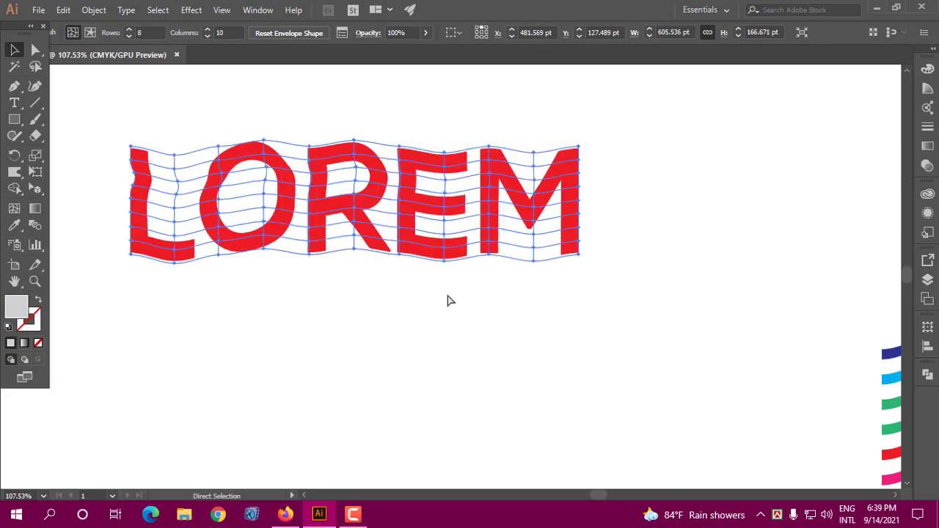
{"action": "key", "text": "ctrl+z"}
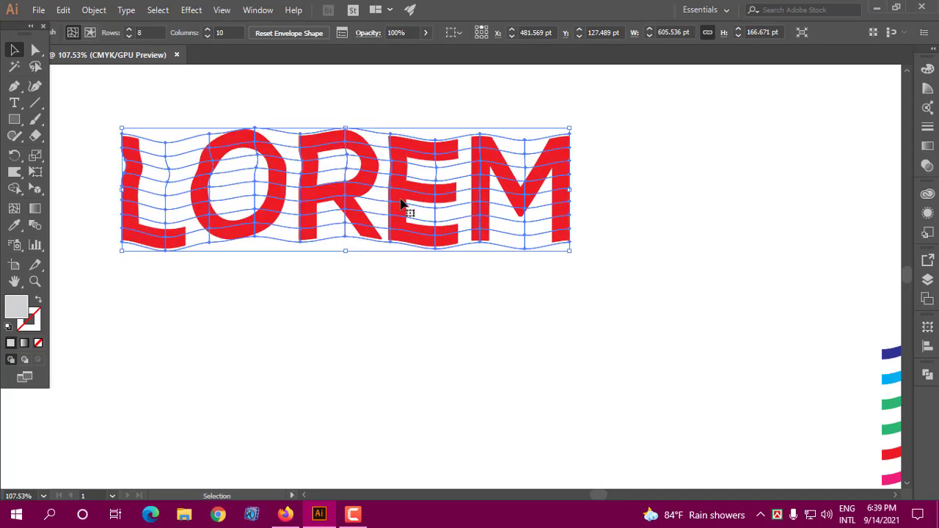
Step: Expand the wavy LOREM envelope mesh into plain paths and deselect the artwork
{"action": "left_click", "coordinate": [94, 10]}
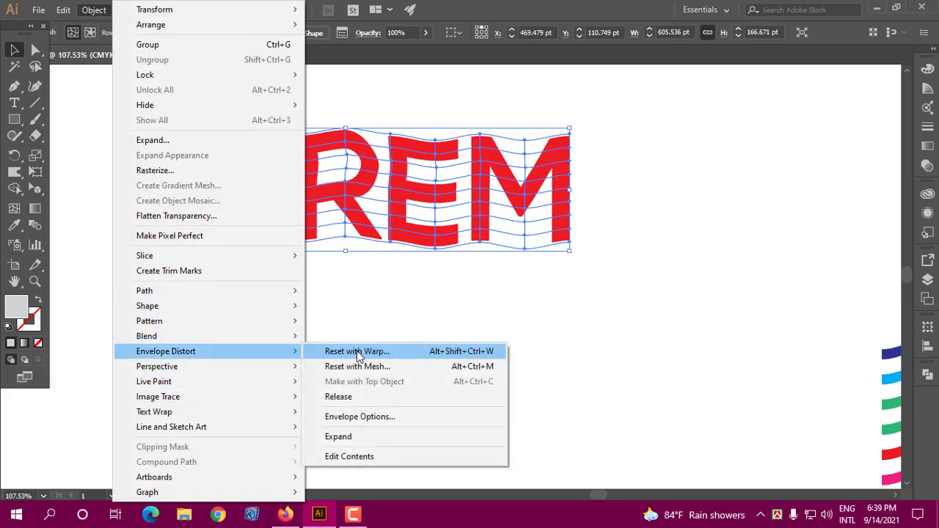
{"action": "left_click", "coordinate": [343, 440]}
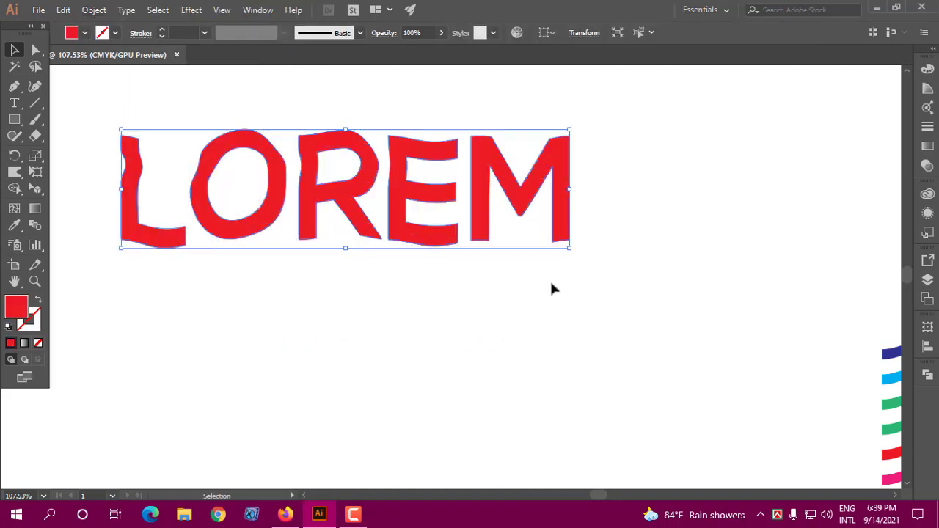
{"action": "left_click", "coordinate": [334, 270]}
{"action": "left_click", "coordinate": [272, 212]}
{"action": "right_click", "coordinate": [272, 201]}
{"action": "left_click", "coordinate": [604, 203]}
{"action": "left_click", "coordinate": [604, 203]}
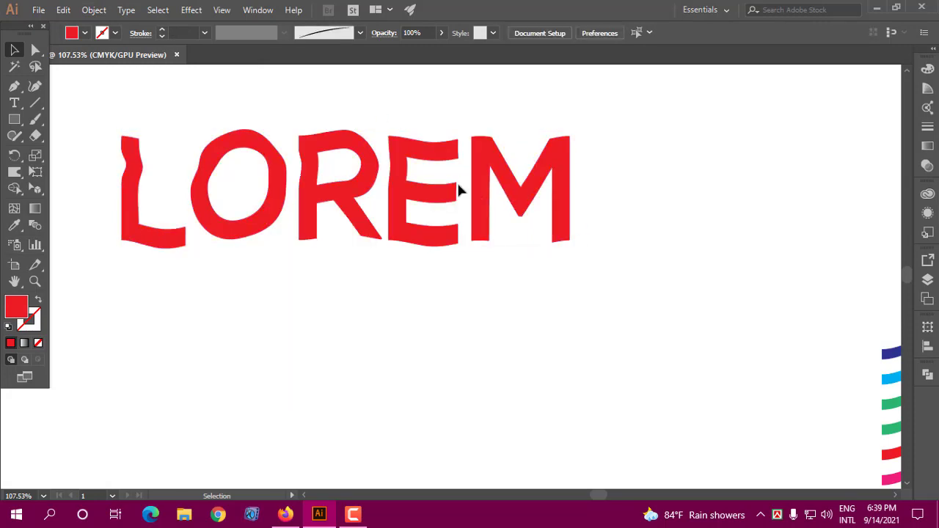
Step: Ungroup the expanded LOREM artwork twice to separate it into individual letters
{"action": "left_click", "coordinate": [443, 193]}
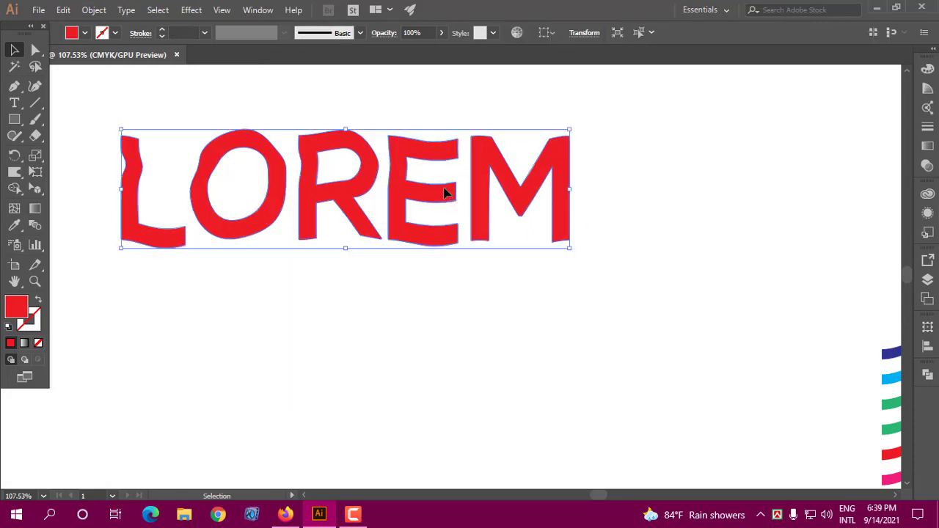
{"action": "right_click", "coordinate": [329, 196]}
{"action": "left_click", "coordinate": [368, 291]}
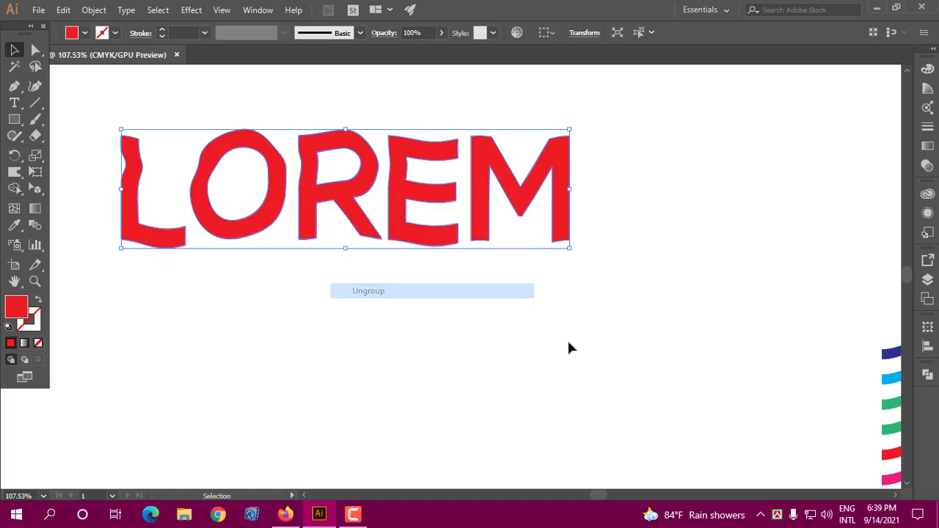
{"action": "left_click", "coordinate": [568, 206]}
{"action": "left_click_drag", "start_coordinate": [566, 207], "coordinate": [674, 196]}
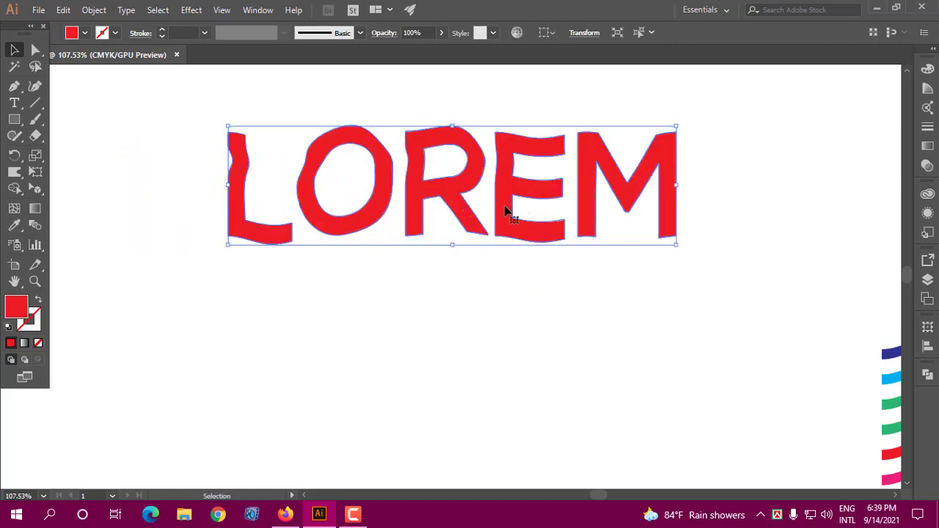
{"action": "left_click_drag", "start_coordinate": [507, 212], "coordinate": [415, 172]}
{"action": "right_click", "coordinate": [416, 171]}
{"action": "left_click", "coordinate": [488, 269]}
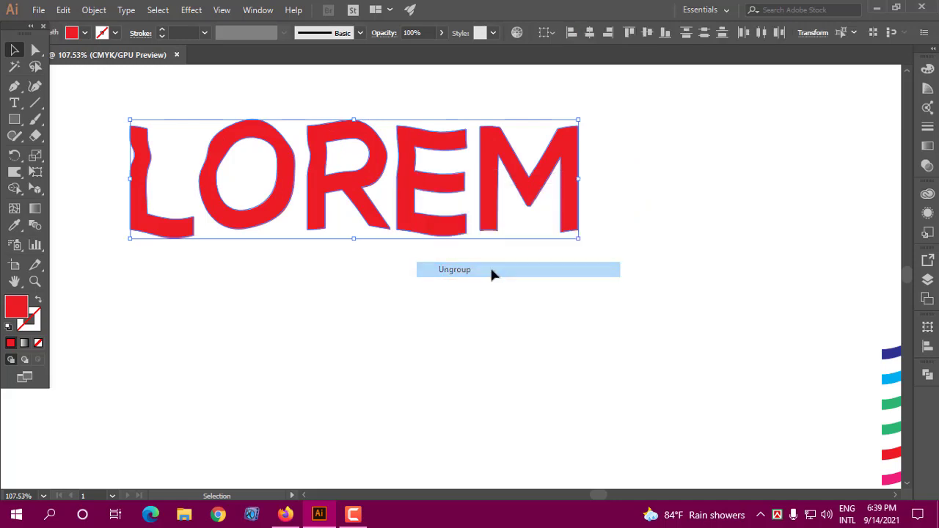
Step: Move the M, E, R and O letters individually away from their places in the word
{"action": "left_click", "coordinate": [513, 232]}
{"action": "left_click_drag", "start_coordinate": [522, 183], "coordinate": [618, 184]}
{"action": "left_click_drag", "start_coordinate": [422, 179], "coordinate": [443, 264]}
{"action": "left_click_drag", "start_coordinate": [360, 188], "coordinate": [401, 157]}
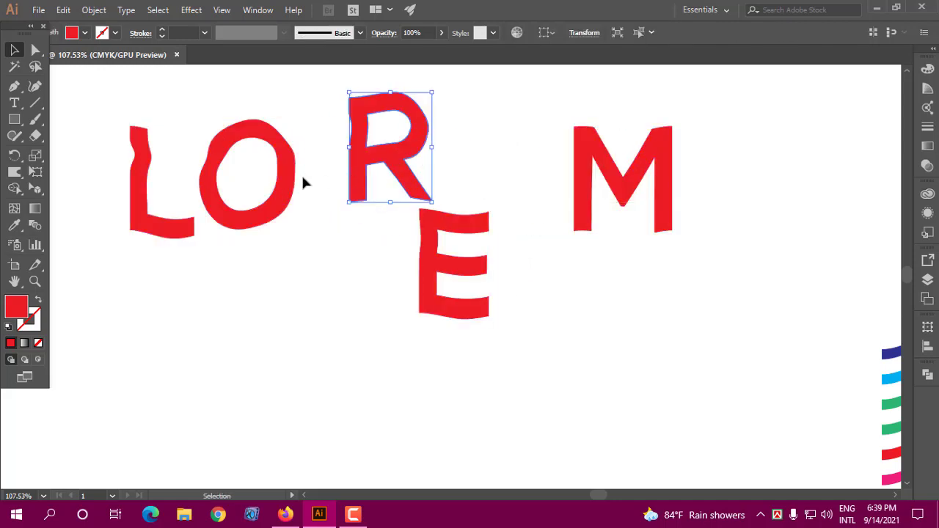
{"action": "left_click_drag", "start_coordinate": [269, 191], "coordinate": [259, 236]}
{"action": "left_click", "coordinate": [173, 216]}
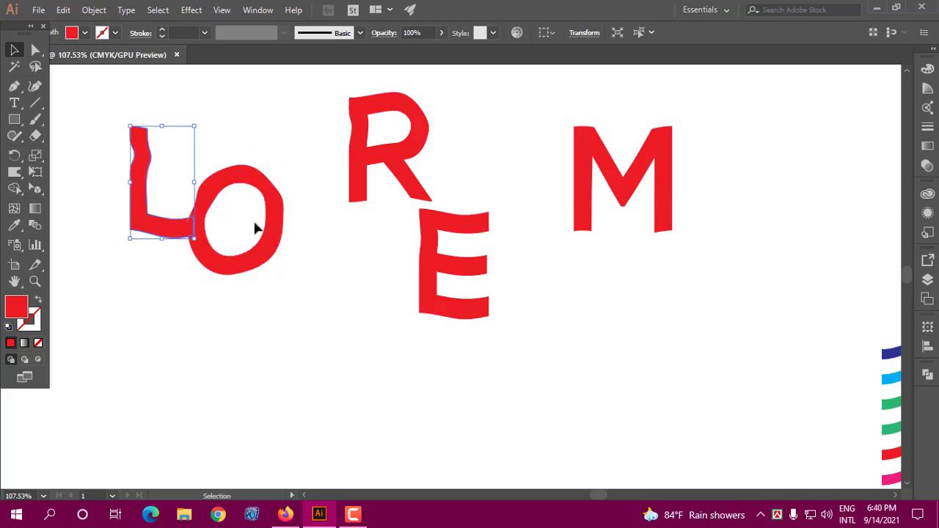
{"action": "left_click", "coordinate": [258, 199]}
{"action": "left_click_drag", "start_coordinate": [266, 190], "coordinate": [288, 154]}
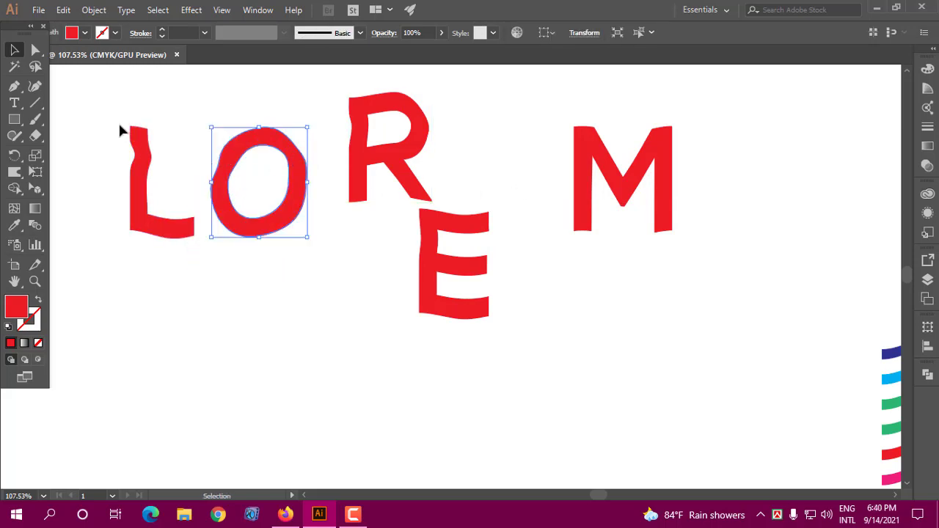
Step: Undo back to the unexpanded LOREM envelope and move it to about X 474 pt, Y 116 pt
{"action": "key", "text": "a"}
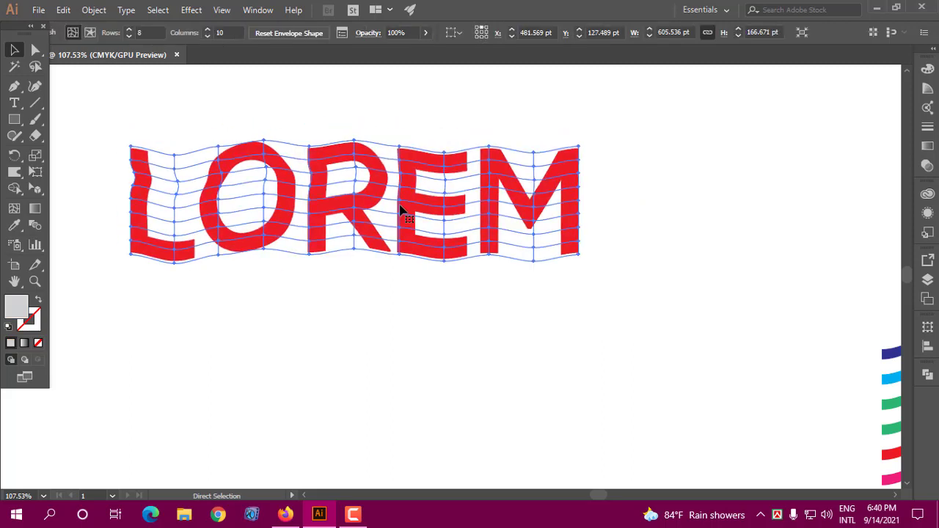
{"action": "key", "text": "v"}
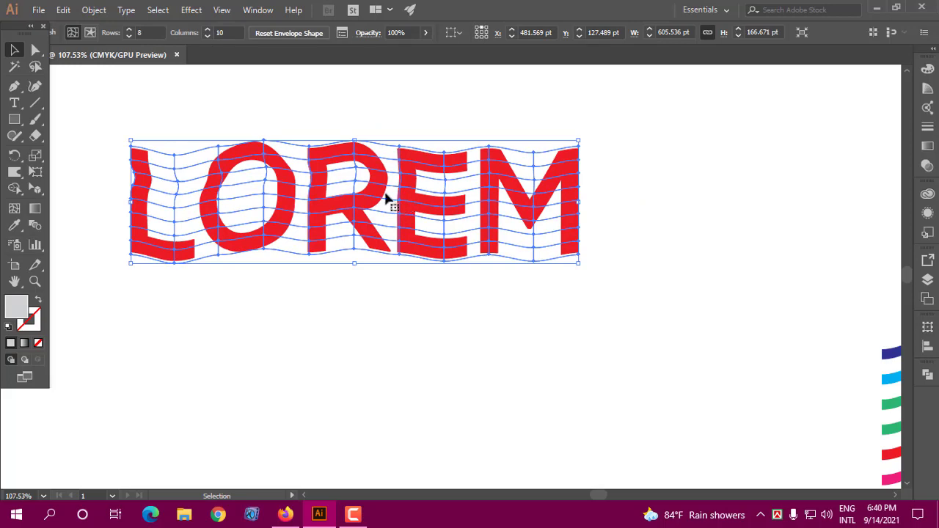
{"action": "left_click_drag", "start_coordinate": [386, 199], "coordinate": [381, 190]}
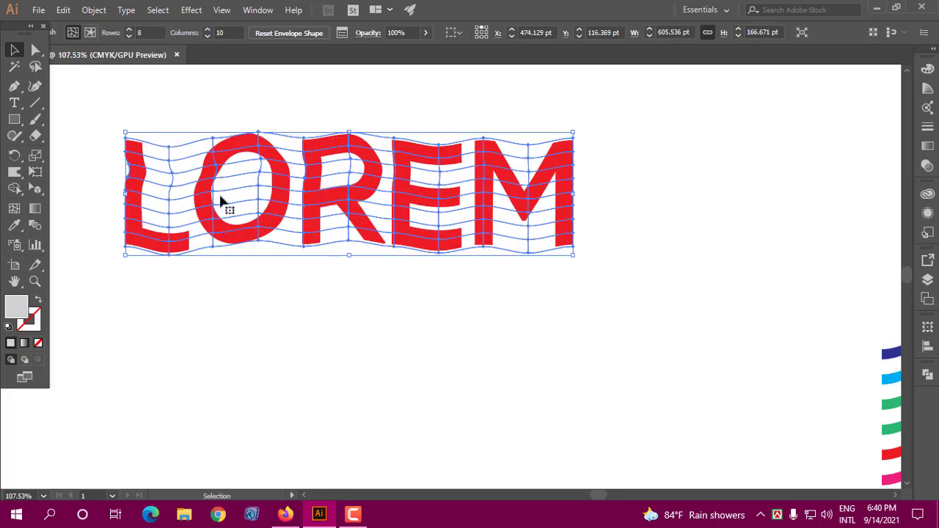
{"action": "left_click", "coordinate": [93, 11]}
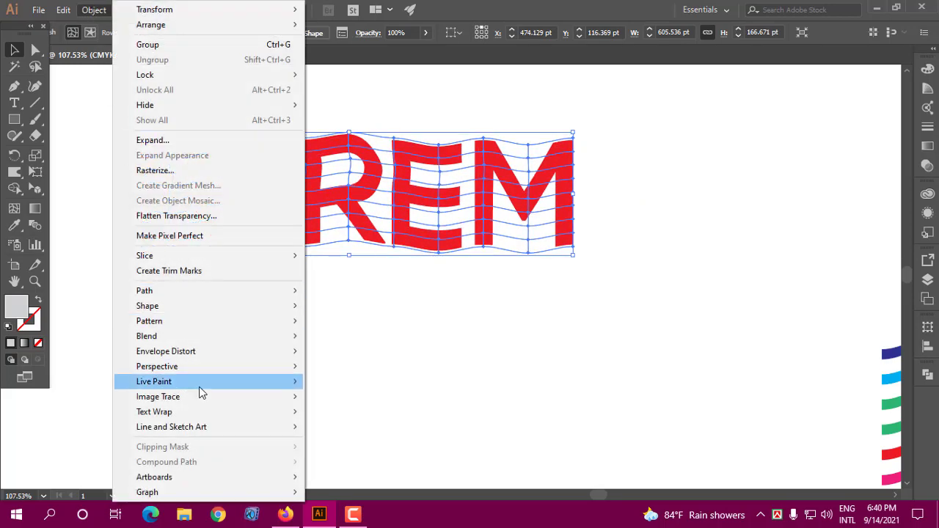
{"action": "mouse_move", "coordinate": [180, 353]}
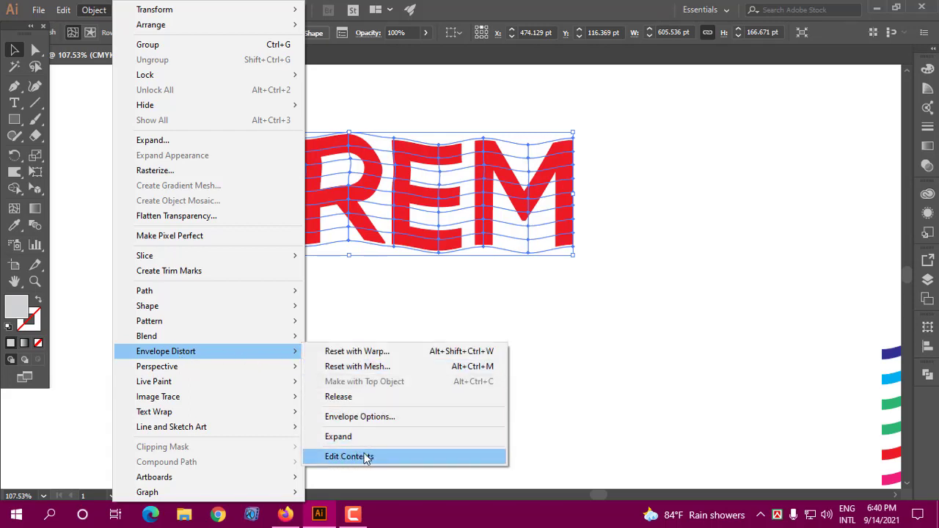
{"action": "left_click", "coordinate": [106, 69]}
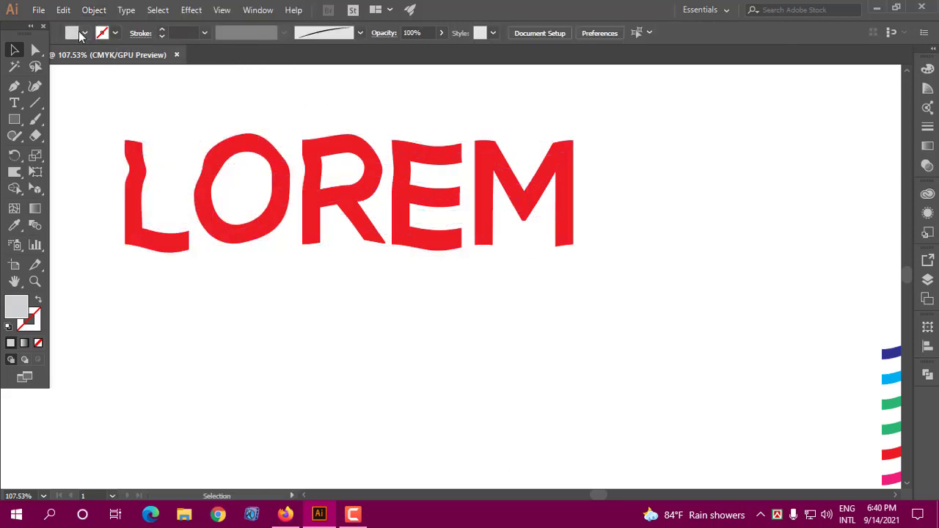
Step: Open the contents of the wavy LOREM envelope for editing and move the word lower on the artboard
{"action": "left_click", "coordinate": [220, 160]}
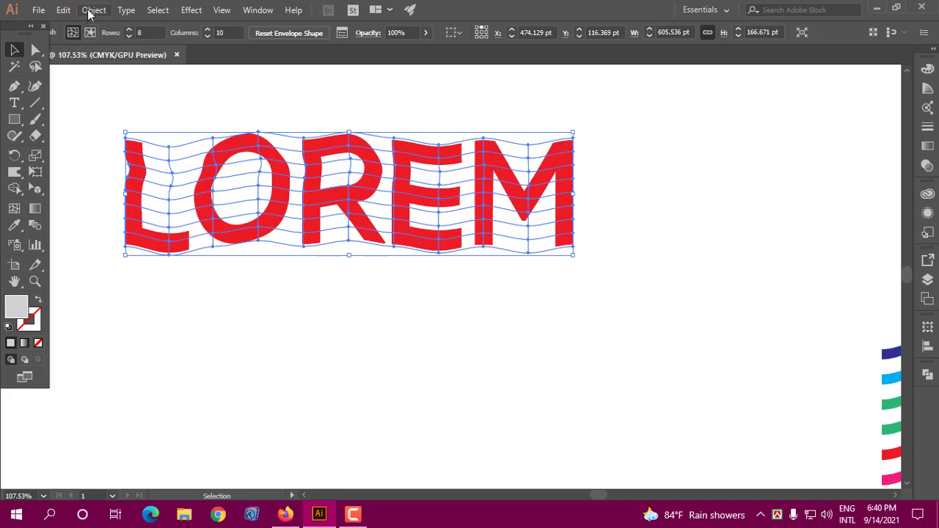
{"action": "left_click", "coordinate": [90, 10]}
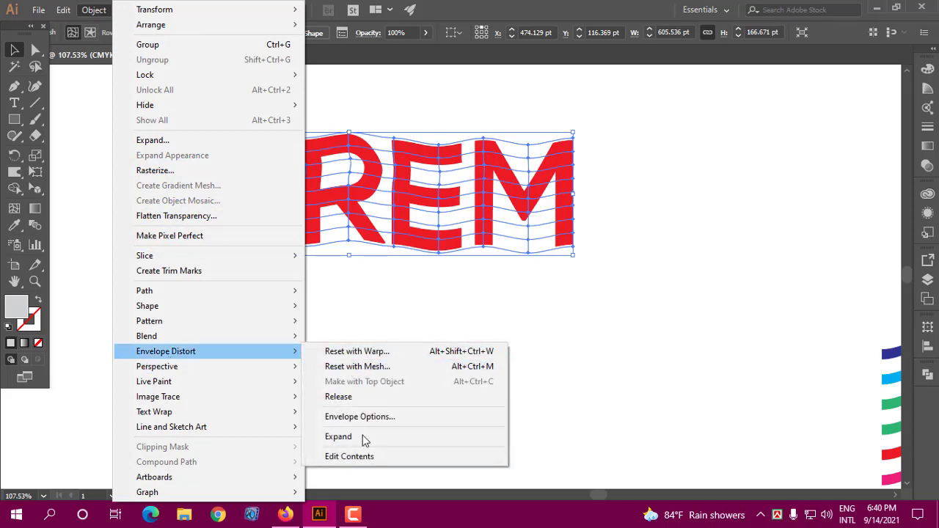
{"action": "left_click", "coordinate": [346, 457]}
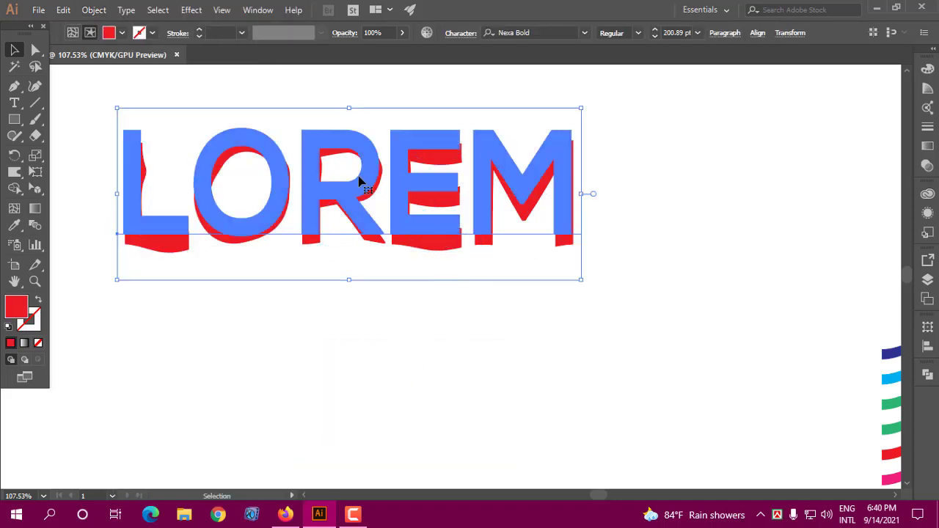
{"action": "left_click_drag", "start_coordinate": [360, 183], "coordinate": [360, 250]}
Step: Replace the text LOREM inside the envelope with GPPF
{"action": "left_click", "coordinate": [12, 103]}
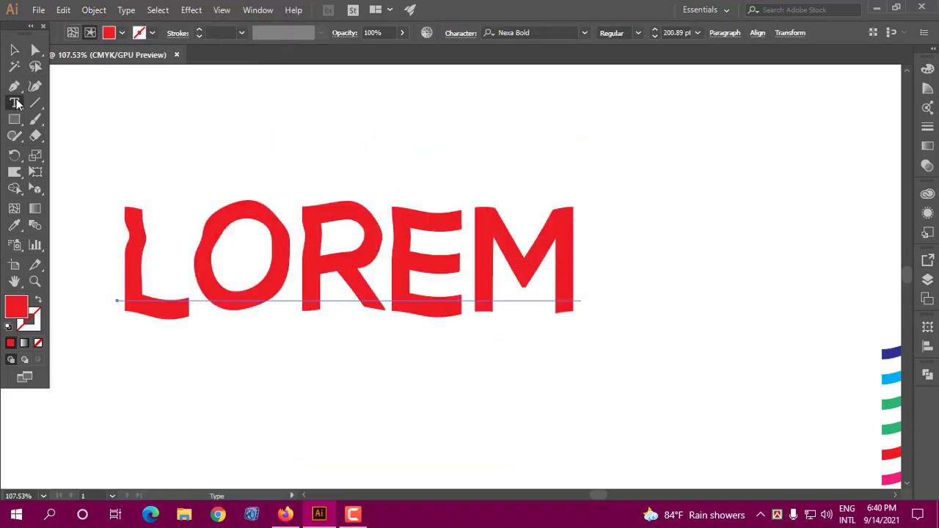
{"action": "double_click", "coordinate": [128, 229]}
{"action": "left_click_drag", "start_coordinate": [133, 257], "coordinate": [443, 286]}
{"action": "left_click", "coordinate": [570, 266]}
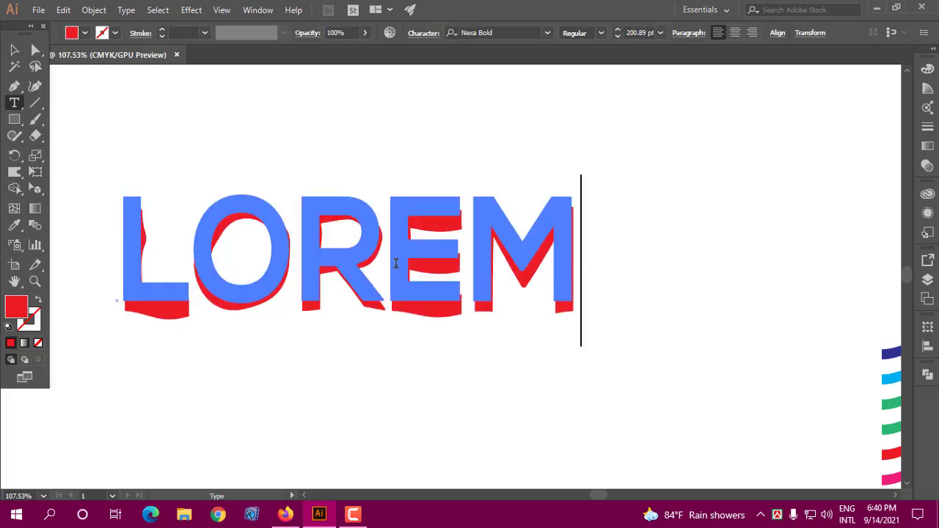
{"action": "key", "text": "BackSpace"}
{"action": "key", "text": "BackSpace"}
{"action": "key", "text": "BackSpace"}
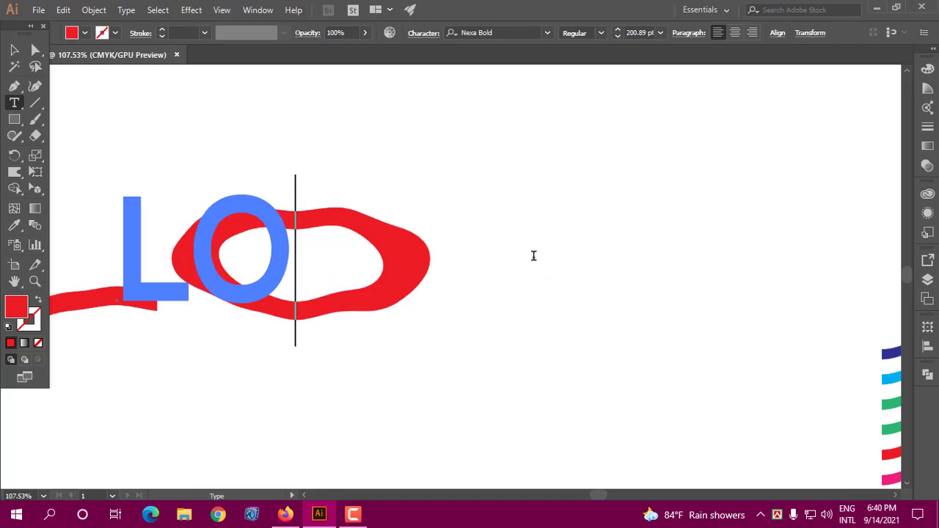
{"action": "key", "text": "BackSpace"}
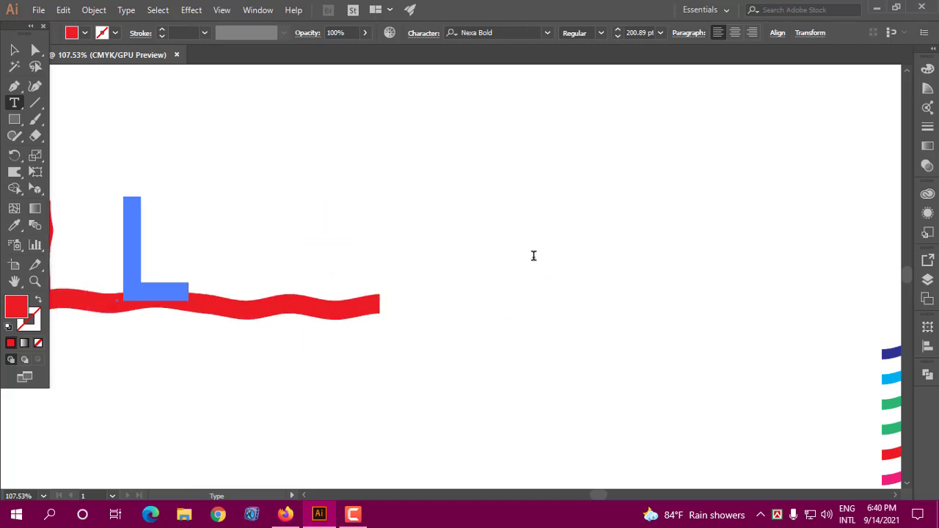
{"action": "key", "text": "BackSpace"}
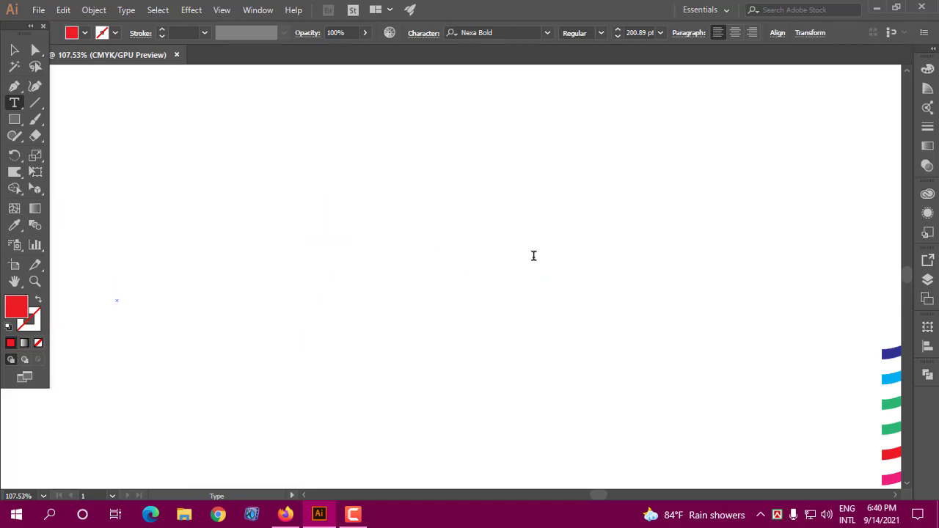
{"action": "type", "text": "GPPF"}
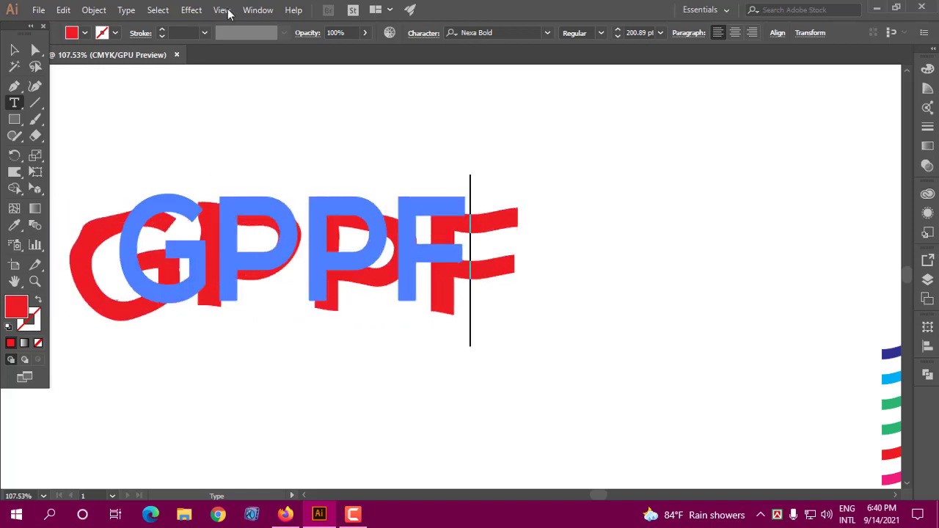
Step: Finish the text edit, return to editing the envelope, and move the GPPF artwork to about X 448 pt, Y 147 pt
{"action": "key", "text": "Escape"}
{"action": "left_click_drag", "start_coordinate": [394, 242], "coordinate": [428, 182]}
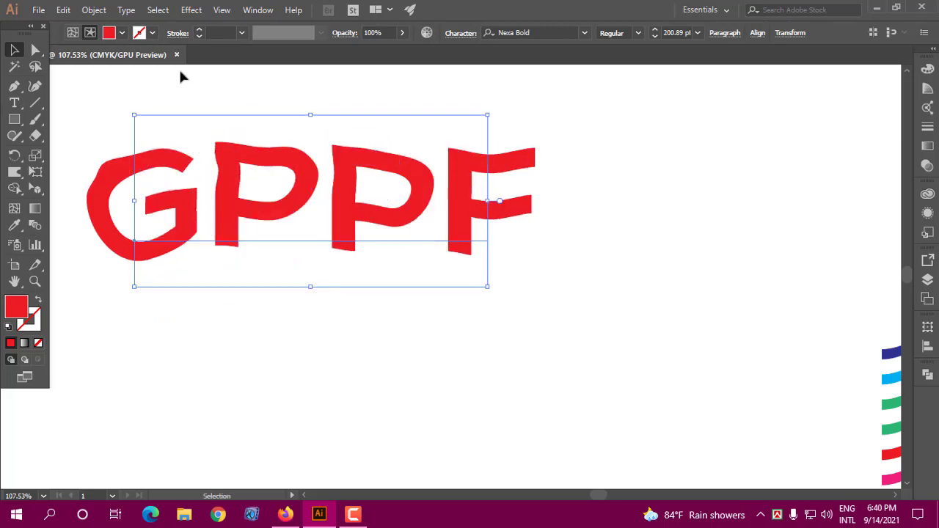
{"action": "left_click", "coordinate": [74, 33]}
{"action": "left_click", "coordinate": [573, 233]}
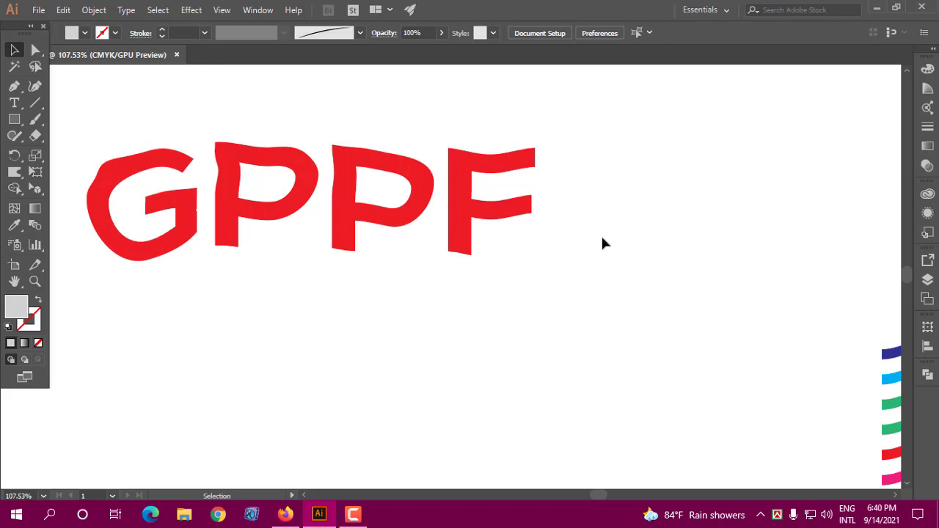
{"action": "left_click_drag", "start_coordinate": [486, 195], "coordinate": [504, 190]}
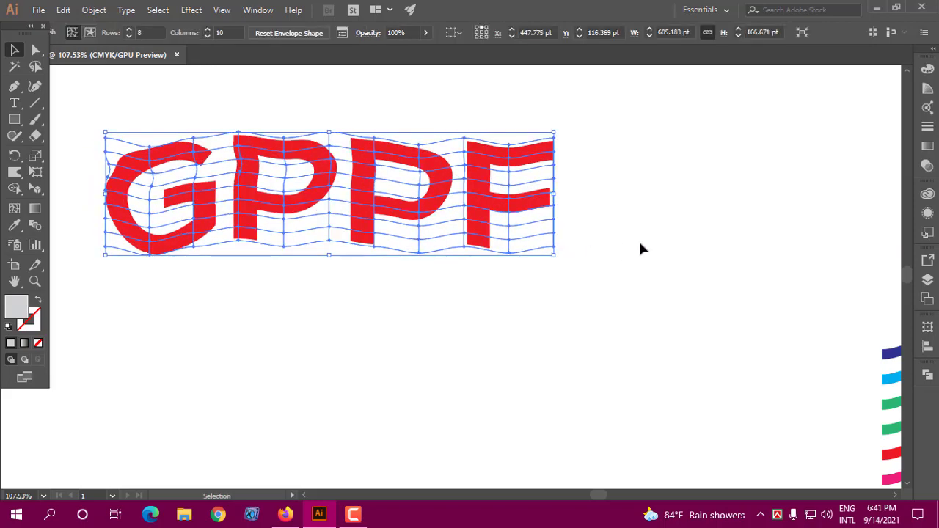
{"action": "left_click_drag", "start_coordinate": [436, 226], "coordinate": [436, 249]}
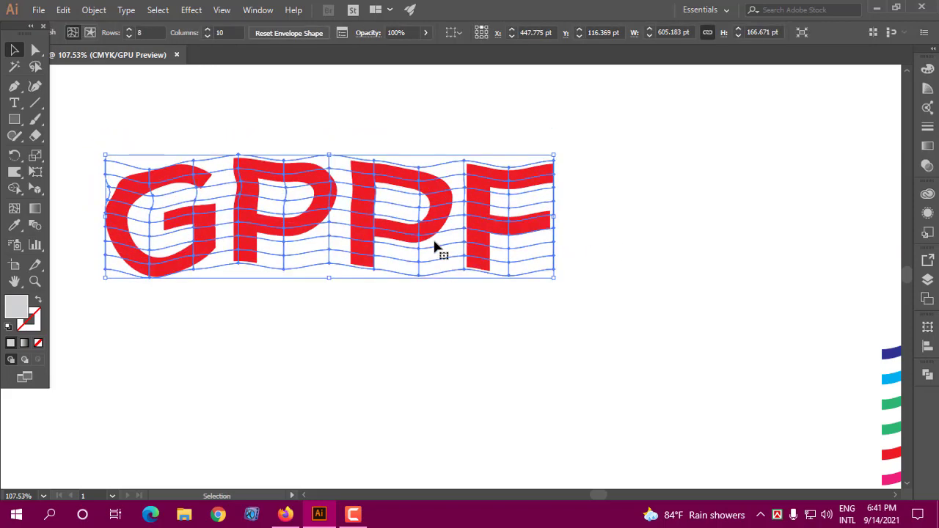
Step: Delete the GPPF envelope from the artboard
{"action": "left_click", "coordinate": [94, 10]}
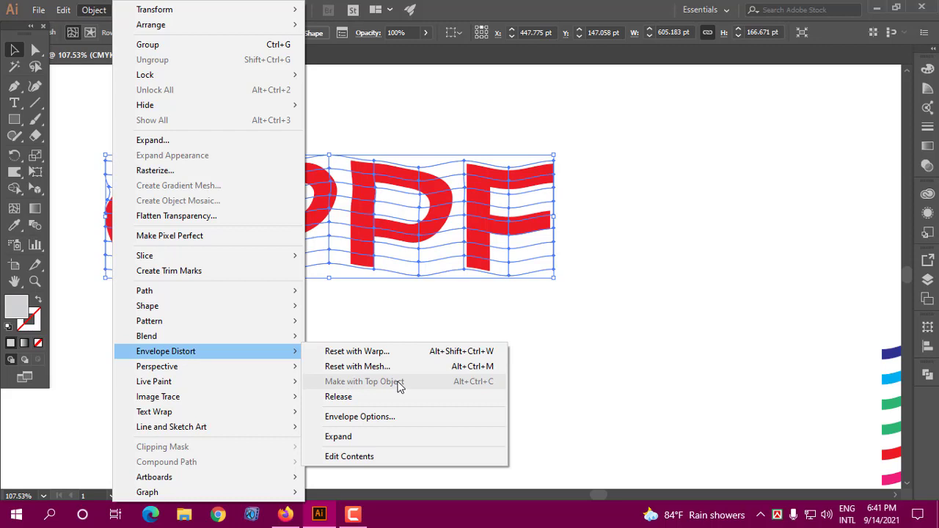
{"action": "left_click", "coordinate": [464, 170]}
{"action": "key", "text": "Delete"}
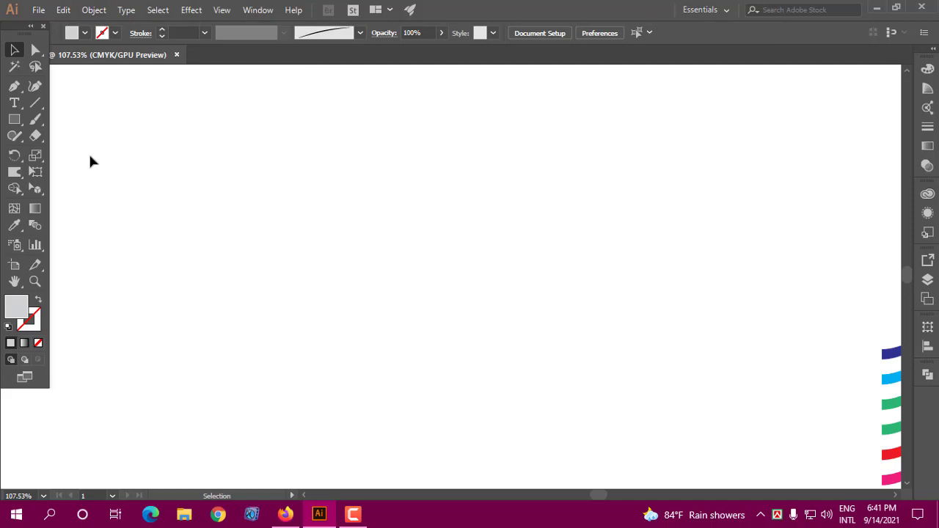
Step: Draw a wide rectangle in the upper part of the artboard and fill it with black
{"action": "left_click", "coordinate": [14, 119]}
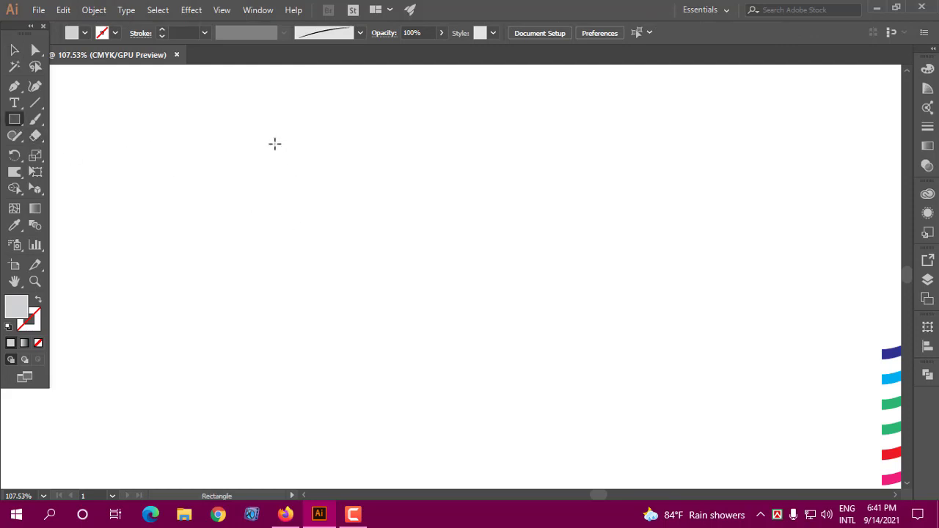
{"action": "left_click_drag", "start_coordinate": [242, 140], "coordinate": [425, 201]}
{"action": "left_click", "coordinate": [84, 33]}
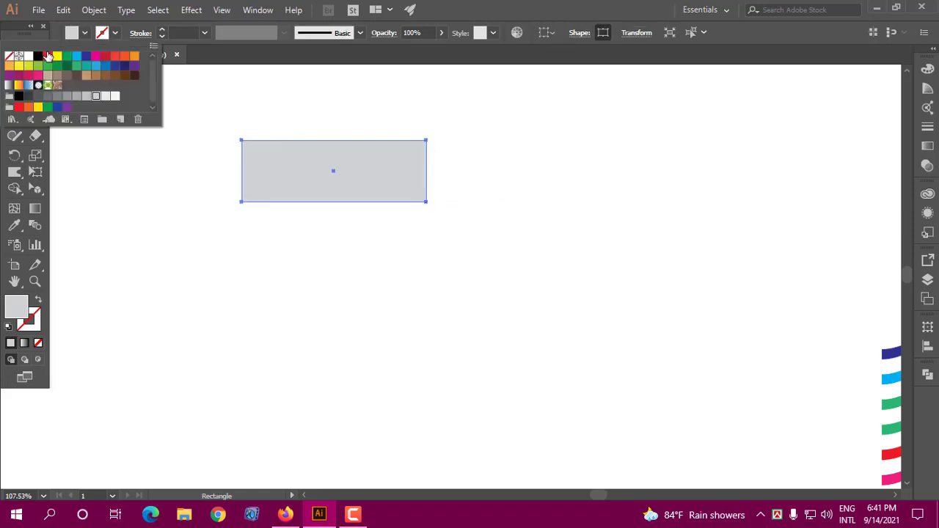
{"action": "left_click", "coordinate": [38, 57]}
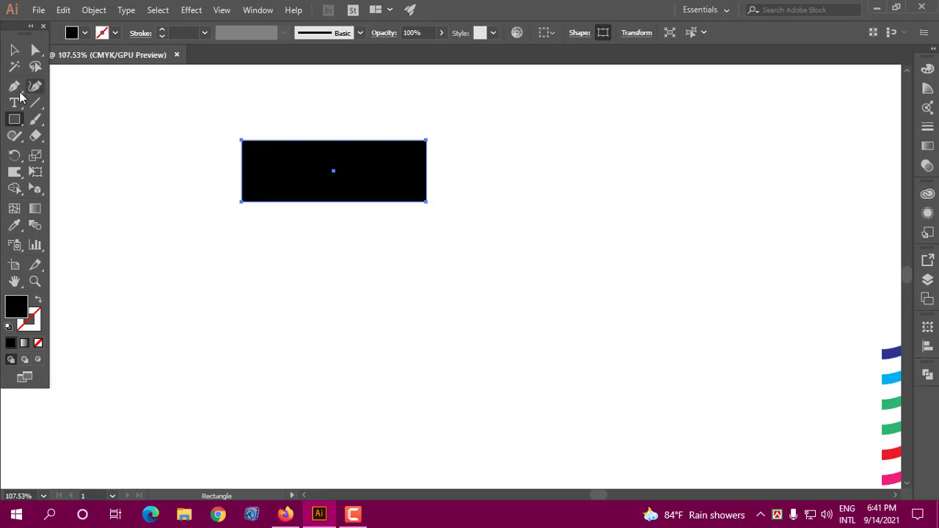
Step: Draw a black circle about 430 pt in diameter, centred on the midpoint of the rectangle's lower edge
{"action": "left_click", "coordinate": [15, 119]}
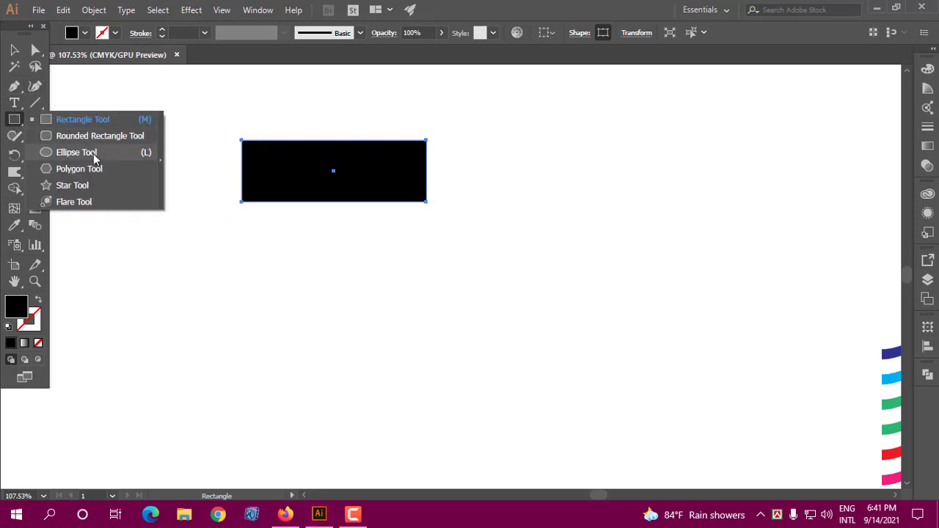
{"action": "left_click", "coordinate": [94, 154]}
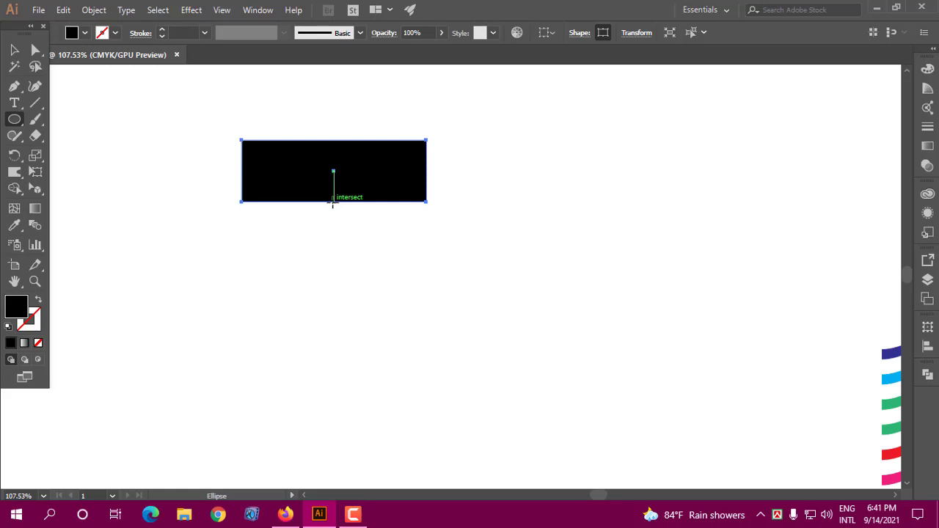
{"action": "left_click_drag", "start_coordinate": [333, 203], "coordinate": [496, 279]}
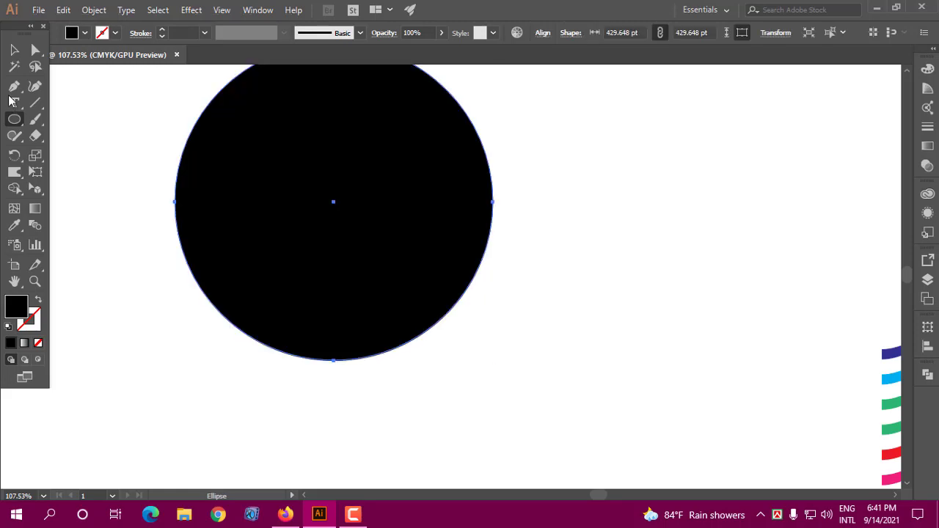
Step: Move the circle down until only its top overlaps the rectangle and enlarge it to about 472 pt in diameter
{"action": "left_click", "coordinate": [14, 49]}
{"action": "left_click", "coordinate": [548, 195]}
{"action": "left_click_drag", "start_coordinate": [476, 195], "coordinate": [471, 313]}
{"action": "left_click_drag", "start_coordinate": [513, 116], "coordinate": [316, 258]}
{"action": "left_click", "coordinate": [586, 266]}
{"action": "left_click_drag", "start_coordinate": [352, 314], "coordinate": [353, 319]}
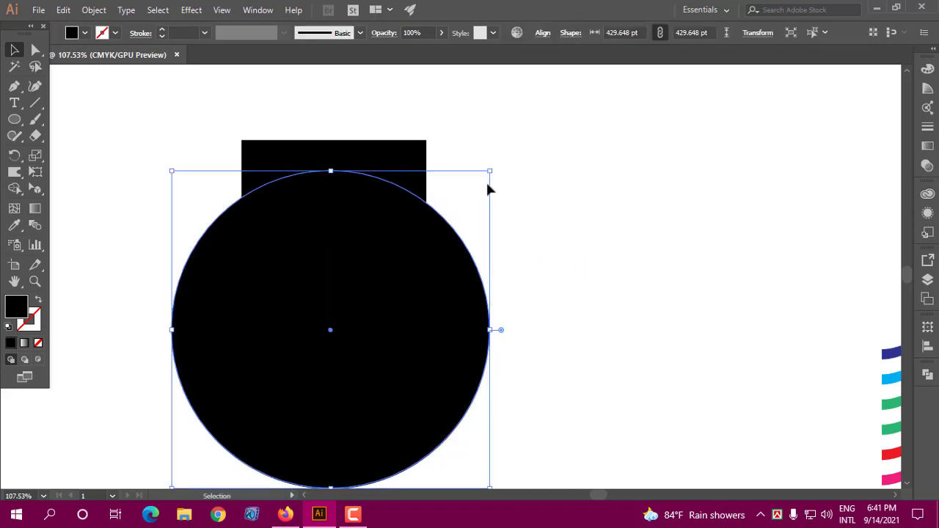
{"action": "left_click_drag", "start_coordinate": [492, 170], "coordinate": [505, 156]}
{"action": "left_click_drag", "start_coordinate": [419, 274], "coordinate": [414, 290]}
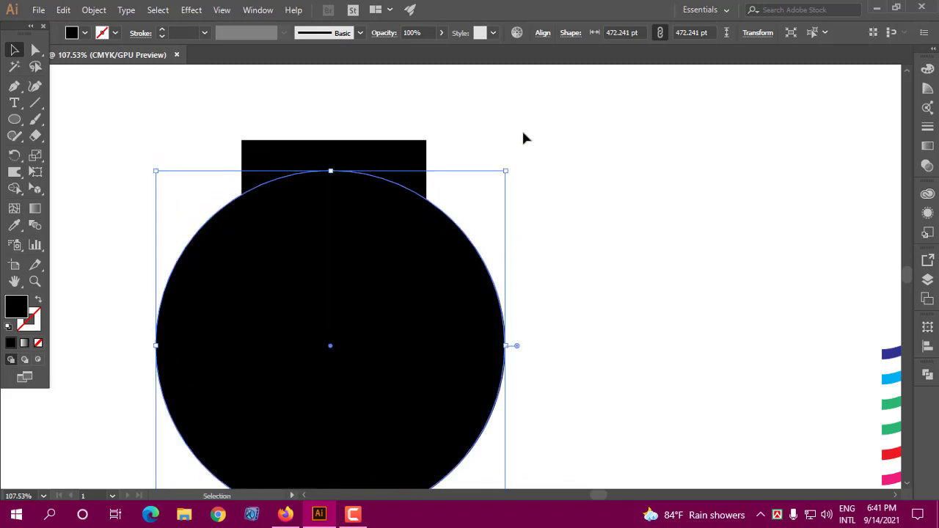
Step: Align the rectangle and the circle horizontally by their centres, relative to the selection
{"action": "left_click_drag", "start_coordinate": [521, 130], "coordinate": [393, 333]}
{"action": "left_click", "coordinate": [619, 248]}
{"action": "left_click_drag", "start_coordinate": [531, 135], "coordinate": [355, 260]}
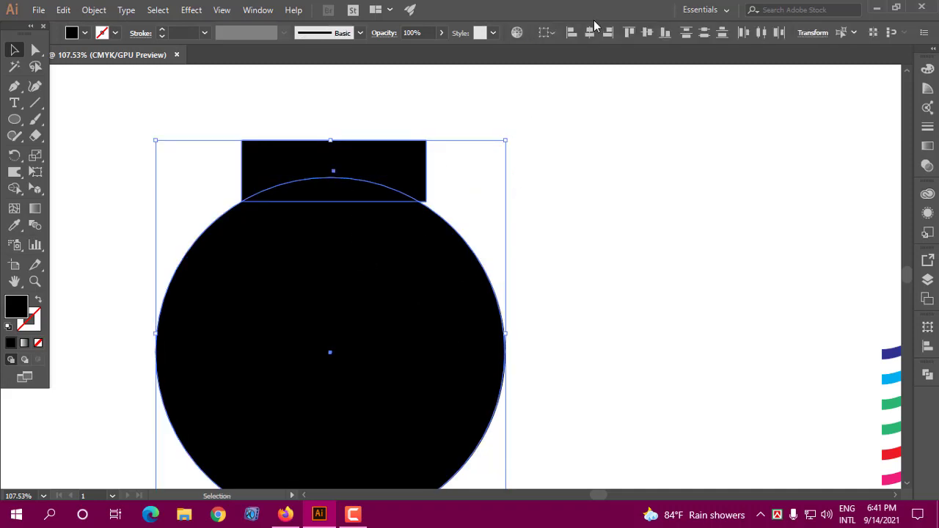
{"action": "left_click", "coordinate": [545, 33]}
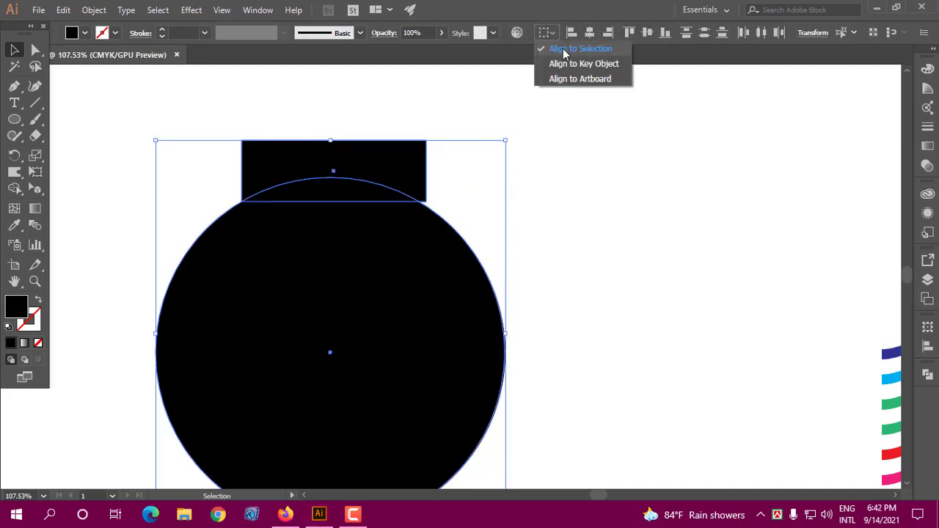
{"action": "left_click", "coordinate": [582, 49]}
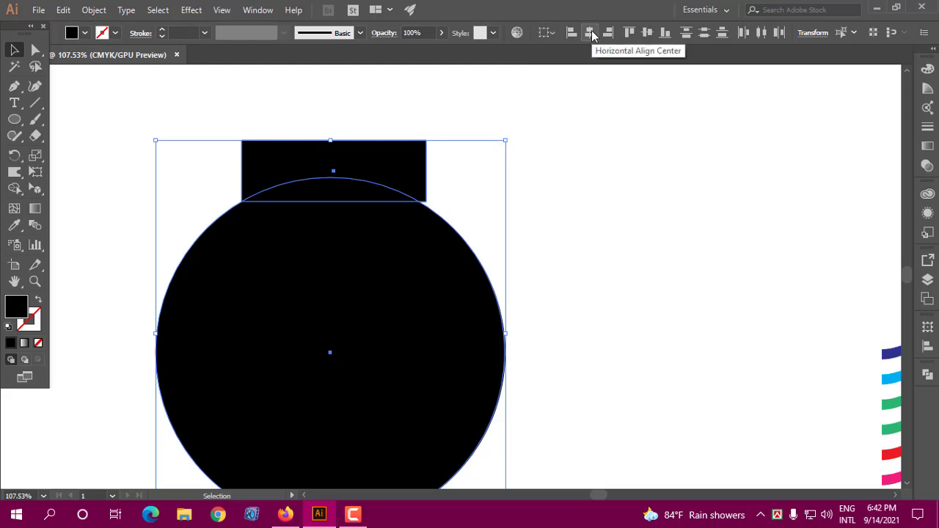
{"action": "left_click", "coordinate": [591, 33]}
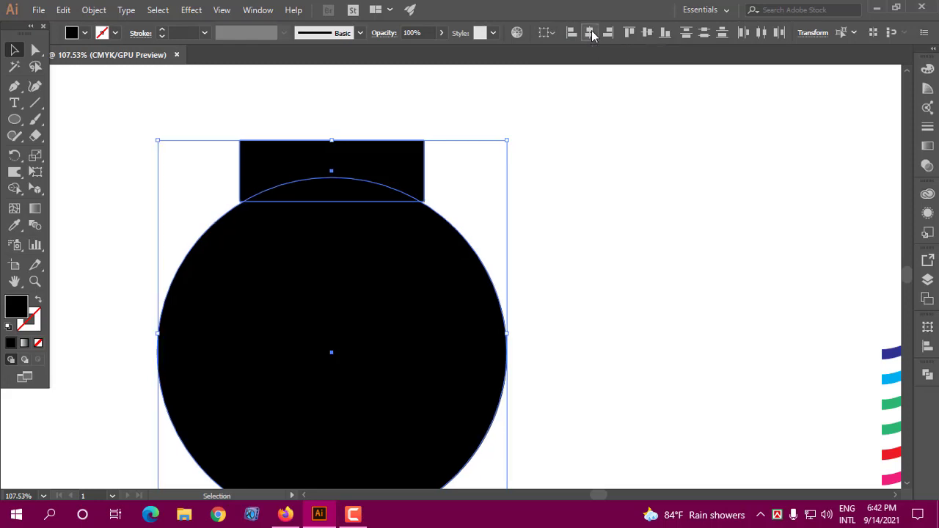
Step: Widen the circle symmetrically into an ellipse so its arc spans the rectangle's lower corners
{"action": "left_click", "coordinate": [573, 157]}
{"action": "left_click", "coordinate": [388, 248]}
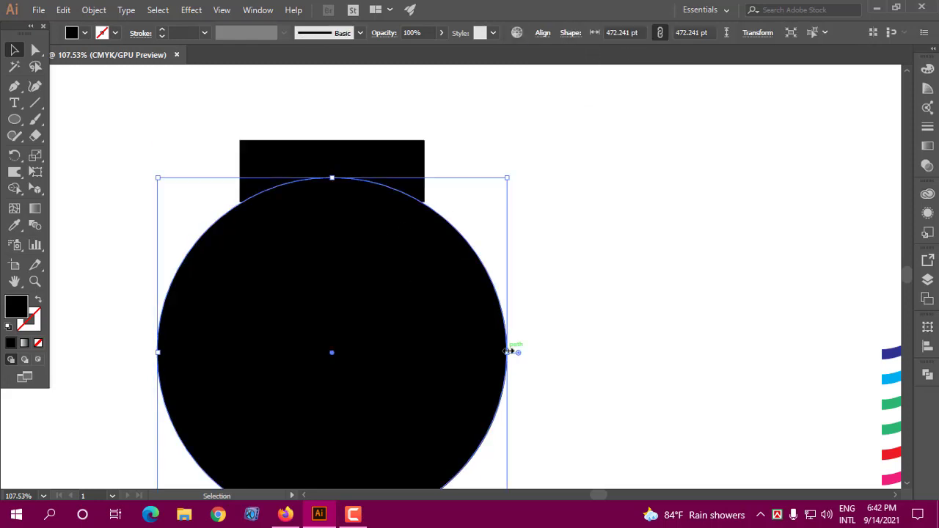
{"action": "left_click_drag", "start_coordinate": [509, 353], "coordinate": [531, 353]}
{"action": "left_click", "coordinate": [520, 145]}
Step: Subtract the ellipse from the rectangle with Minus Front and shift the resulting arched shape slightly down
{"action": "left_click_drag", "start_coordinate": [504, 120], "coordinate": [301, 304]}
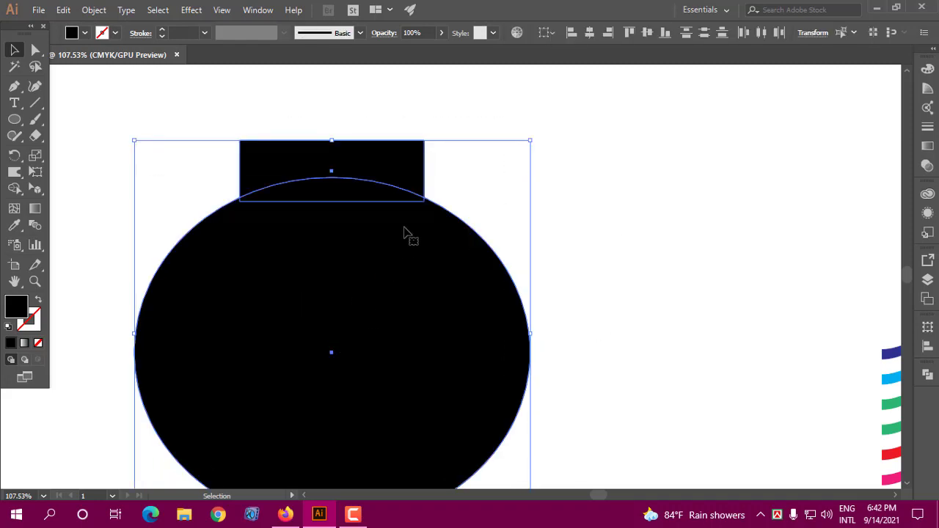
{"action": "left_click", "coordinate": [928, 375]}
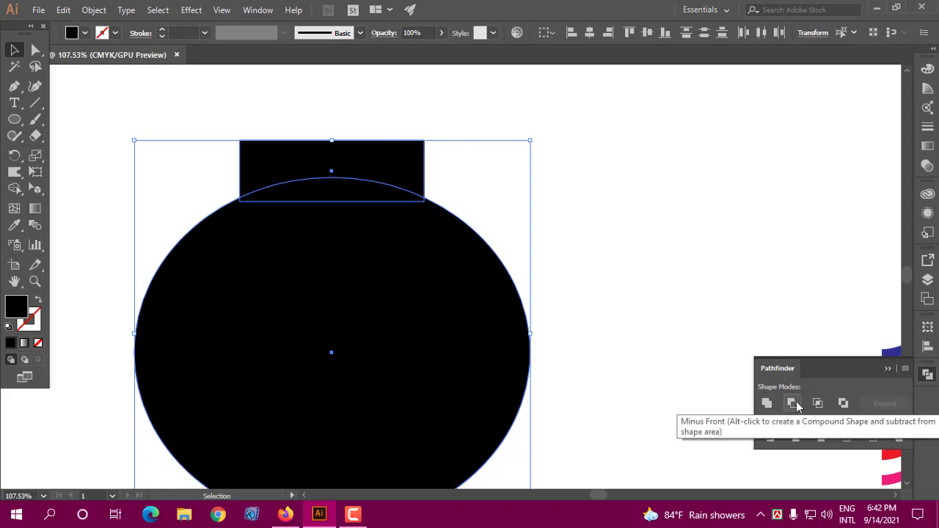
{"action": "left_click", "coordinate": [796, 402]}
{"action": "left_click", "coordinate": [597, 220]}
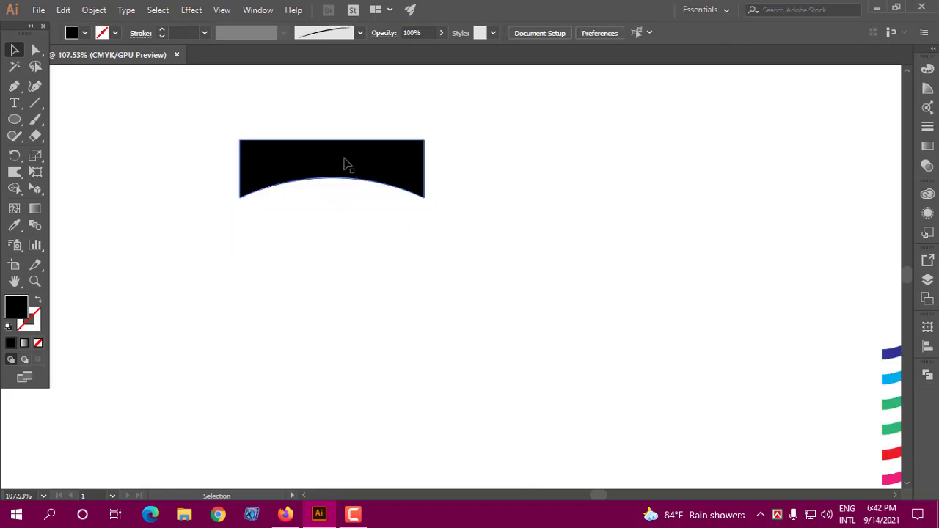
{"action": "left_click_drag", "start_coordinate": [345, 161], "coordinate": [345, 166]}
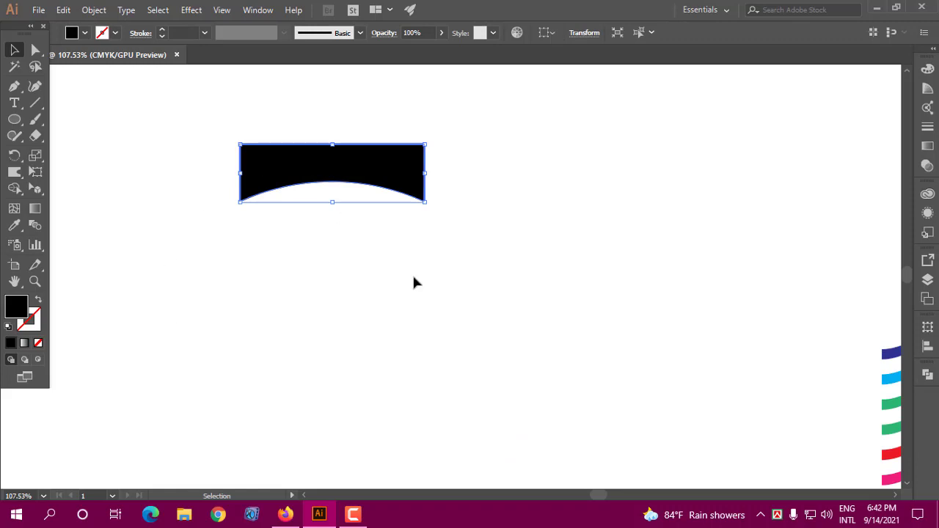
{"action": "left_click", "coordinate": [455, 252]}
Step: Add the text FORID on the empty artboard area beside the black arched shape
{"action": "left_click", "coordinate": [34, 281]}
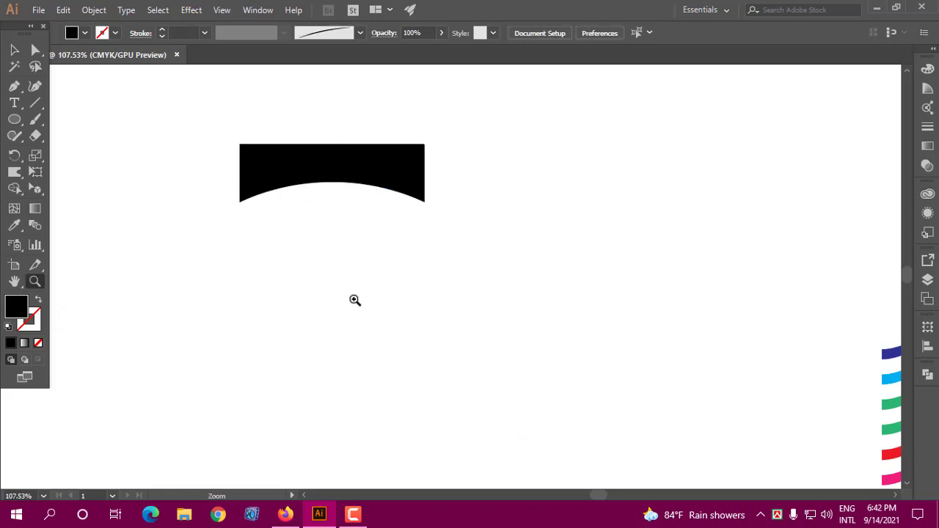
{"action": "scroll", "coordinate": [342, 327], "scroll_direction": "down", "scroll_amount": 5}
{"action": "scroll", "coordinate": [354, 235], "scroll_direction": "down", "scroll_amount": 3}
{"action": "left_click_drag", "start_coordinate": [335, 102], "coordinate": [434, 208]}
{"action": "left_click_drag", "start_coordinate": [216, 227], "coordinate": [257, 236]}
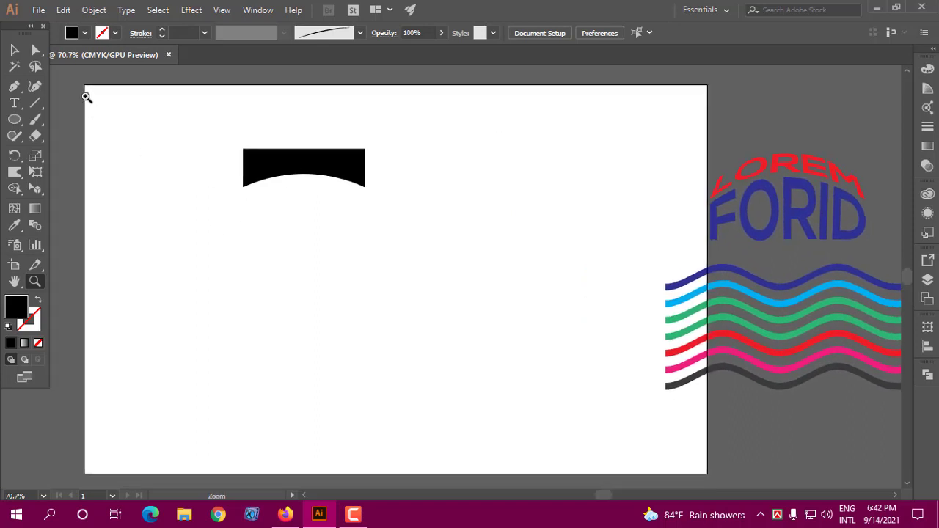
{"action": "left_click", "coordinate": [14, 49]}
{"action": "left_click", "coordinate": [14, 102]}
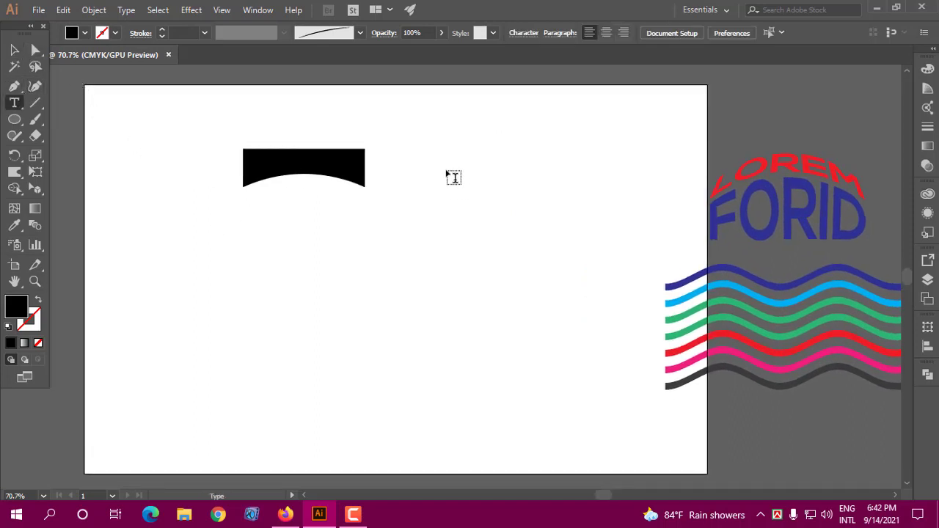
{"action": "left_click", "coordinate": [449, 172]}
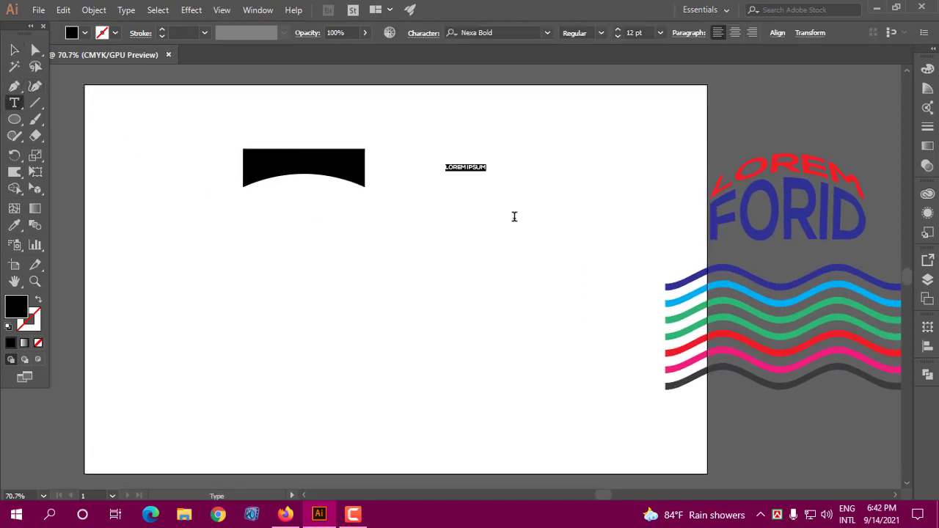
{"action": "type", "text": "FORID"}
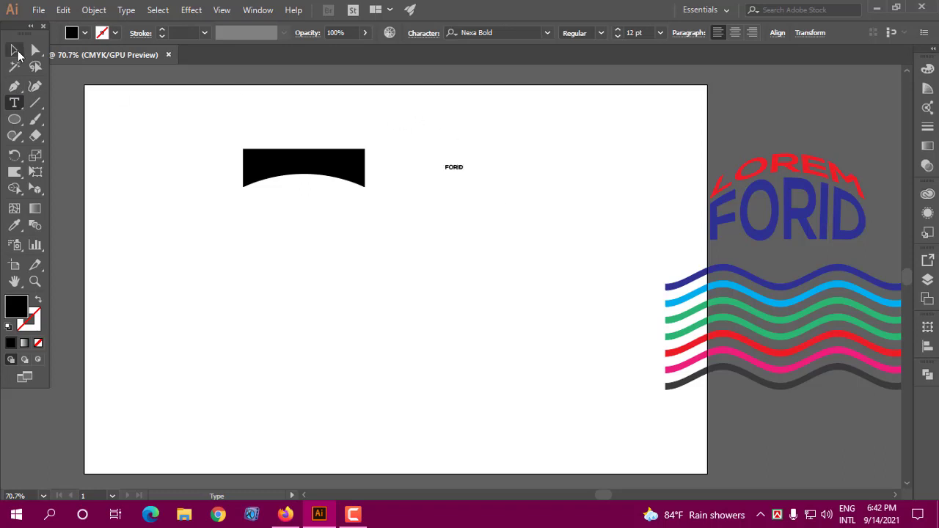
{"action": "key", "text": "Escape"}
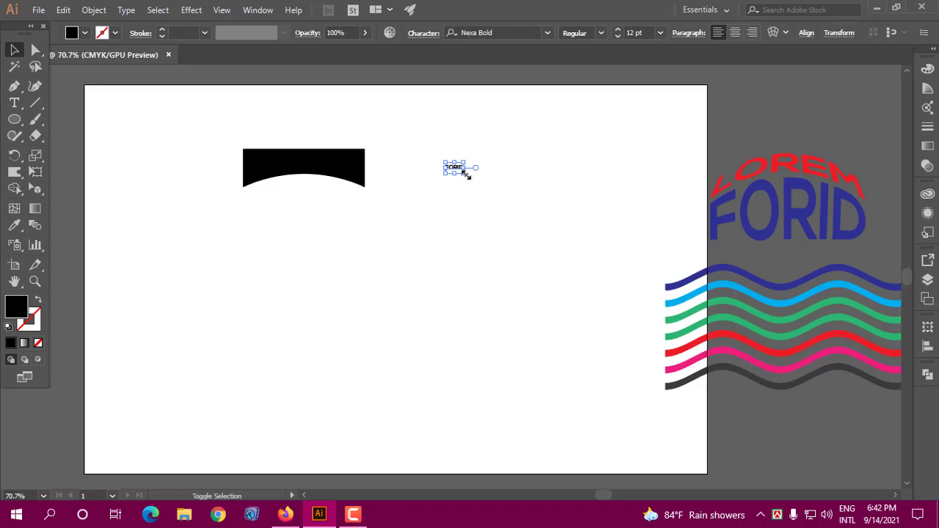
Step: Enlarge the FORID text to about 86 pt and fill it with red
{"action": "left_click_drag", "start_coordinate": [466, 172], "coordinate": [575, 224]}
{"action": "left_click_drag", "start_coordinate": [495, 201], "coordinate": [487, 174]}
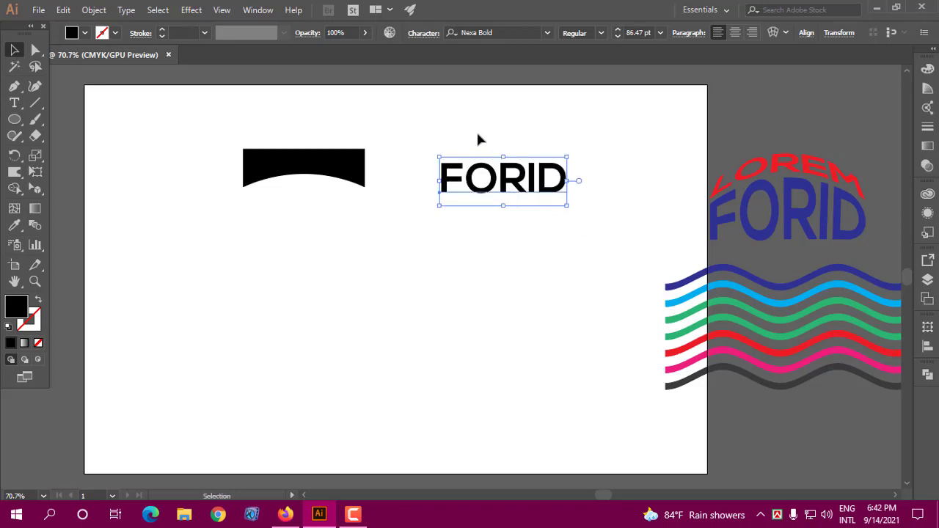
{"action": "left_click", "coordinate": [86, 33]}
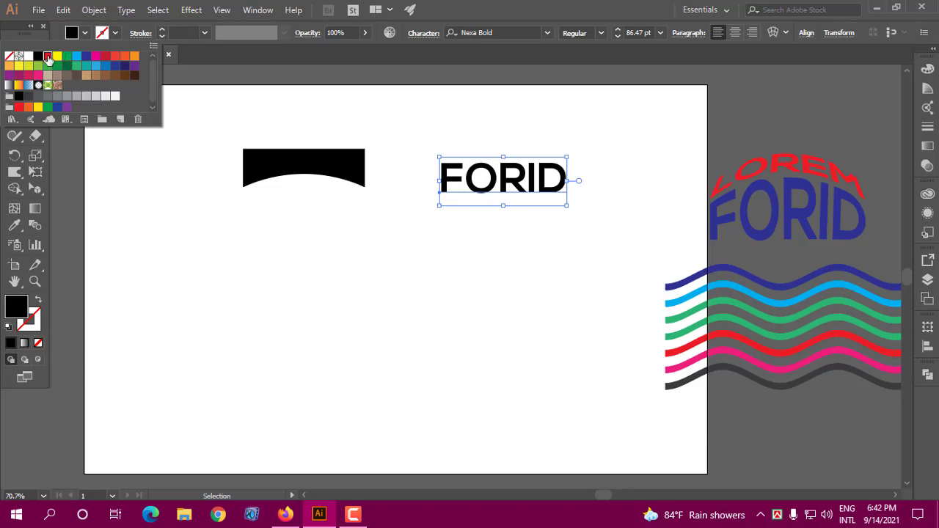
{"action": "left_click", "coordinate": [48, 59]}
{"action": "left_click", "coordinate": [440, 121]}
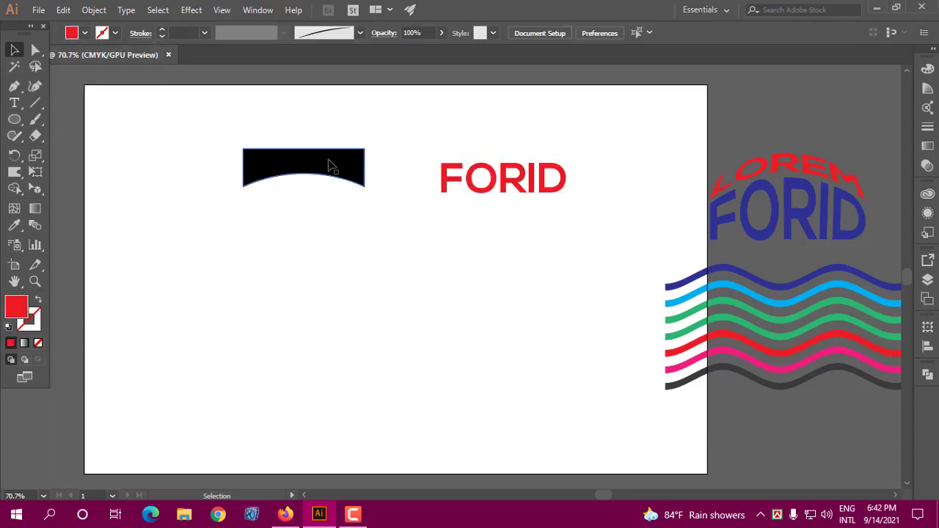
Step: Reposition the red FORID text closer to the arched shape without overlapping it
{"action": "left_click", "coordinate": [485, 181]}
{"action": "left_click_drag", "start_coordinate": [458, 172], "coordinate": [362, 159]}
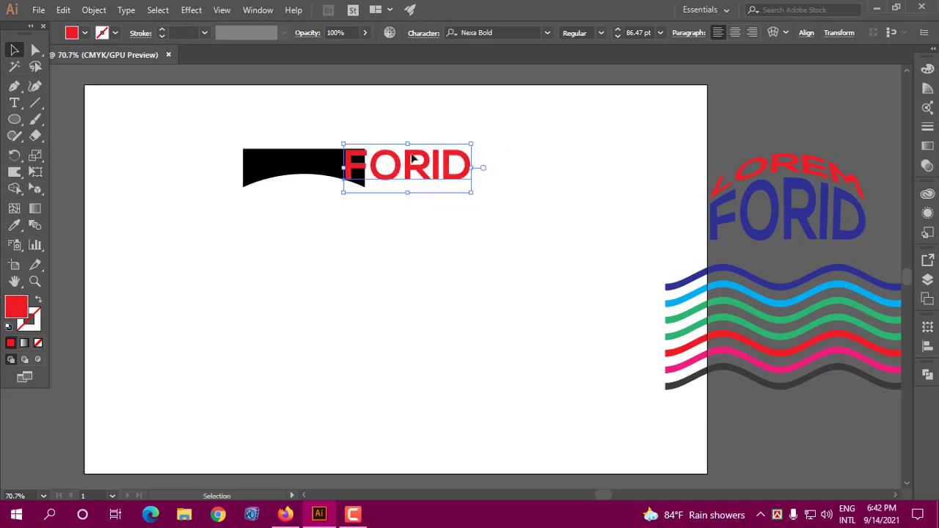
{"action": "key", "text": "ctrl+z"}
{"action": "left_click_drag", "start_coordinate": [427, 159], "coordinate": [451, 166]}
Step: Bring the arched shape to the front of the stacking order and shift the FORID text slightly closer to it
{"action": "left_click", "coordinate": [336, 164]}
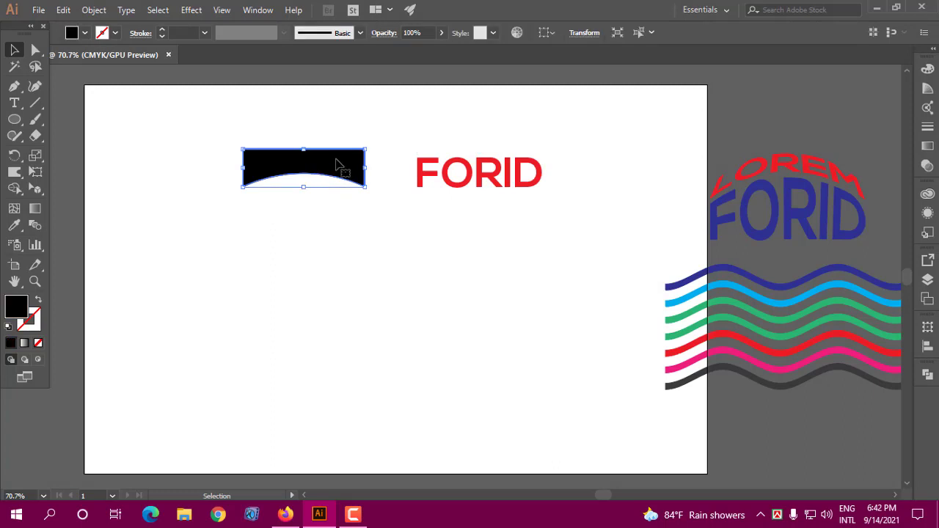
{"action": "right_click", "coordinate": [336, 163]}
{"action": "mouse_move", "coordinate": [378, 380]}
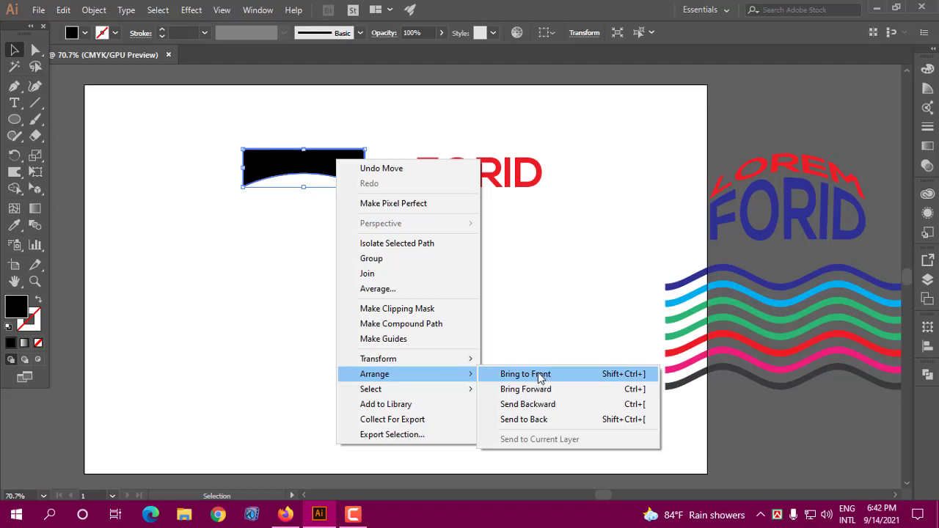
{"action": "left_click", "coordinate": [533, 375]}
{"action": "left_click", "coordinate": [460, 163]}
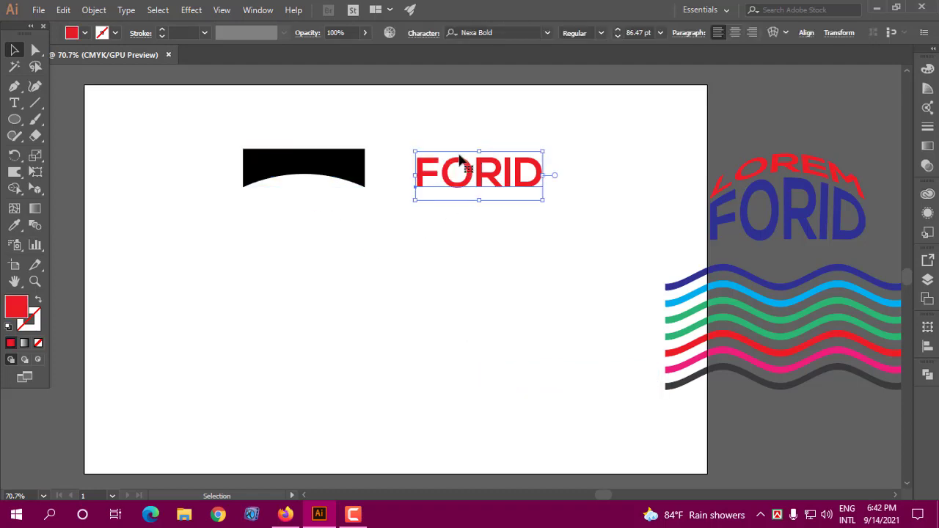
{"action": "left_click_drag", "start_coordinate": [424, 154], "coordinate": [453, 160]}
Step: Distort the FORID text into the arched shape with Envelope Distort's Make with Top Object
{"action": "left_click_drag", "start_coordinate": [242, 124], "coordinate": [486, 192]}
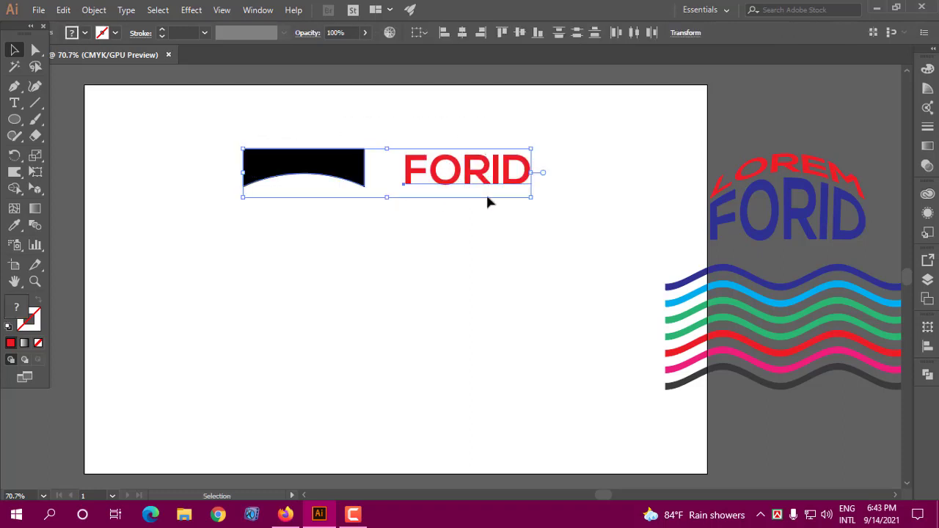
{"action": "left_click", "coordinate": [91, 11]}
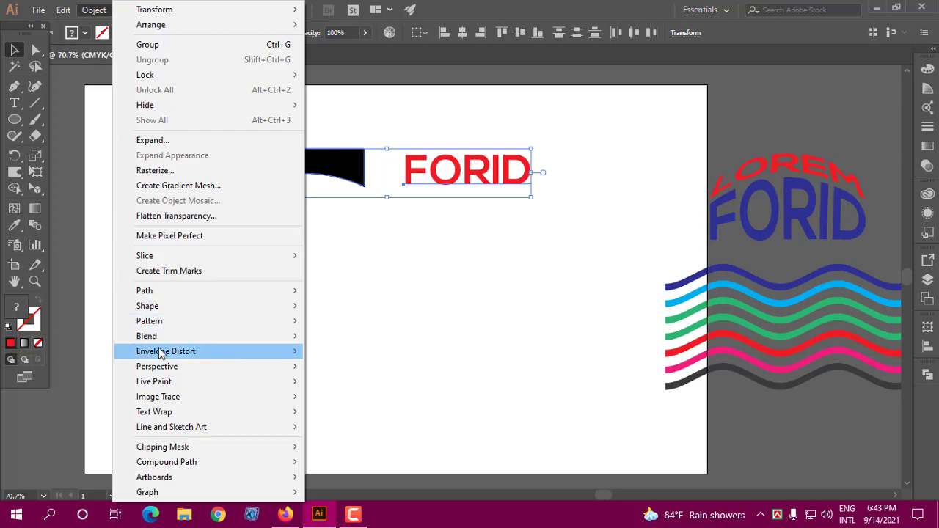
{"action": "mouse_move", "coordinate": [165, 356]}
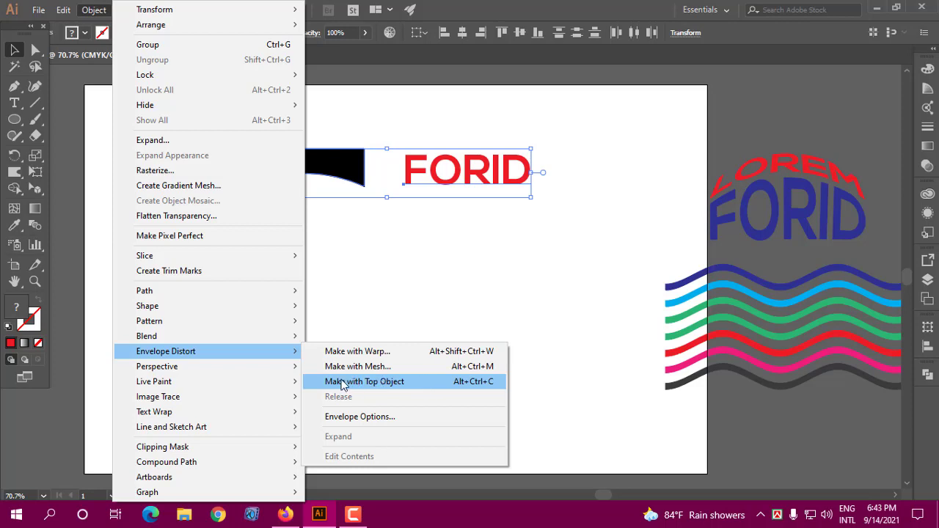
{"action": "left_click", "coordinate": [387, 388]}
{"action": "left_click", "coordinate": [298, 181]}
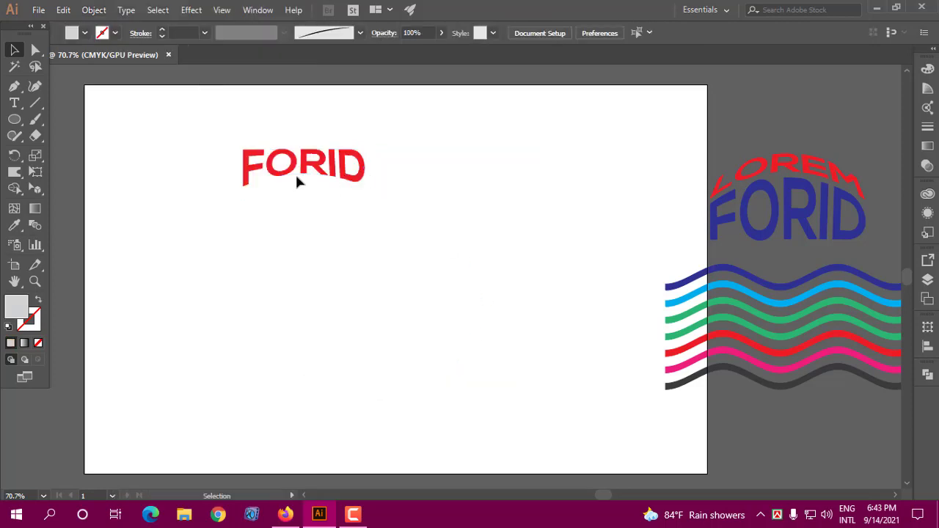
{"action": "left_click", "coordinate": [297, 181]}
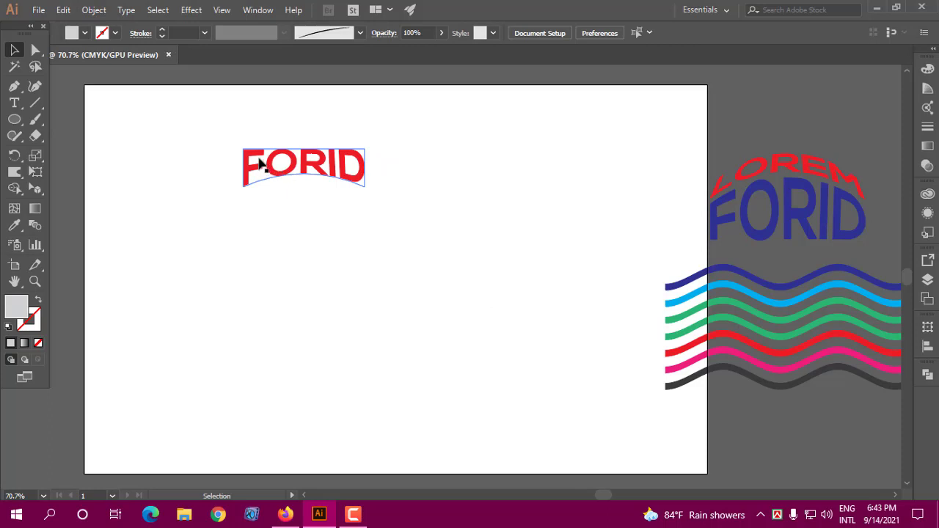
Step: Move the warped FORID text to the artboard's upper-right area
{"action": "left_click", "coordinate": [337, 174]}
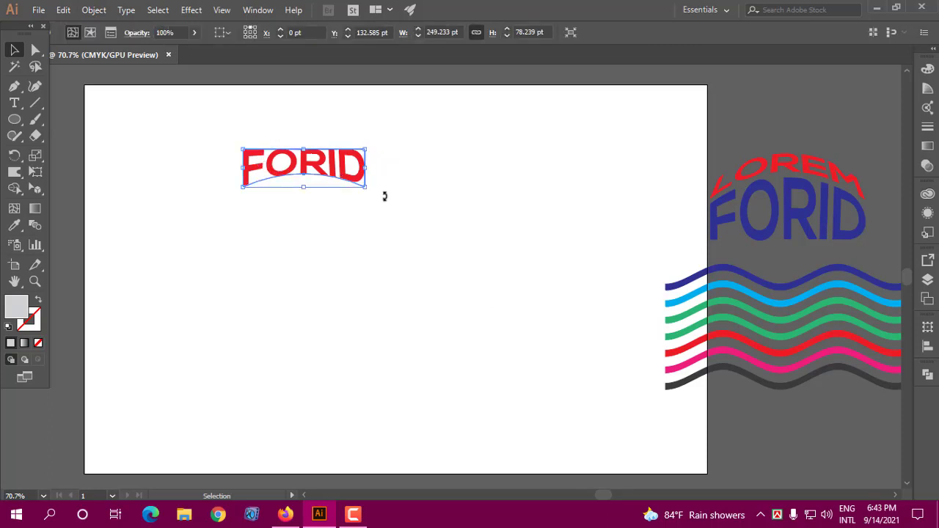
{"action": "key", "text": "shift+Up"}
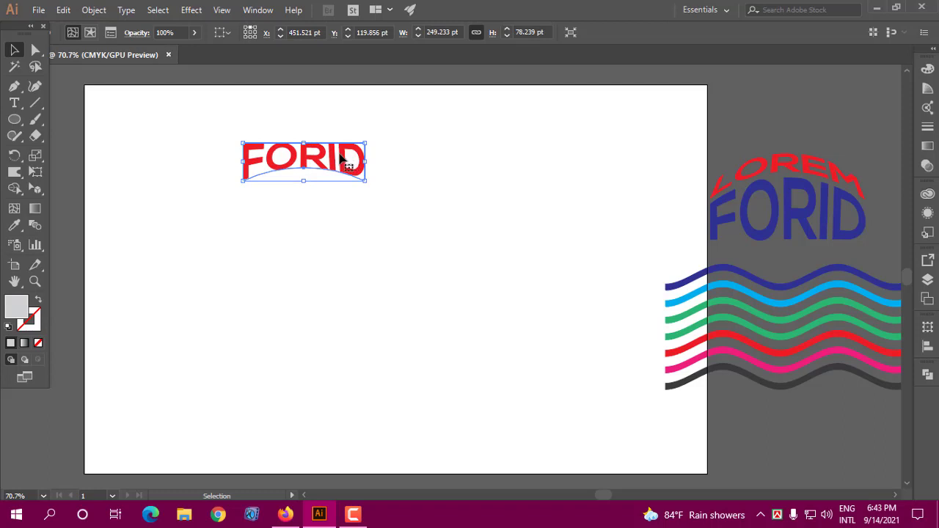
{"action": "left_click_drag", "start_coordinate": [360, 163], "coordinate": [505, 177]}
{"action": "left_click", "coordinate": [505, 180]}
{"action": "left_click", "coordinate": [330, 214]}
{"action": "left_click_drag", "start_coordinate": [436, 152], "coordinate": [507, 153]}
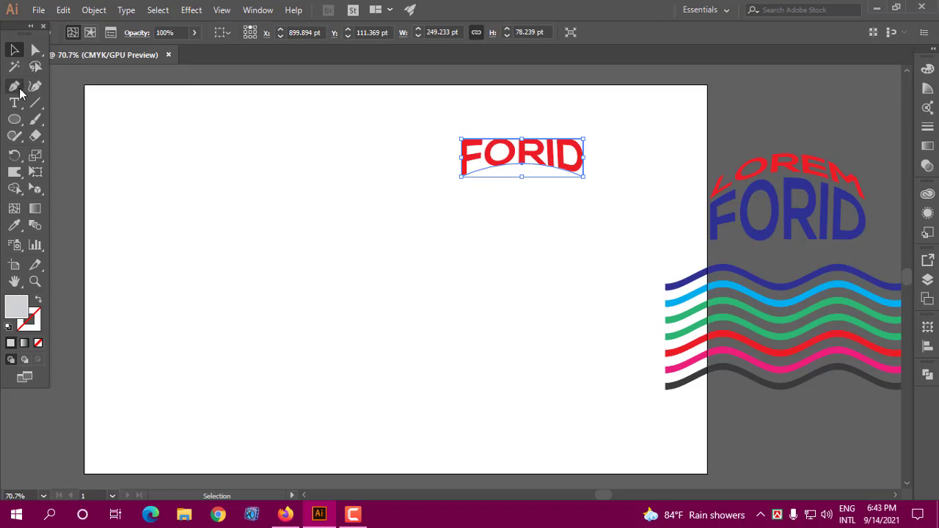
Step: Draw a circle about 314 pt in diameter on the artboard's left half
{"action": "left_click_drag", "start_coordinate": [18, 121], "coordinate": [71, 151]}
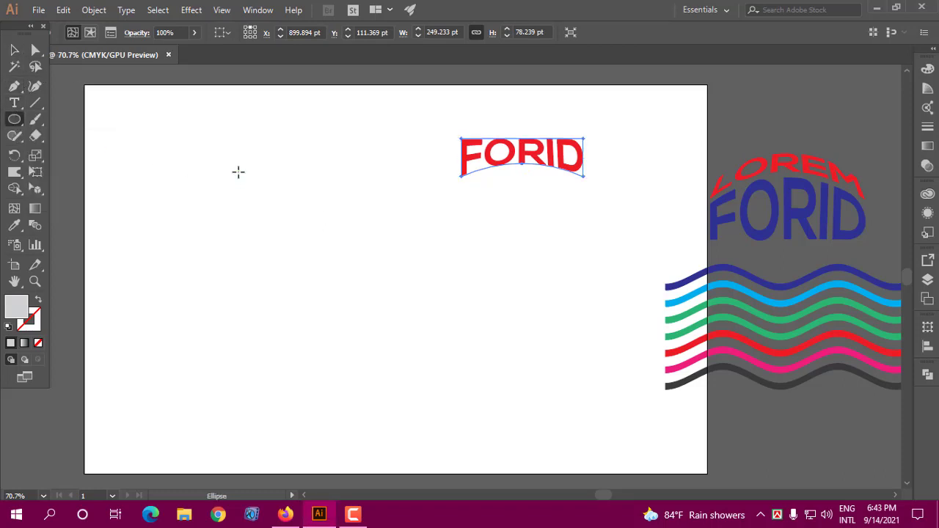
{"action": "left_click_drag", "start_coordinate": [190, 159], "coordinate": [342, 285]}
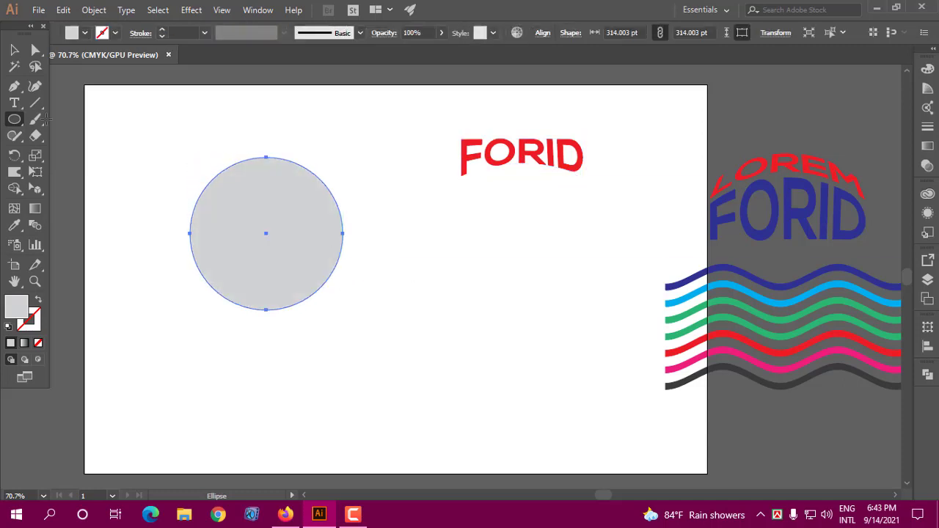
{"action": "left_click", "coordinate": [14, 50]}
{"action": "left_click", "coordinate": [381, 209]}
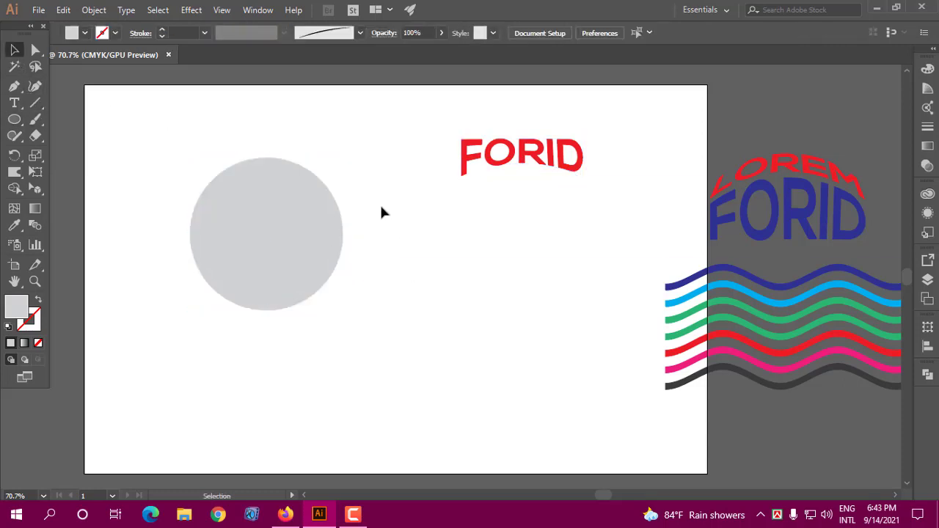
Step: Draw a straight horizontal line across the circle's upper part with the Pen tool and duplicate it across the lower part
{"action": "left_click", "coordinate": [14, 86]}
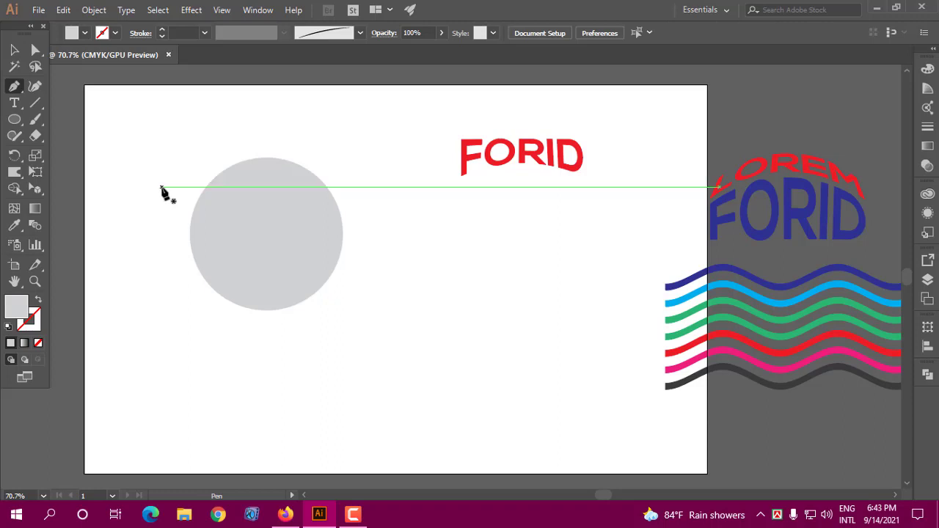
{"action": "left_click", "coordinate": [162, 187]}
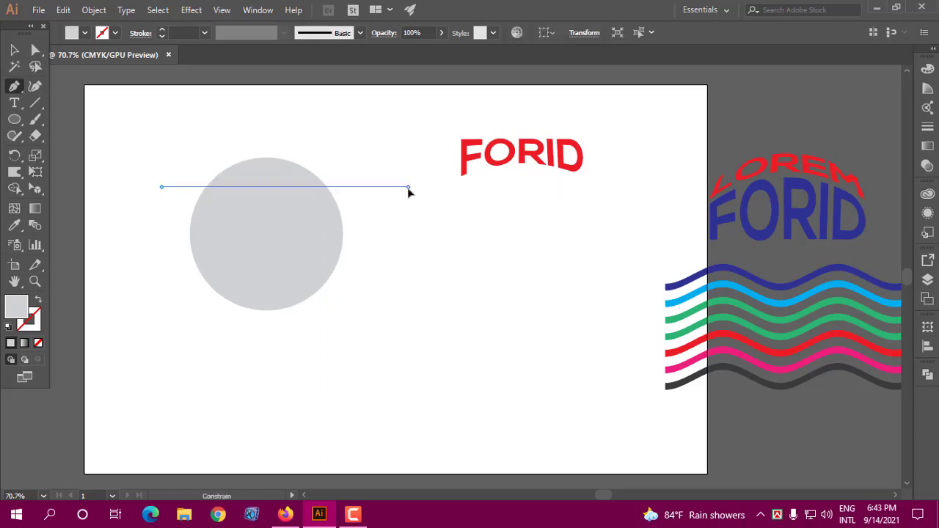
{"action": "left_click", "coordinate": [408, 187]}
{"action": "left_click", "coordinate": [16, 49]}
{"action": "left_click", "coordinate": [502, 252]}
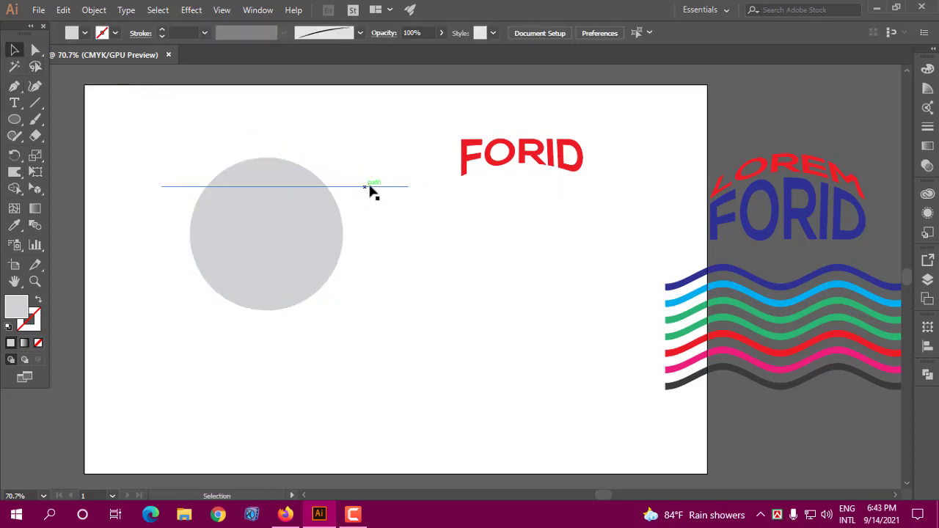
{"action": "left_click", "coordinate": [370, 188]}
{"action": "left_click_drag", "start_coordinate": [370, 189], "coordinate": [371, 256]}
Step: Give both horizontal lines a black 0.75 pt stroke
{"action": "left_click_drag", "start_coordinate": [354, 156], "coordinate": [408, 270]}
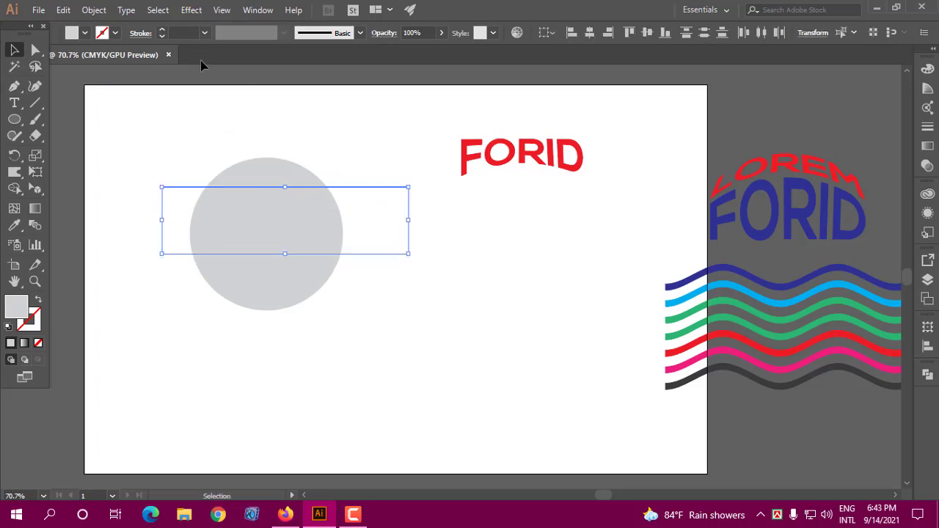
{"action": "left_click", "coordinate": [162, 32]}
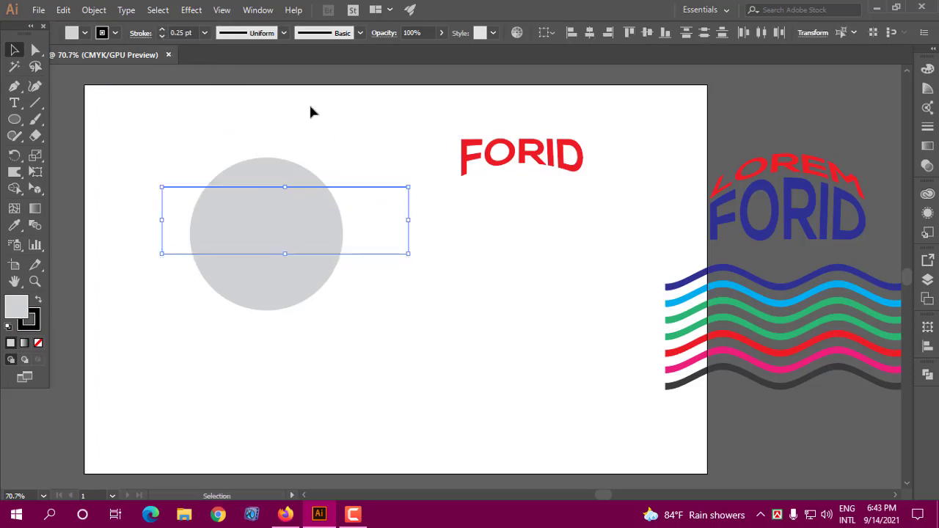
{"action": "left_click", "coordinate": [328, 136]}
{"action": "left_click_drag", "start_coordinate": [376, 158], "coordinate": [373, 264]}
{"action": "left_click", "coordinate": [163, 30]}
{"action": "left_click", "coordinate": [163, 30]}
{"action": "left_click", "coordinate": [257, 116]}
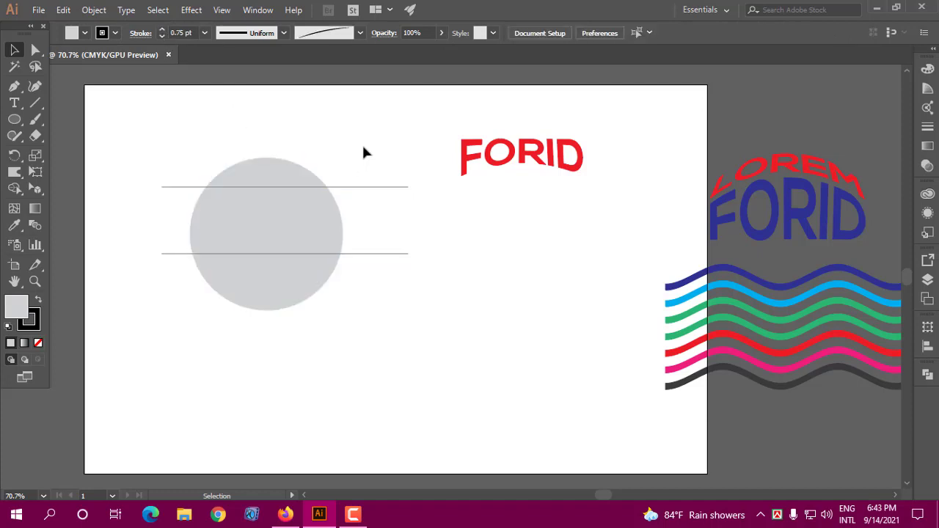
Step: Group the two lines and align the group with the circle by their vertical centres
{"action": "left_click_drag", "start_coordinate": [362, 151], "coordinate": [388, 266]}
{"action": "right_click", "coordinate": [347, 188]}
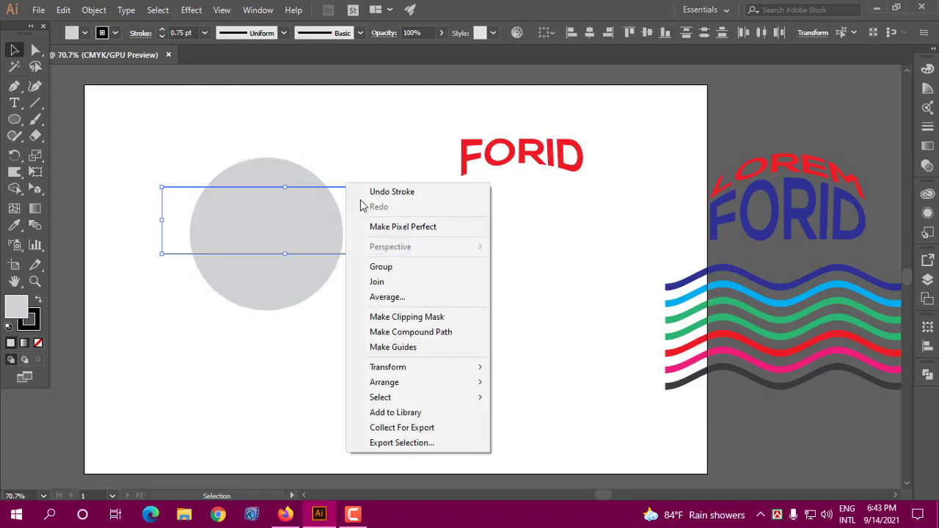
{"action": "left_click", "coordinate": [399, 266]}
{"action": "left_click", "coordinate": [266, 277], "text": "shift"}
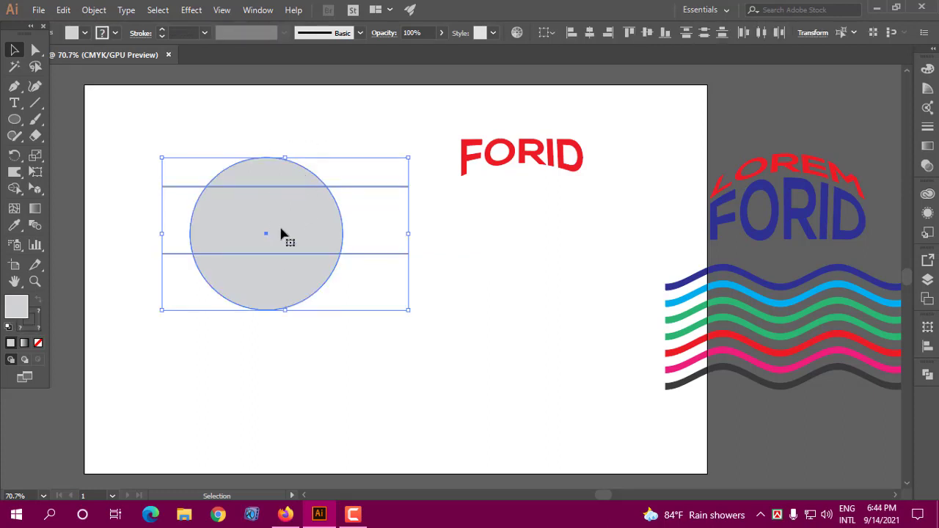
{"action": "left_click", "coordinate": [645, 32]}
{"action": "left_click", "coordinate": [494, 275]}
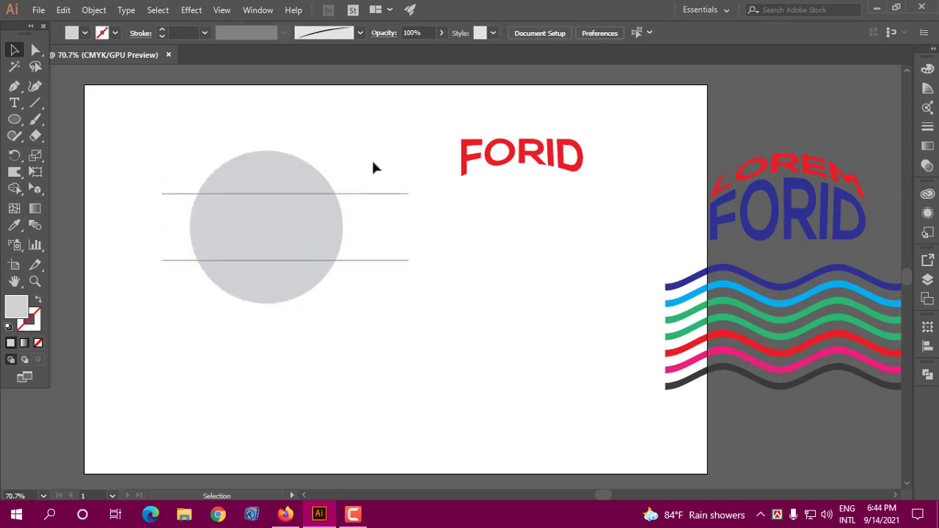
Step: Increase the stroke weight of the grouped lines to 12 pt
{"action": "left_click_drag", "start_coordinate": [373, 168], "coordinate": [411, 252]}
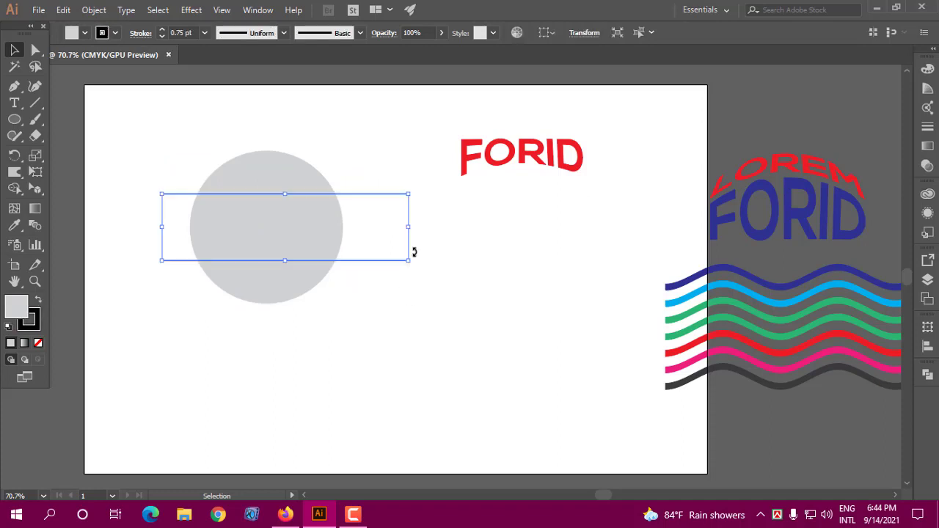
{"action": "left_click", "coordinate": [162, 30]}
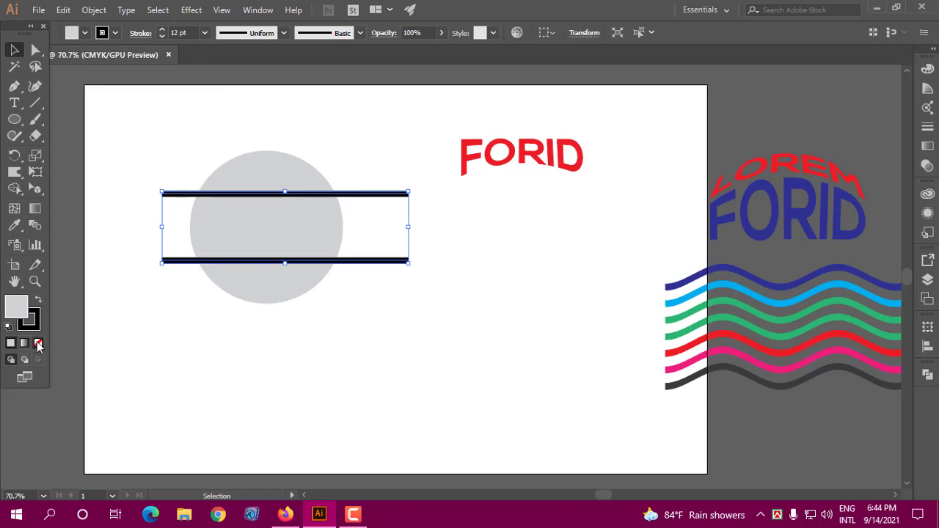
Step: Remove the fill from the grouped lines and expand their fill and stroke into solid shapes
{"action": "left_click", "coordinate": [38, 344]}
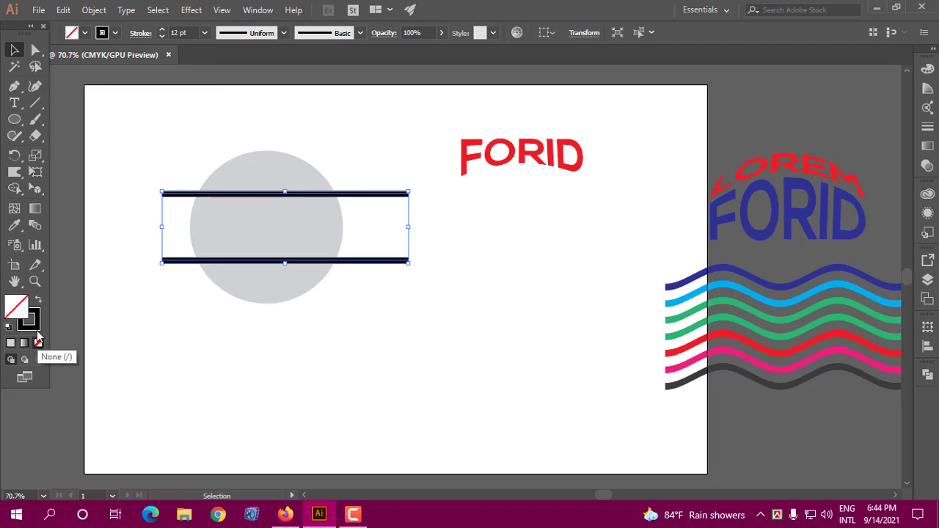
{"action": "left_click", "coordinate": [94, 11]}
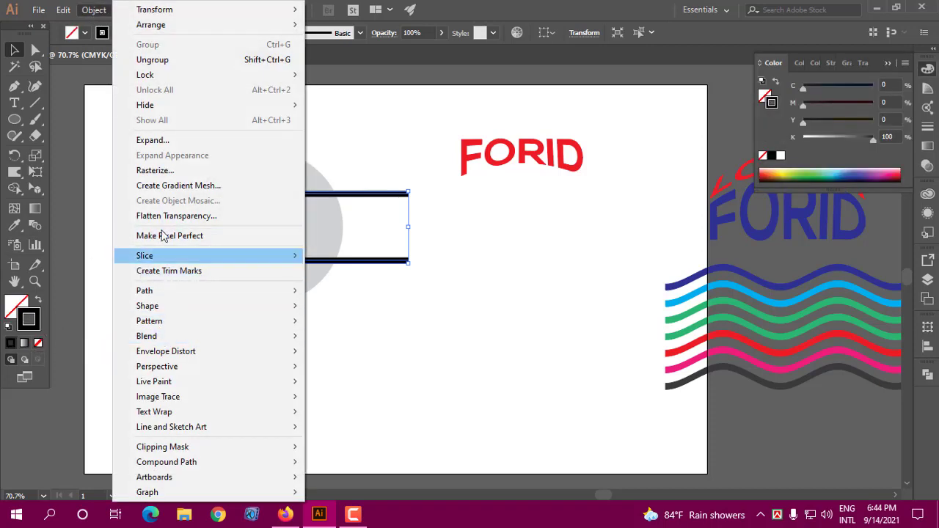
{"action": "left_click", "coordinate": [153, 141]}
{"action": "left_click", "coordinate": [539, 292]}
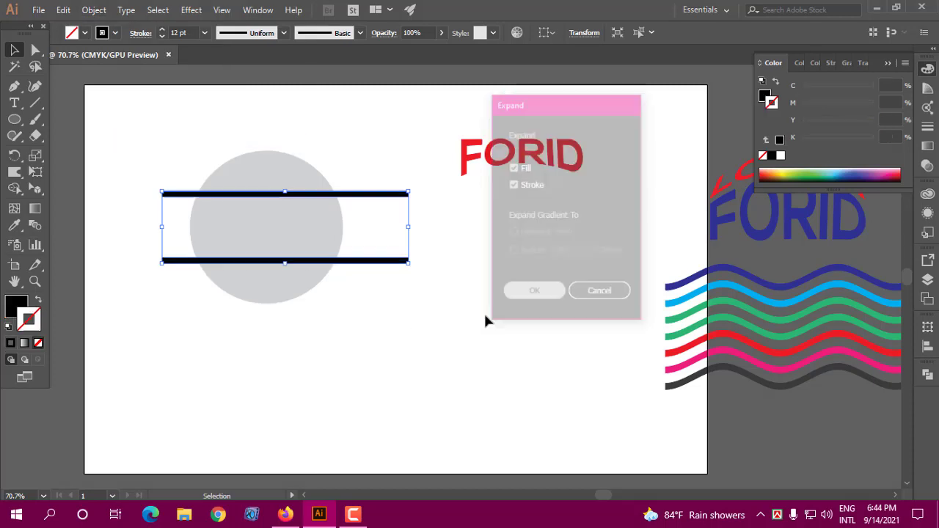
{"action": "left_click", "coordinate": [470, 287]}
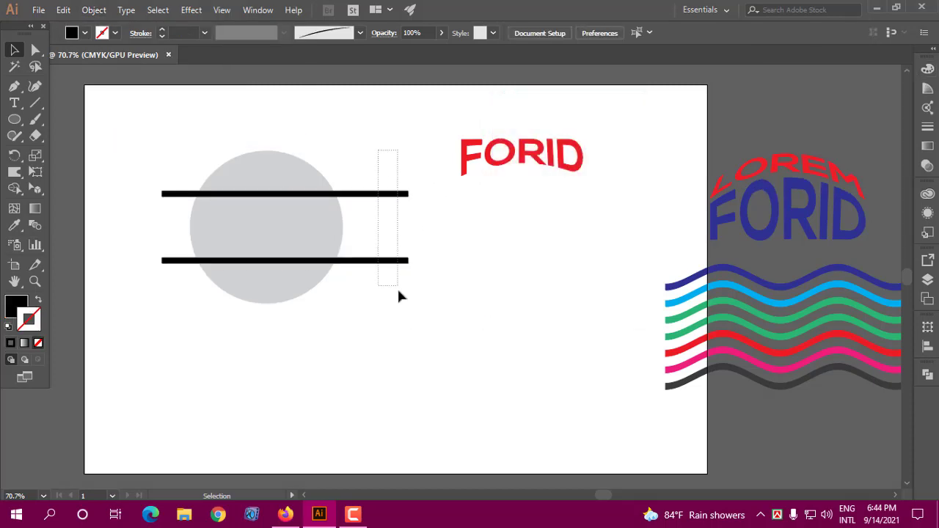
{"action": "left_click", "coordinate": [391, 192]}
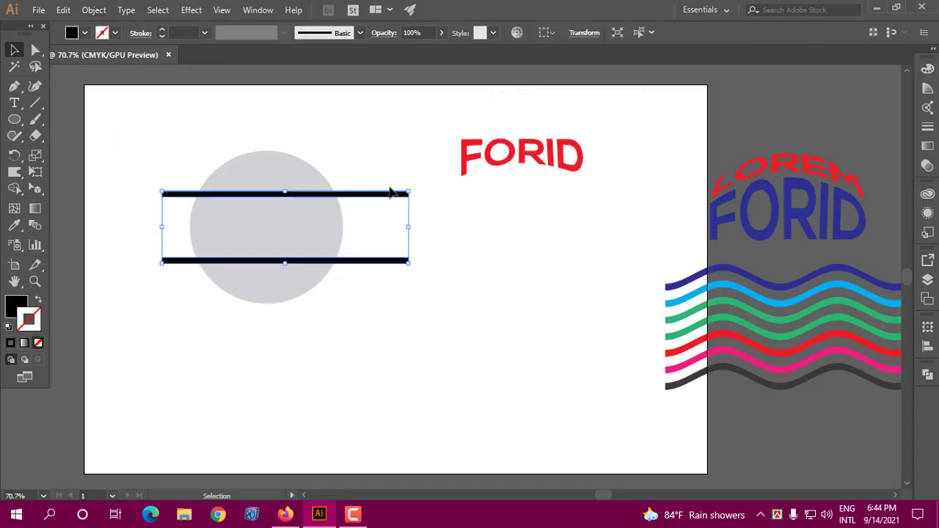
{"action": "left_click", "coordinate": [927, 374]}
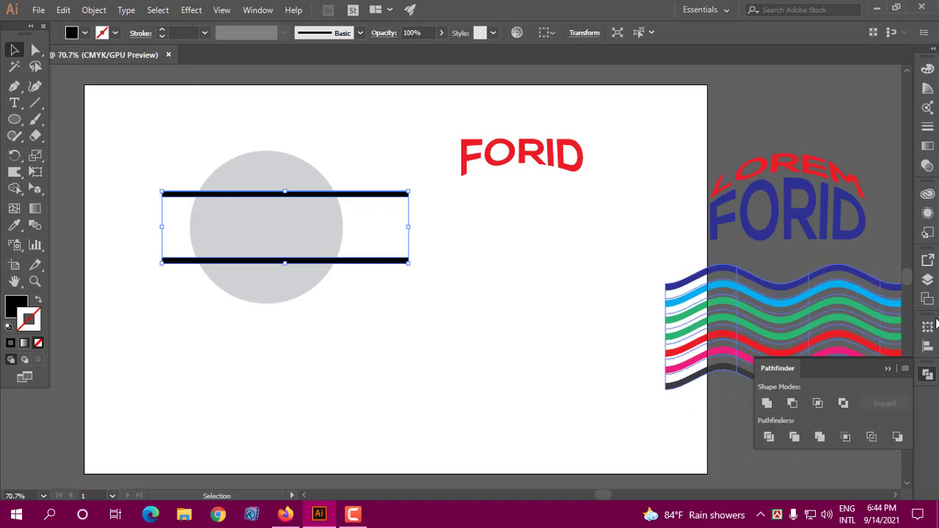
{"action": "left_click", "coordinate": [927, 375]}
{"action": "key", "text": "a"}
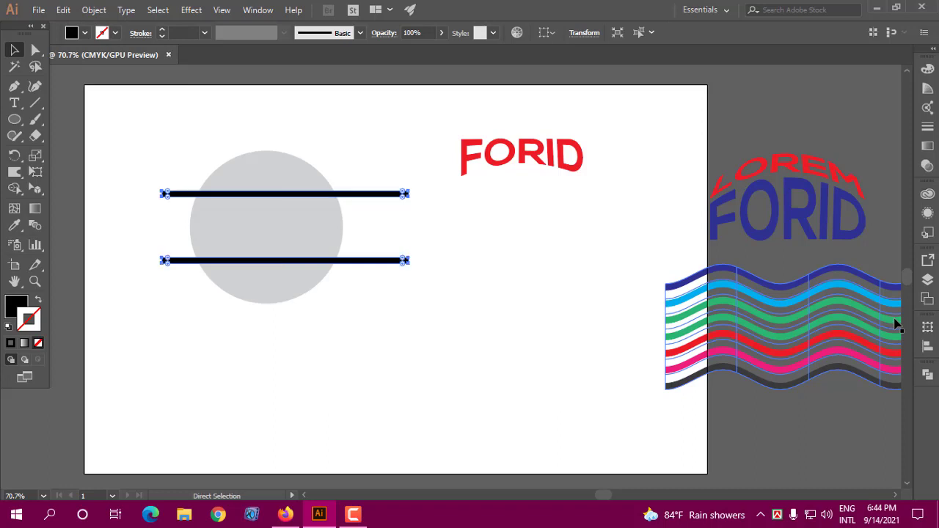
{"action": "key", "text": "v"}
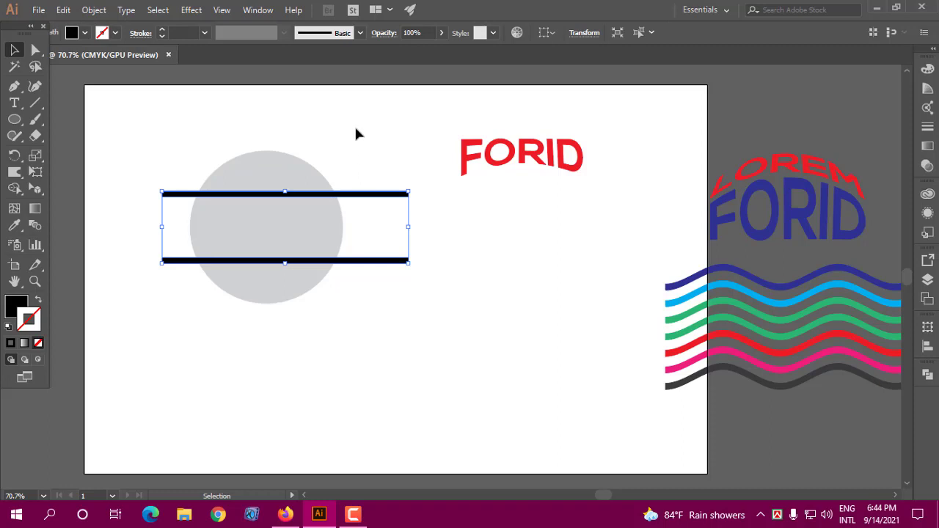
Step: Subtract the two bars from the circle with Pathfinder Minus Front, splitting it into three segments
{"action": "left_click_drag", "start_coordinate": [356, 133], "coordinate": [216, 295]}
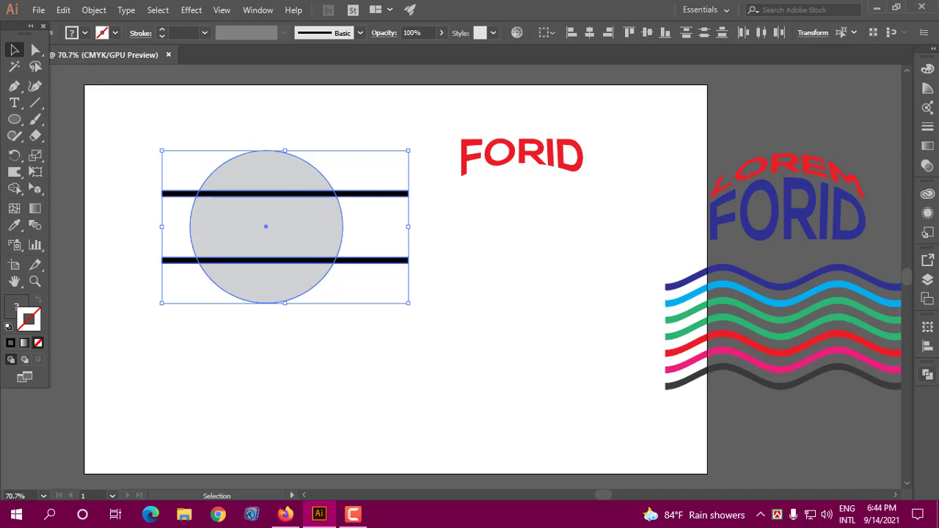
{"action": "left_click", "coordinate": [928, 373]}
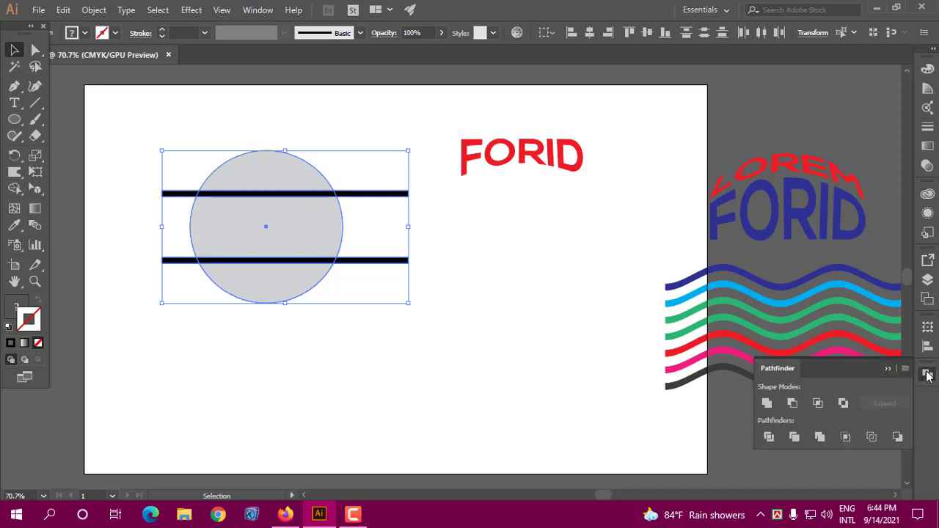
{"action": "left_click", "coordinate": [792, 404]}
{"action": "left_click", "coordinate": [503, 268]}
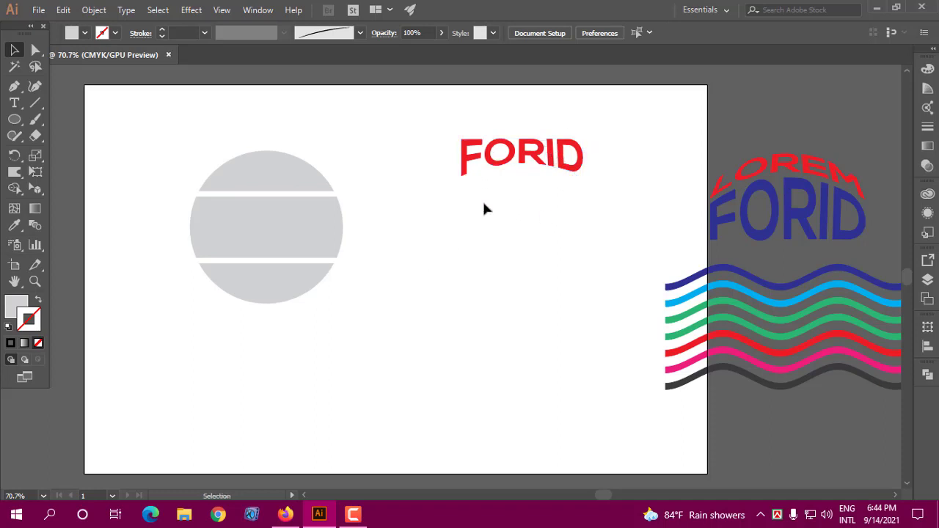
Step: Add the text HELLO to the right of the circle and scale it up to about 55.46 pt
{"action": "left_click", "coordinate": [14, 102]}
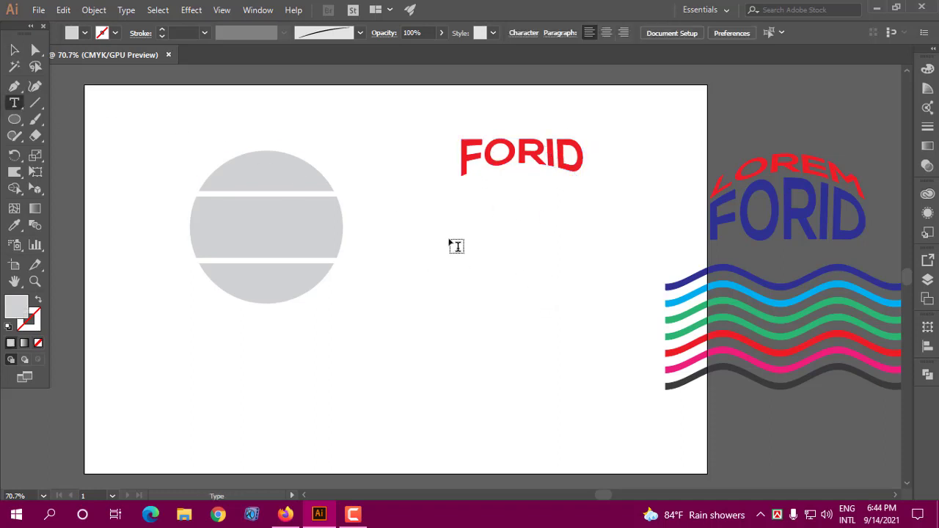
{"action": "left_click", "coordinate": [450, 240]}
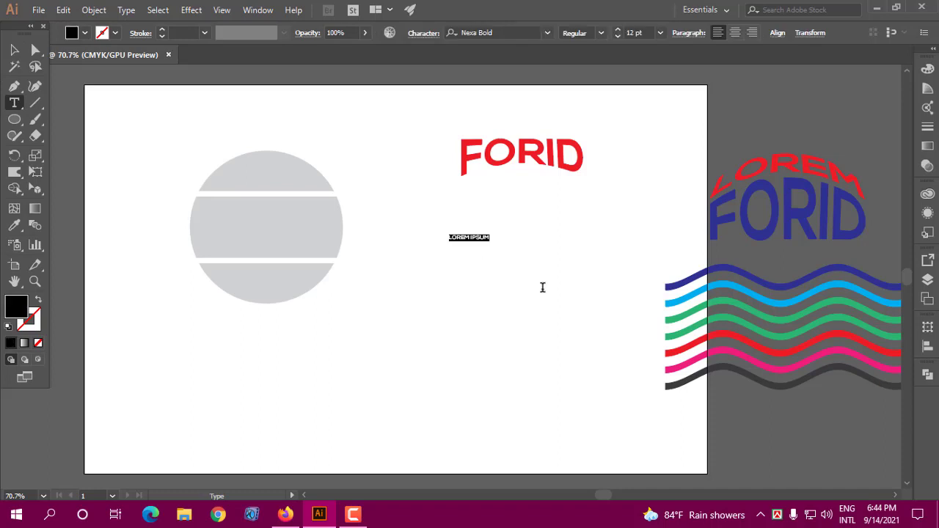
{"action": "key", "text": "BackSpace"}
{"action": "left_click", "coordinate": [14, 49]}
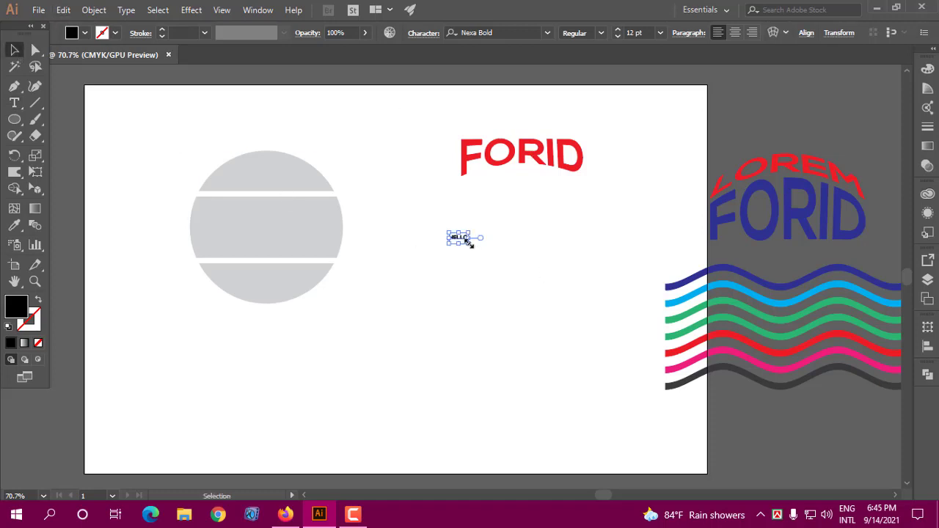
{"action": "left_click_drag", "start_coordinate": [468, 242], "coordinate": [514, 265]}
Step: Duplicate HELLO directly below itself and change the copy's text to YOU ARE
{"action": "left_click", "coordinate": [584, 246]}
{"action": "key", "text": "t"}
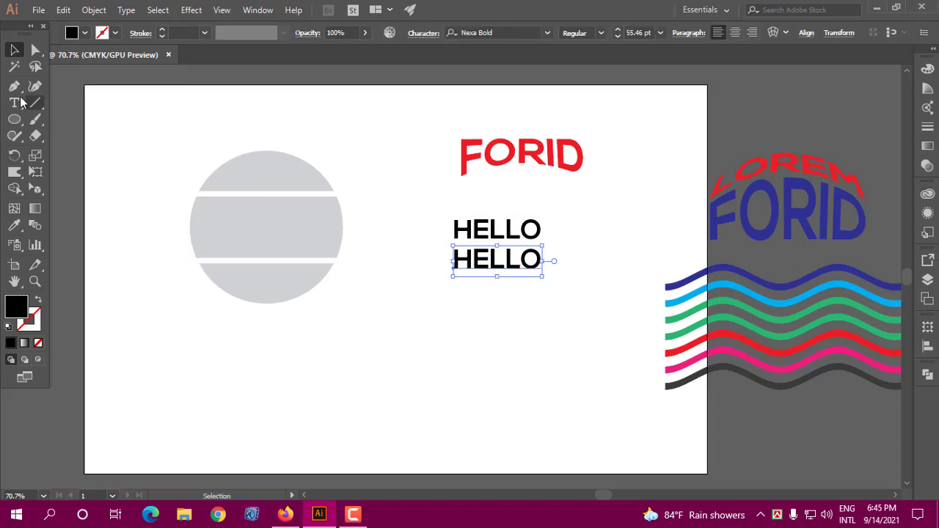
{"action": "left_click_drag", "start_coordinate": [455, 258], "coordinate": [568, 269]}
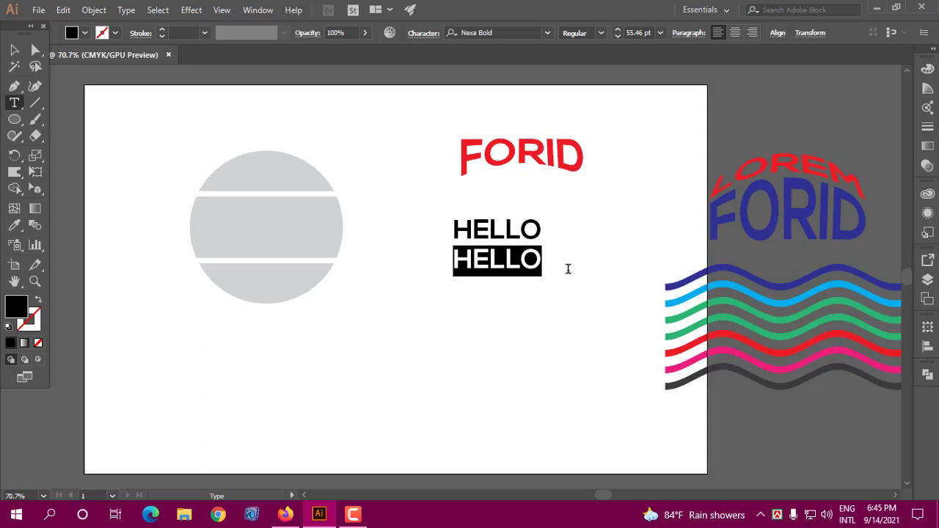
{"action": "type", "text": "W"}
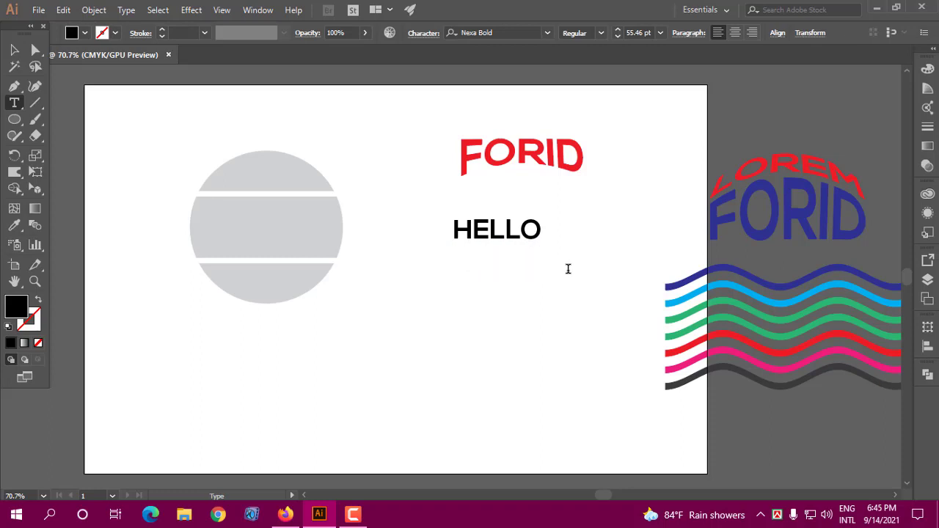
{"action": "type", "text": "YOU ARE"}
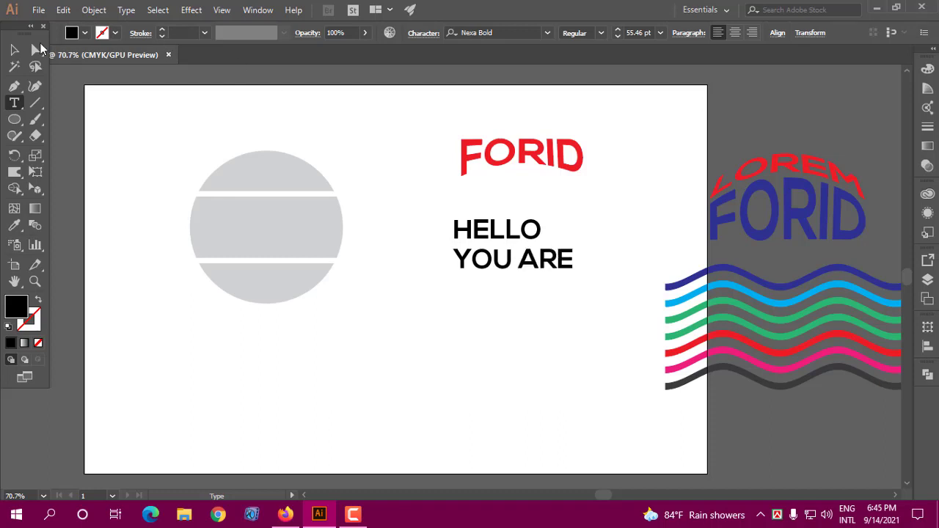
{"action": "key", "text": "Escape"}
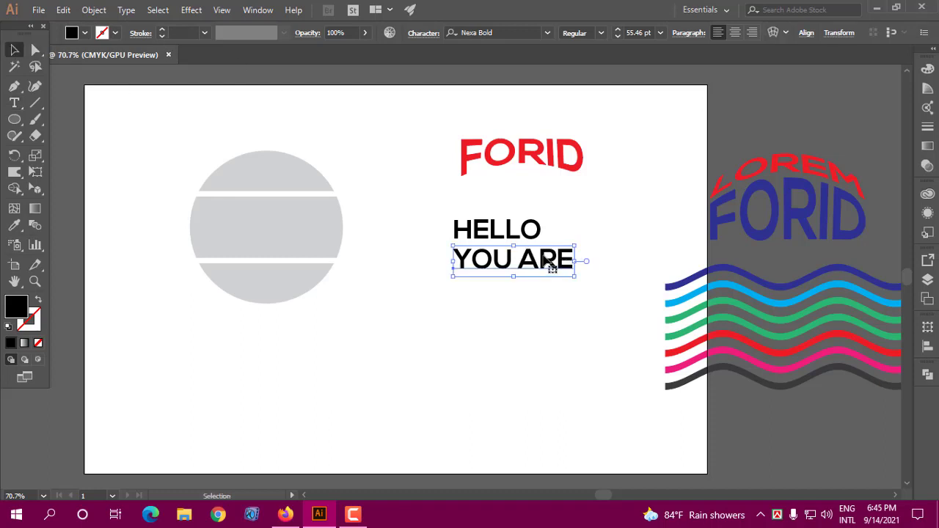
Step: Copy YOU ARE below itself as a third line reading WELCOME, scaled down to about 48.63 pt
{"action": "left_click_drag", "start_coordinate": [546, 260], "coordinate": [546, 291]}
{"action": "left_click", "coordinate": [14, 103]}
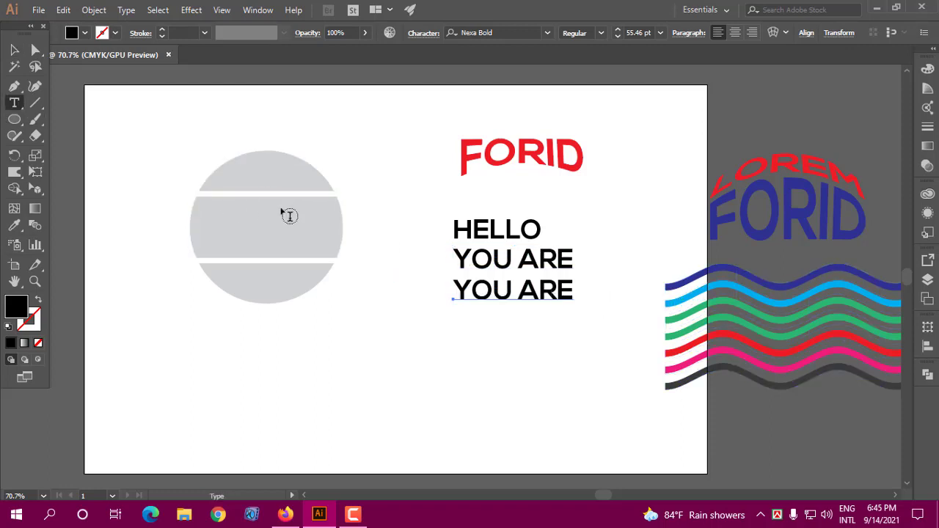
{"action": "left_click_drag", "start_coordinate": [454, 292], "coordinate": [579, 299]}
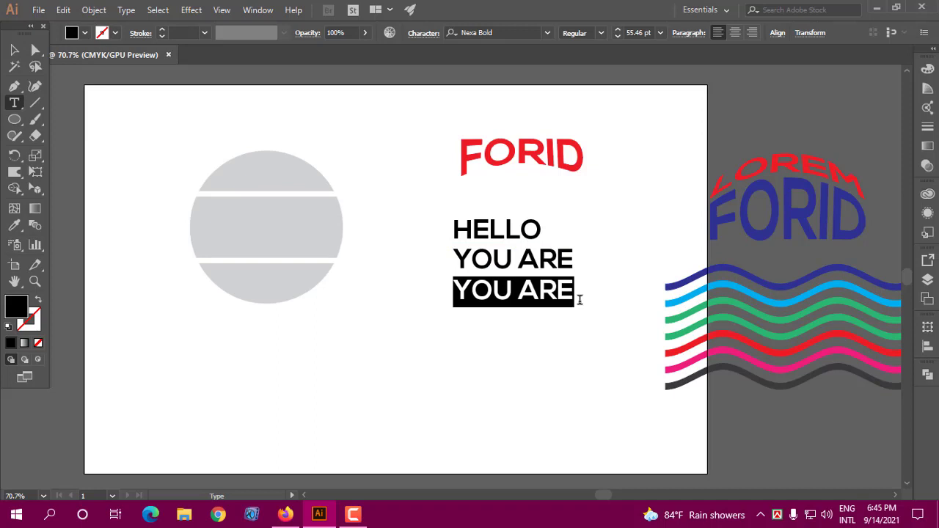
{"action": "type", "text": "W"}
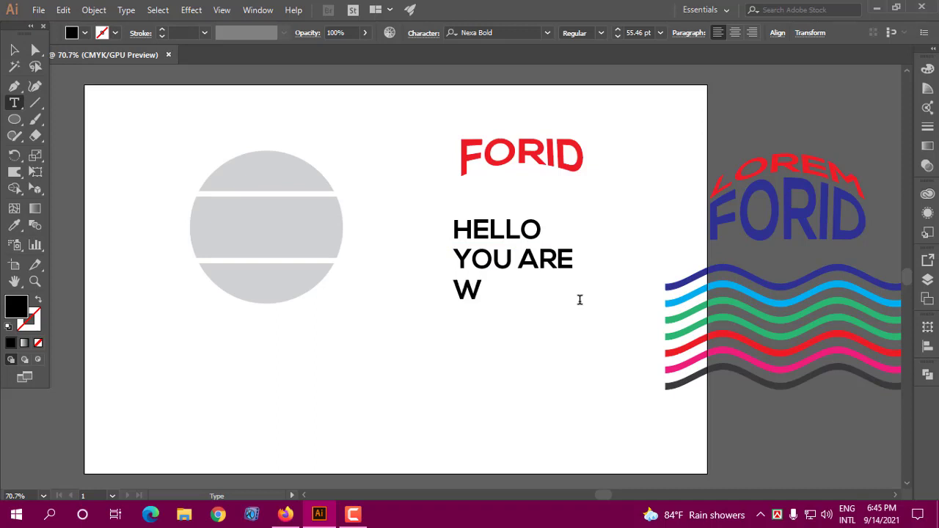
{"action": "type", "text": "ELC"}
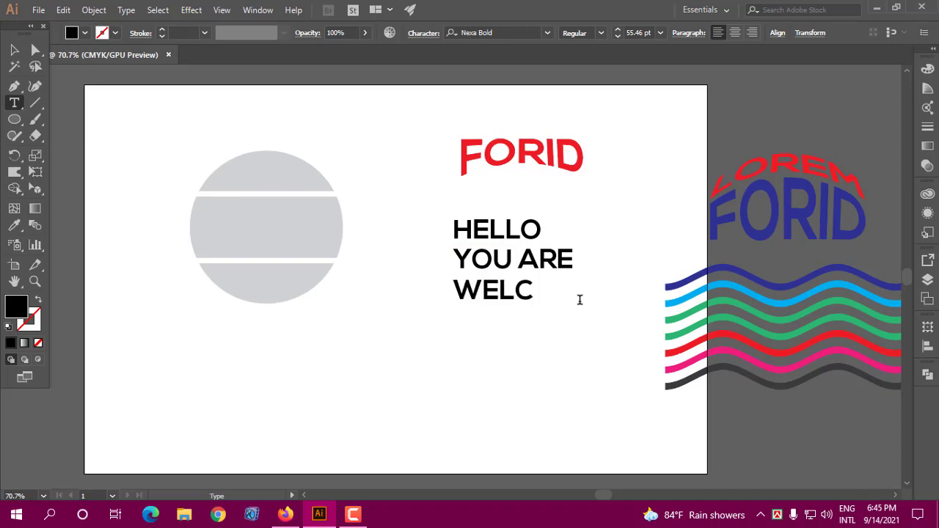
{"action": "type", "text": "OME"}
{"action": "left_click", "coordinate": [14, 49]}
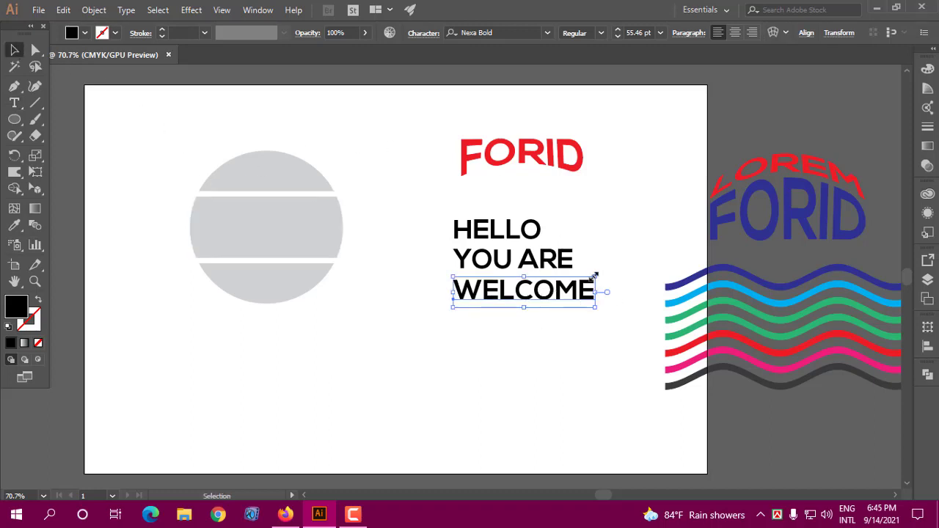
{"action": "left_click_drag", "start_coordinate": [595, 275], "coordinate": [578, 283]}
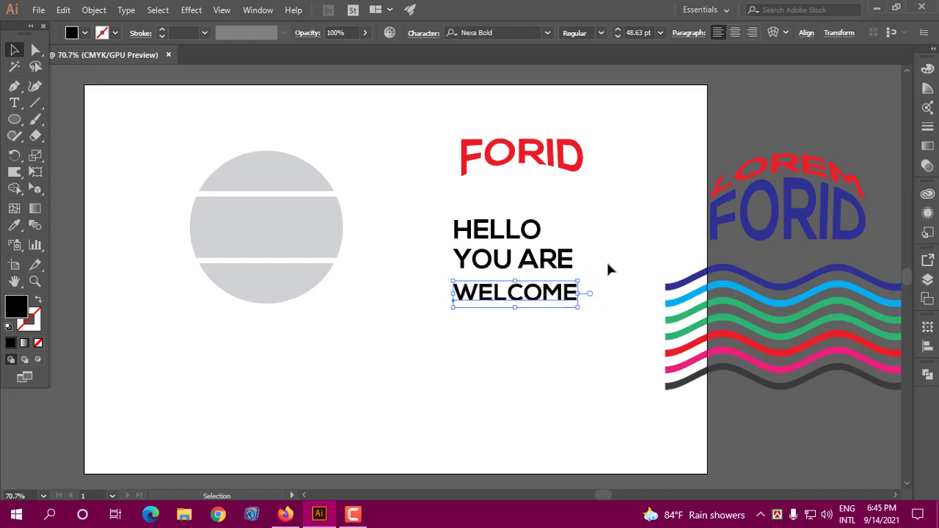
{"action": "left_click", "coordinate": [606, 260]}
Step: Ungroup the three segments of the sliced circle
{"action": "left_click", "coordinate": [249, 165]}
{"action": "right_click", "coordinate": [248, 164]}
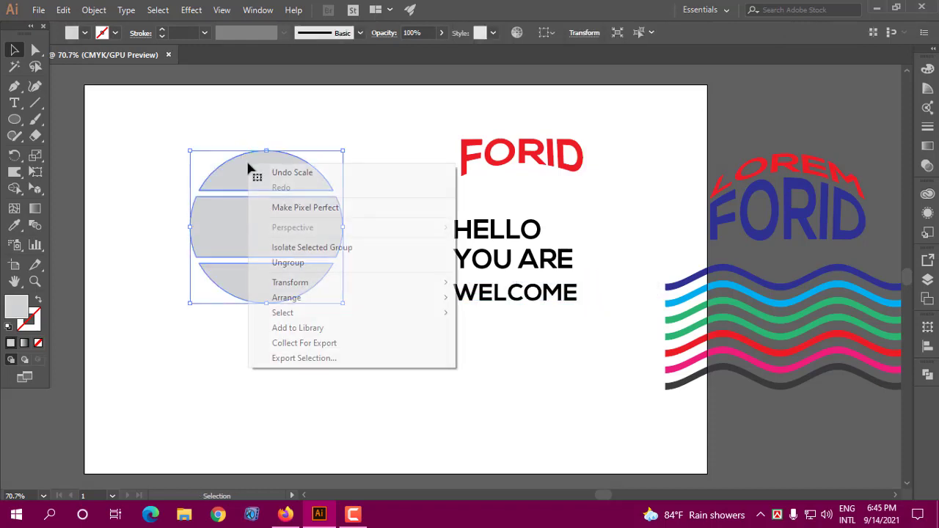
{"action": "left_click", "coordinate": [298, 264]}
{"action": "left_click", "coordinate": [374, 200]}
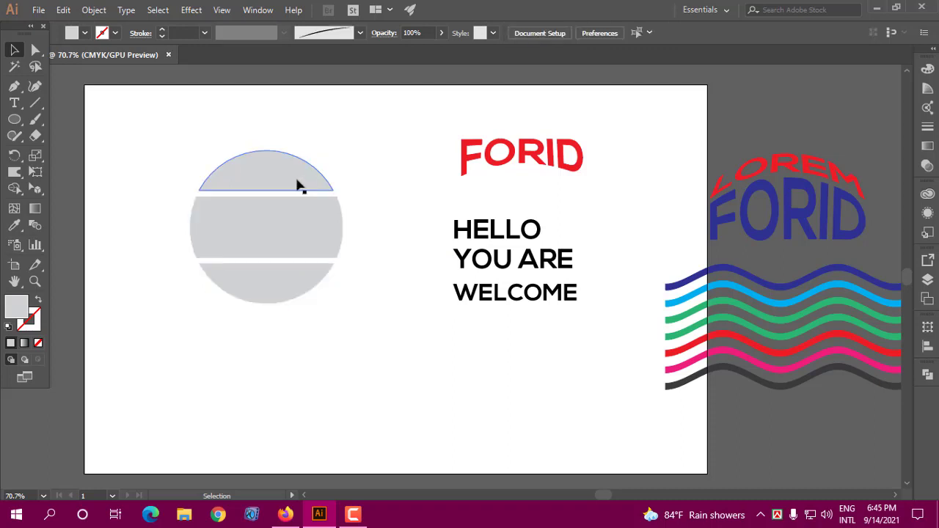
Step: Bring the circle's top segment to the front of the stacking order
{"action": "left_click", "coordinate": [299, 185]}
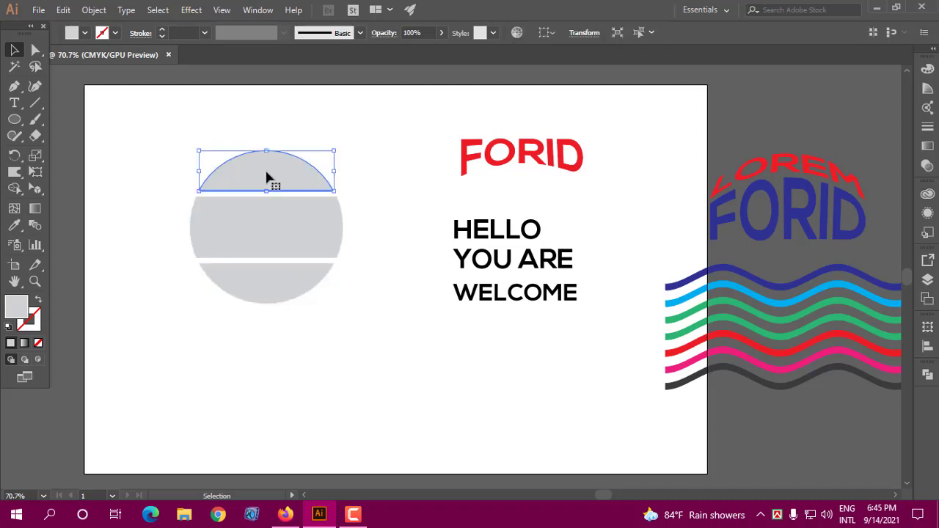
{"action": "left_click", "coordinate": [478, 229]}
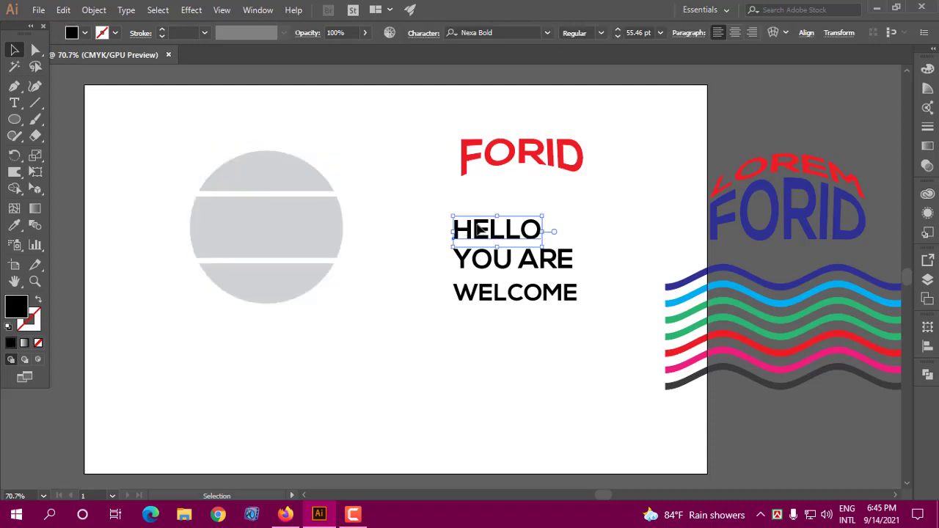
{"action": "left_click", "coordinate": [284, 173]}
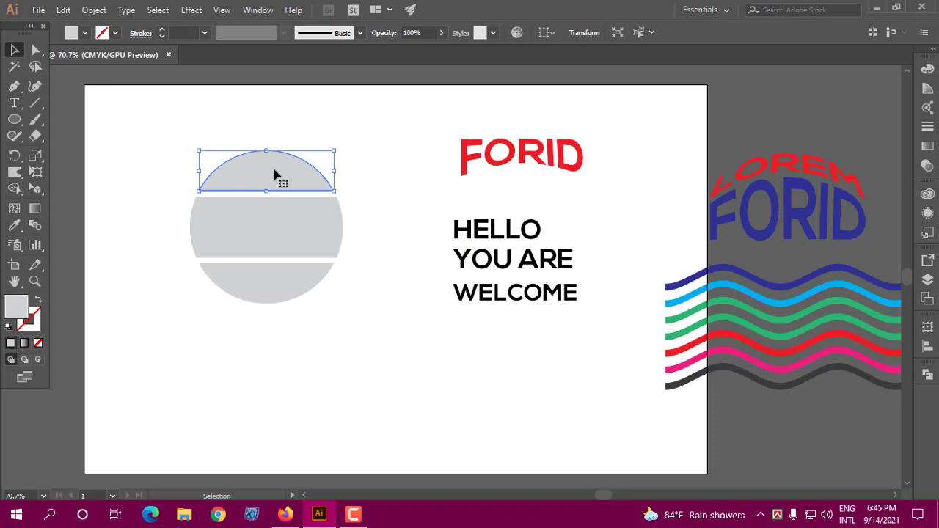
{"action": "right_click", "coordinate": [275, 174]}
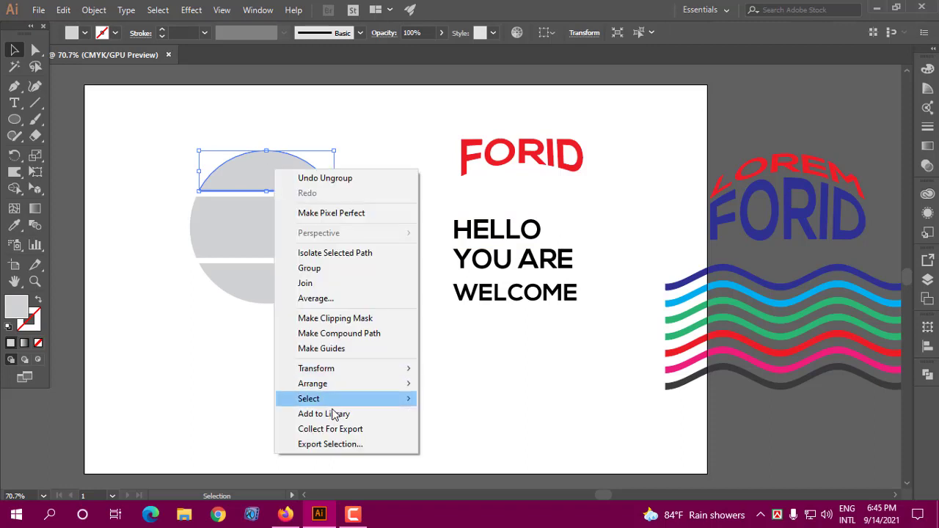
{"action": "mouse_move", "coordinate": [330, 387]}
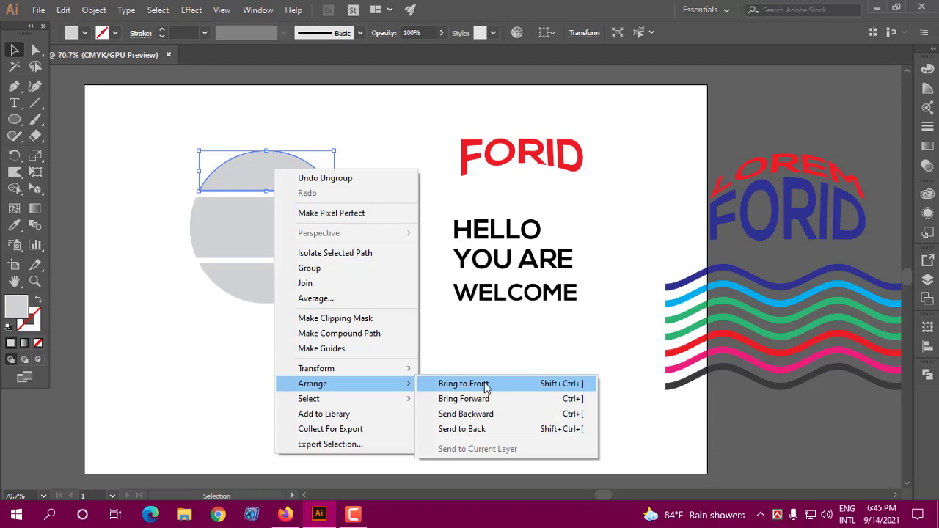
{"action": "left_click", "coordinate": [484, 384]}
Step: Move HELLO beside the circle's top segment and fit it into that segment with Envelope Distort's Make with Top Object
{"action": "left_click", "coordinate": [496, 236]}
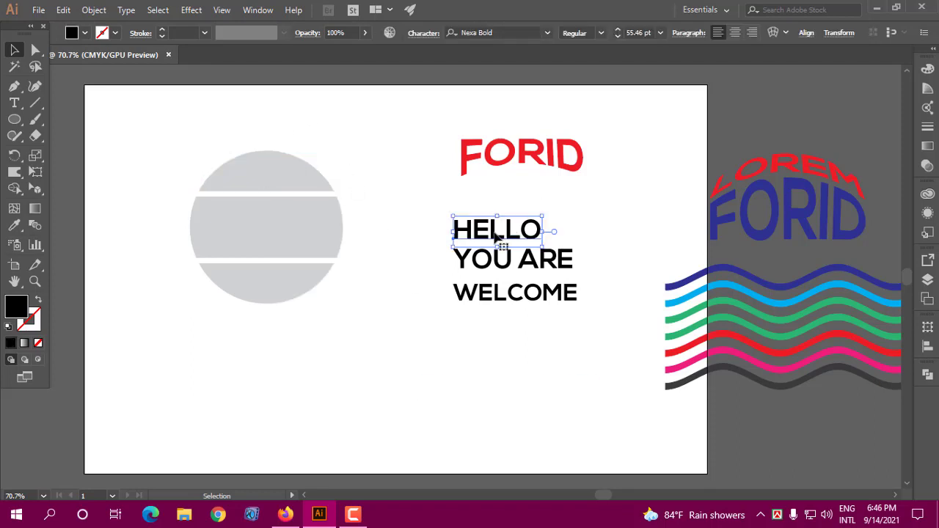
{"action": "left_click_drag", "start_coordinate": [494, 234], "coordinate": [340, 143]}
{"action": "left_click_drag", "start_coordinate": [195, 108], "coordinate": [349, 151]}
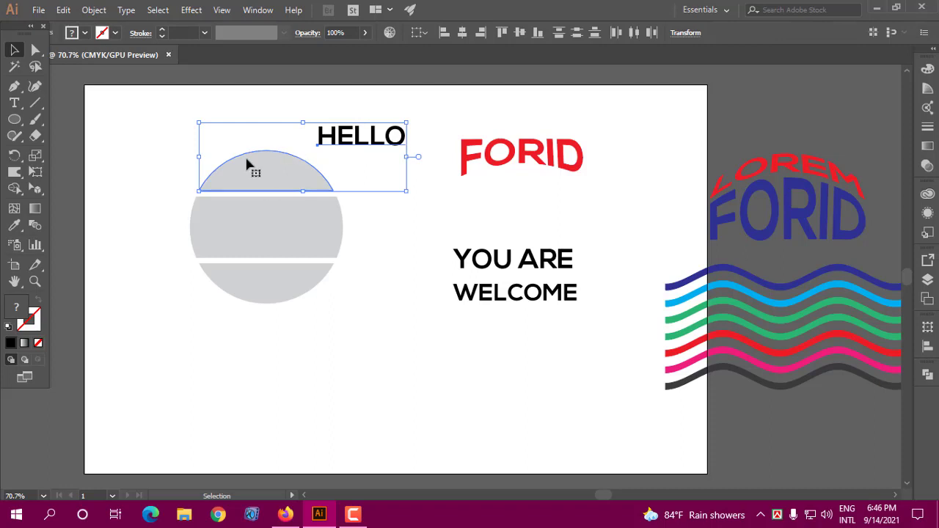
{"action": "left_click", "coordinate": [94, 10]}
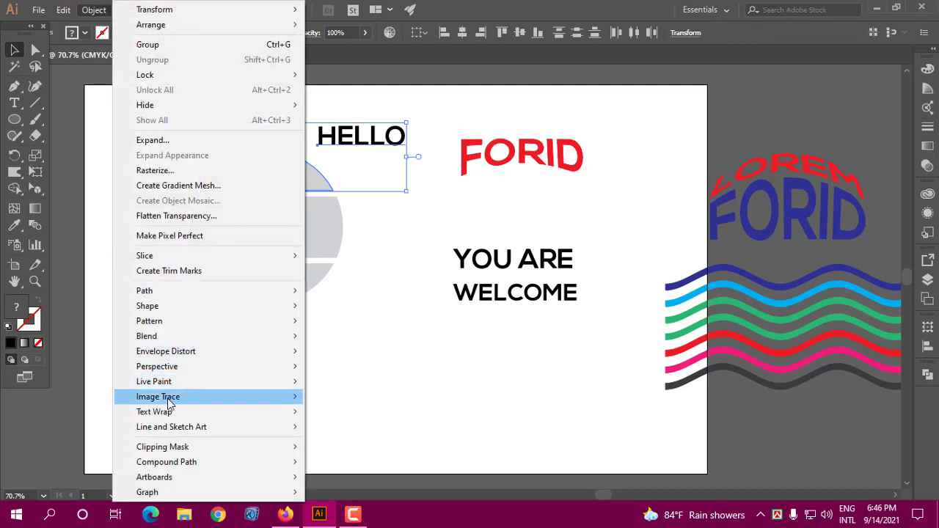
{"action": "mouse_move", "coordinate": [173, 355]}
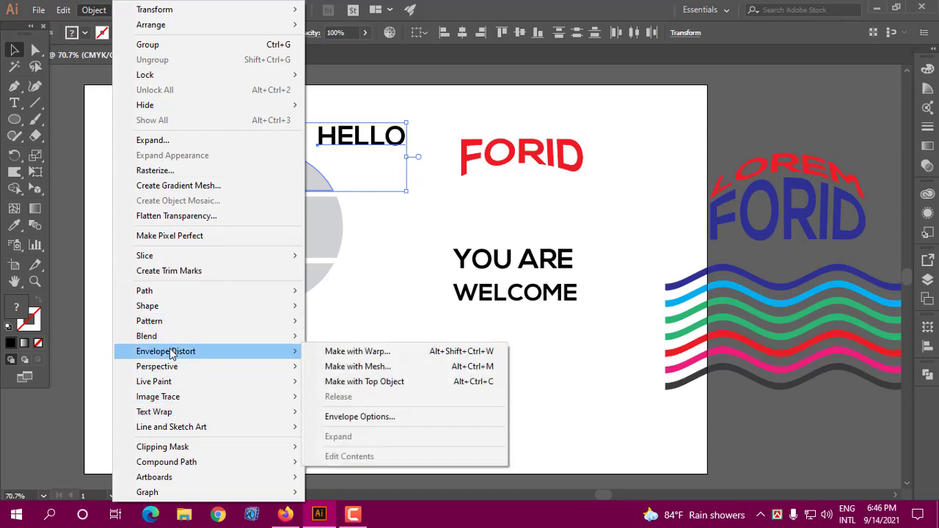
{"action": "left_click", "coordinate": [376, 383]}
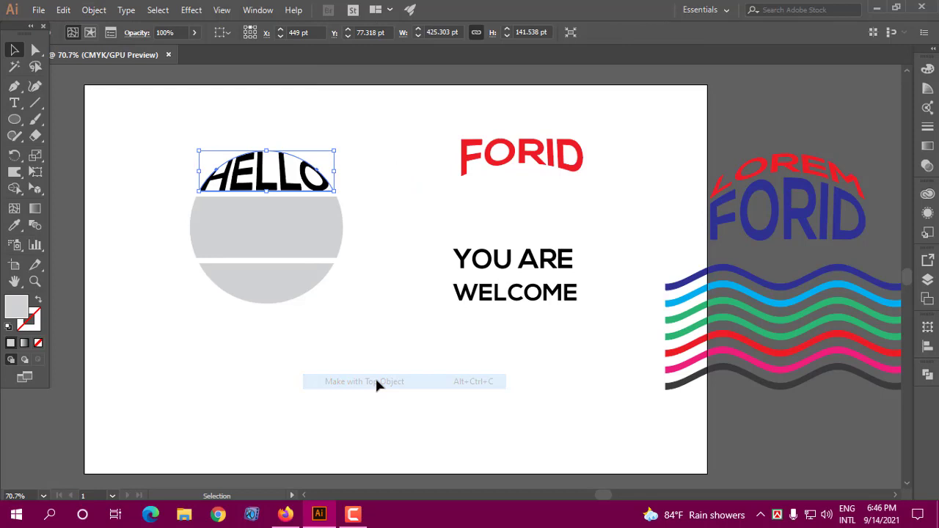
{"action": "left_click", "coordinate": [381, 220]}
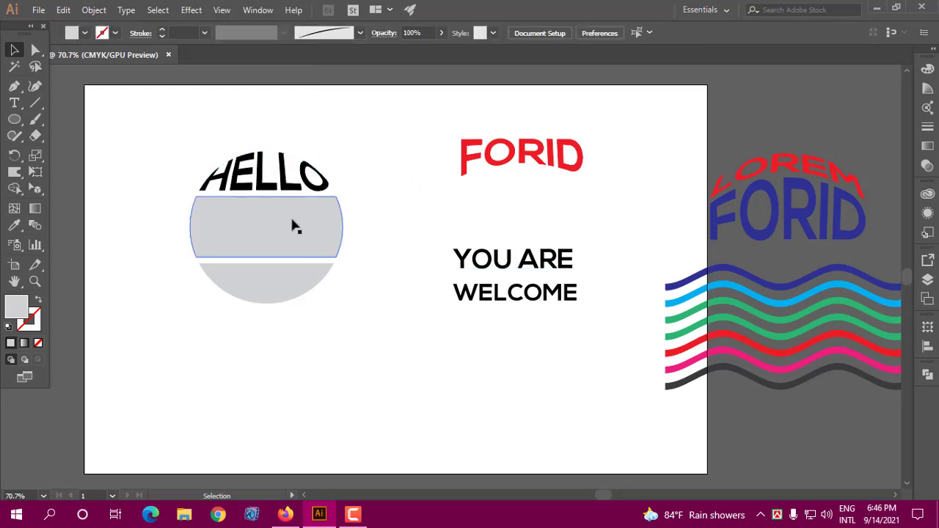
Step: Bring the circle's middle segment to the front of the stacking order
{"action": "left_click", "coordinate": [530, 262]}
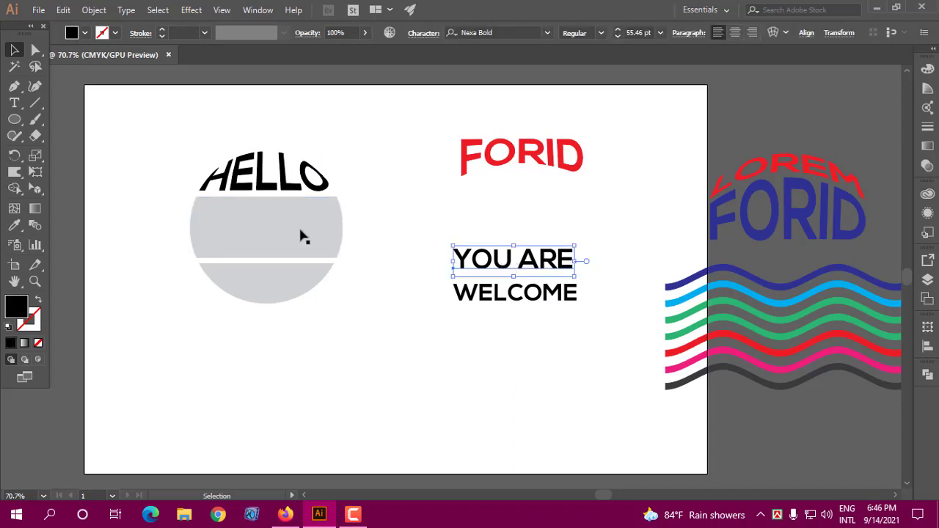
{"action": "left_click", "coordinate": [253, 226]}
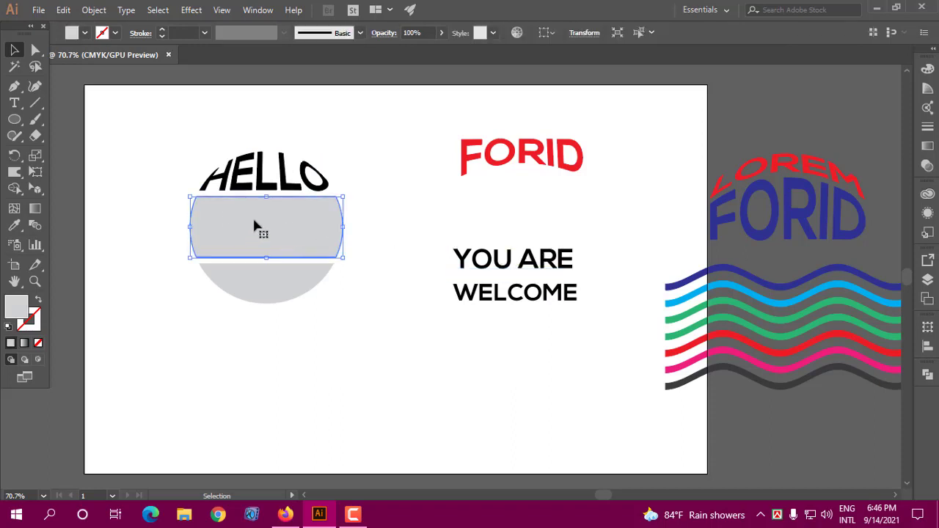
{"action": "right_click", "coordinate": [253, 219]}
{"action": "mouse_move", "coordinate": [312, 432]}
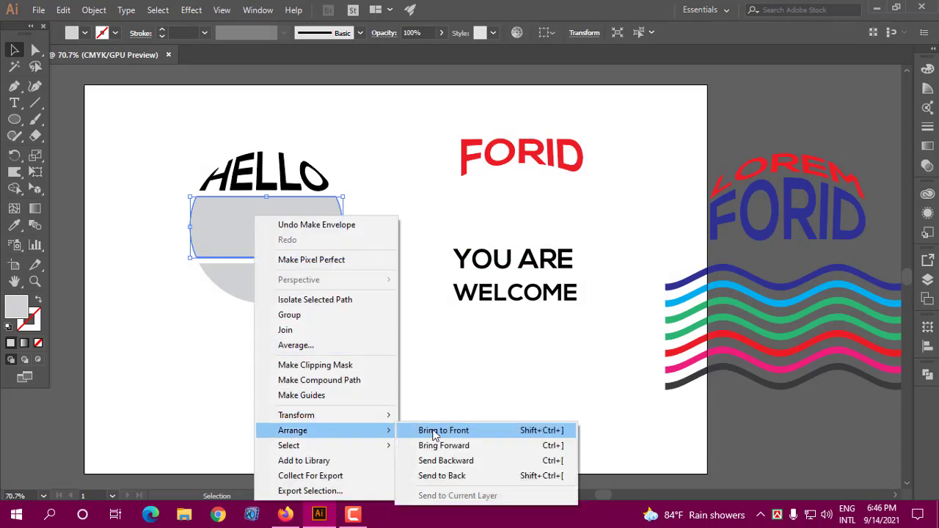
{"action": "left_click", "coordinate": [445, 433]}
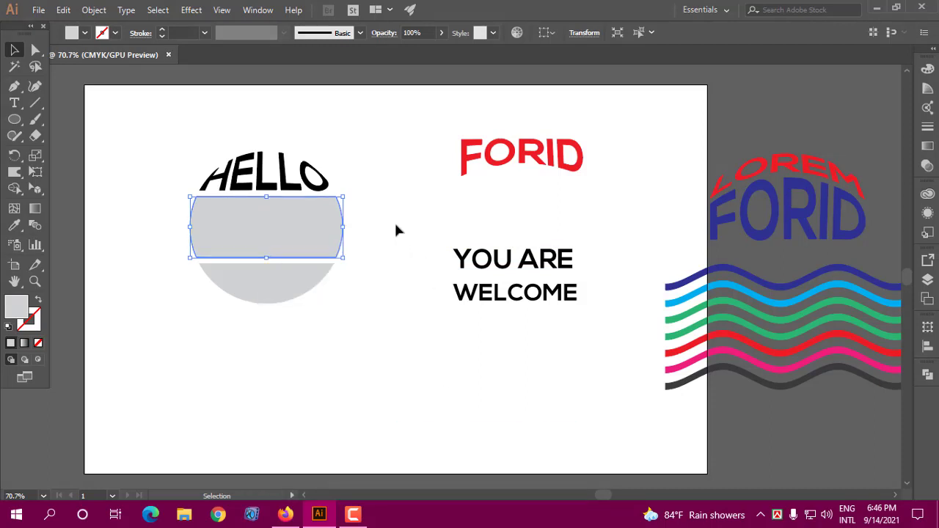
{"action": "left_click", "coordinate": [394, 220]}
Step: Fit YOU ARE into the circle's middle segment with Envelope Distort's Make with Top Object
{"action": "left_click", "coordinate": [321, 218]}
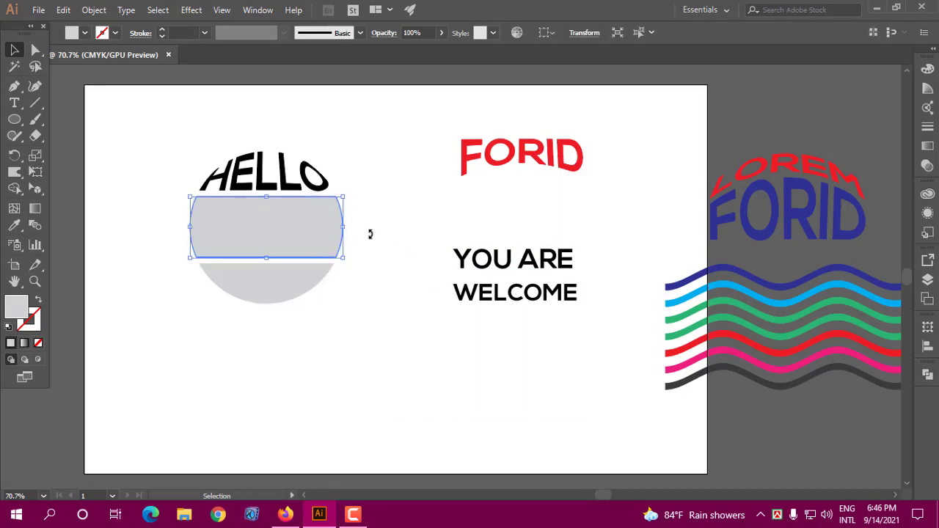
{"action": "left_click", "coordinate": [533, 260], "text": "shift"}
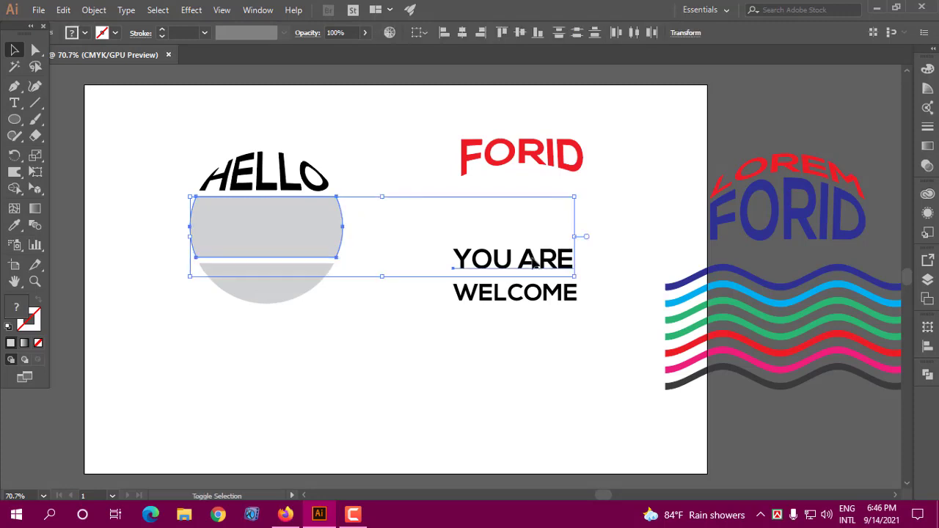
{"action": "left_click", "coordinate": [94, 11]}
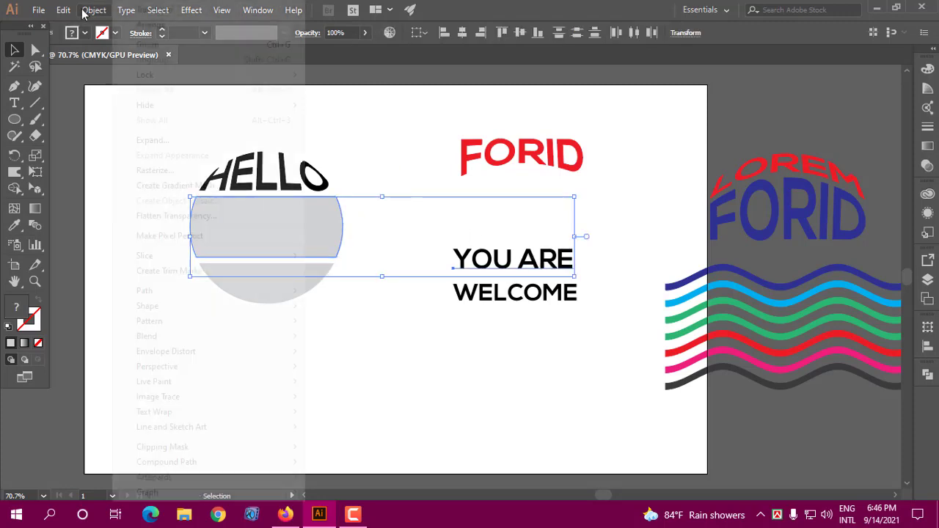
{"action": "mouse_move", "coordinate": [196, 356]}
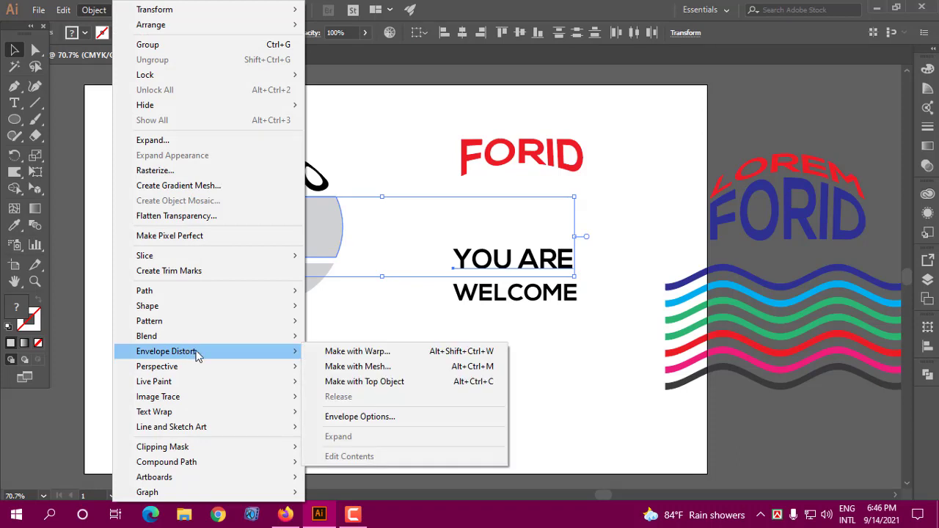
{"action": "left_click", "coordinate": [385, 387]}
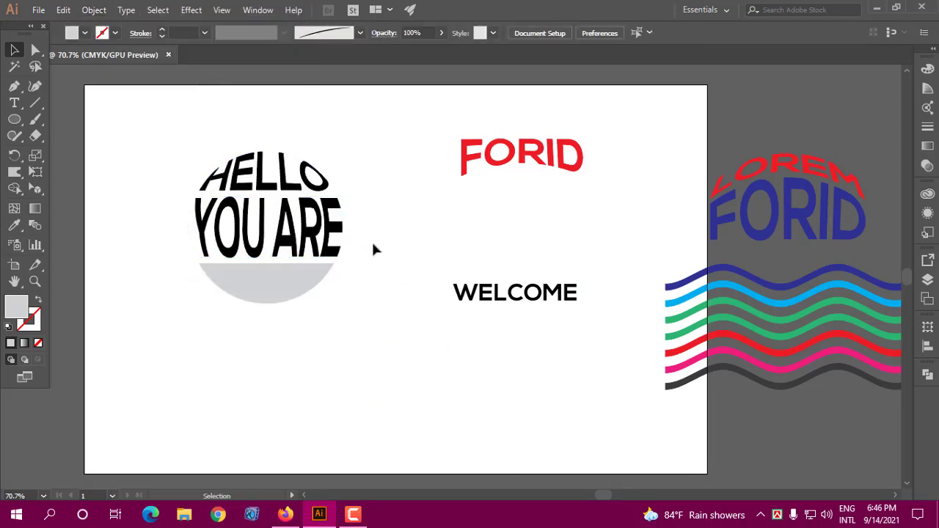
{"action": "left_click", "coordinate": [380, 296]}
Step: Bring the circle's bottom segment to the front of the stacking order
{"action": "left_click", "coordinate": [320, 220]}
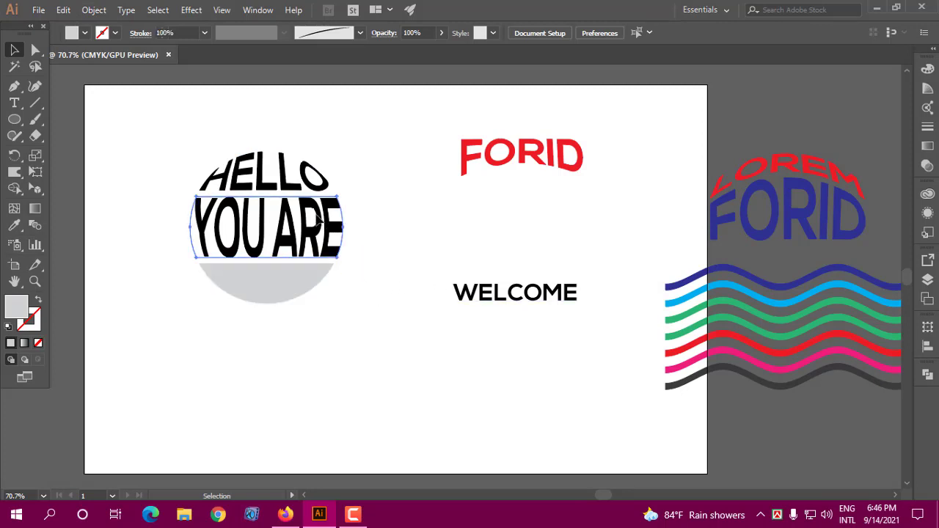
{"action": "left_click", "coordinate": [388, 285]}
{"action": "left_click", "coordinate": [300, 292]}
{"action": "right_click", "coordinate": [271, 288]}
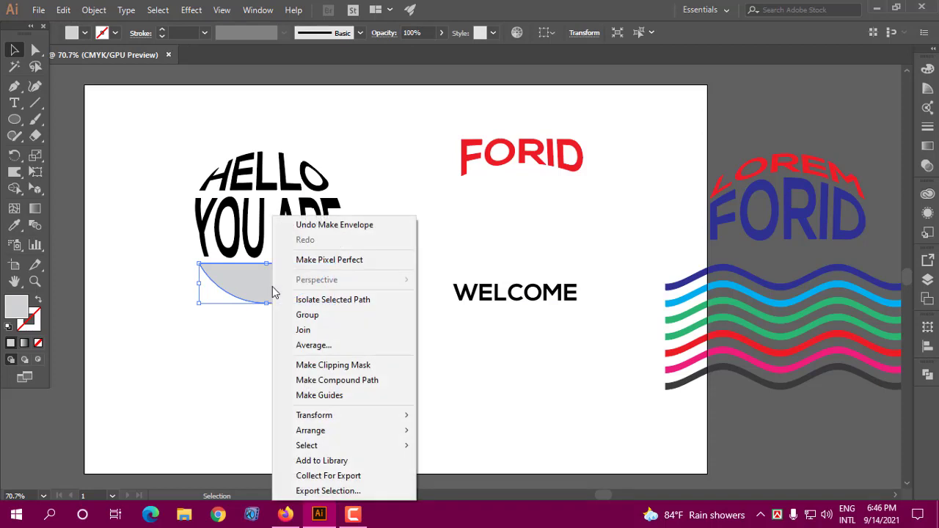
{"action": "mouse_move", "coordinate": [400, 430]}
{"action": "left_click", "coordinate": [484, 436]}
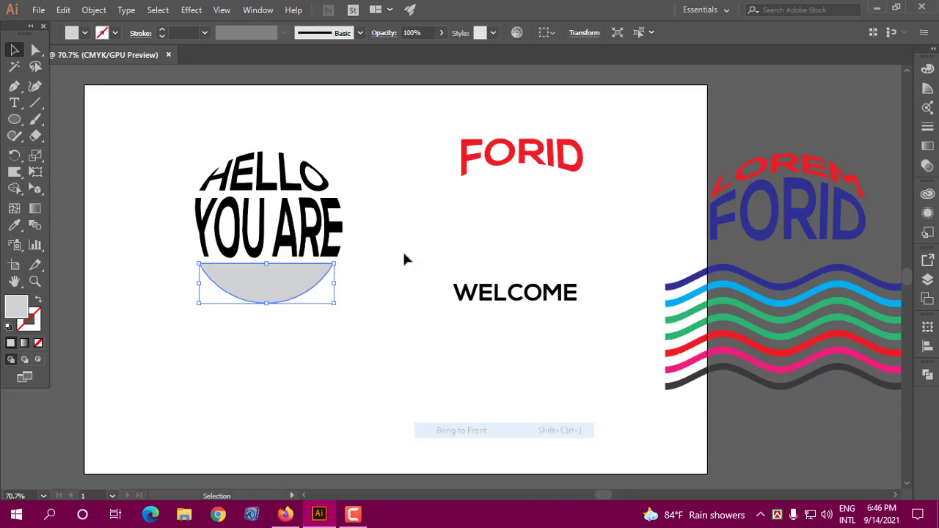
{"action": "left_click", "coordinate": [402, 249]}
Step: Fit WELCOME into the circle's bottom segment with Envelope Distort's Make with Top Object
{"action": "left_click", "coordinate": [514, 292]}
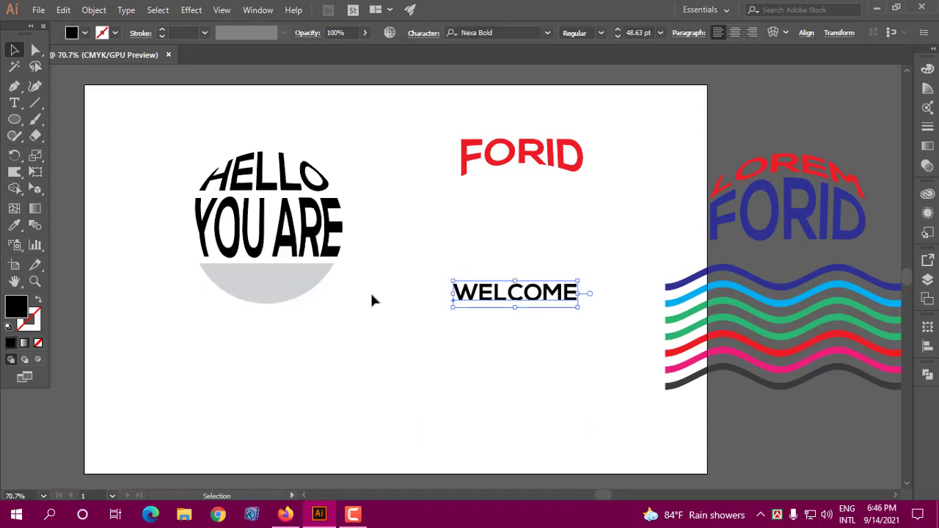
{"action": "left_click", "coordinate": [300, 285], "text": "shift"}
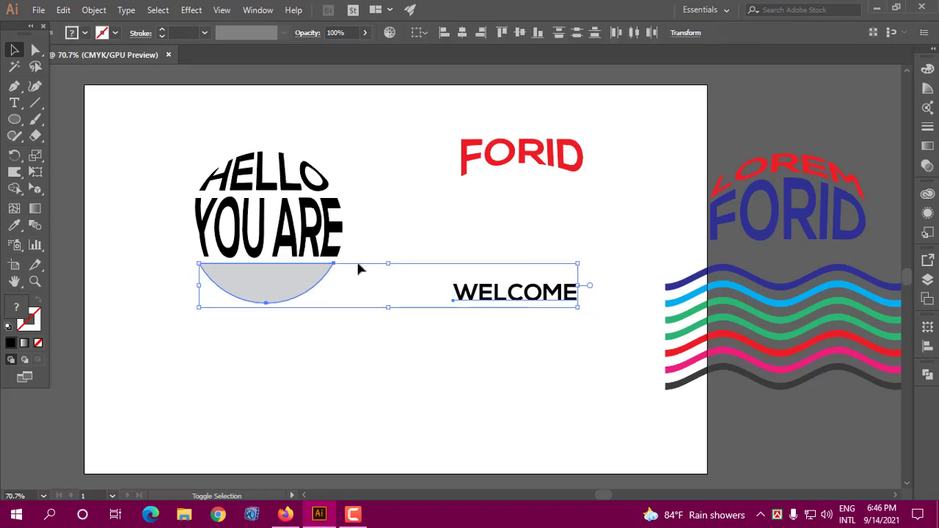
{"action": "left_click", "coordinate": [95, 9]}
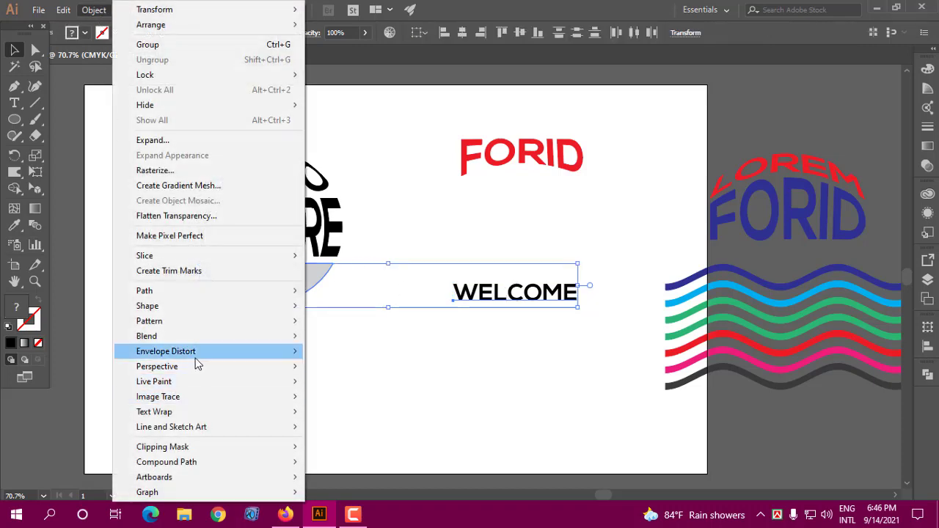
{"action": "mouse_move", "coordinate": [198, 353]}
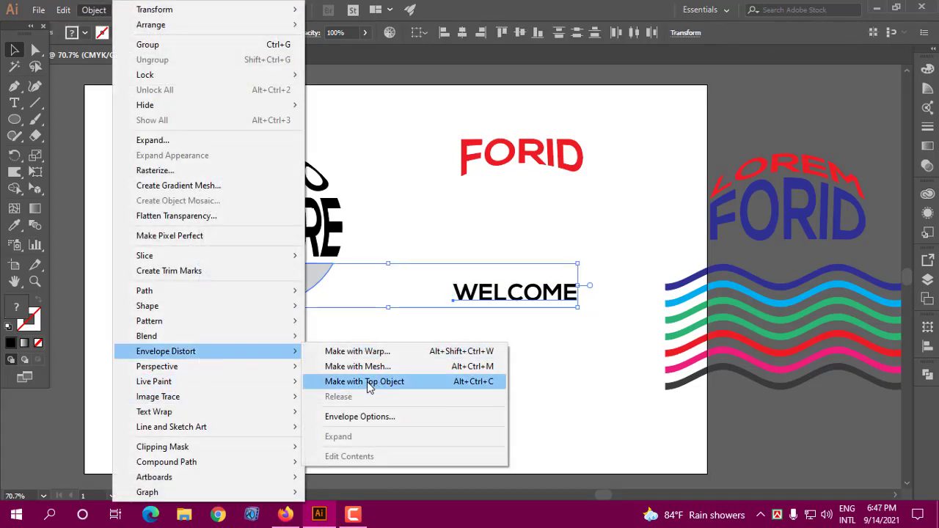
{"action": "left_click", "coordinate": [390, 382]}
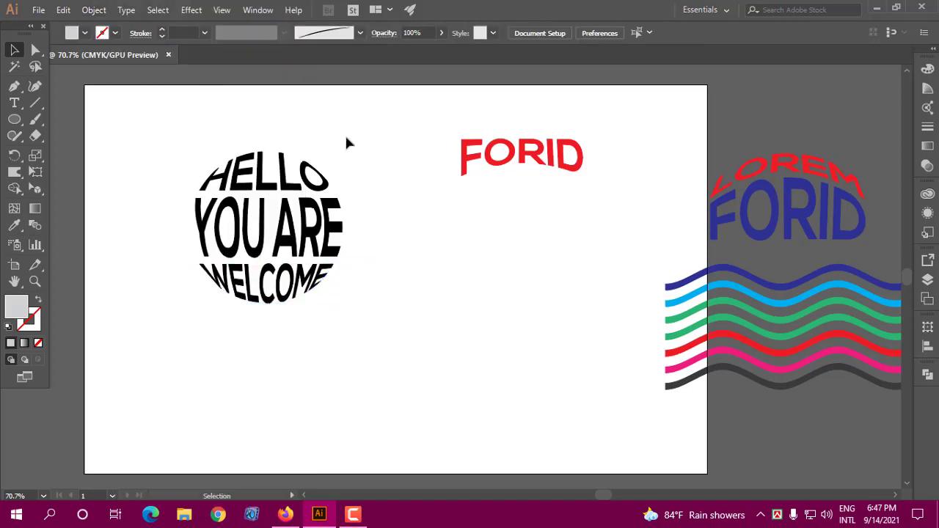
Step: Move the circular HELLO YOU ARE WELCOME lettering directly beneath the red FORID text
{"action": "left_click", "coordinate": [285, 239]}
{"action": "left_click_drag", "start_coordinate": [286, 240], "coordinate": [546, 267]}
{"action": "left_click", "coordinate": [621, 256]}
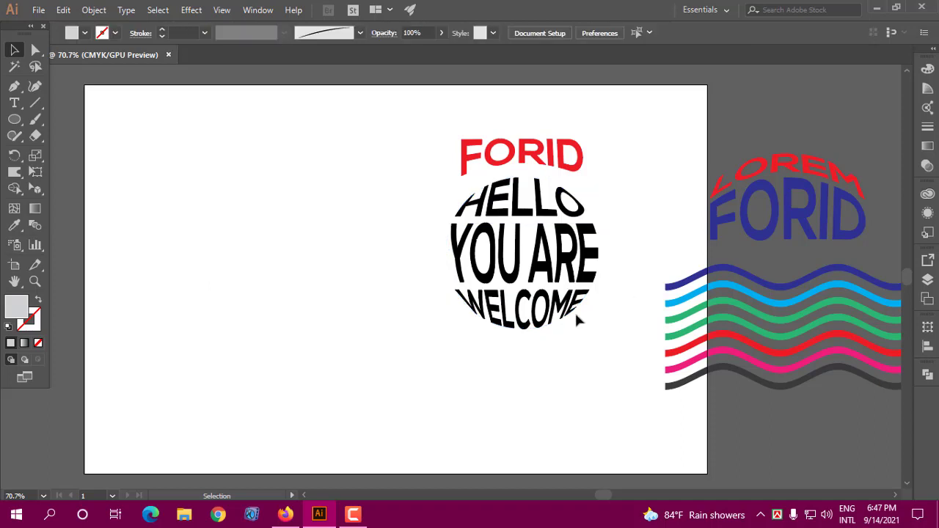
{"action": "left_click", "coordinate": [94, 9]}
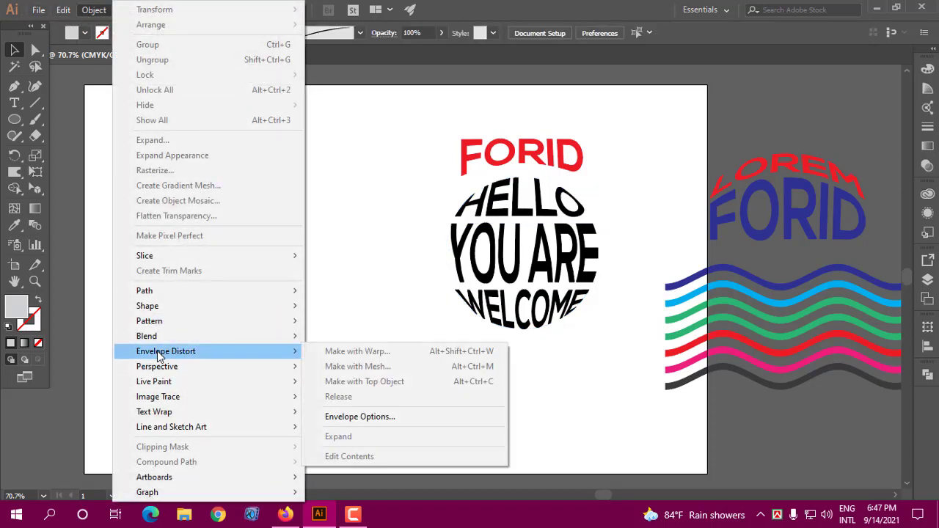
{"action": "mouse_move", "coordinate": [163, 373]}
{"action": "mouse_move", "coordinate": [192, 353]}
{"action": "left_click", "coordinate": [433, 115]}
Step: Move the LOREM FORID lettering and the wavy stripes together closer to the circular lettering
{"action": "left_click_drag", "start_coordinate": [418, 102], "coordinate": [601, 362]}
{"action": "left_click_drag", "start_coordinate": [818, 339], "coordinate": [765, 297]}
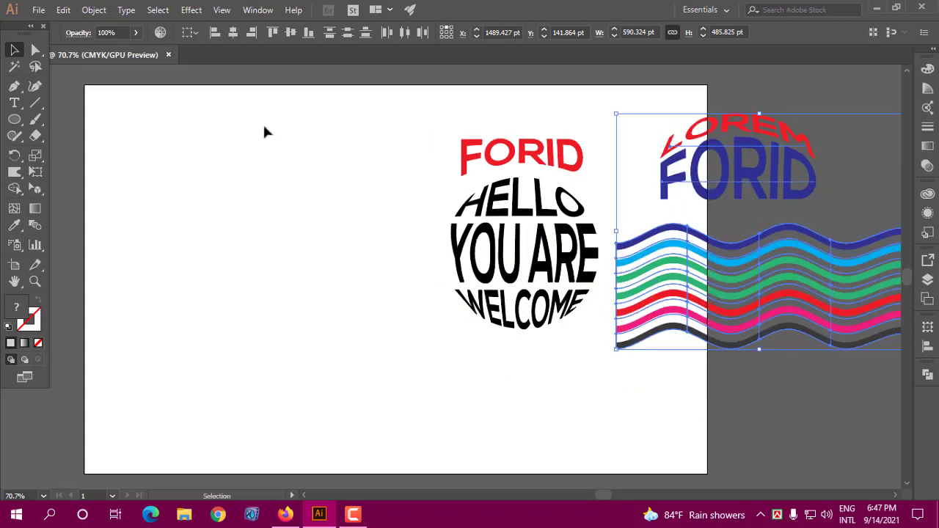
Step: Examine the Perspective commands with the FORID and circular lettering selected, and the Perspective Grid and Perspective Selection tools
{"action": "left_click_drag", "start_coordinate": [398, 114], "coordinate": [525, 325]}
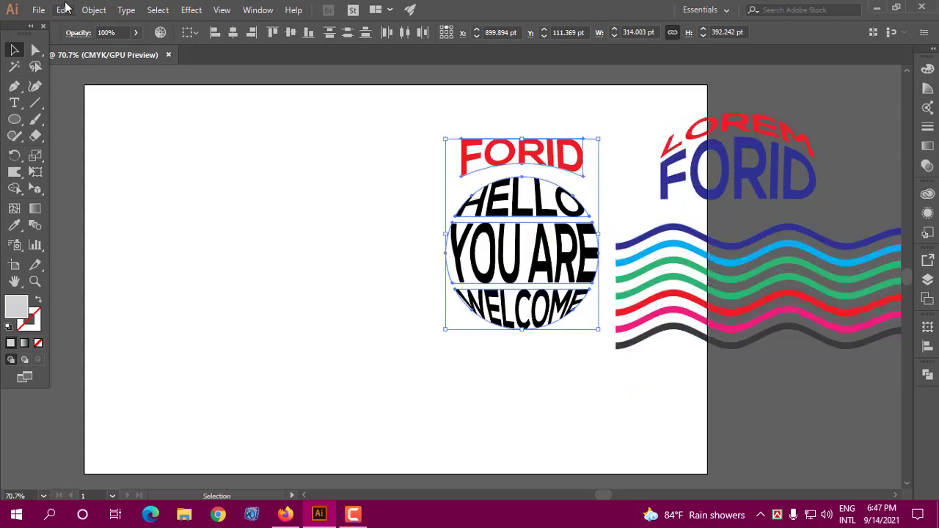
{"action": "left_click", "coordinate": [94, 9]}
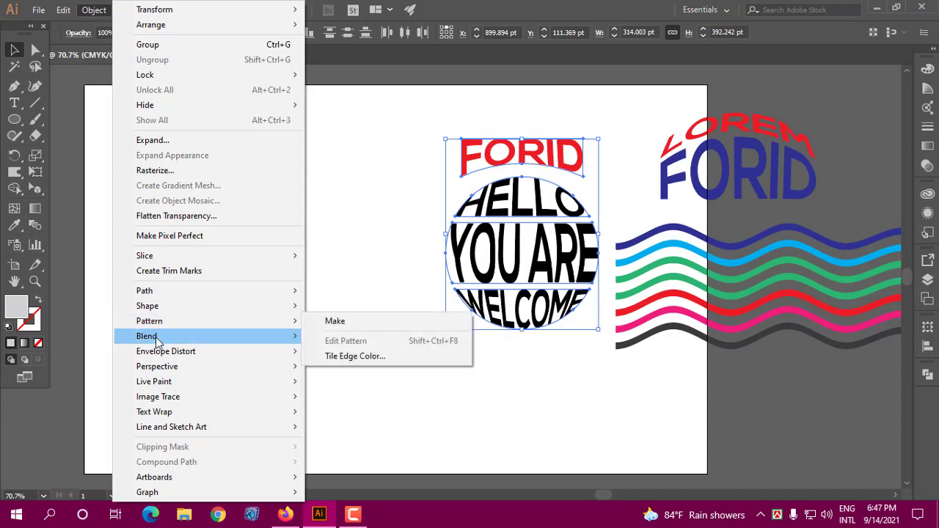
{"action": "mouse_move", "coordinate": [188, 360]}
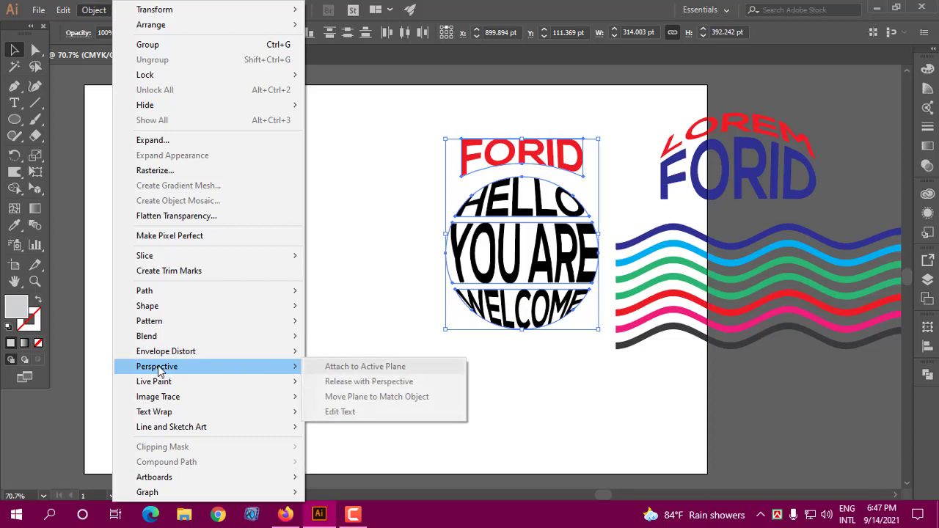
{"action": "left_click", "coordinate": [357, 343]}
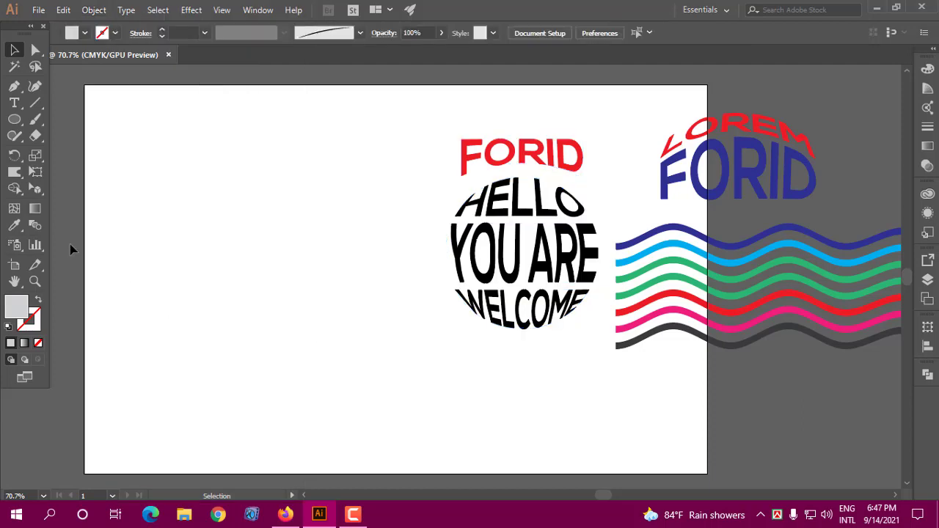
{"action": "left_click", "coordinate": [35, 189]}
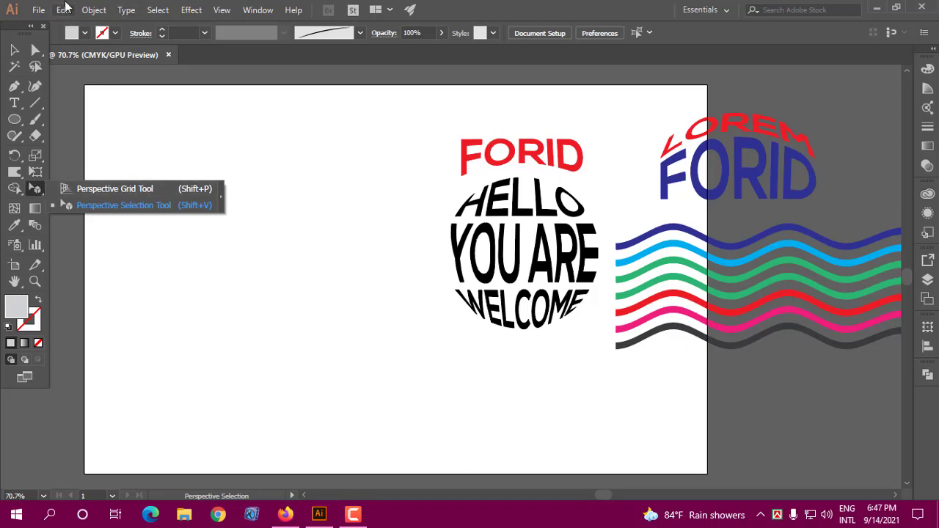
{"action": "left_click", "coordinate": [94, 9]}
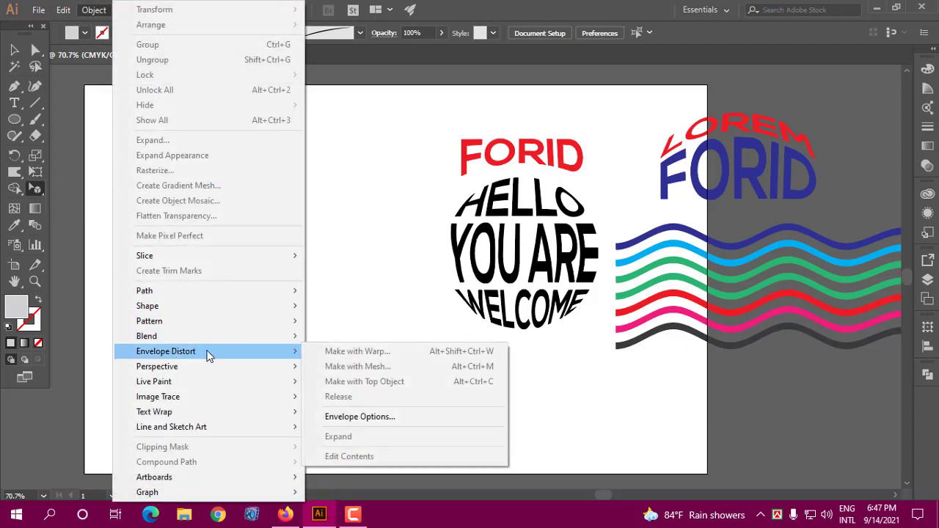
{"action": "mouse_move", "coordinate": [170, 366]}
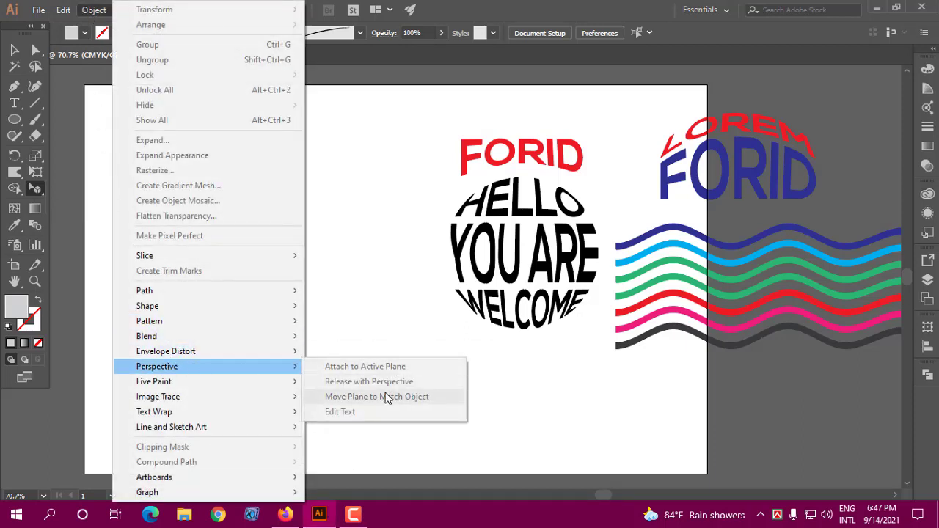
{"action": "left_click", "coordinate": [360, 334]}
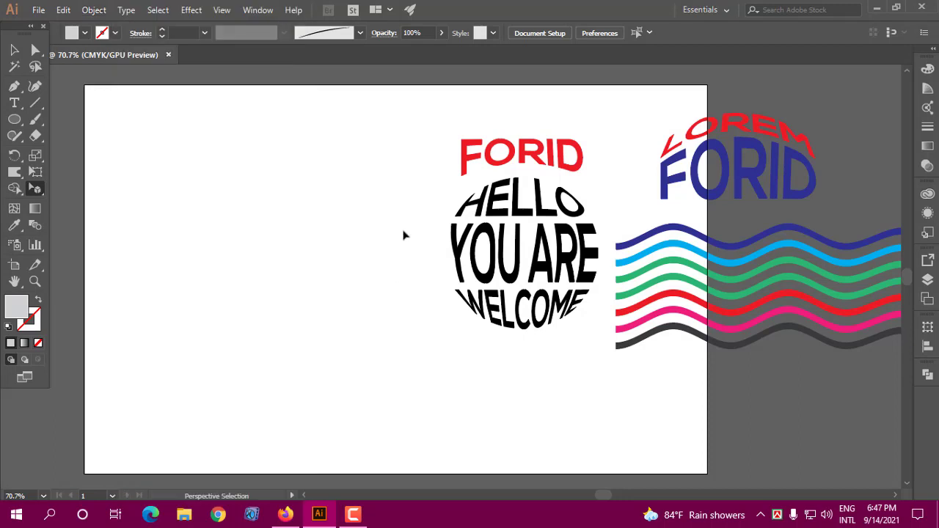
Step: Delete all the lettering and wavy stripes, and display the perspective grid on the empty artboard
{"action": "left_click_drag", "start_coordinate": [408, 117], "coordinate": [838, 388]}
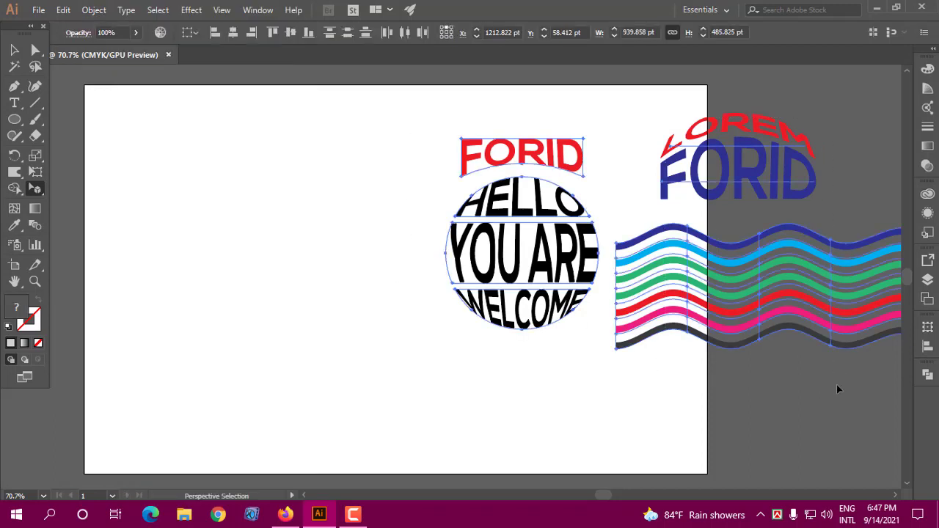
{"action": "key", "text": "Delete"}
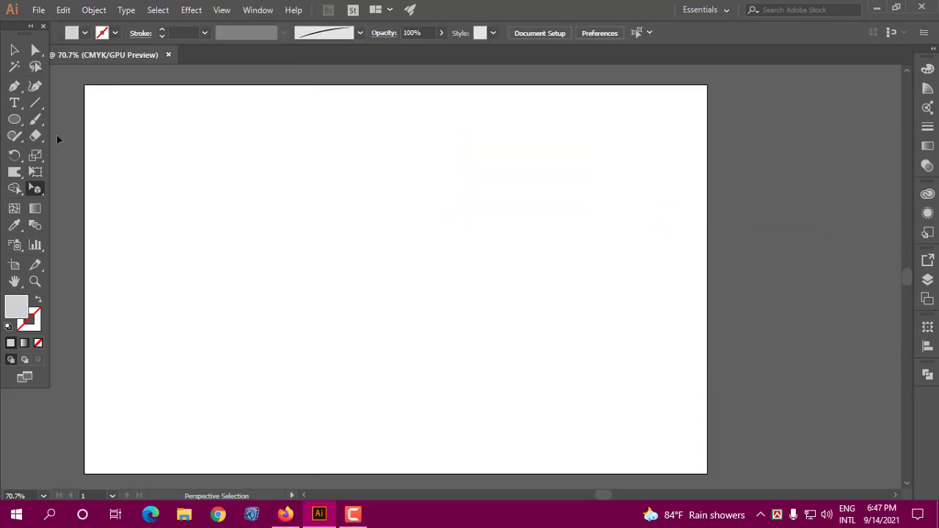
{"action": "left_click", "coordinate": [36, 190]}
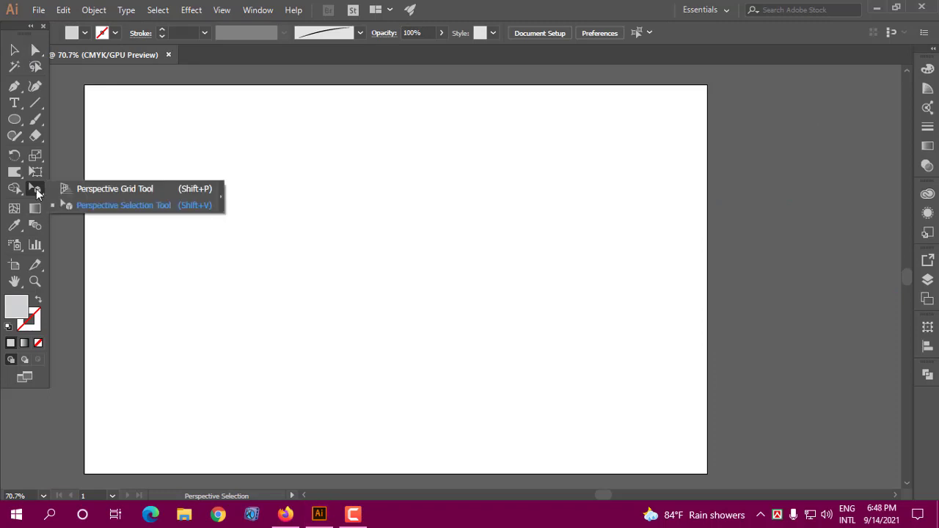
{"action": "left_click", "coordinate": [130, 190]}
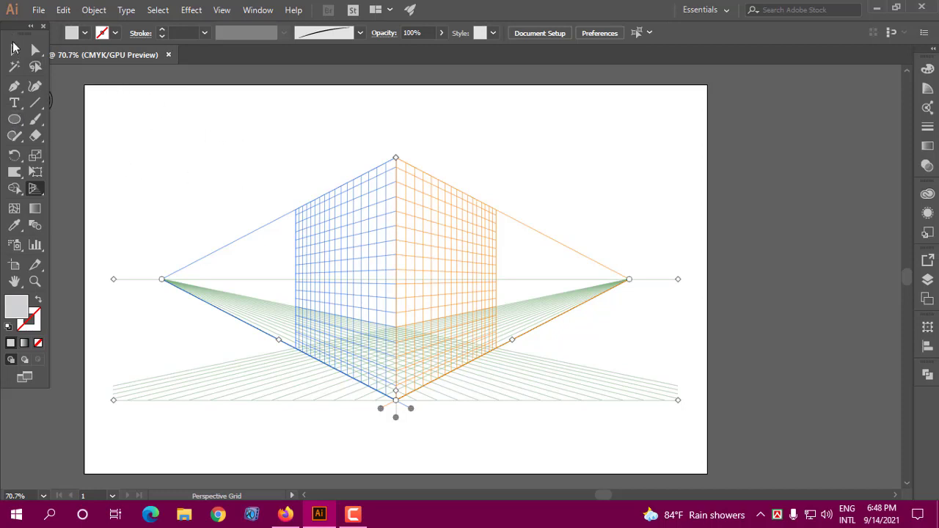
Step: Move the toolbox clear of the plane switching widget, try the right grid plane, and make the left grid plane active
{"action": "left_click_drag", "start_coordinate": [21, 41], "coordinate": [27, 145]}
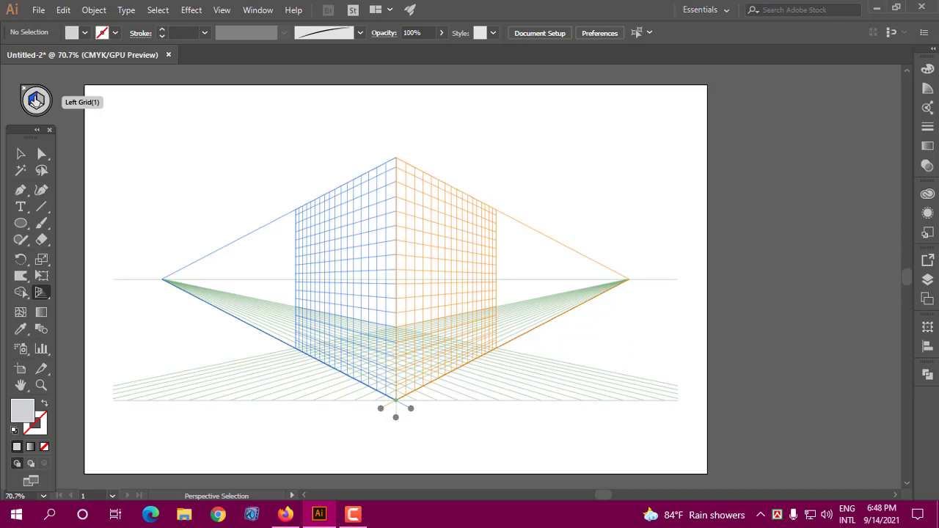
{"action": "key", "text": "shift+p"}
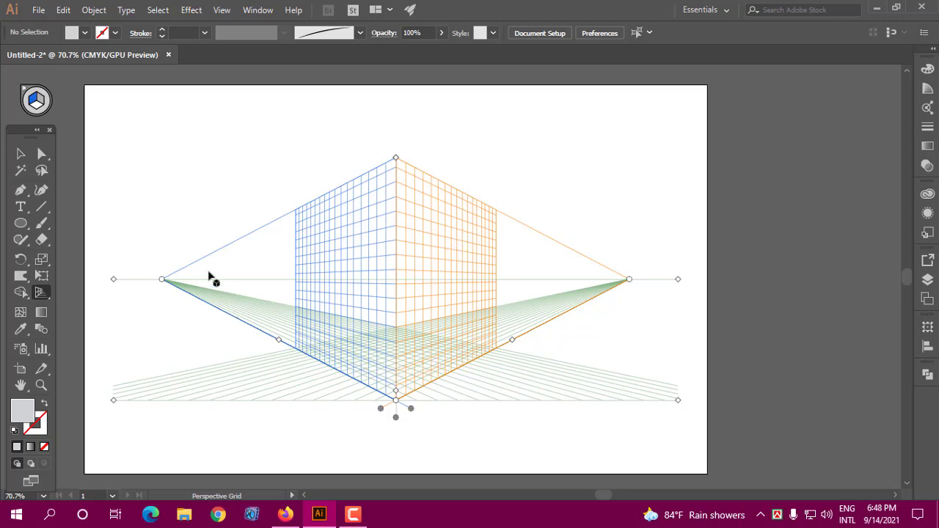
{"action": "left_click", "coordinate": [43, 102]}
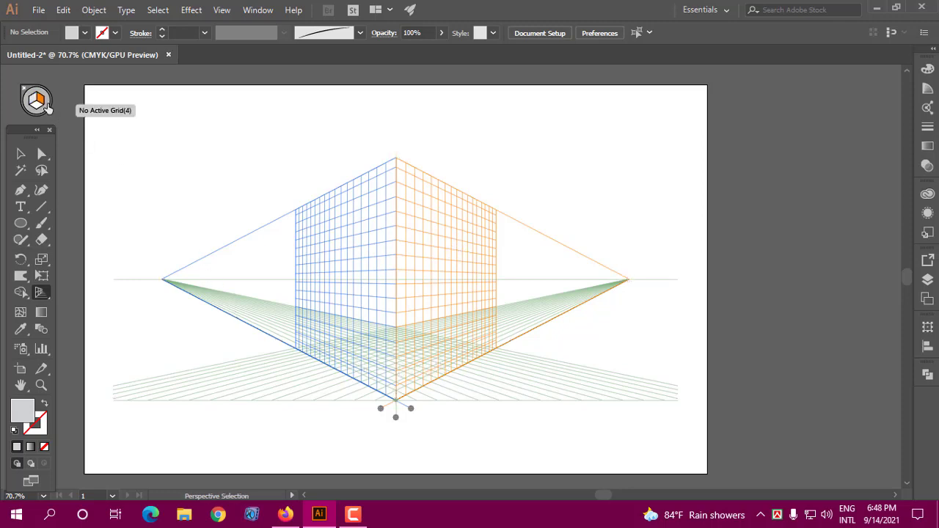
{"action": "key", "text": "shift+p"}
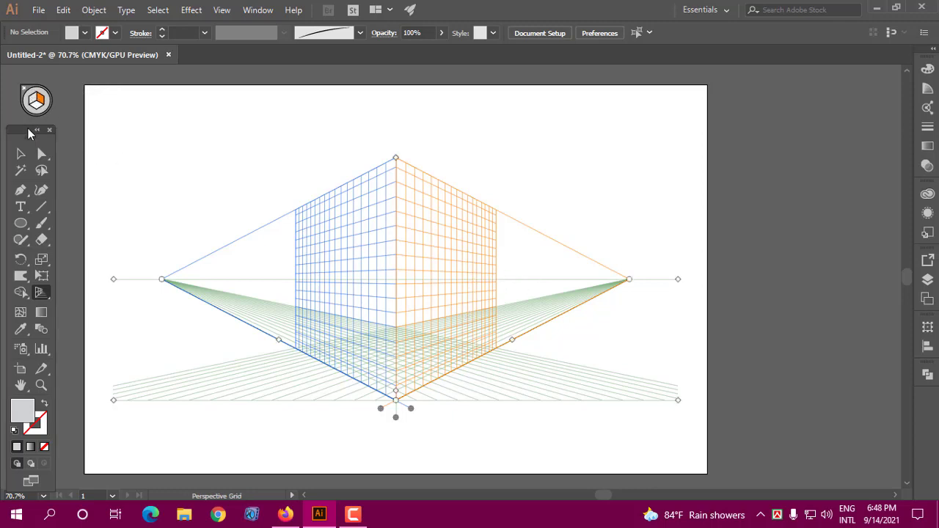
{"action": "left_click_drag", "start_coordinate": [34, 133], "coordinate": [34, 130]}
{"action": "left_click", "coordinate": [33, 103]}
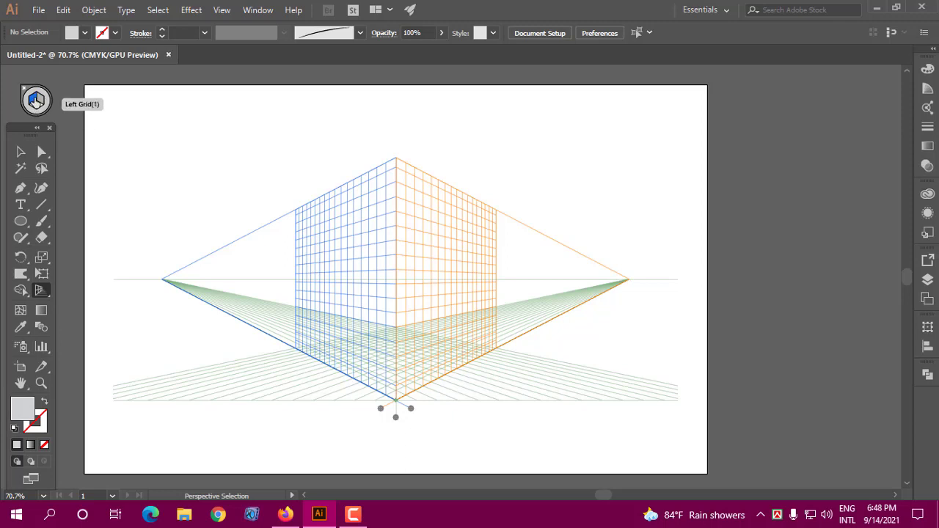
{"action": "key", "text": "shift+p"}
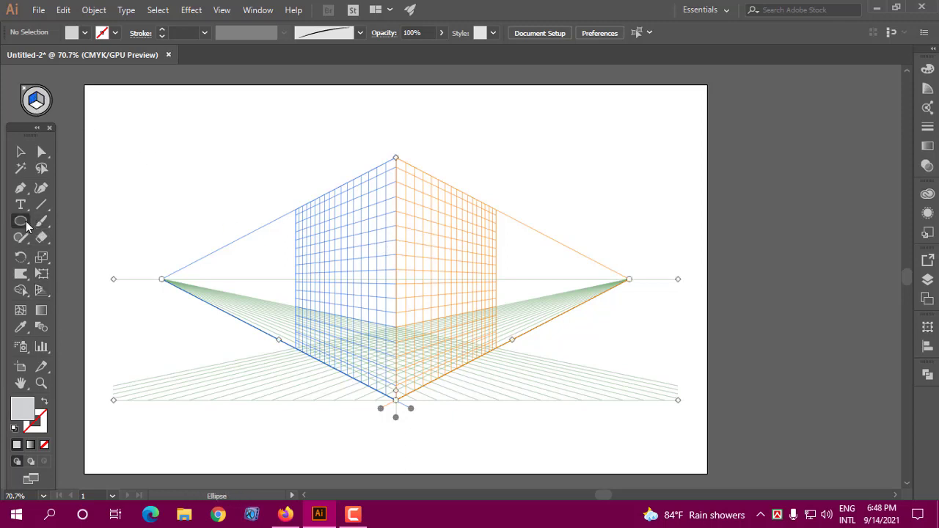
Step: Draw a rectangle across the width of the left perspective plane and fill it with red
{"action": "left_click_drag", "start_coordinate": [20, 221], "coordinate": [64, 221]}
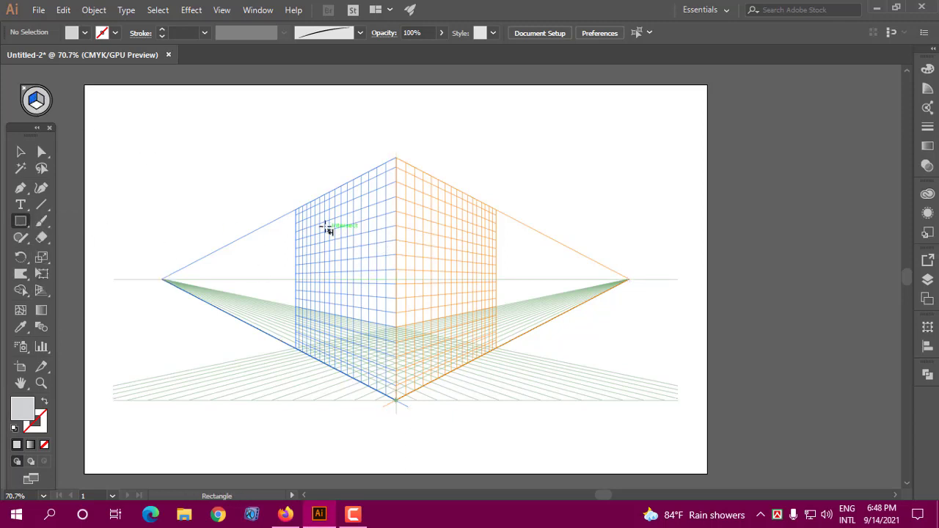
{"action": "left_click_drag", "start_coordinate": [296, 232], "coordinate": [400, 336]}
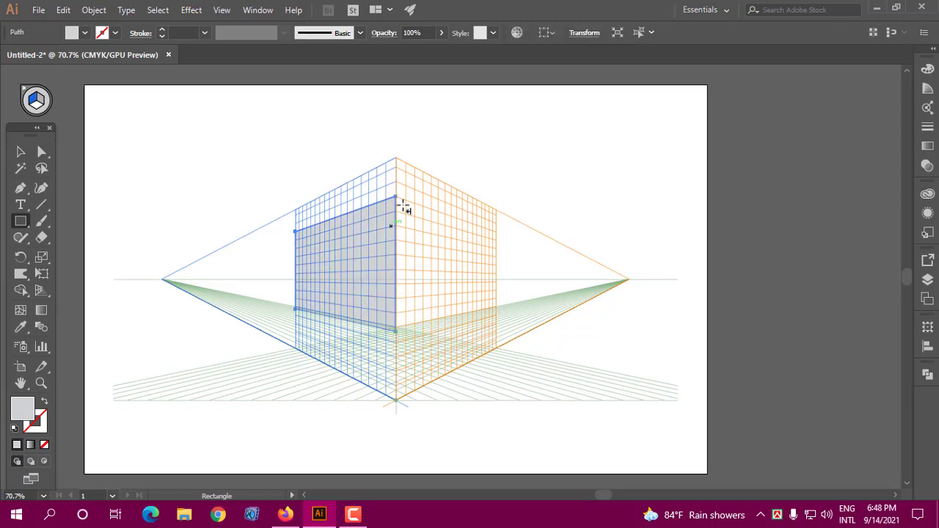
{"action": "left_click", "coordinate": [85, 32]}
{"action": "left_click", "coordinate": [46, 59]}
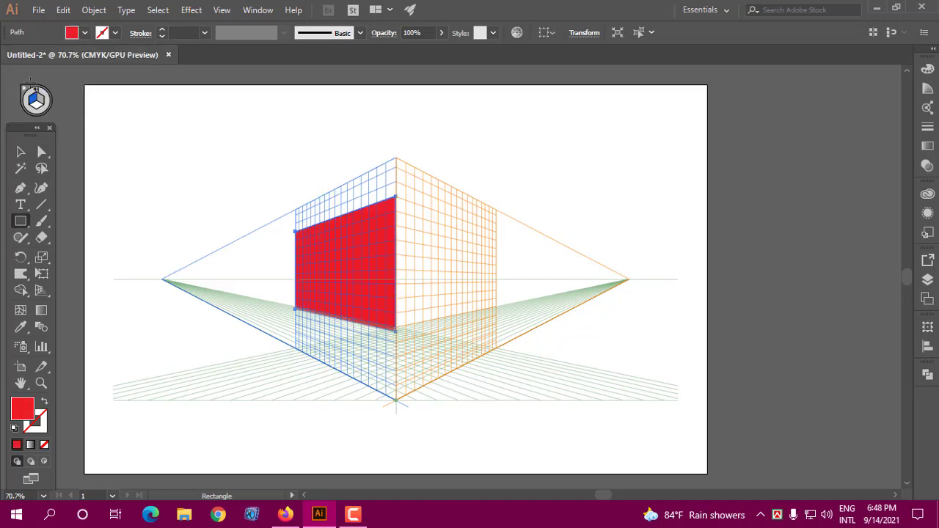
Step: Delete the red rectangle from the left perspective plane
{"action": "left_click", "coordinate": [21, 152]}
{"action": "left_click", "coordinate": [290, 128]}
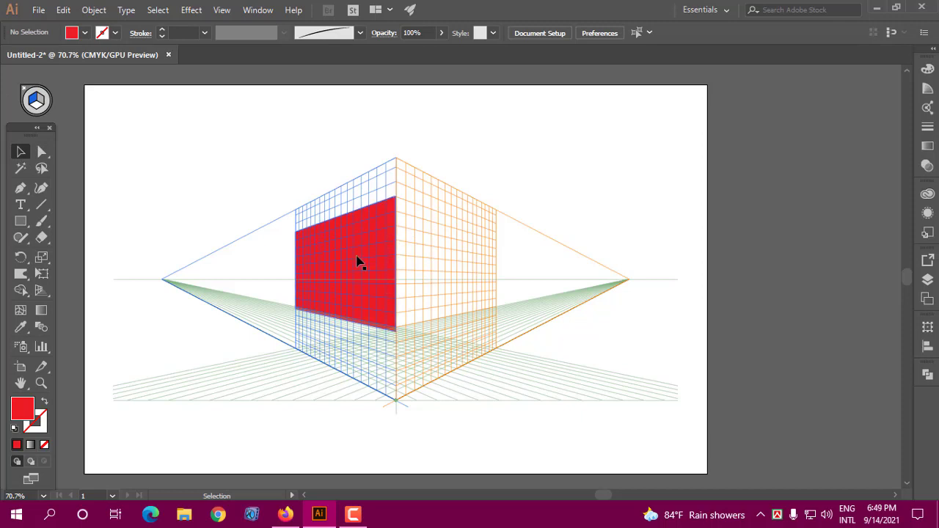
{"action": "left_click", "coordinate": [359, 263]}
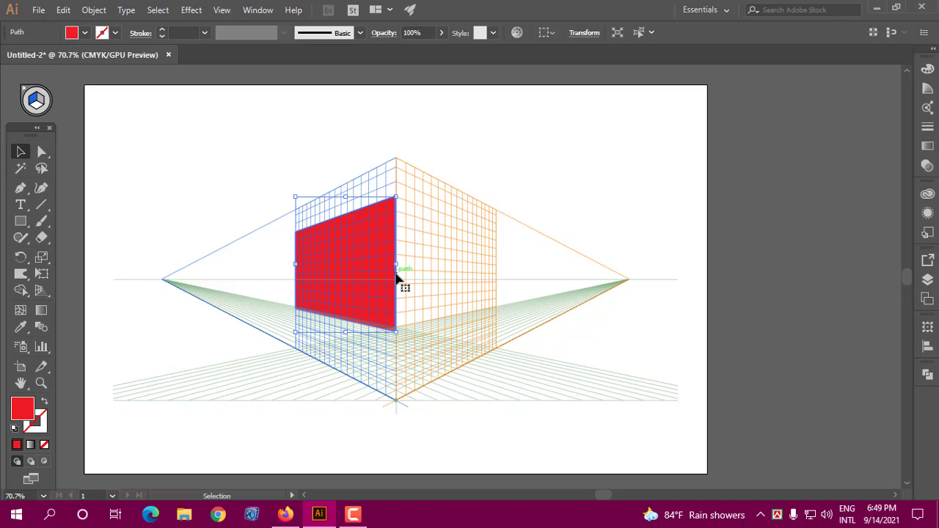
{"action": "key", "text": "Delete"}
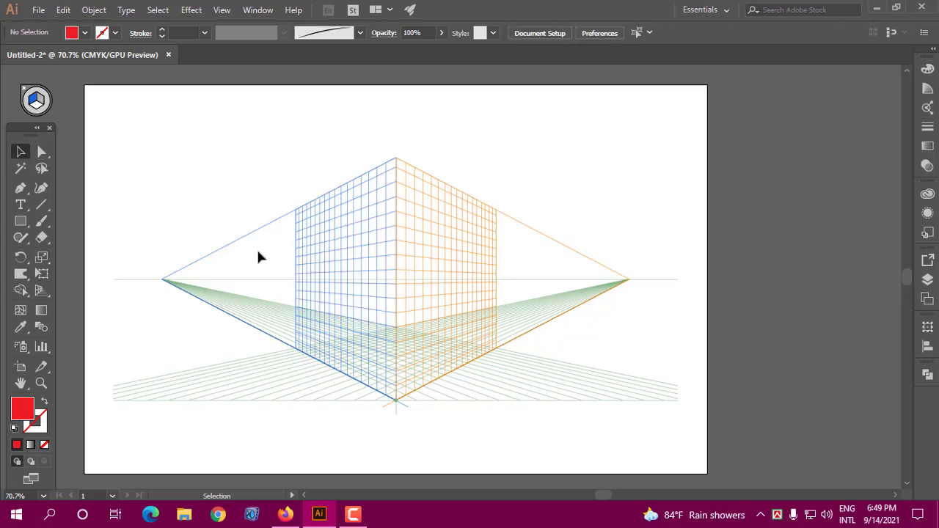
Step: Add point text above the right side of the grid and shorten the placeholder to LOREM
{"action": "left_click", "coordinate": [22, 206]}
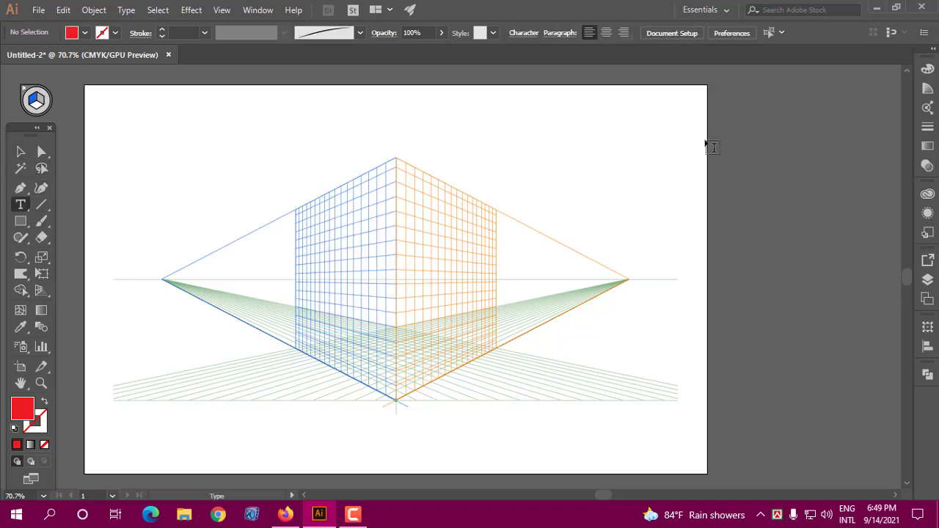
{"action": "left_click", "coordinate": [566, 138]}
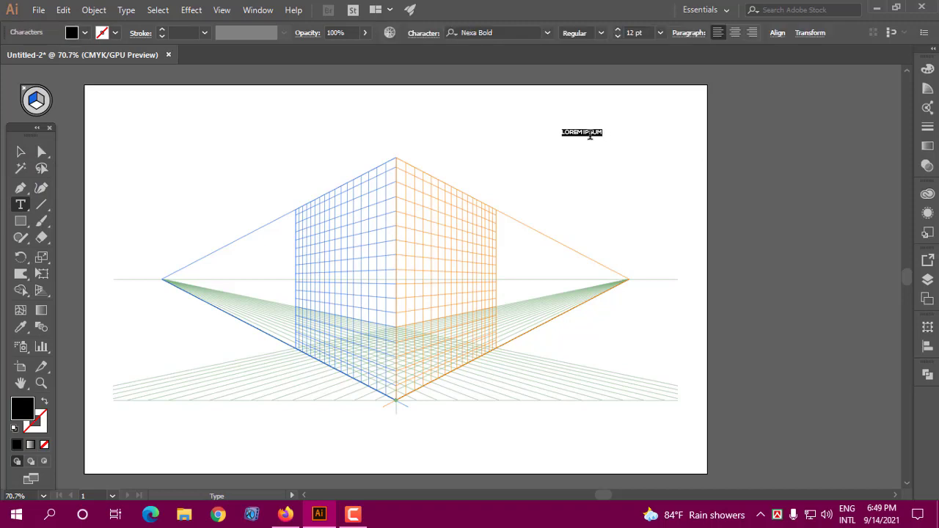
{"action": "left_click", "coordinate": [606, 140]}
{"action": "key", "text": "ctrl+shift+Left"}
{"action": "key", "text": "BackSpace"}
Step: Enlarge the LOREM text to about 50 pt and place it just above the right side of the grid
{"action": "left_click", "coordinate": [21, 149]}
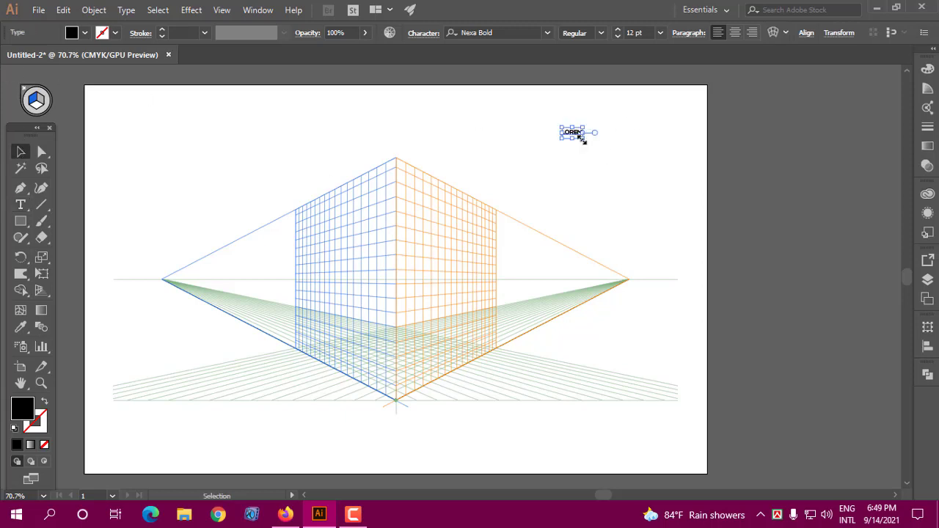
{"action": "mouse_move", "coordinate": [582, 138]}
{"action": "left_mouse_down"}
{"action": "mouse_move", "coordinate": [643, 172]}
{"action": "mouse_move", "coordinate": [647, 164]}
{"action": "mouse_move", "coordinate": [524, 176]}
{"action": "mouse_move", "coordinate": [347, 264]}
{"action": "mouse_move", "coordinate": [554, 151]}
{"action": "mouse_move", "coordinate": [573, 150]}
{"action": "left_mouse_up"}
{"action": "left_click", "coordinate": [36, 103]}
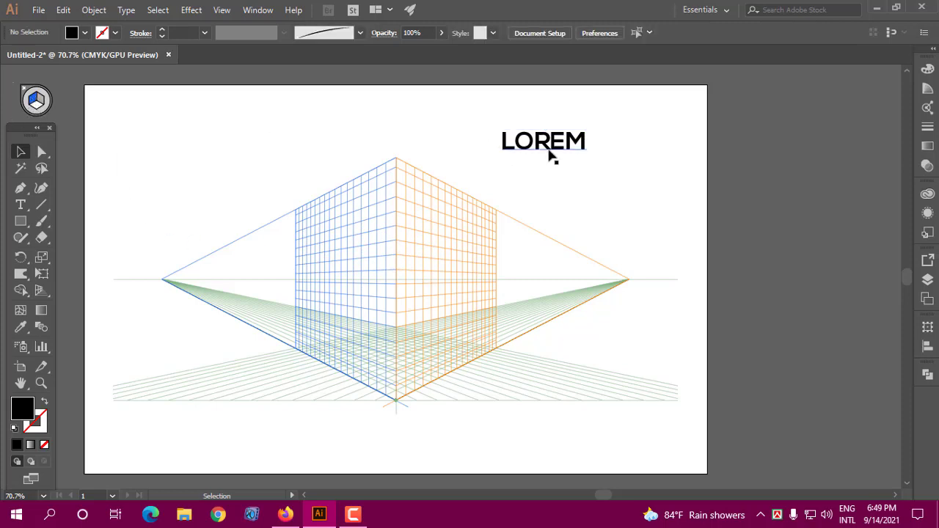
{"action": "left_click_drag", "start_coordinate": [547, 153], "coordinate": [512, 125]}
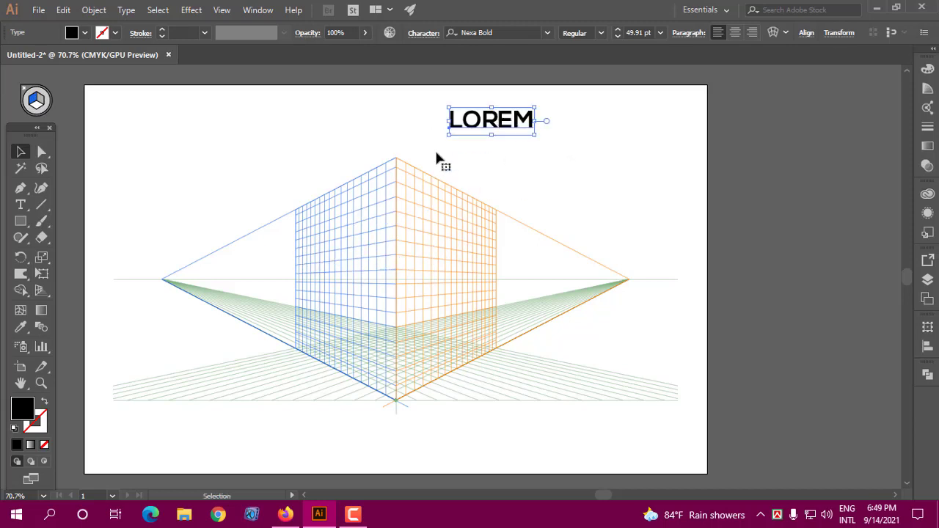
Step: Attach LOREM to the left grid plane with the Perspective Selection Tool, fitting it to the plane's width around the horizon line
{"action": "left_click", "coordinate": [42, 290]}
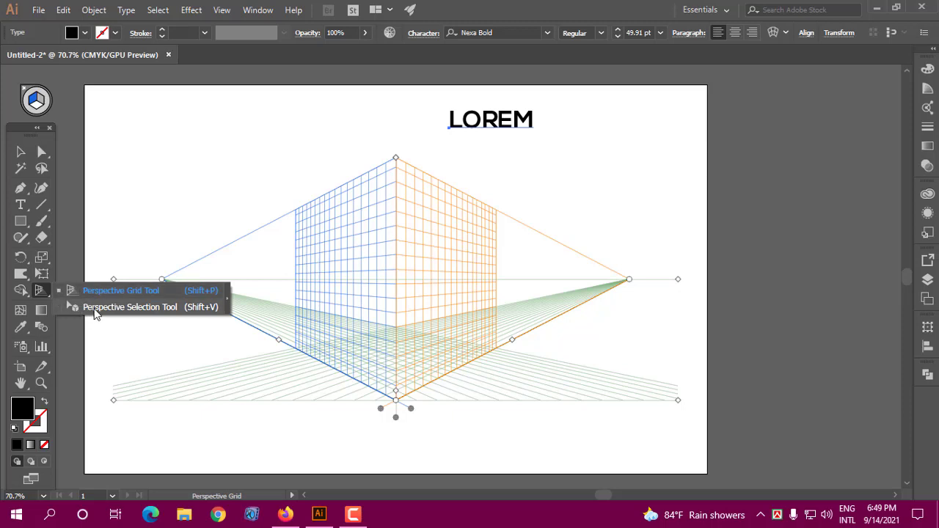
{"action": "left_click", "coordinate": [149, 308]}
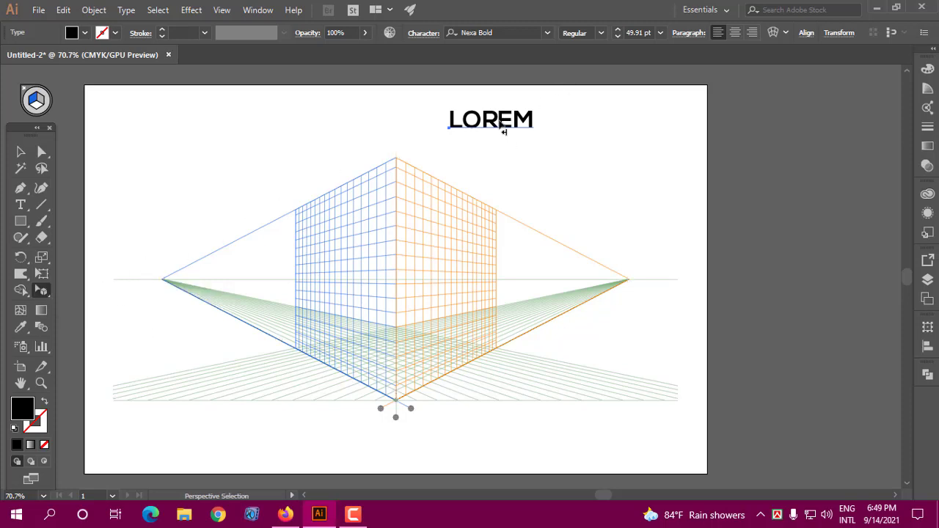
{"action": "left_click_drag", "start_coordinate": [494, 132], "coordinate": [397, 284]}
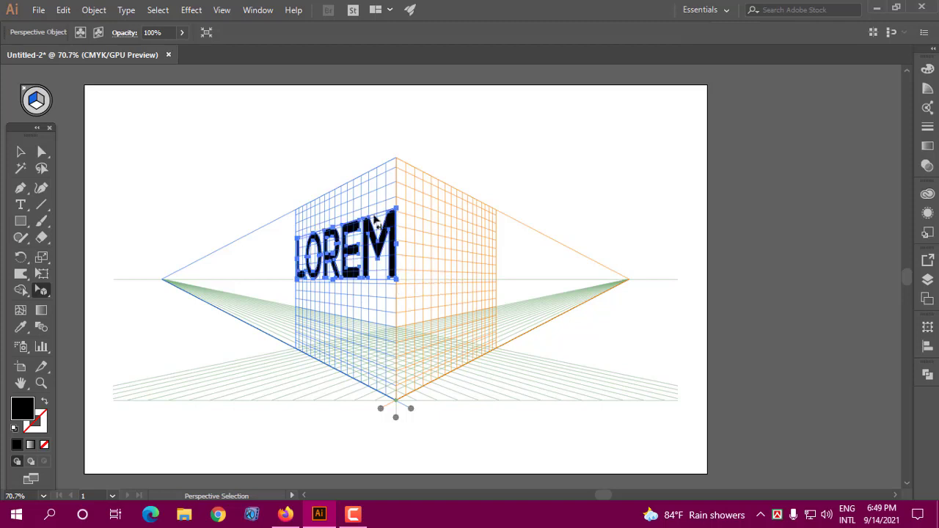
{"action": "mouse_move", "coordinate": [375, 249]}
{"action": "left_mouse_down"}
{"action": "mouse_move", "coordinate": [369, 288]}
{"action": "mouse_move", "coordinate": [400, 273]}
{"action": "mouse_move", "coordinate": [393, 267]}
{"action": "mouse_move", "coordinate": [372, 288]}
{"action": "mouse_move", "coordinate": [370, 253]}
{"action": "left_mouse_up"}
{"action": "left_click", "coordinate": [514, 135]}
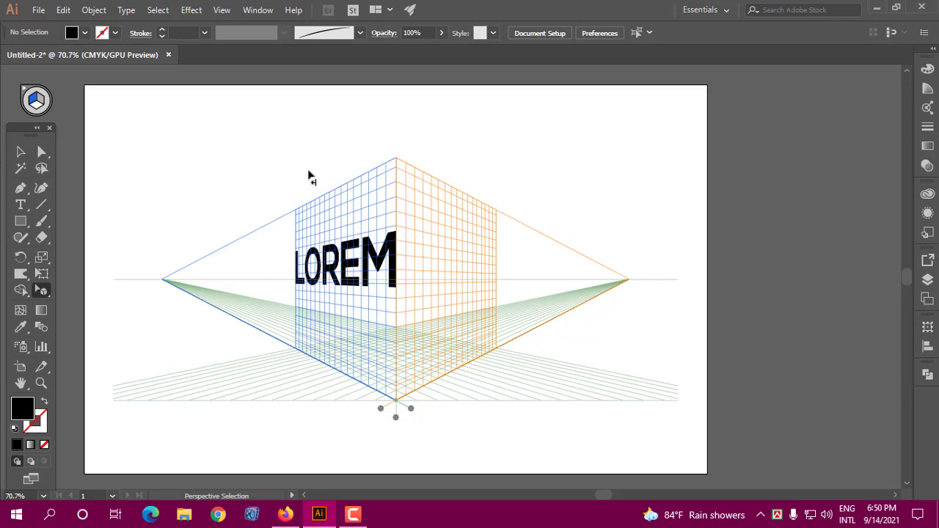
Step: Add the text FORID above the right side of the grid and enlarge it to about 83 pt
{"action": "left_click", "coordinate": [24, 204]}
{"action": "left_click", "coordinate": [508, 141]}
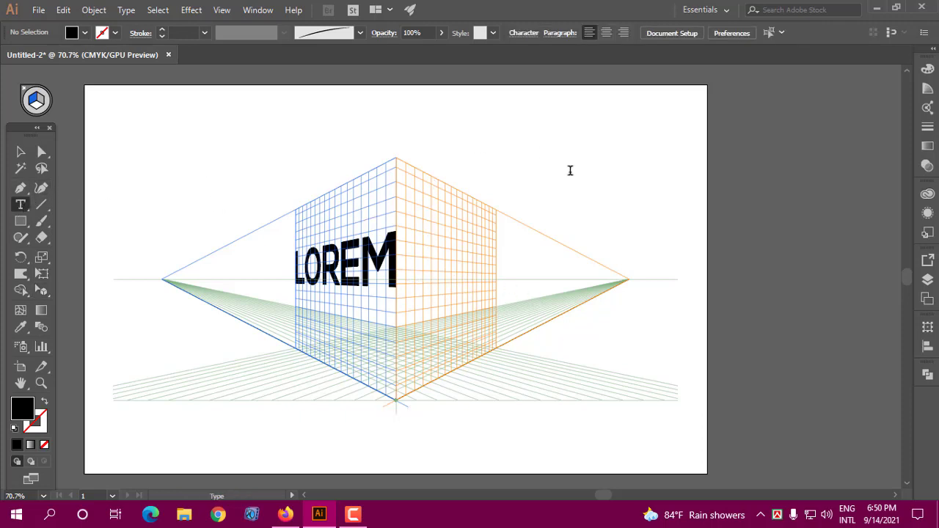
{"action": "type", "text": "FORID"}
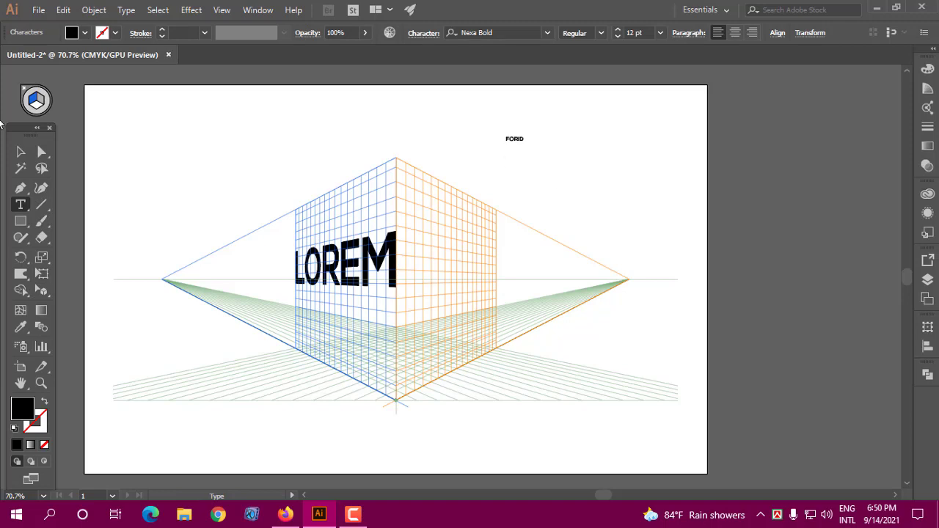
{"action": "left_click", "coordinate": [20, 151]}
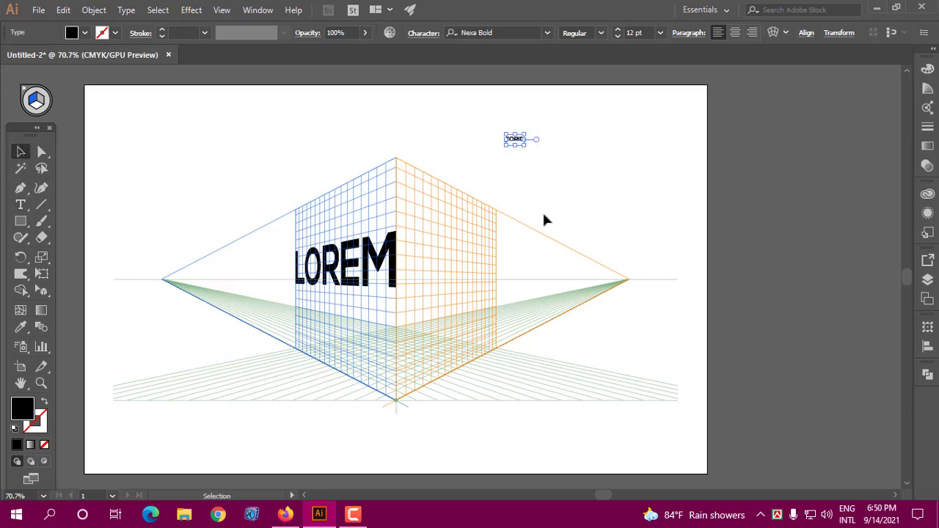
{"action": "left_click_drag", "start_coordinate": [526, 146], "coordinate": [629, 196]}
{"action": "left_click_drag", "start_coordinate": [573, 184], "coordinate": [601, 168]}
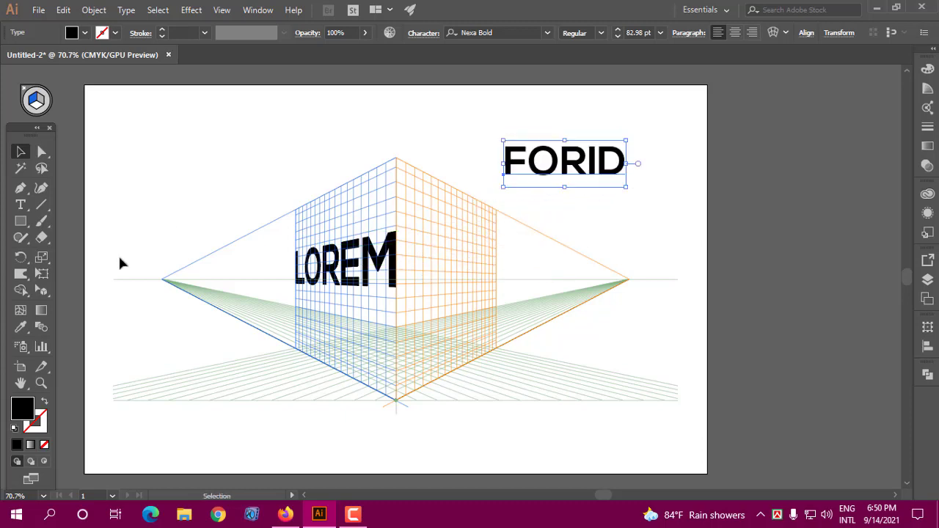
Step: Attach FORID to the left perspective plane with the Perspective Selection Tool and fit it directly beneath LOREM
{"action": "left_click", "coordinate": [42, 289]}
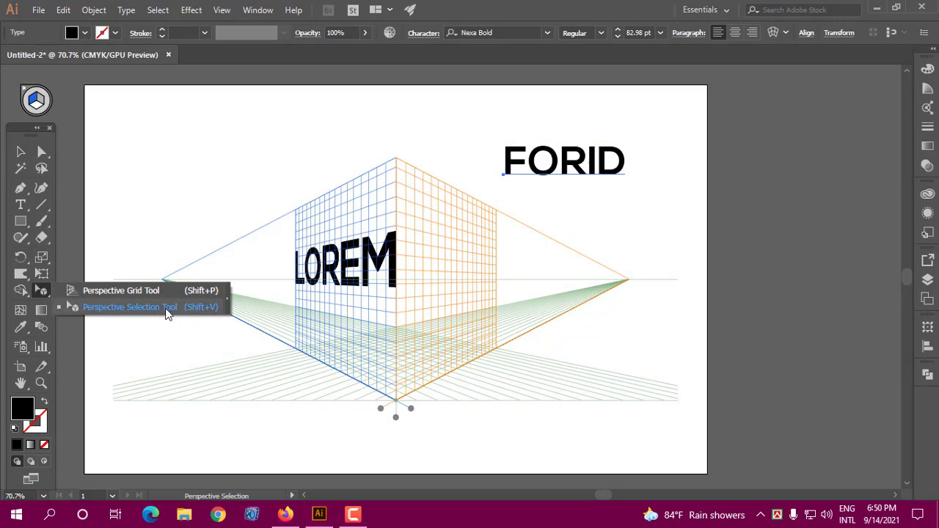
{"action": "left_click", "coordinate": [154, 306]}
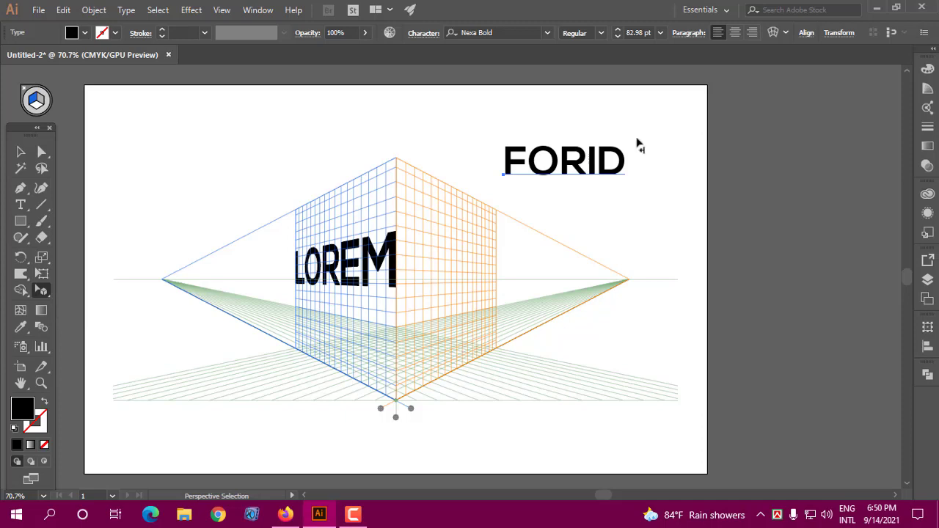
{"action": "left_click_drag", "start_coordinate": [577, 169], "coordinate": [588, 214]}
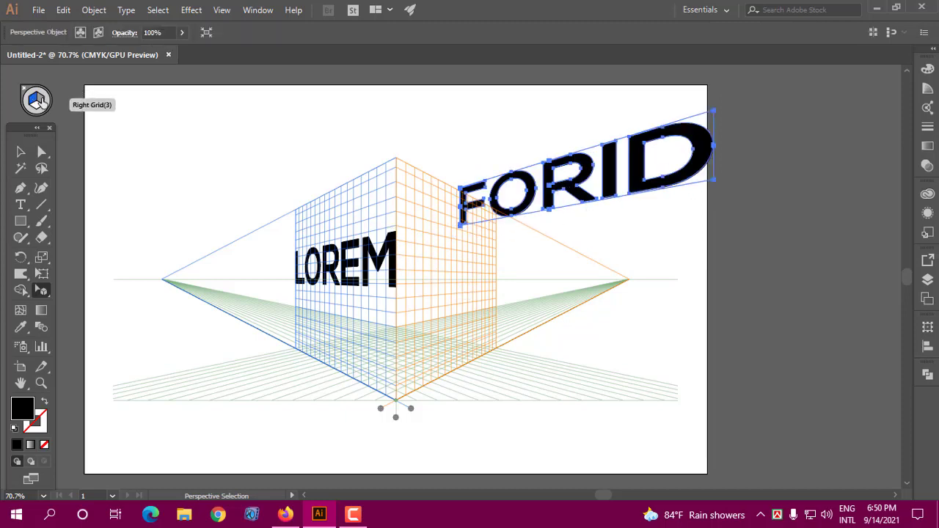
{"action": "left_click", "coordinate": [41, 102]}
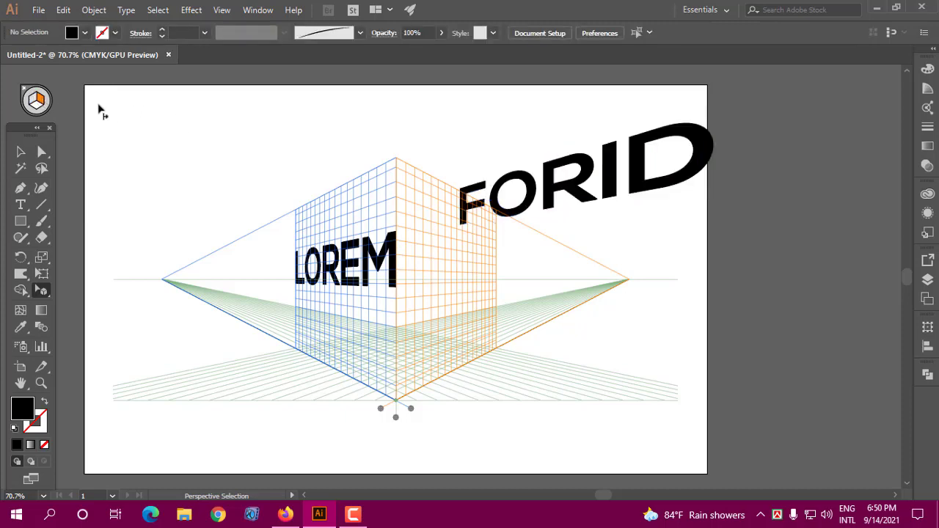
{"action": "left_click_drag", "start_coordinate": [568, 207], "coordinate": [402, 367]}
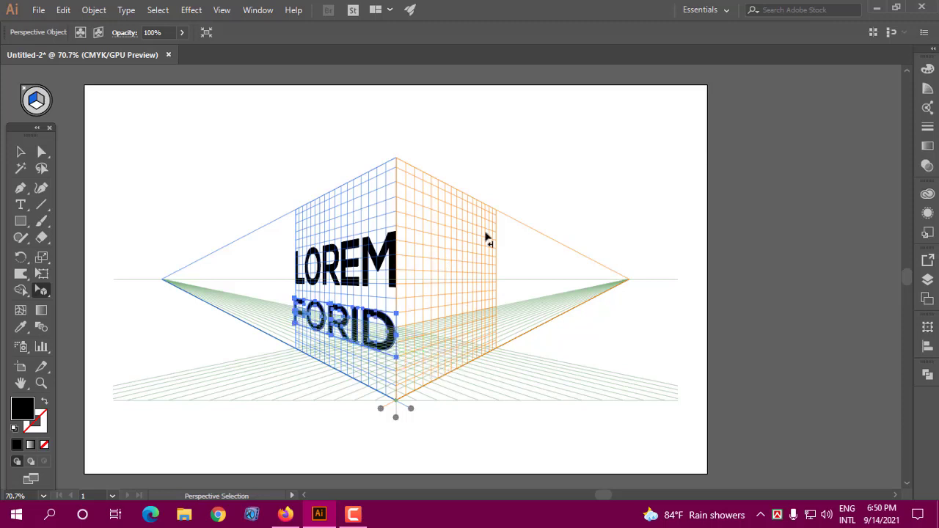
{"action": "left_click", "coordinate": [521, 178]}
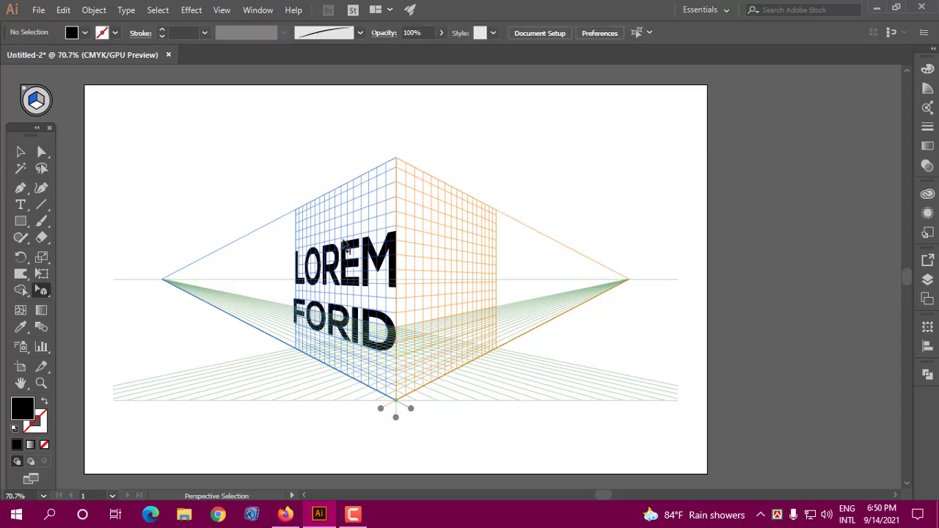
Step: Add the text FORID above the right side of the grid and attach it to the right perspective plane, spanning the plane's width
{"action": "left_click", "coordinate": [44, 103]}
{"action": "left_click", "coordinate": [21, 205]}
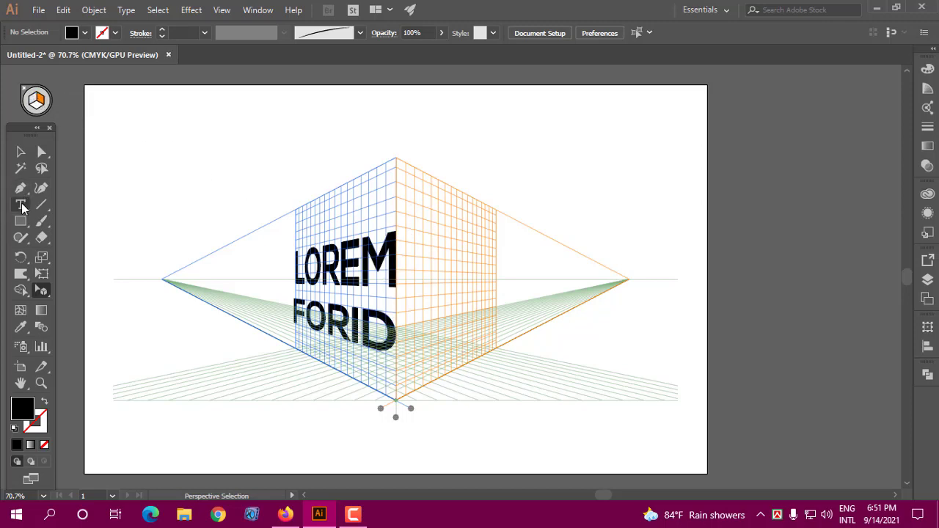
{"action": "left_click", "coordinate": [462, 132]}
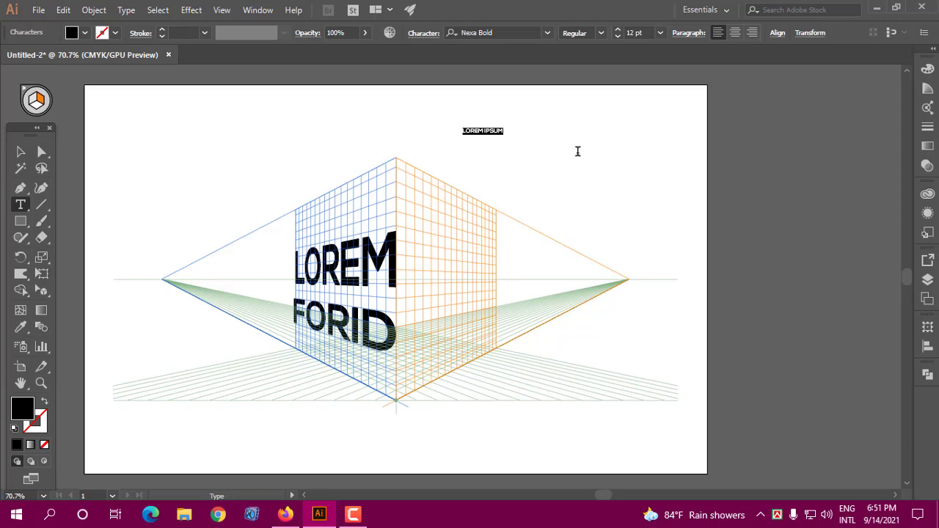
{"action": "type", "text": "FORID"}
{"action": "left_click", "coordinate": [21, 152]}
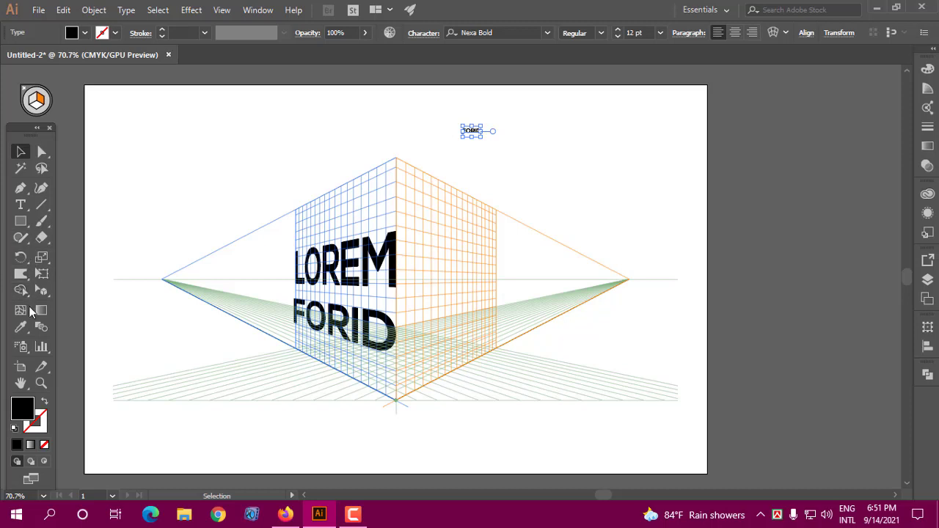
{"action": "left_click_drag", "start_coordinate": [41, 294], "coordinate": [107, 309]}
{"action": "mouse_move", "coordinate": [474, 135]}
{"action": "left_mouse_down"}
{"action": "mouse_move", "coordinate": [477, 203]}
{"action": "mouse_move", "coordinate": [434, 256]}
{"action": "mouse_move", "coordinate": [410, 266]}
{"action": "mouse_move", "coordinate": [404, 243]}
{"action": "mouse_move", "coordinate": [405, 207]}
{"action": "mouse_move", "coordinate": [419, 205]}
{"action": "mouse_move", "coordinate": [413, 213]}
{"action": "mouse_move", "coordinate": [506, 289]}
{"action": "mouse_move", "coordinate": [495, 279]}
{"action": "mouse_move", "coordinate": [500, 265]}
{"action": "left_mouse_up"}
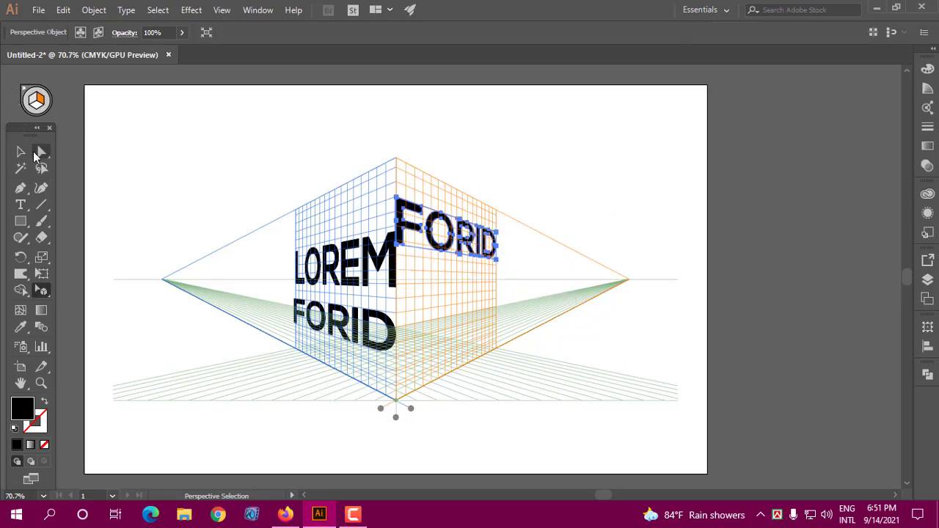
Step: Shift the right plane's FORID slightly away from the grid's central edge with the Selection Tool
{"action": "left_click", "coordinate": [22, 152]}
{"action": "left_click", "coordinate": [552, 223]}
{"action": "left_click", "coordinate": [382, 261]}
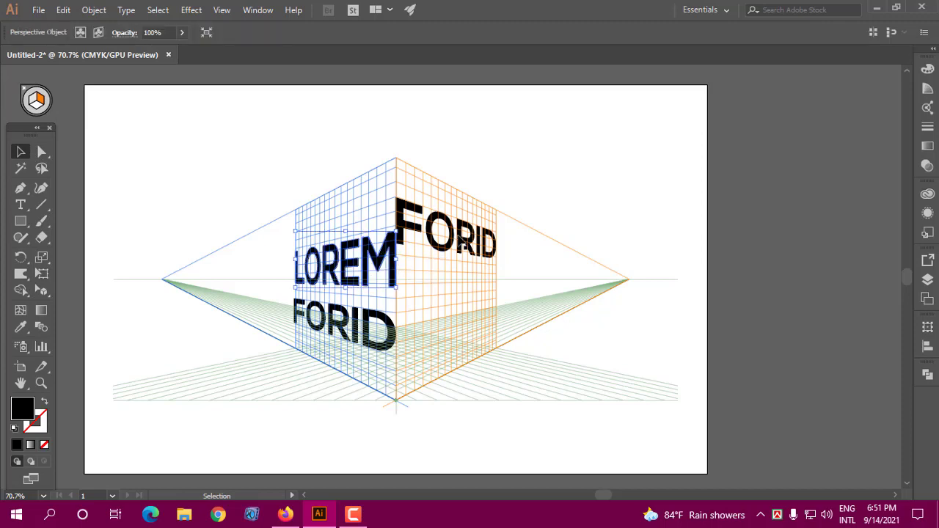
{"action": "left_click_drag", "start_coordinate": [472, 232], "coordinate": [497, 256]}
{"action": "left_click", "coordinate": [623, 189]}
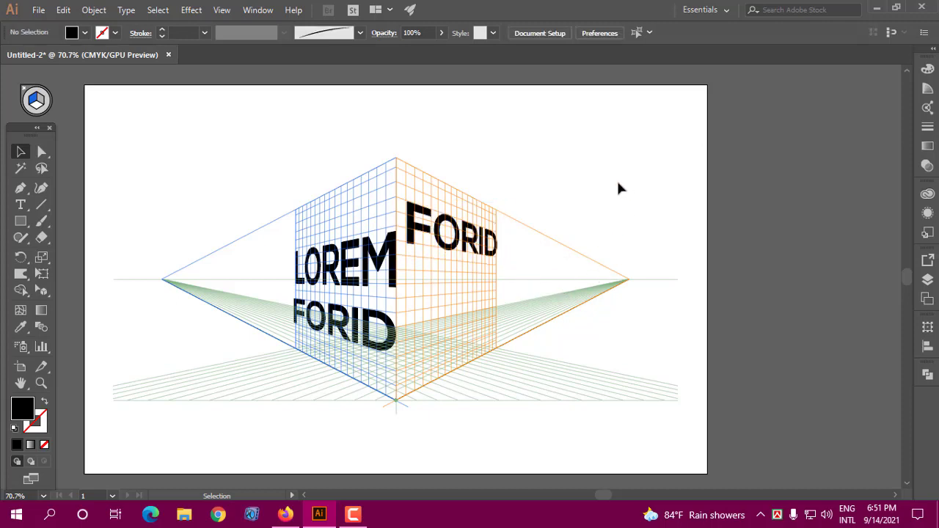
Step: Delete the FORID text beneath LOREM on the left plane
{"action": "left_click", "coordinate": [370, 255]}
{"action": "left_click", "coordinate": [374, 316]}
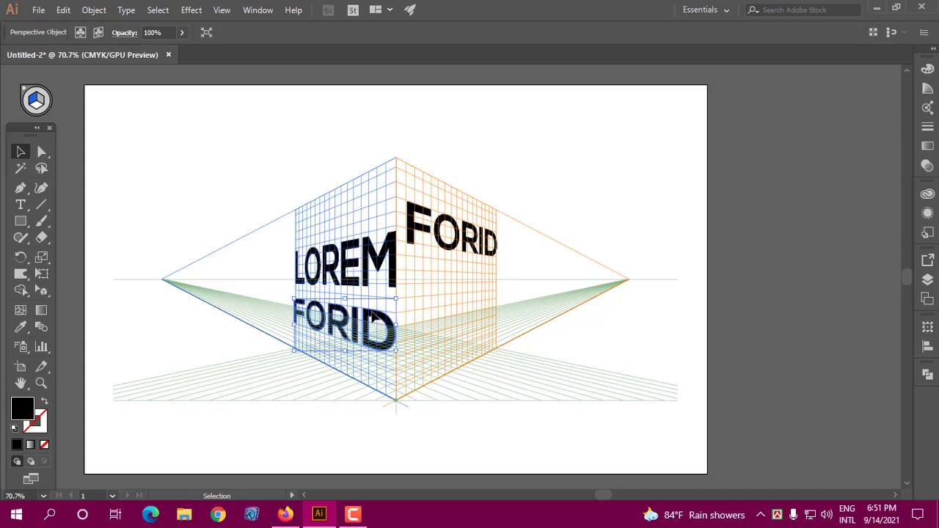
{"action": "key", "text": "Delete"}
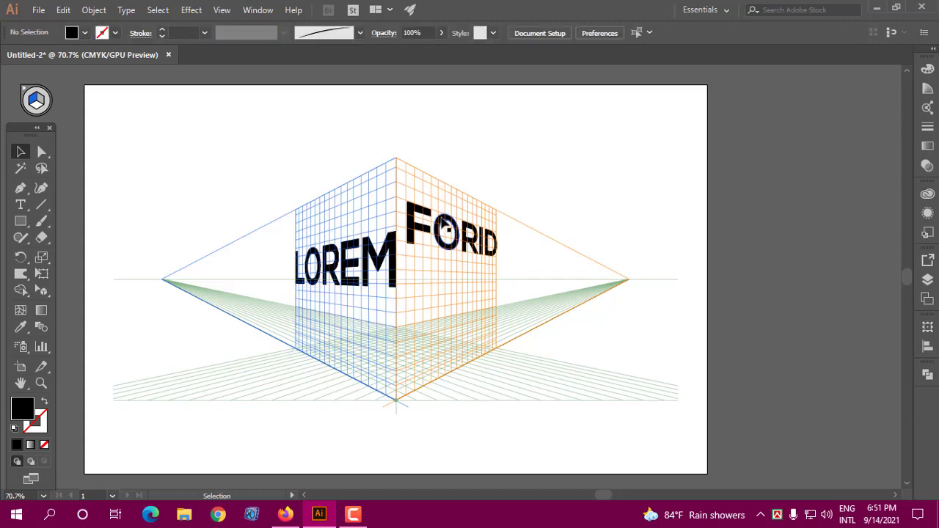
Step: Apply the perspective command Attach to Active Plane to the remaining FORID lettering
{"action": "left_click", "coordinate": [444, 223]}
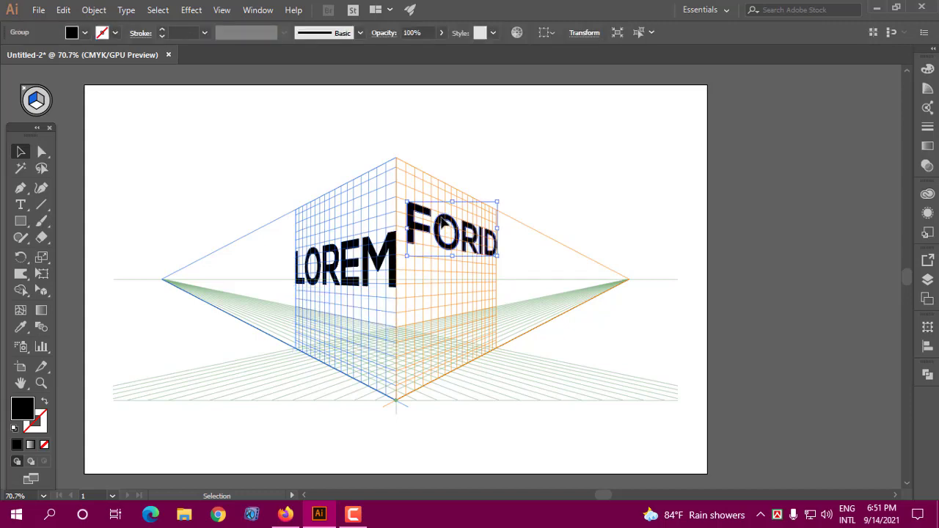
{"action": "left_click", "coordinate": [92, 11]}
{"action": "left_click", "coordinate": [90, 10]}
{"action": "left_click", "coordinate": [91, 10]}
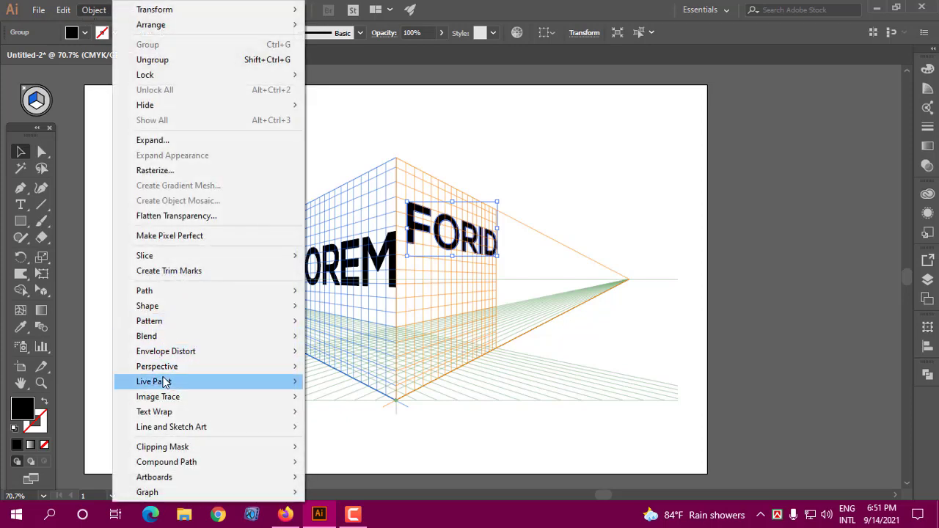
{"action": "mouse_move", "coordinate": [171, 369]}
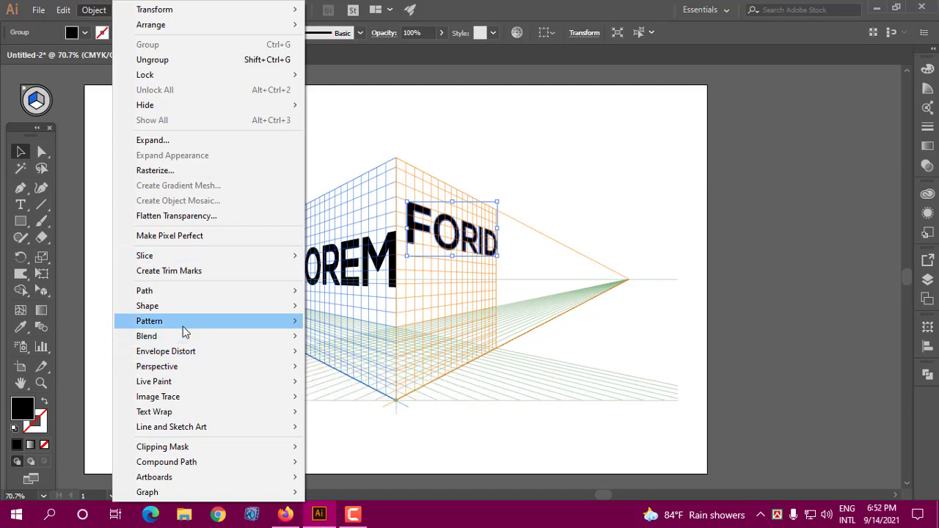
{"action": "mouse_move", "coordinate": [175, 355]}
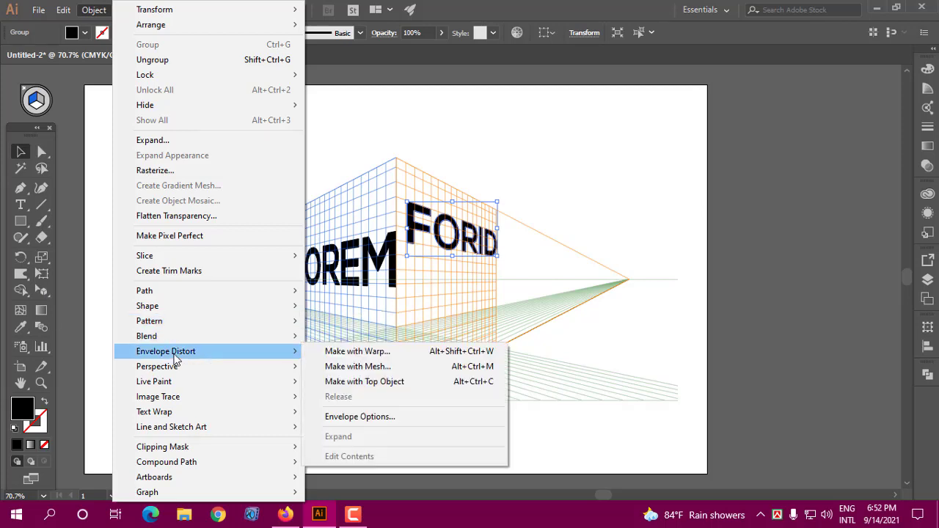
{"action": "left_click", "coordinate": [367, 367]}
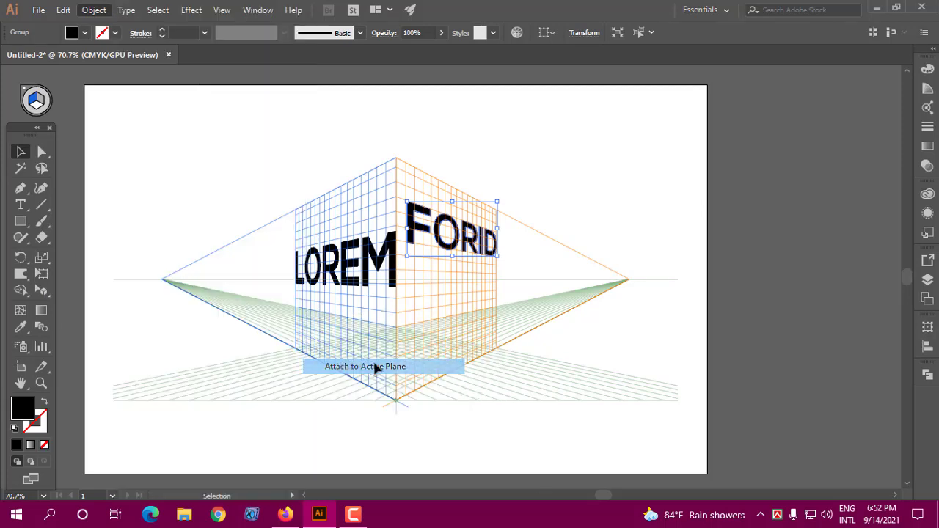
Step: Move FORID up against the grid's central edge and enlarge it in perspective until it spans the orange plane's width
{"action": "left_click_drag", "start_coordinate": [498, 202], "coordinate": [499, 203]}
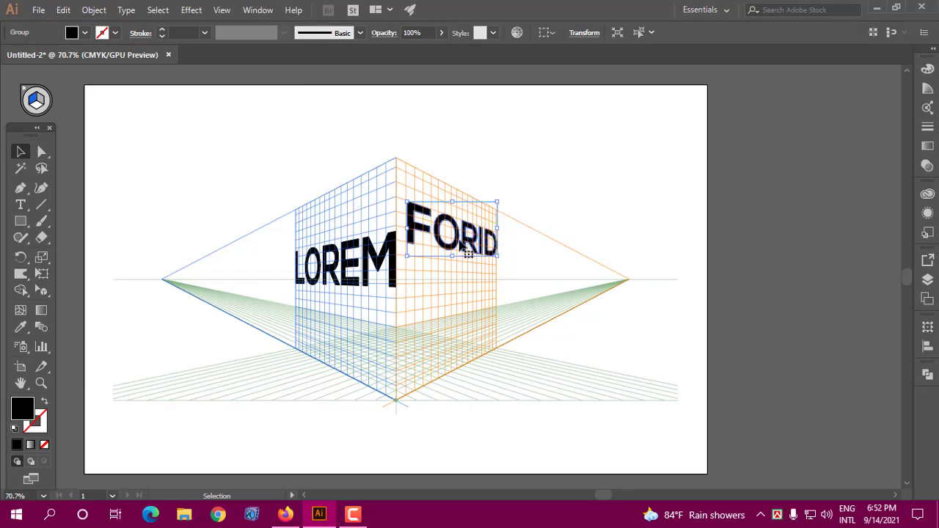
{"action": "left_click_drag", "start_coordinate": [468, 252], "coordinate": [470, 221]}
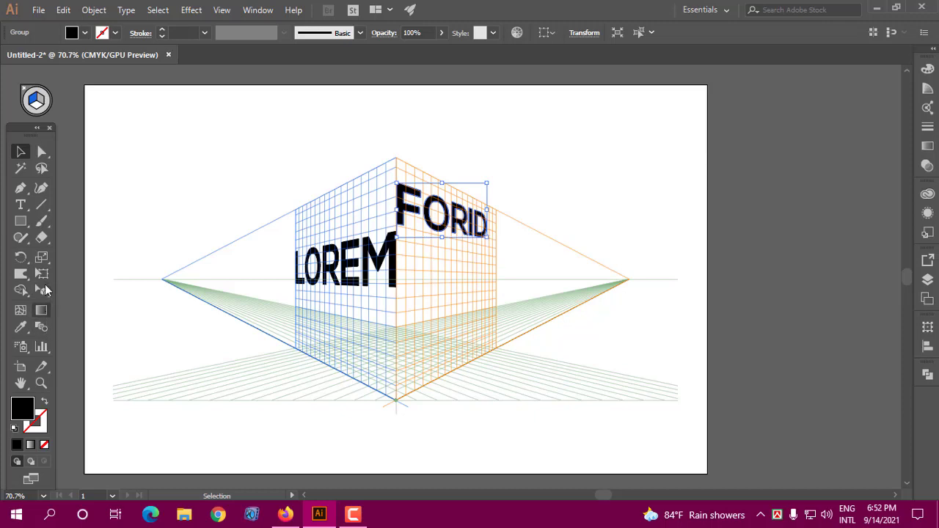
{"action": "left_click", "coordinate": [42, 290]}
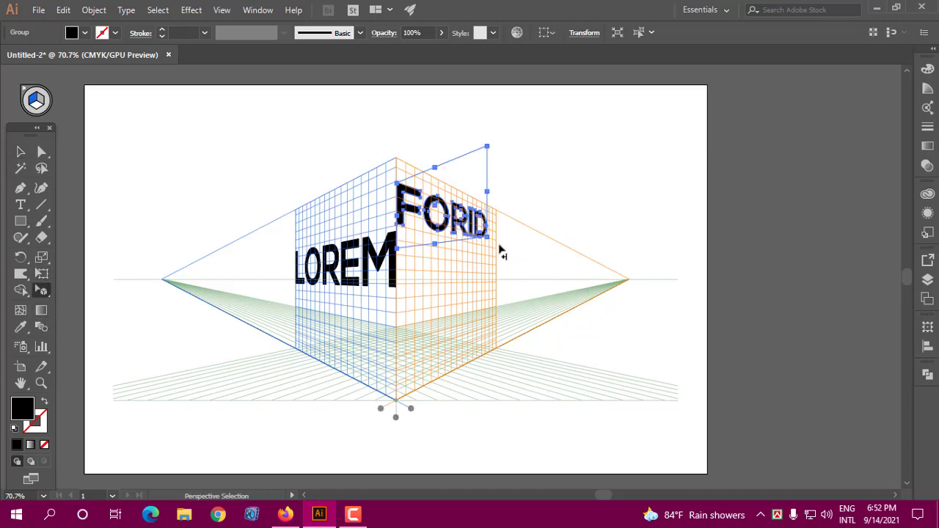
{"action": "left_click_drag", "start_coordinate": [495, 243], "coordinate": [525, 281]}
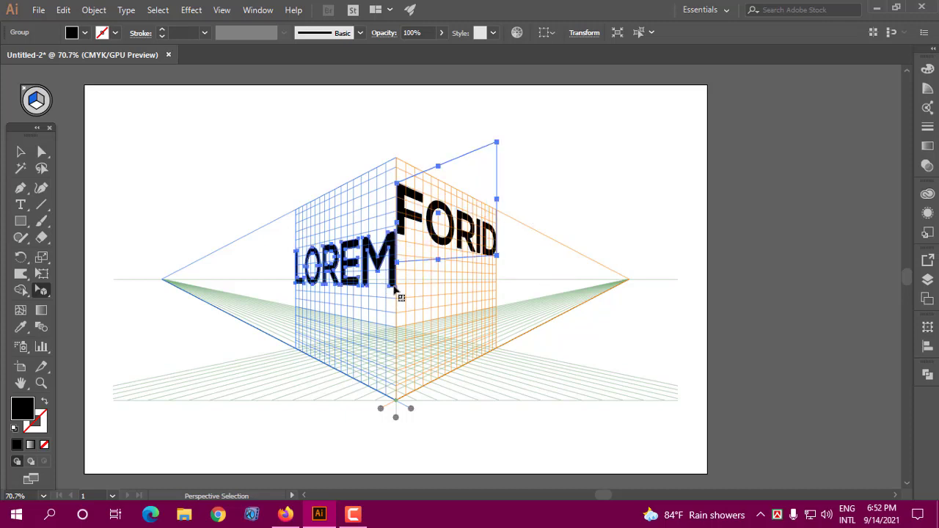
Step: Scale LOREM down slightly on the left plane with the Perspective Selection Tool, keeping it along the plane's outer edge
{"action": "left_click", "coordinate": [394, 291]}
{"action": "left_click_drag", "start_coordinate": [394, 290], "coordinate": [390, 247]}
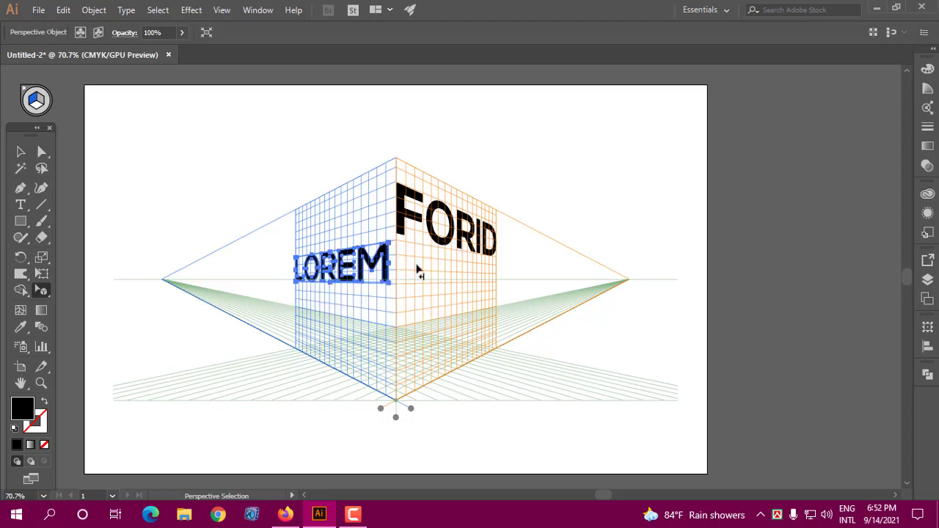
{"action": "left_click", "coordinate": [373, 300]}
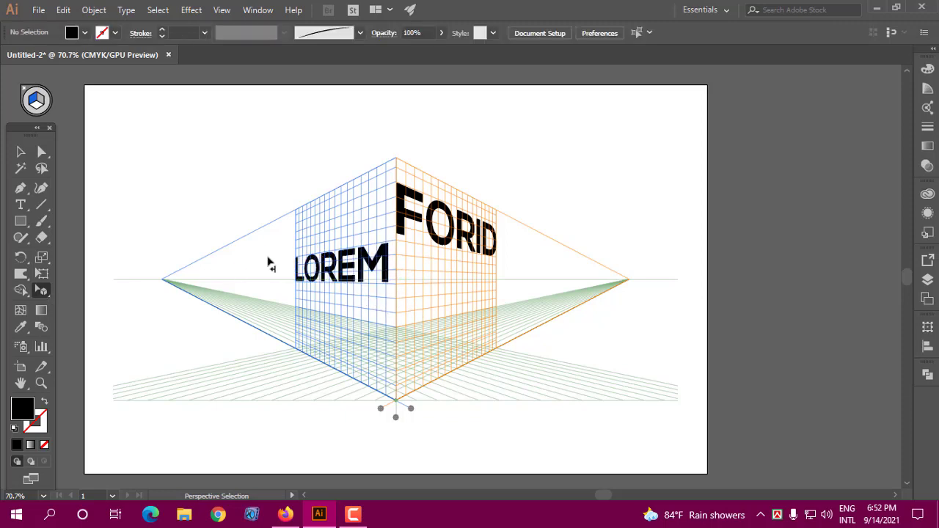
Step: Detach the LOREM text from the grid with Release with Perspective, then deselect it
{"action": "mouse_move", "coordinate": [332, 254]}
{"action": "left_mouse_down"}
{"action": "mouse_move", "coordinate": [354, 245]}
{"action": "mouse_move", "coordinate": [330, 248]}
{"action": "left_mouse_up"}
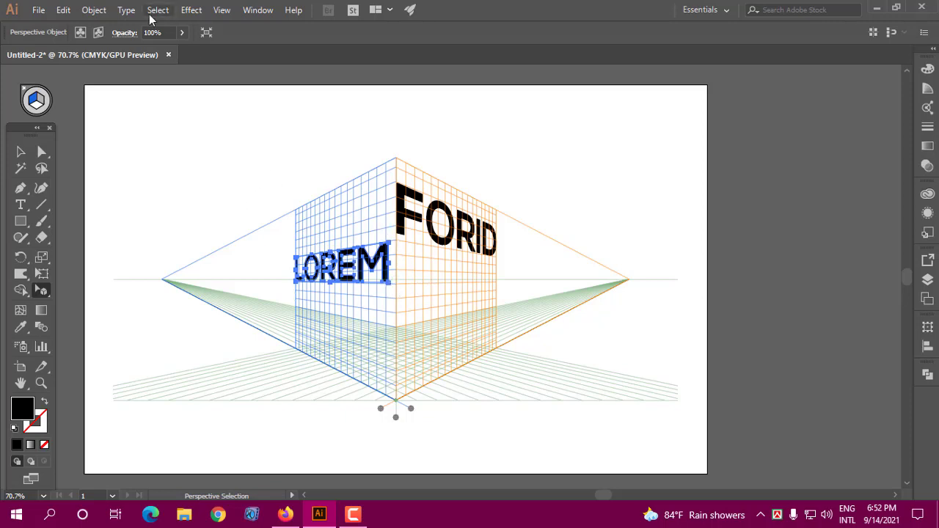
{"action": "left_click", "coordinate": [100, 15]}
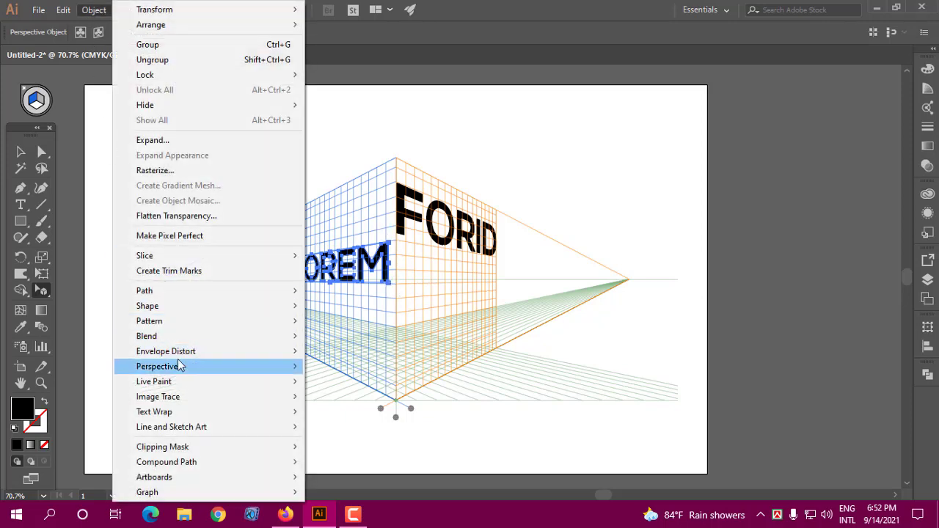
{"action": "mouse_move", "coordinate": [188, 372]}
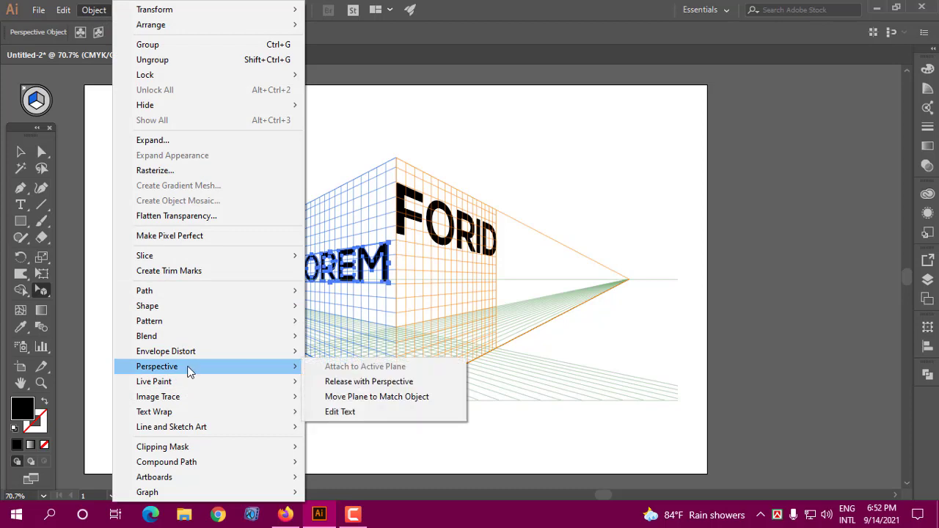
{"action": "left_click", "coordinate": [358, 383]}
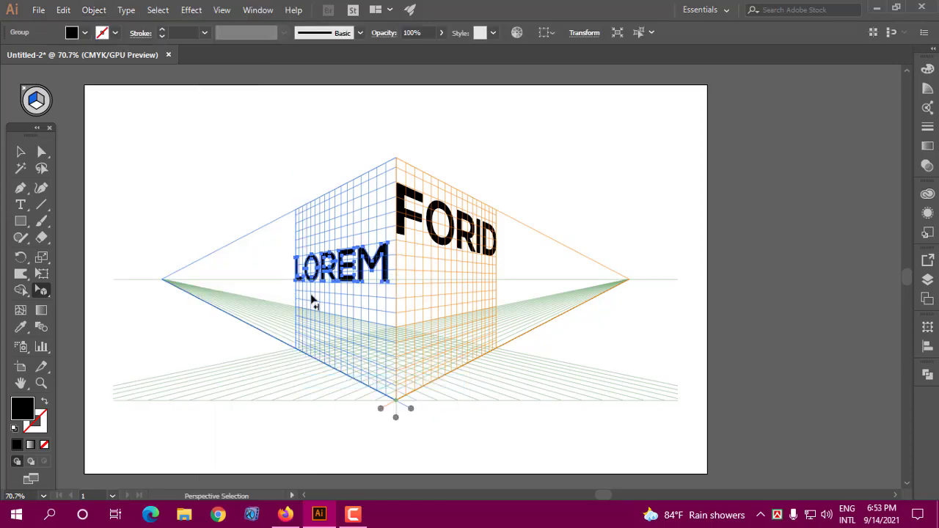
{"action": "left_click", "coordinate": [213, 220]}
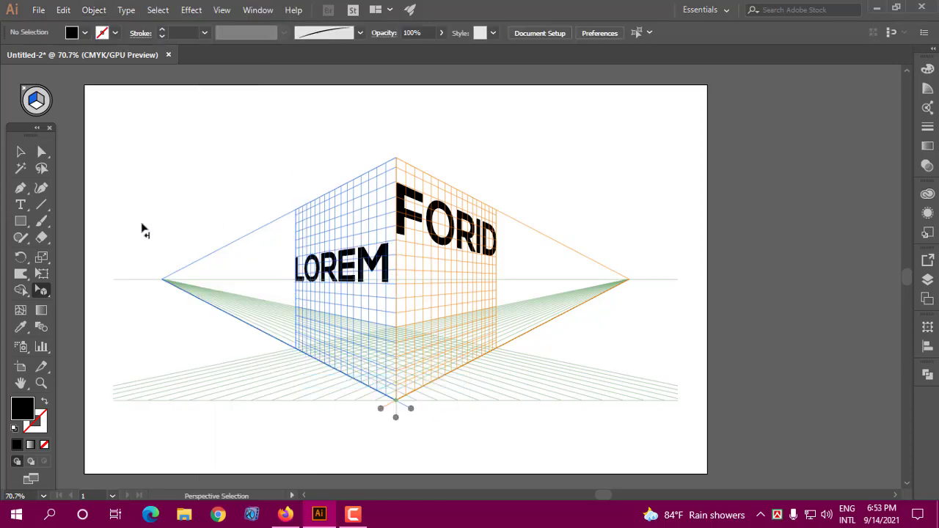
Step: Resize the released LOREM lettering in perspective, stretching it to the blue plane's outer edge and making it much taller
{"action": "left_click", "coordinate": [389, 259]}
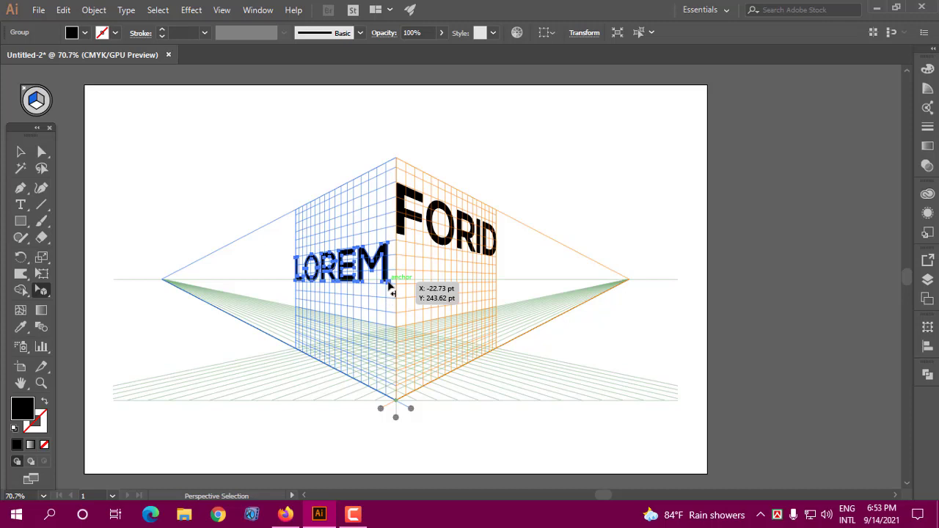
{"action": "mouse_move", "coordinate": [389, 285]}
{"action": "left_mouse_down"}
{"action": "mouse_move", "coordinate": [398, 308]}
{"action": "mouse_move", "coordinate": [400, 278]}
{"action": "left_mouse_up"}
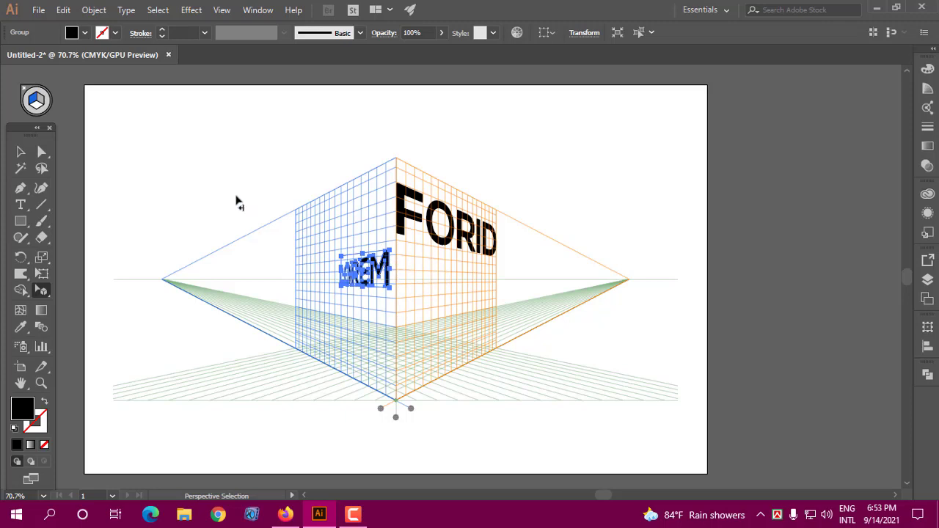
{"action": "key", "text": "ctrl+z"}
{"action": "left_click_drag", "start_coordinate": [343, 289], "coordinate": [294, 303]}
{"action": "left_click_drag", "start_coordinate": [389, 252], "coordinate": [388, 231]}
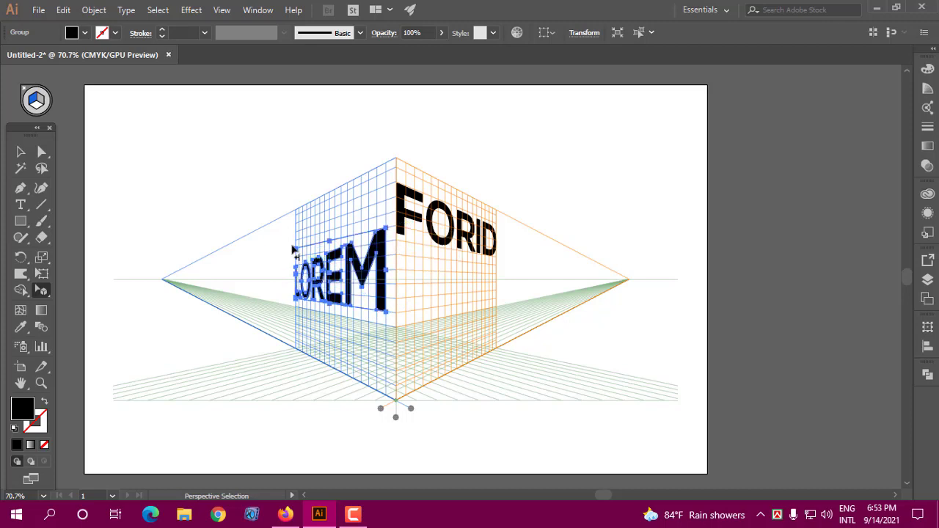
{"action": "mouse_move", "coordinate": [296, 252]}
{"action": "left_mouse_down"}
{"action": "mouse_move", "coordinate": [302, 223]}
{"action": "mouse_move", "coordinate": [296, 240]}
{"action": "left_mouse_up"}
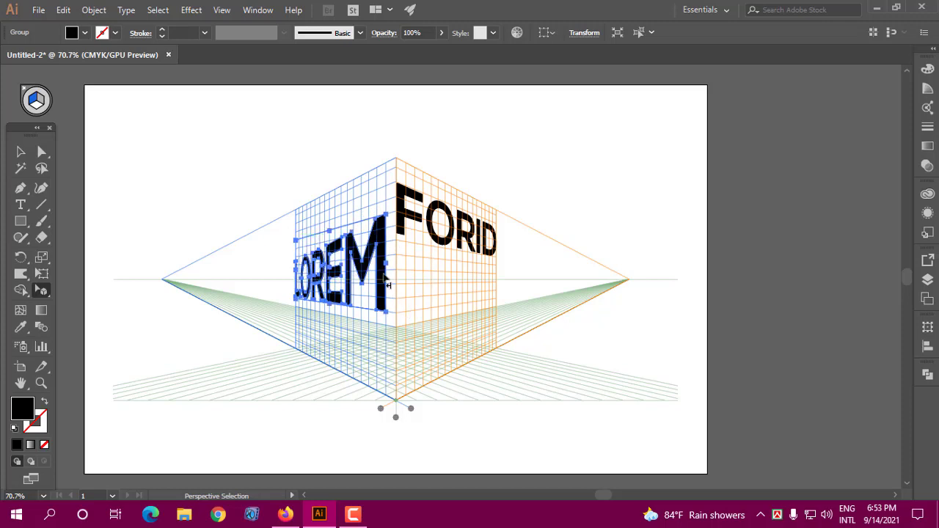
Step: Undo the LOREM resizing and remove all remaining lettering, leaving only the empty perspective grid
{"action": "key", "text": "ctrl+z"}
{"action": "key", "text": "ctrl+z"}
{"action": "key", "text": "ctrl+z"}
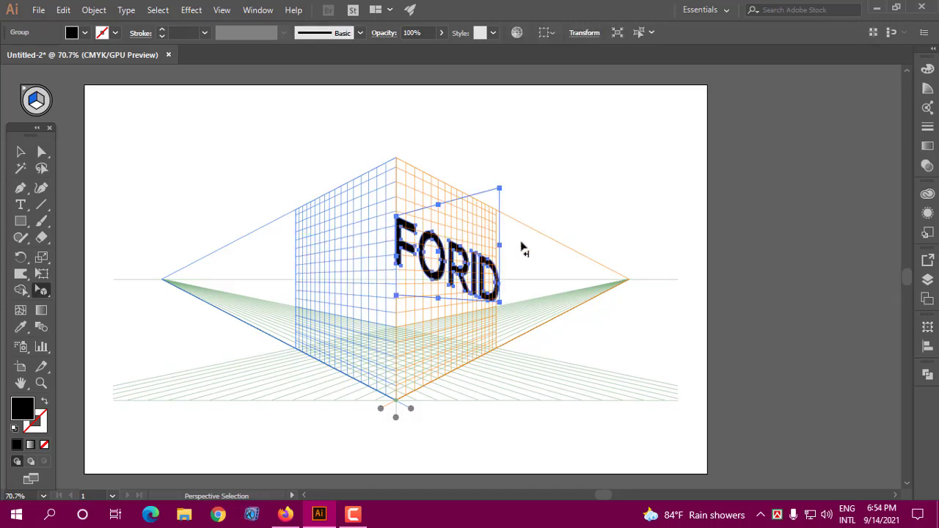
{"action": "key", "text": "ctrl+z"}
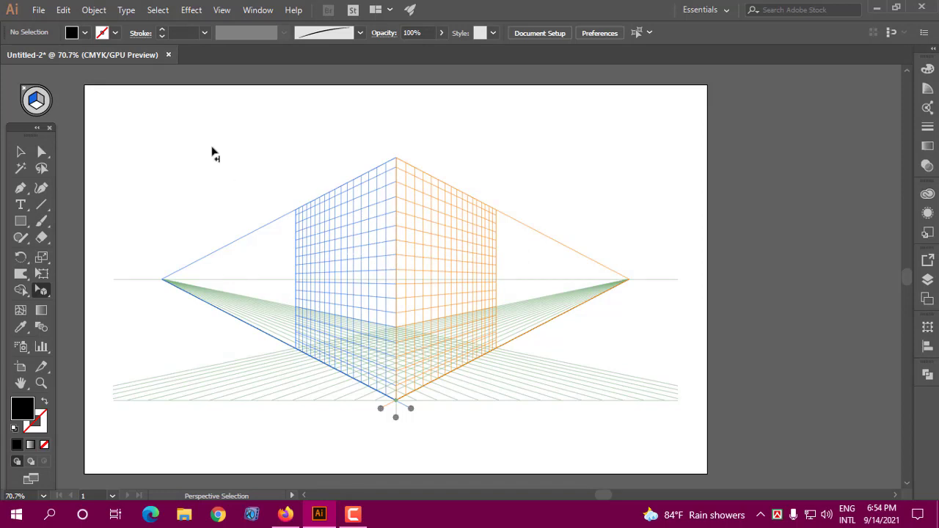
Step: Add the placeholder text LOREM IPSUM at 12 pt above the left side of the grid
{"action": "left_click", "coordinate": [20, 205]}
{"action": "left_click", "coordinate": [310, 157]}
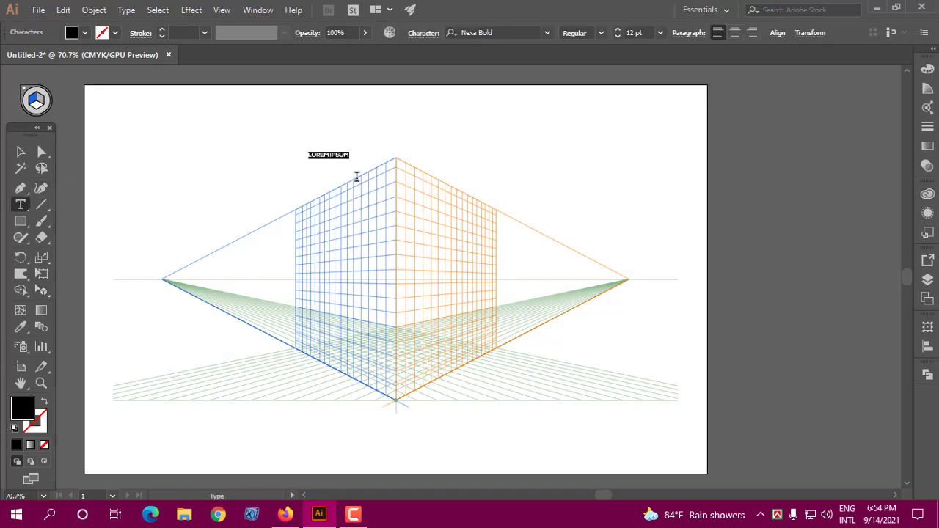
{"action": "left_click", "coordinate": [22, 153]}
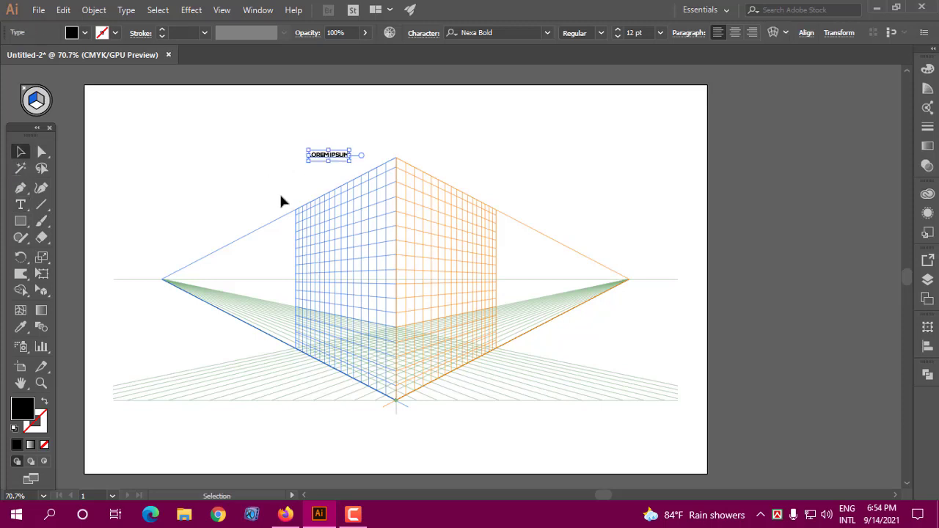
Step: Place the LOREM IPSUM text on the blue perspective plane and enlarge it to span the plane's full width
{"action": "left_click", "coordinate": [28, 95]}
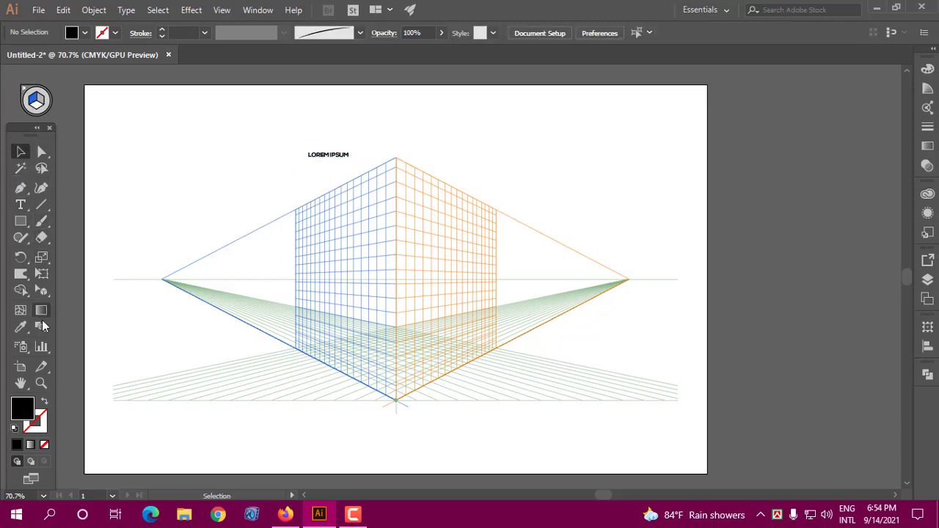
{"action": "left_click", "coordinate": [41, 291]}
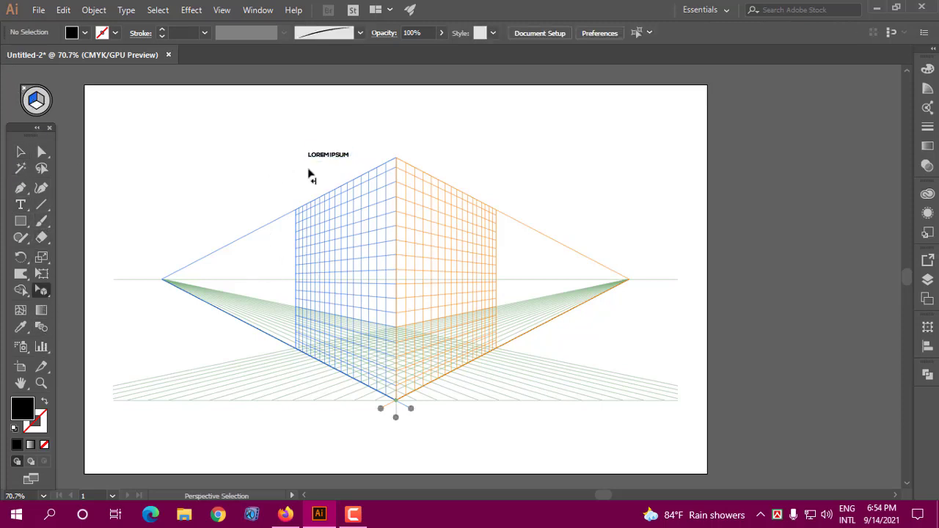
{"action": "left_click_drag", "start_coordinate": [334, 155], "coordinate": [396, 296]}
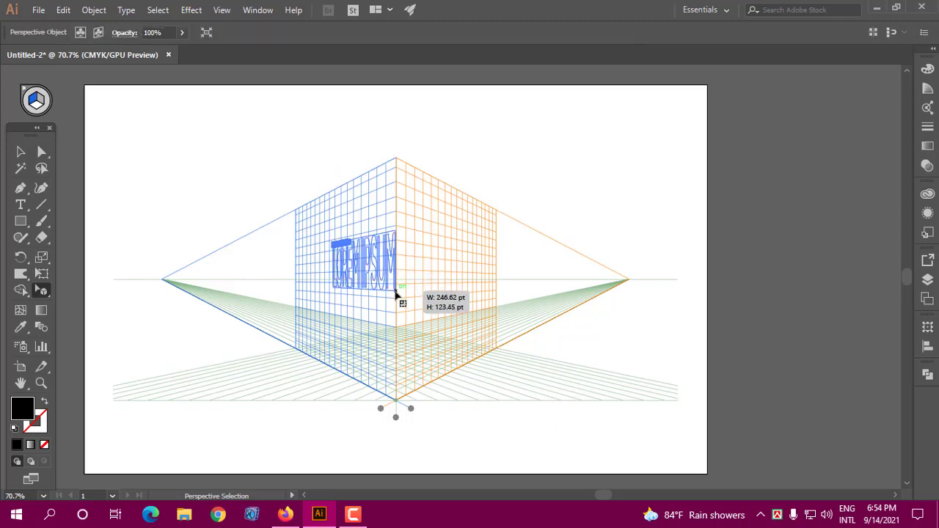
{"action": "left_click_drag", "start_coordinate": [334, 286], "coordinate": [300, 307]}
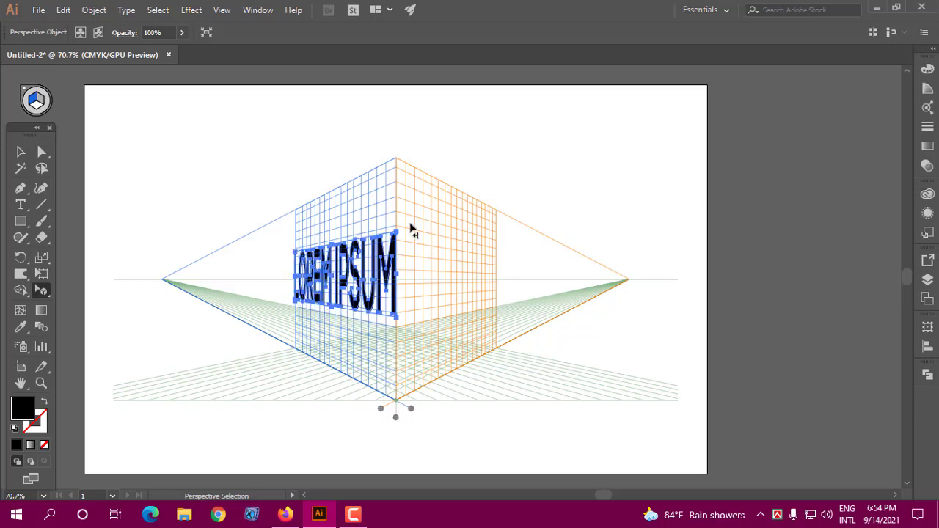
Step: Edit the perspective text, replacing LOREM IPSUM with a first name in capitals, and exit the text's isolation mode
{"action": "left_click", "coordinate": [97, 12]}
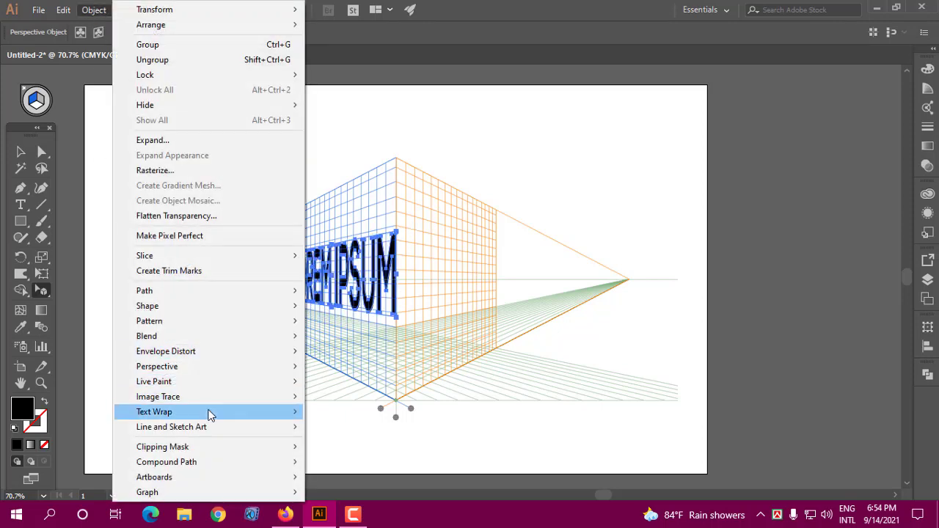
{"action": "mouse_move", "coordinate": [262, 371]}
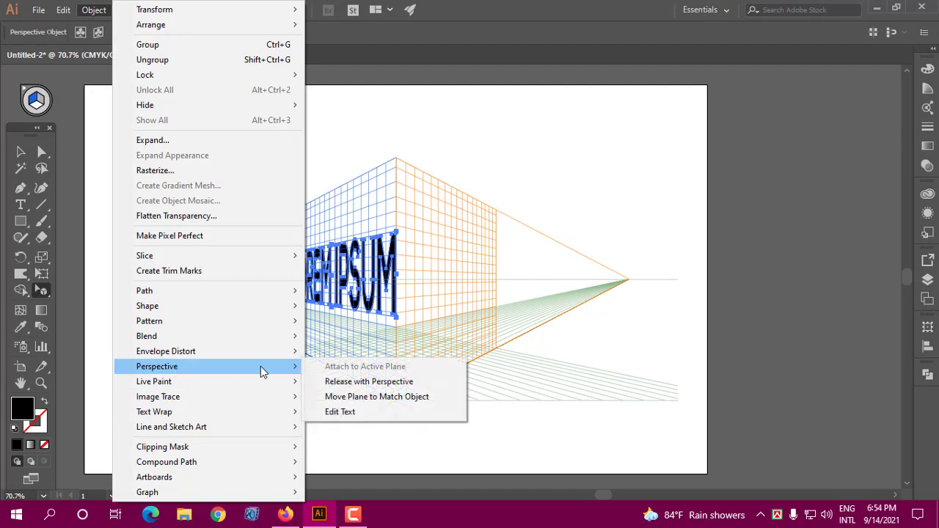
{"action": "left_click", "coordinate": [344, 416]}
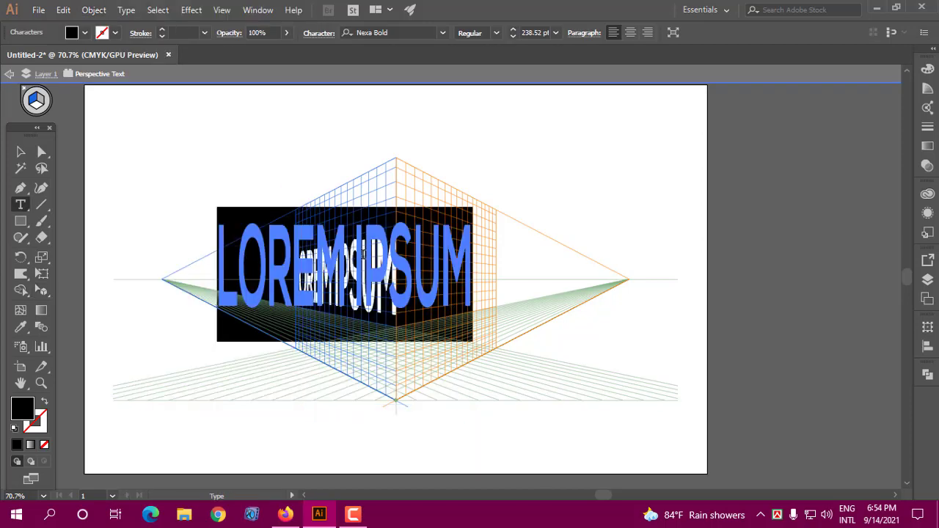
{"action": "left_click", "coordinate": [472, 281]}
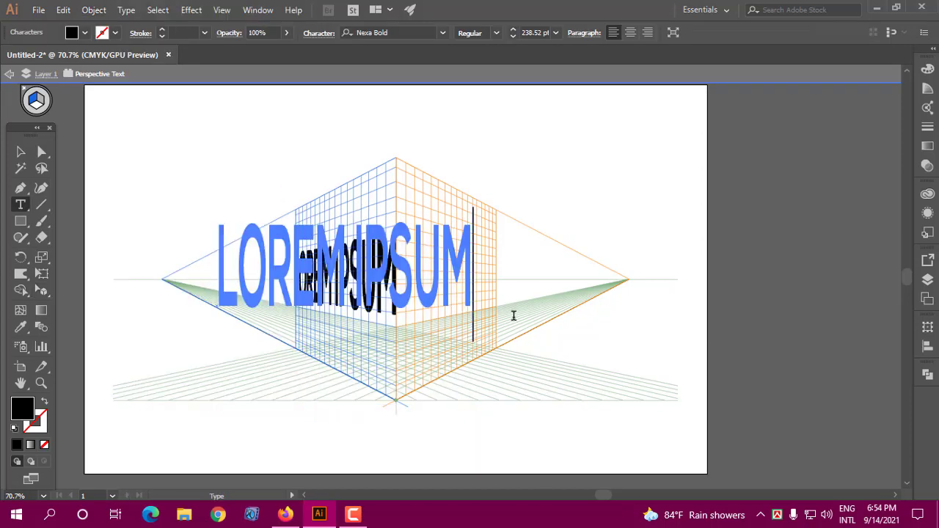
{"action": "key", "text": "BackSpace"}
{"action": "key", "text": "BackSpace"}
{"action": "key", "text": "BackSpace"}
{"action": "key", "text": "BackSpace"}
{"action": "key", "text": "BackSpace"}
{"action": "key", "text": "BackSpace"}
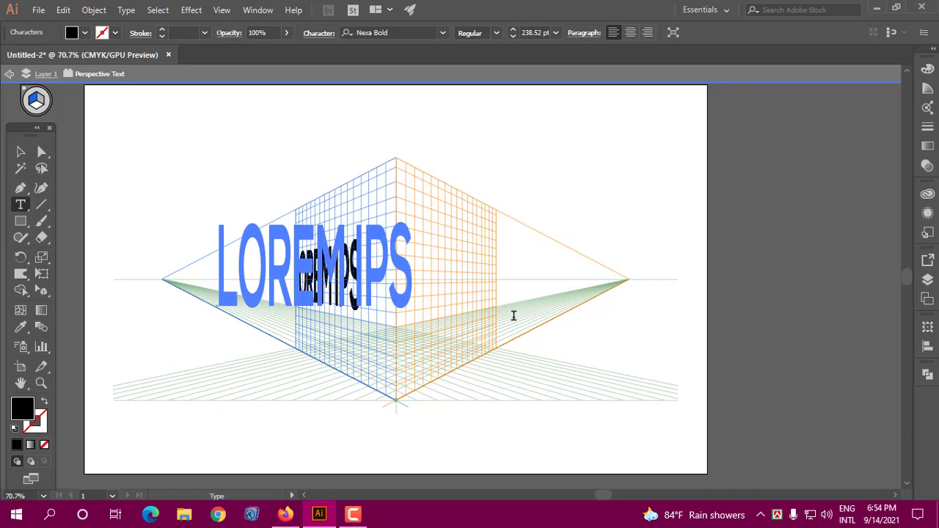
{"action": "key", "text": "BackSpace"}
{"action": "key", "text": "BackSpace"}
{"action": "key", "text": "BackSpace"}
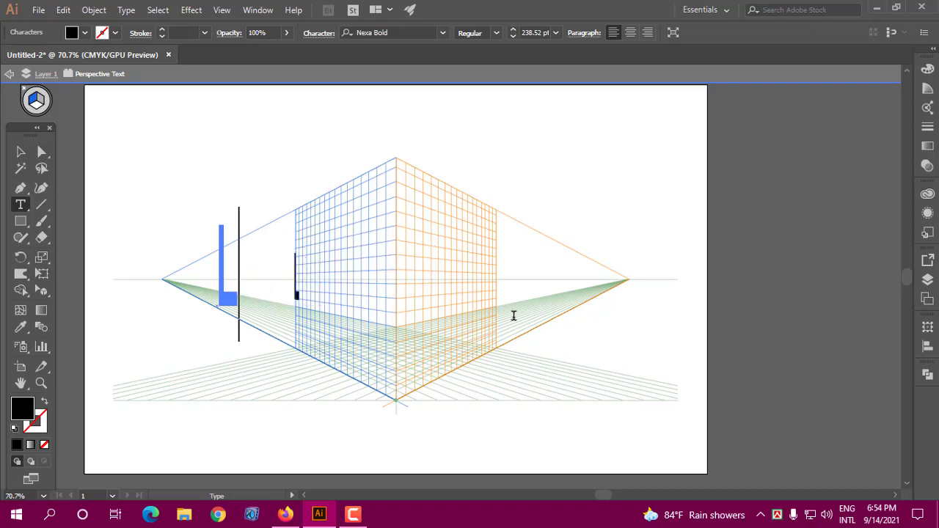
{"action": "type", "text": "FORID"}
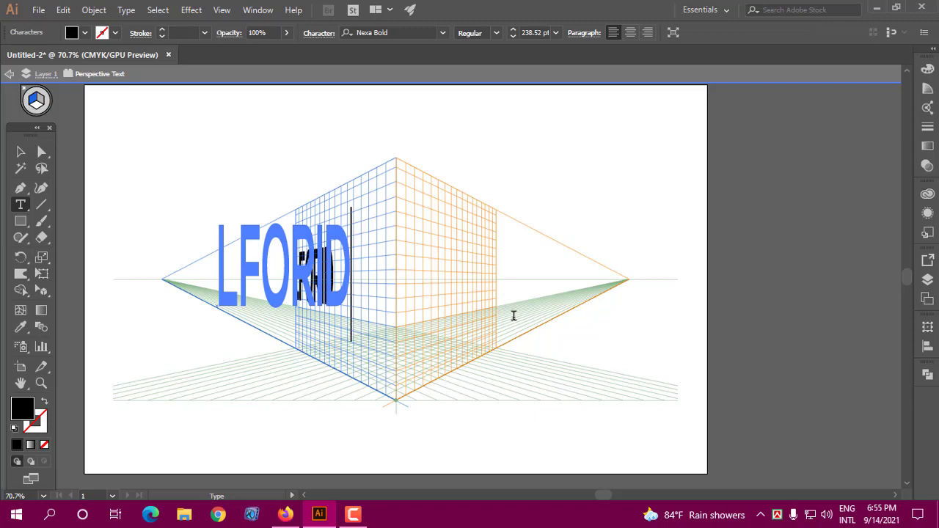
{"action": "left_click", "coordinate": [246, 274]}
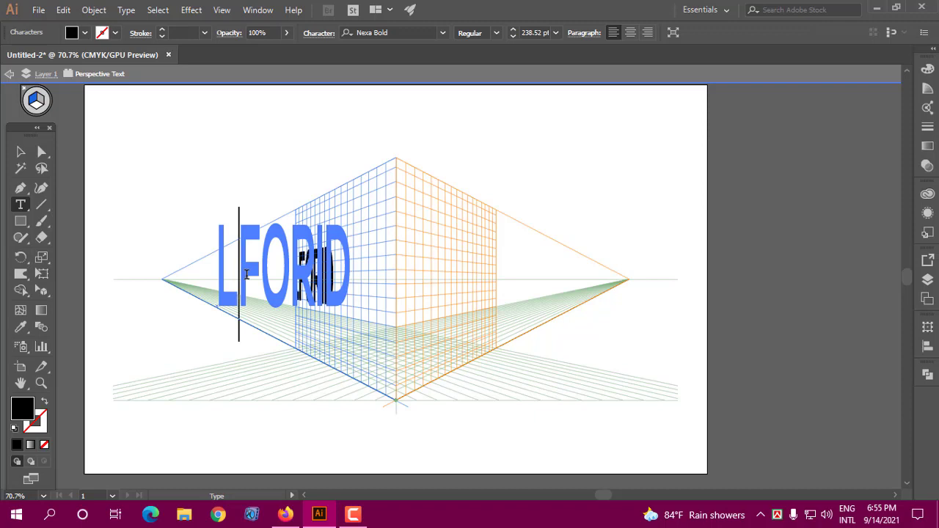
{"action": "key", "text": "BackSpace"}
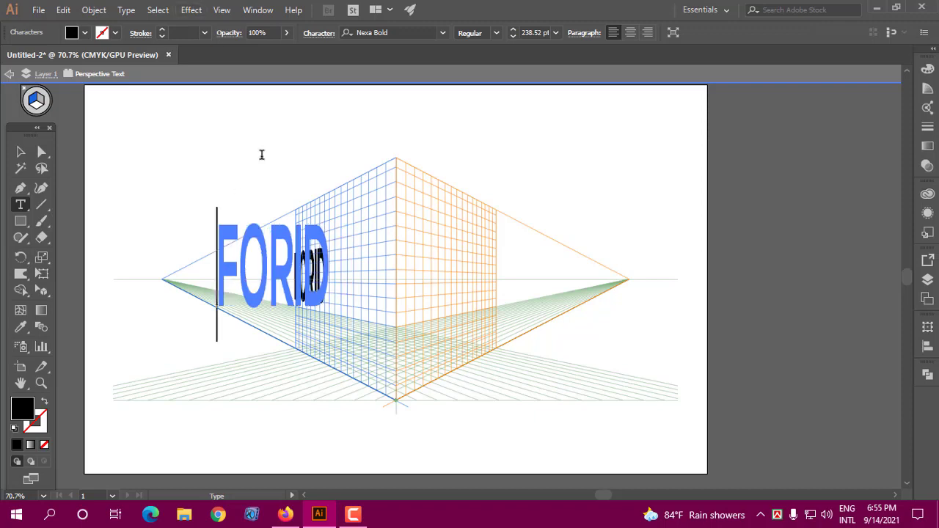
{"action": "left_click", "coordinate": [20, 151]}
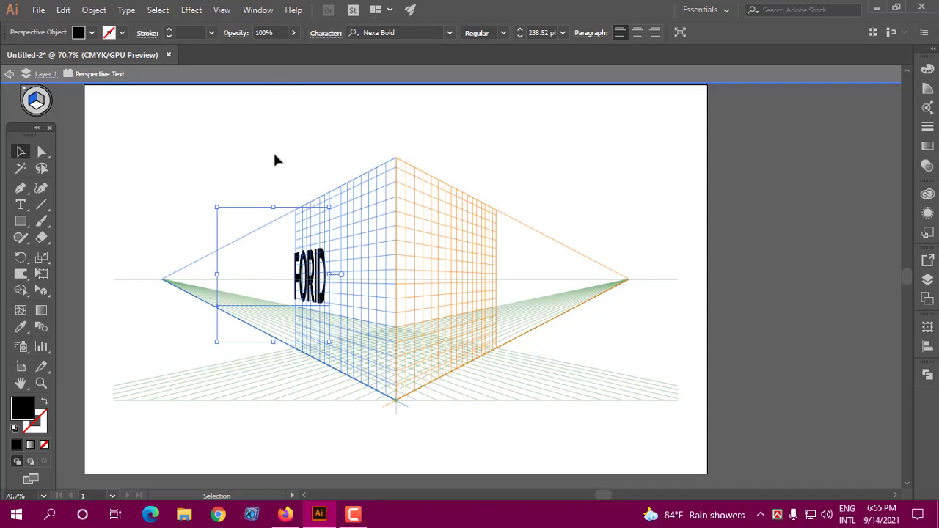
{"action": "left_click_drag", "start_coordinate": [308, 279], "coordinate": [264, 266]}
{"action": "left_click", "coordinate": [269, 81]}
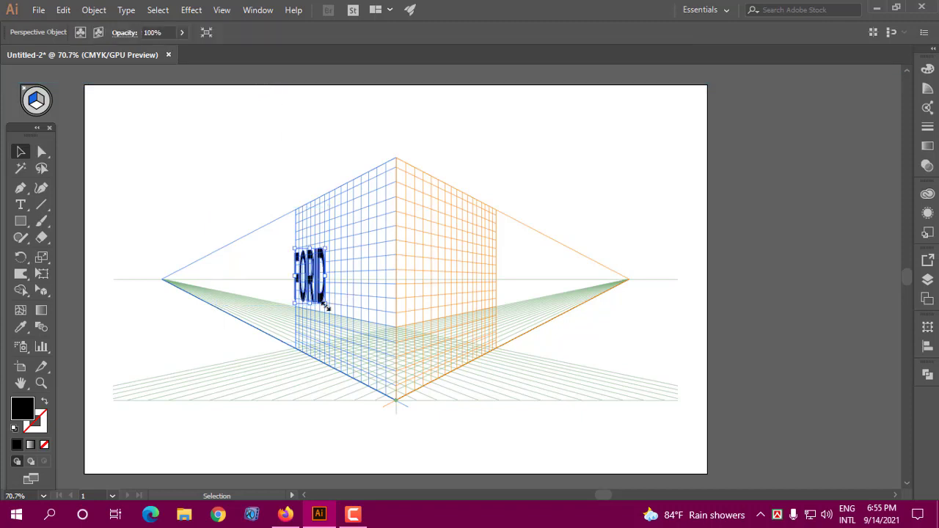
Step: Stretch the edited lettering horizontally to the grid's central vertical edge and move it slightly higher on the blue plane
{"action": "left_click_drag", "start_coordinate": [330, 281], "coordinate": [399, 293]}
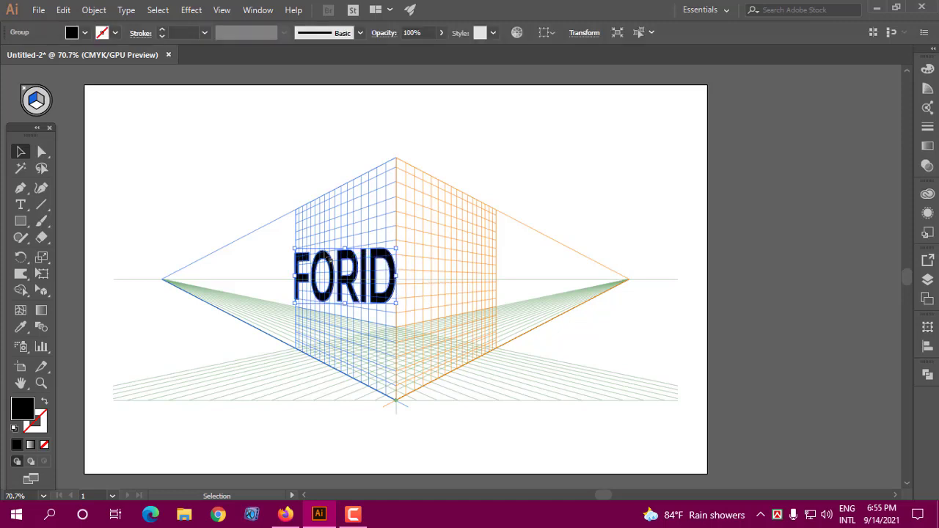
{"action": "left_click", "coordinate": [536, 173]}
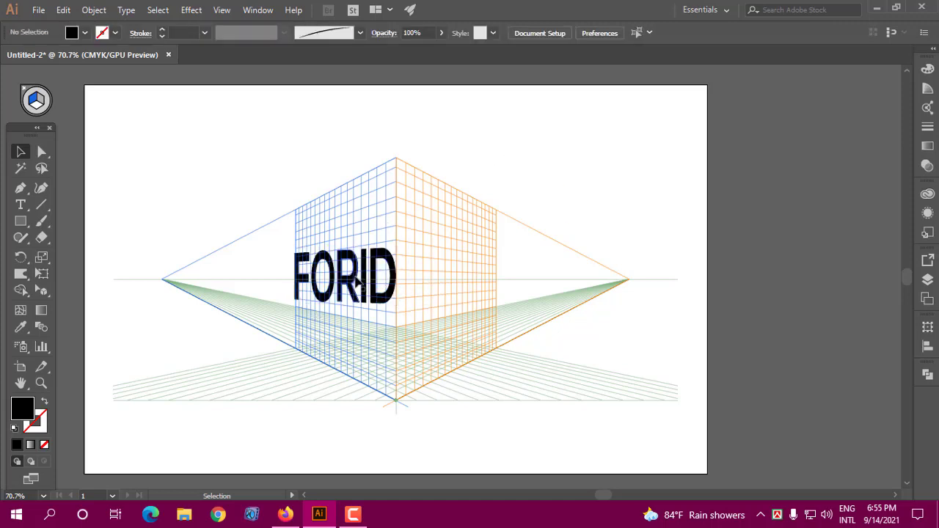
{"action": "left_click_drag", "start_coordinate": [358, 283], "coordinate": [367, 253]}
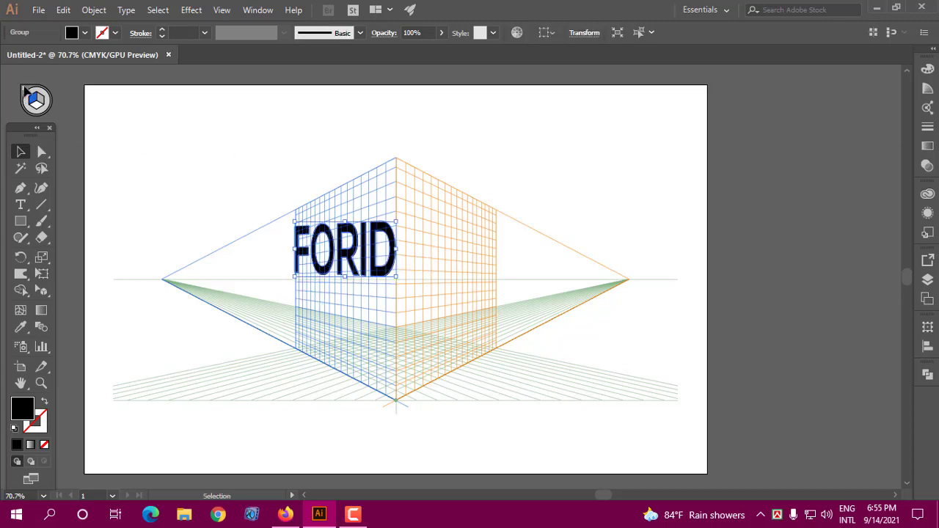
Step: Attach the stretched lettering to the active perspective plane
{"action": "left_click", "coordinate": [94, 9]}
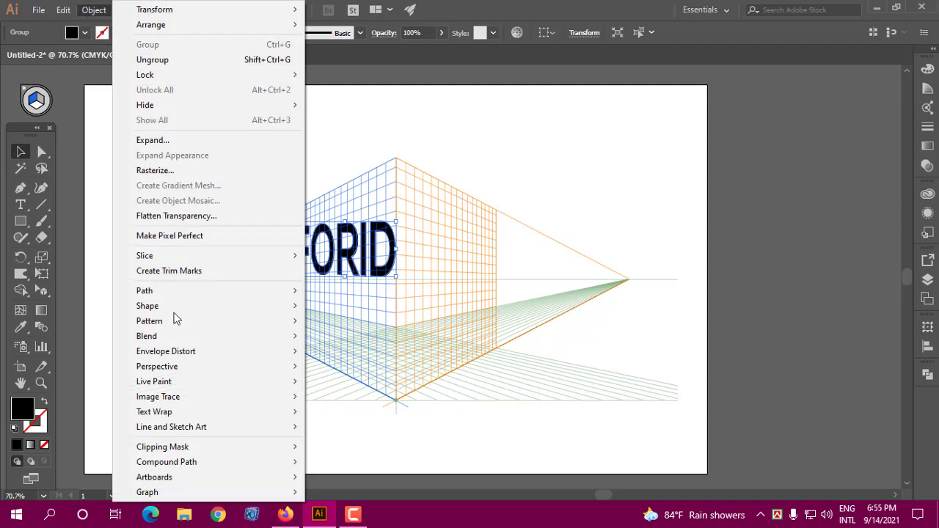
{"action": "mouse_move", "coordinate": [162, 366]}
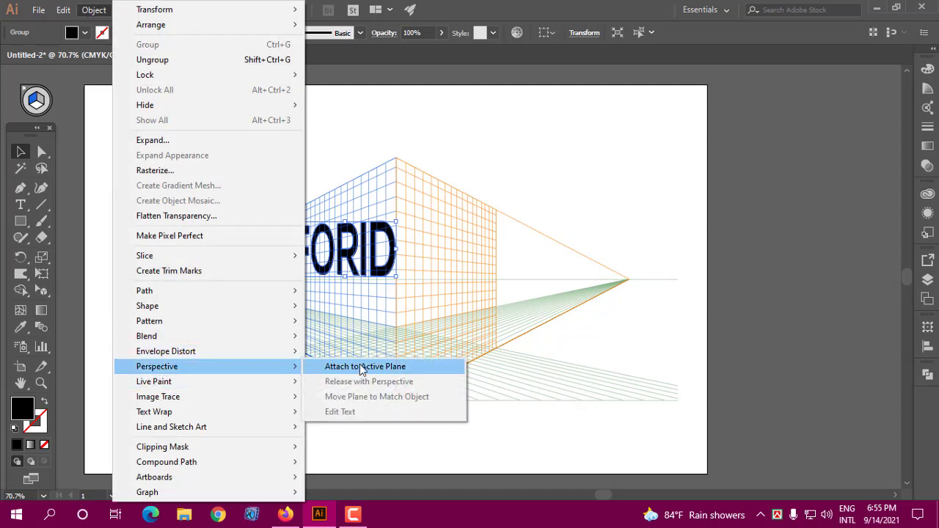